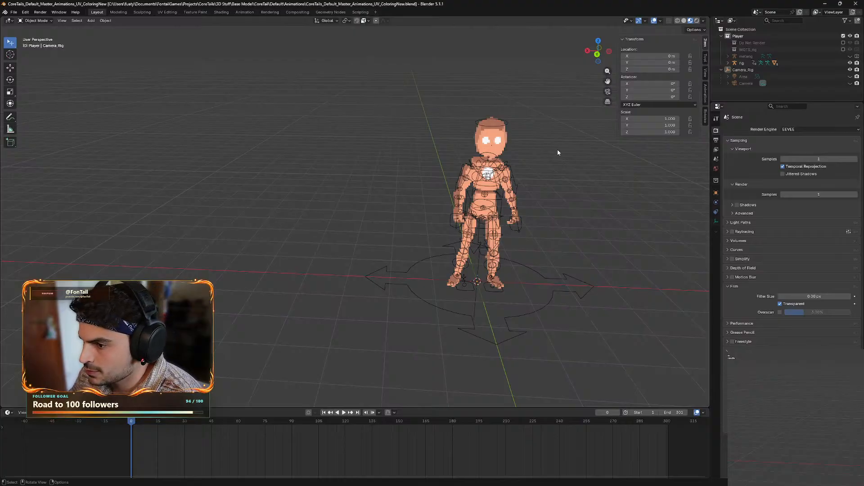
Examine the character in the Layout workspace and the colour palette texture in the UV Editing workspace.
mouse_move(581, 203)
middle_mouse_down()
mouse_move(562, 203)
mouse_move(584, 203)
middle_mouse_up()
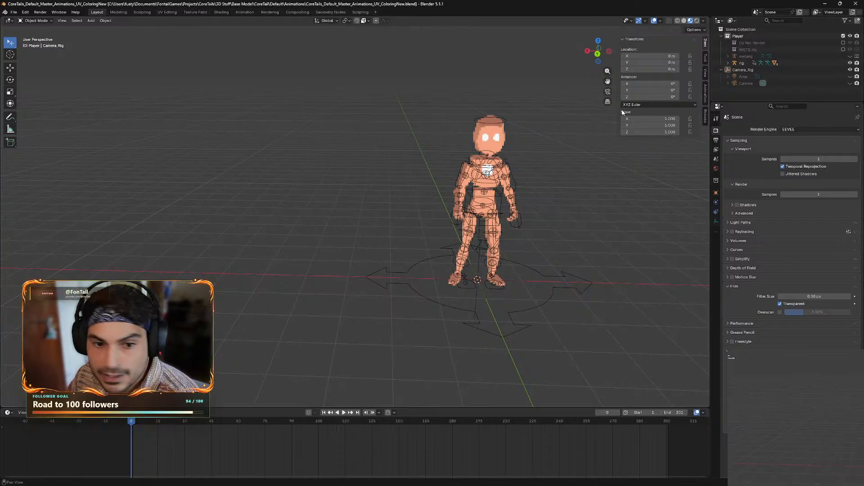
middle_click_drag(573, 174, 469, 185, "shift")
scroll(476, 194, "up", 2)
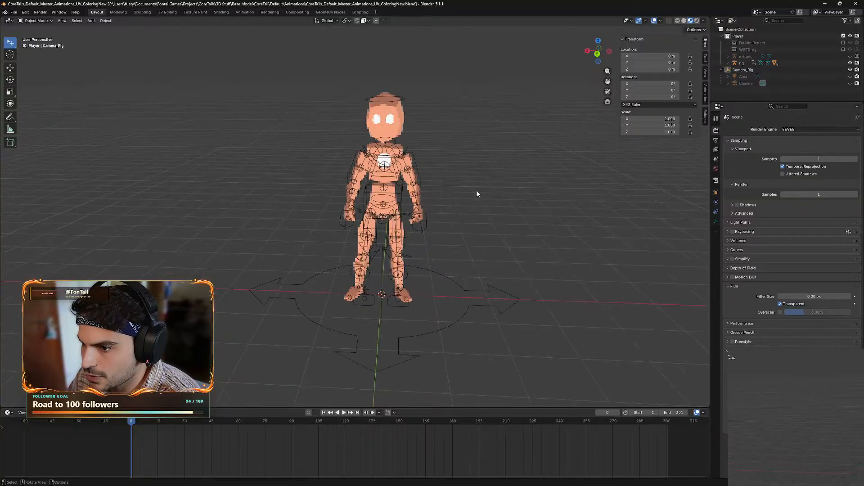
left_click(167, 12)
scroll(182, 255, "down", 5)
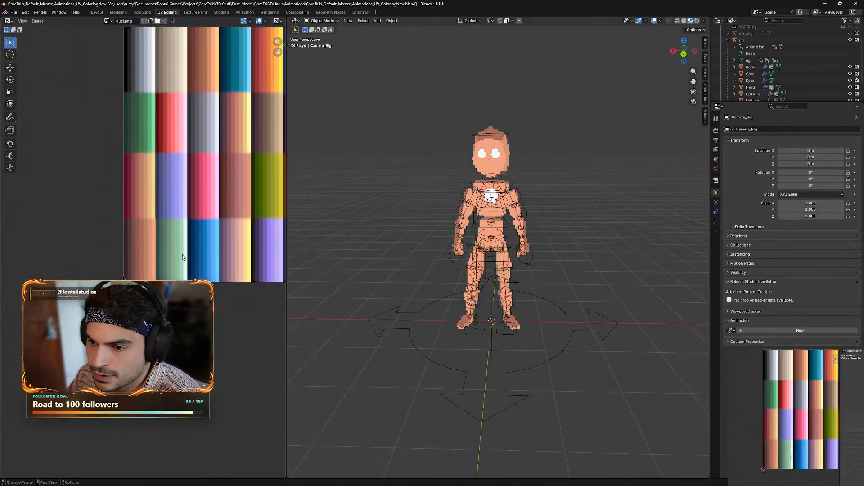
scroll(182, 255, "down", 1)
middle_click_drag(175, 209, 98, 245)
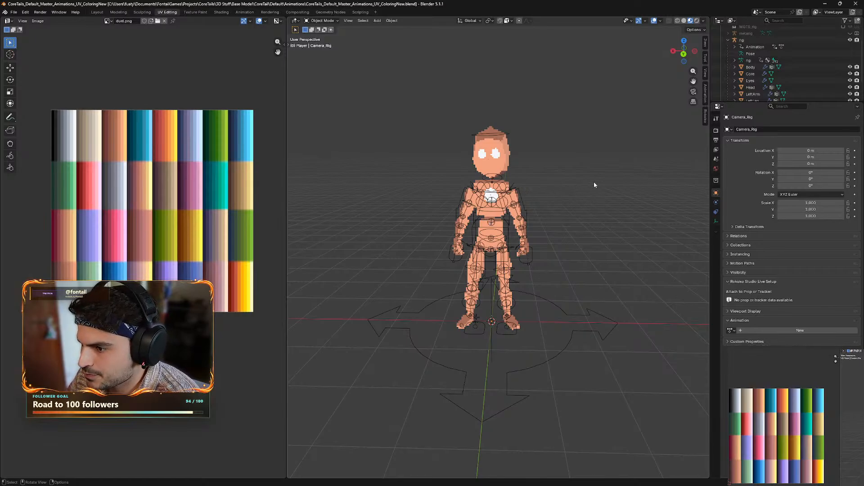
mouse_move(593, 184)
middle_mouse_down()
mouse_move(386, 195)
mouse_move(577, 195)
mouse_move(642, 172)
mouse_move(620, 163)
mouse_move(586, 184)
middle_mouse_up()
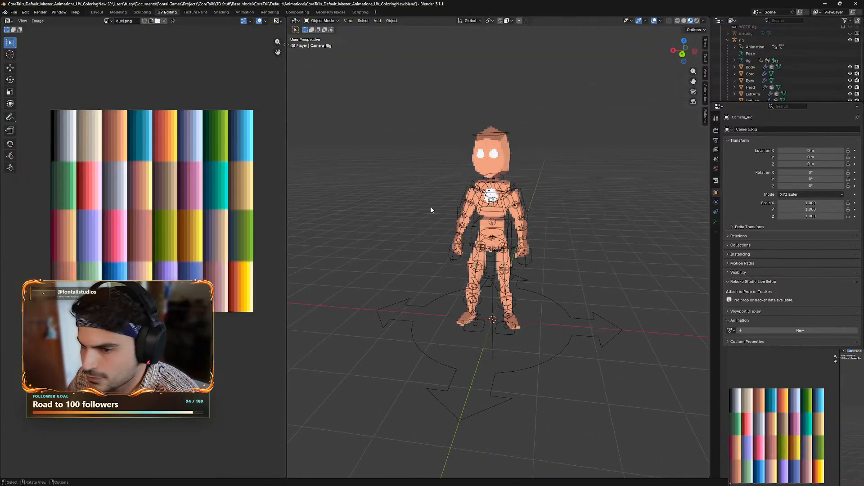
left_click(97, 12)
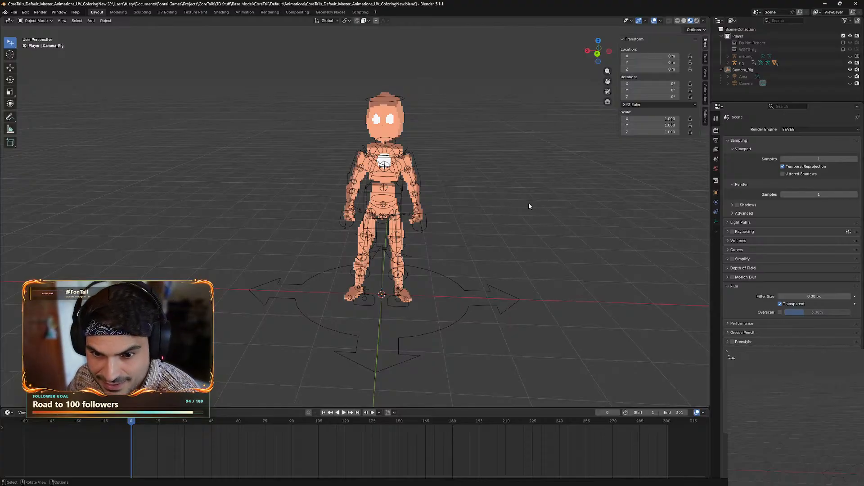
middle_click_drag(483, 193, 499, 217)
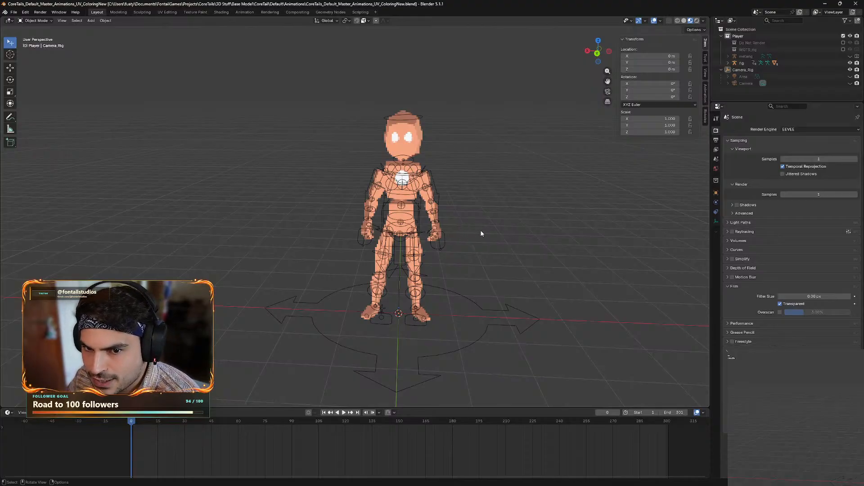
middle_click_drag(479, 214, 474, 215)
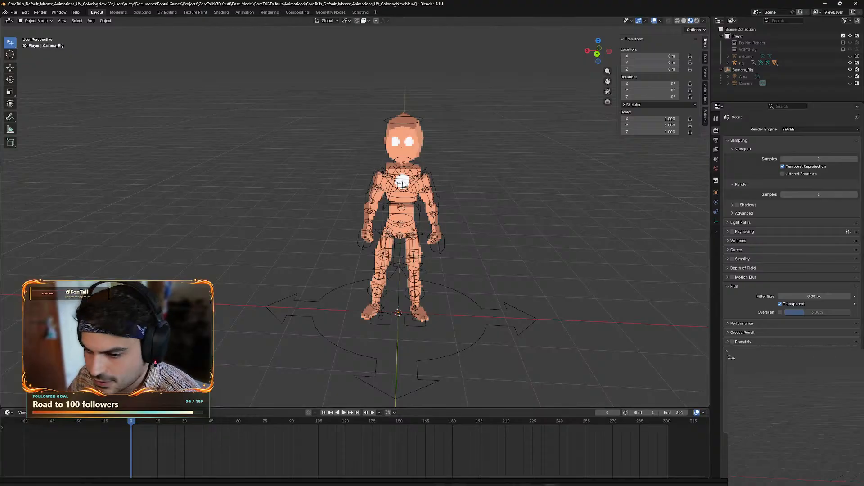
Find and launch TikFinity through the system search, move its window out of the way, and switch back to Blender.
key("super")
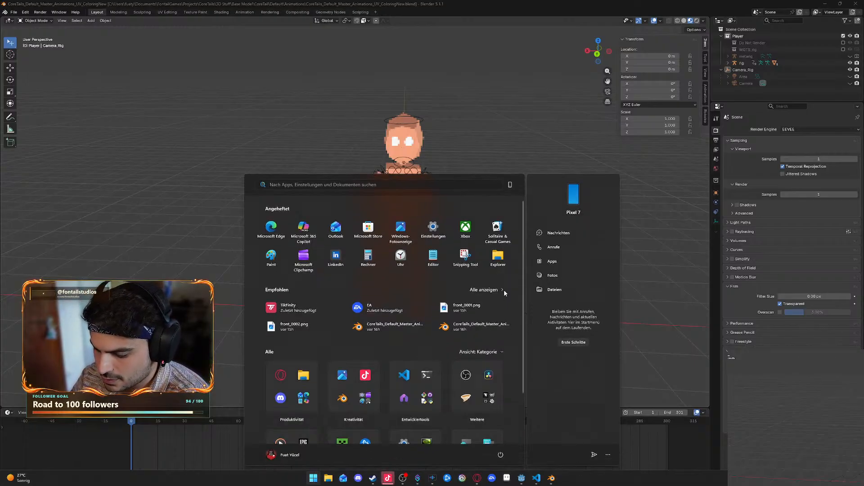
type("tikTok LIVE Studio")
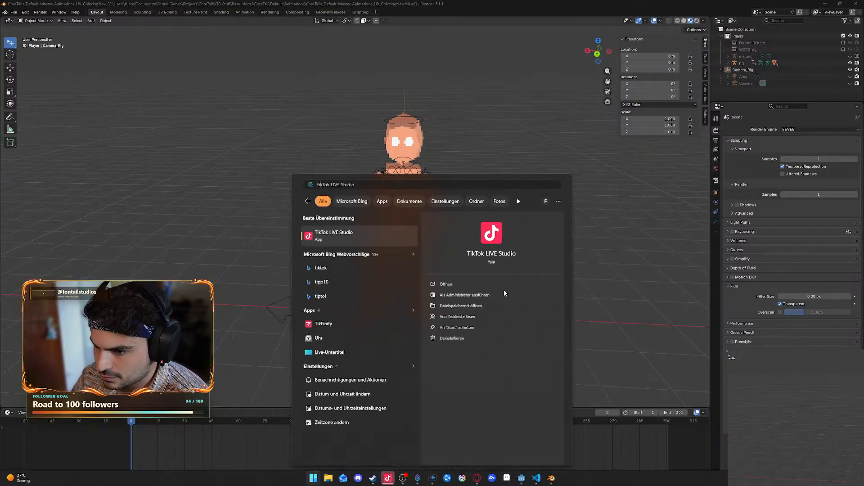
left_click(325, 324)
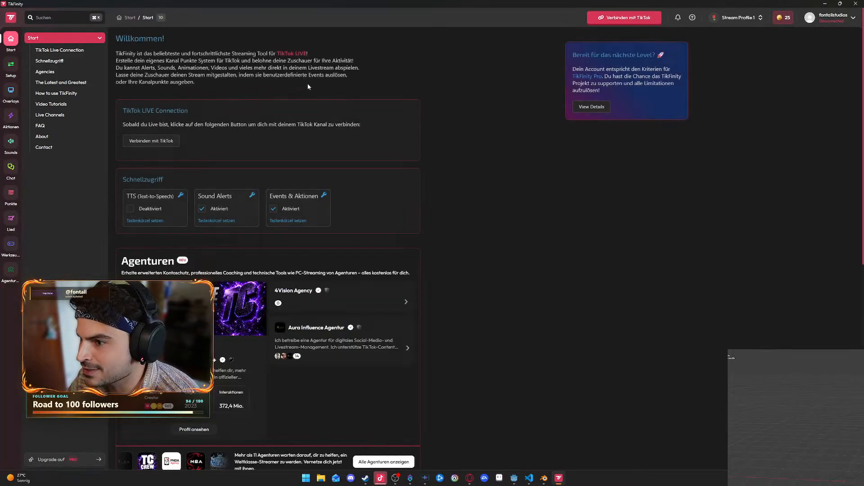
left_click_drag(309, 2, 0, 95)
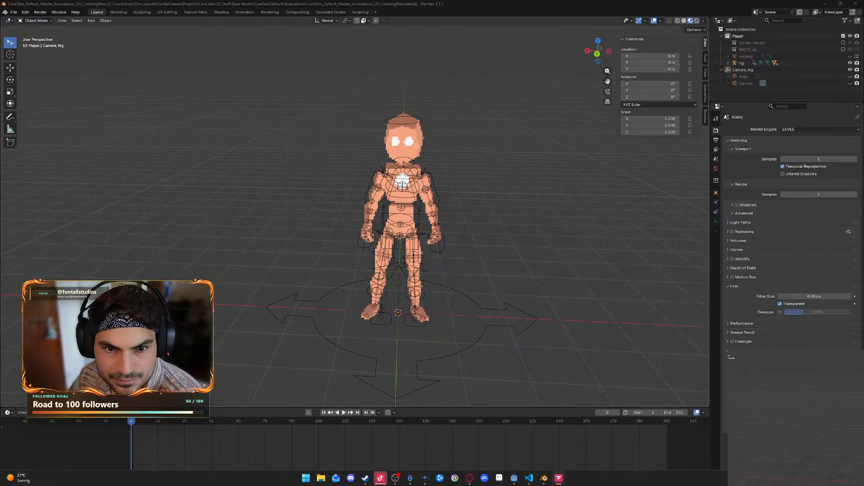
key("alt+Tab")
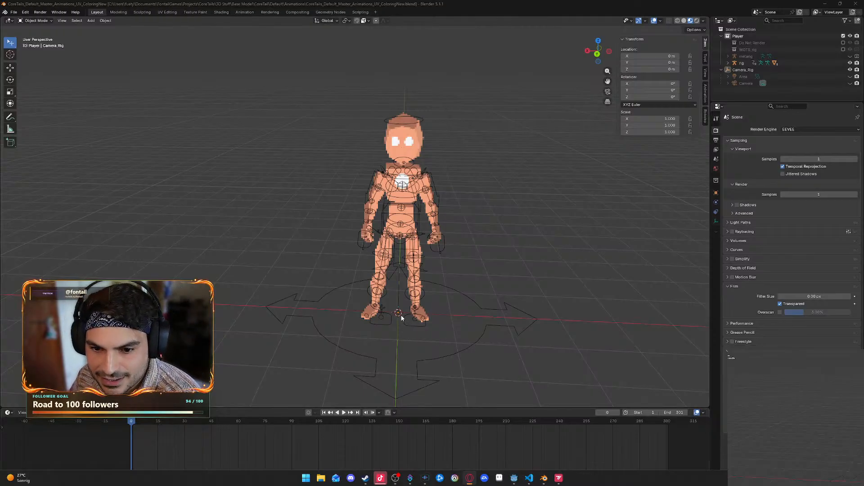
left_click(485, 171)
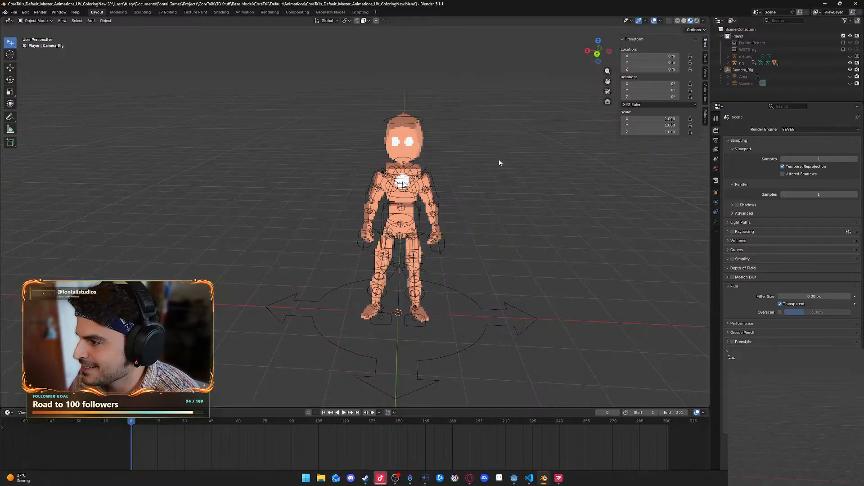
Play the character's animation in the viewport and stop the playback.
middle_click_drag(499, 162, 519, 195)
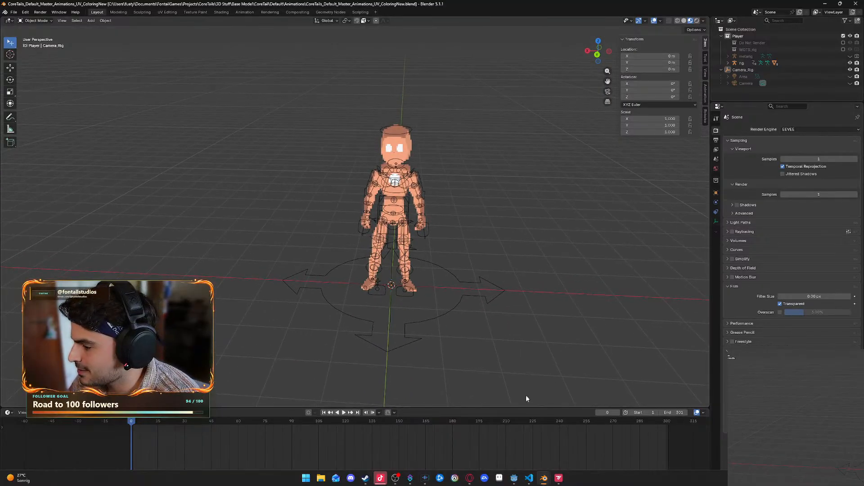
key("space")
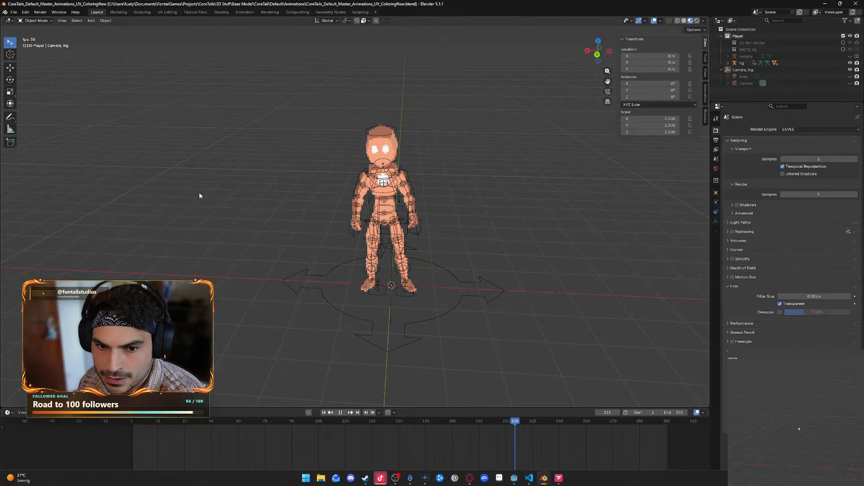
key("space")
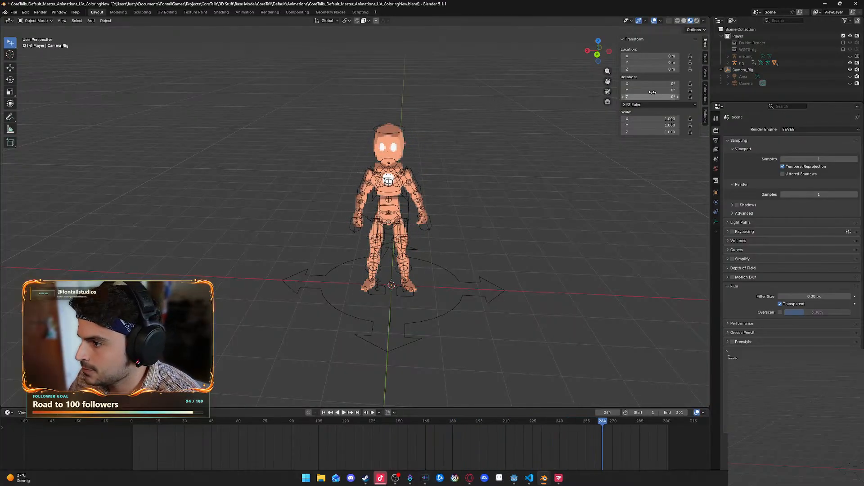
left_click(743, 71)
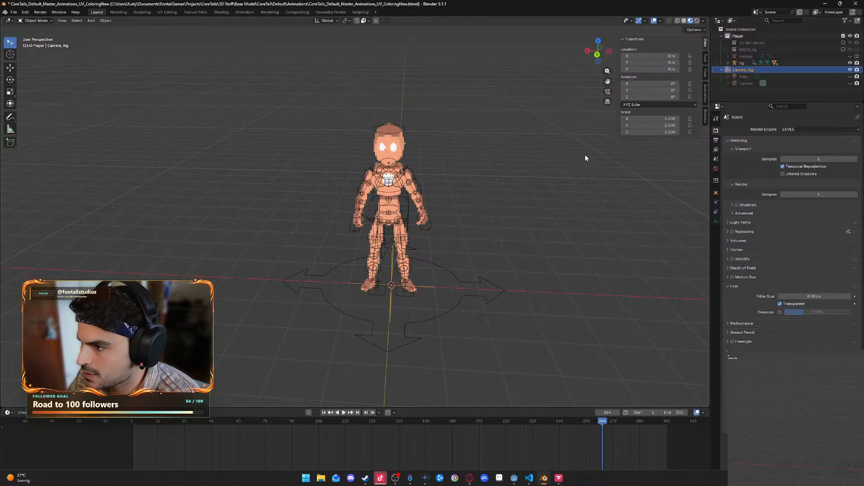
key("r")
key("z")
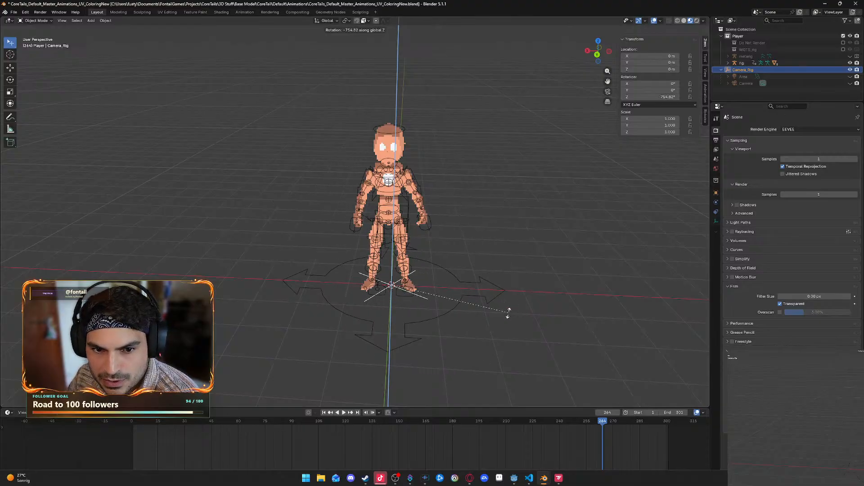
key("Escape")
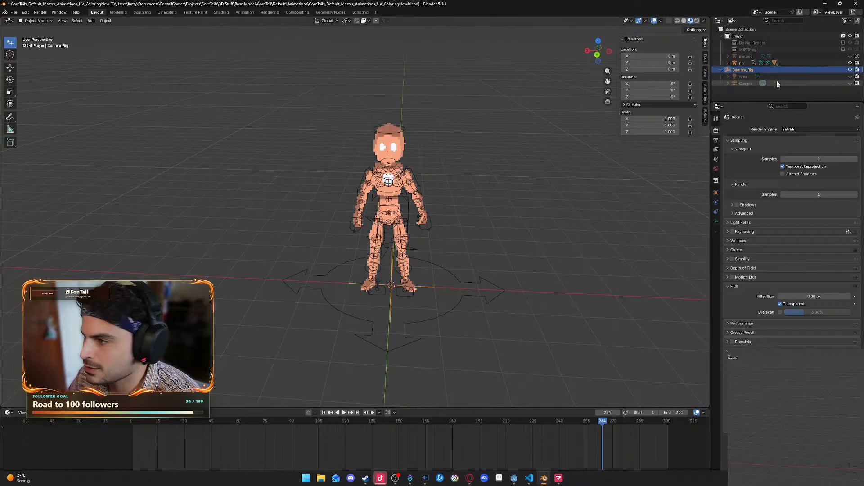
Select the Head mesh inside the rig hierarchy, show it in the UV Editing workspace, and widen the UV editor area.
left_click(728, 63)
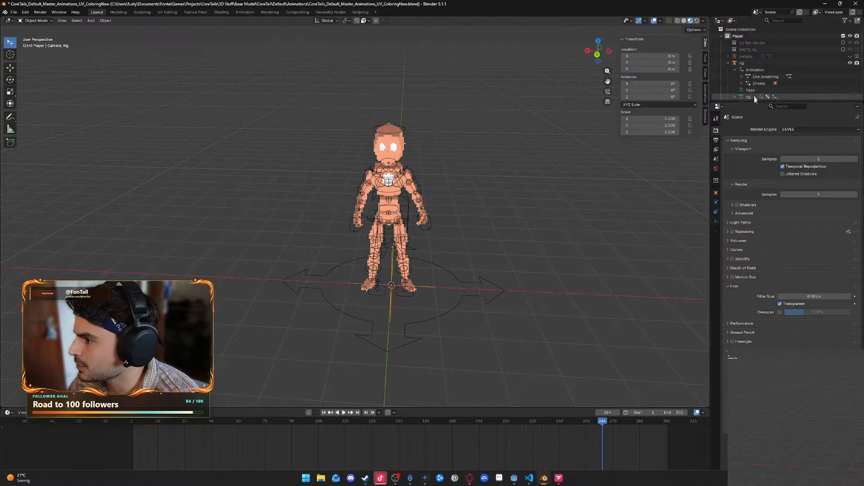
scroll(760, 83, "down", 3)
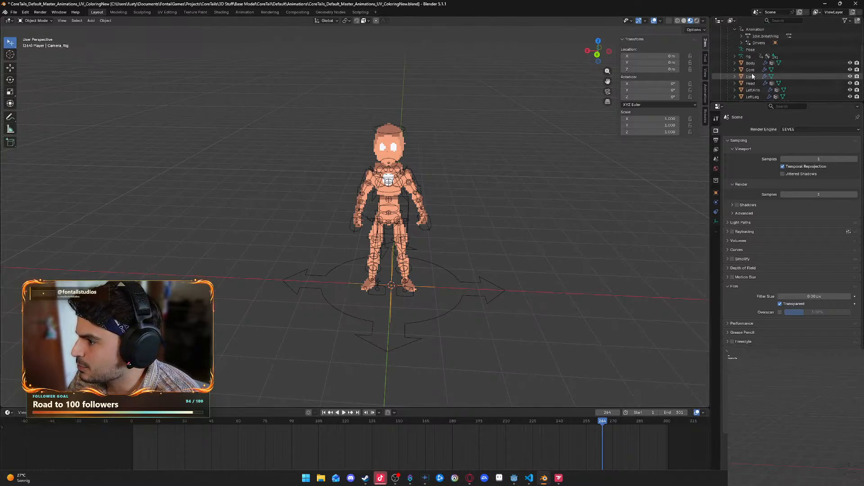
left_click(755, 85)
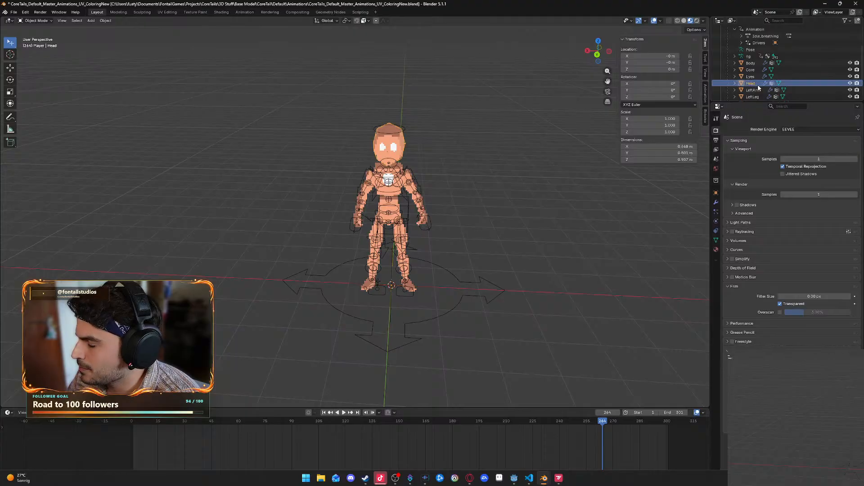
left_click(161, 13)
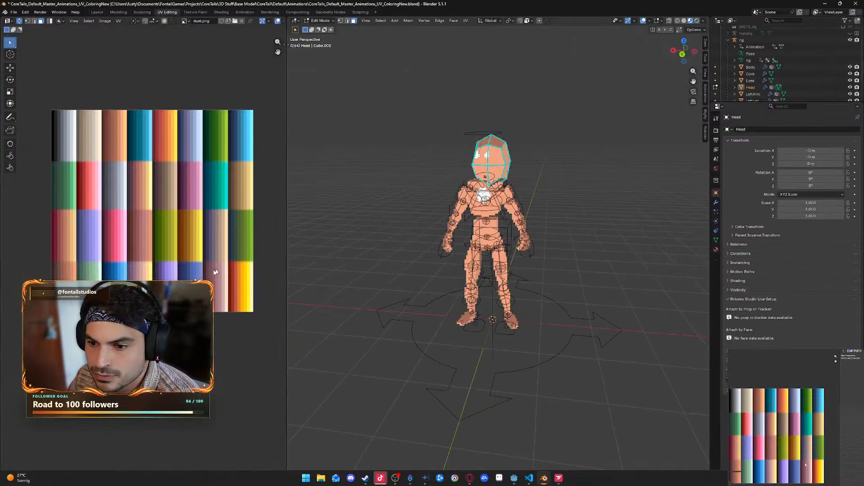
scroll(145, 257, "up", 1)
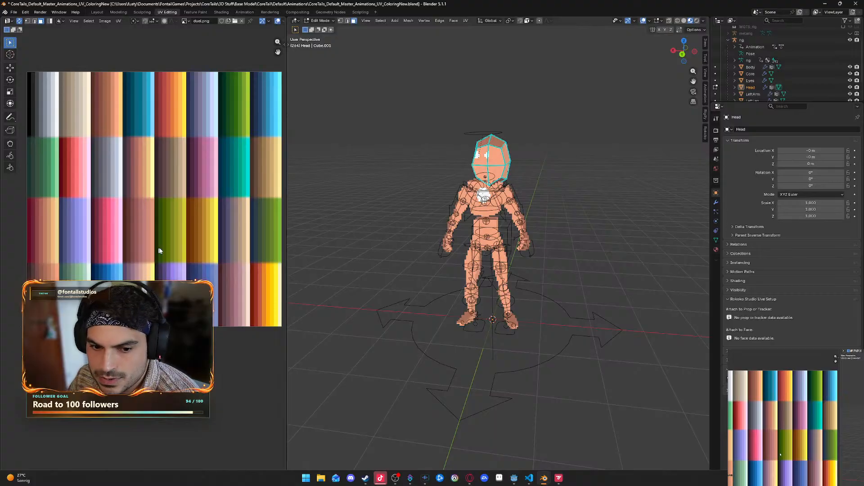
left_click_drag(287, 197, 337, 197)
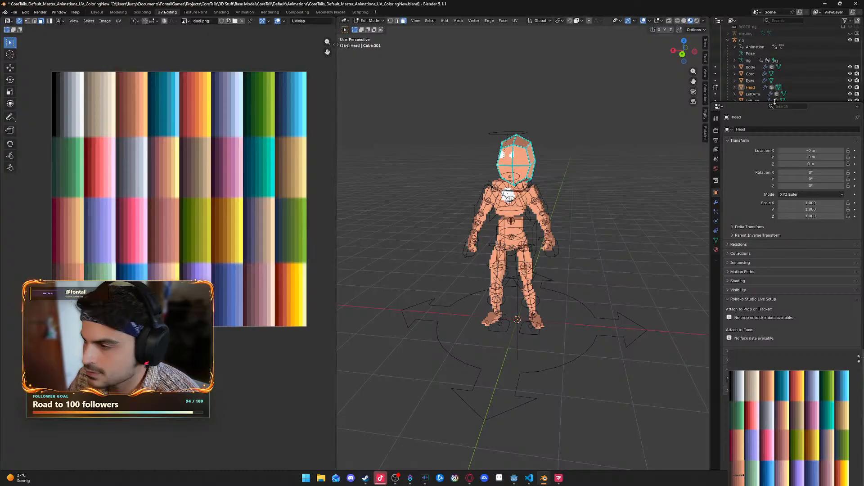
Leave mesh editing for Object Mode and set the character's rig armature to Rest Position.
left_click(745, 40)
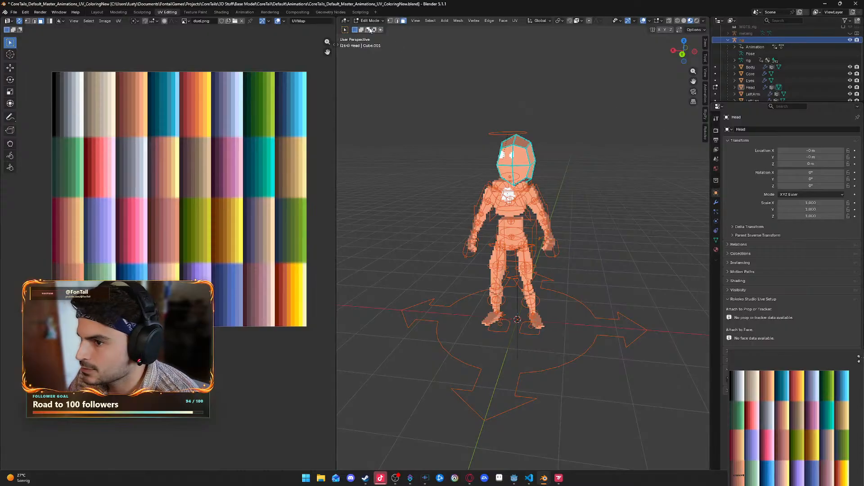
left_click(370, 20)
left_click(367, 27)
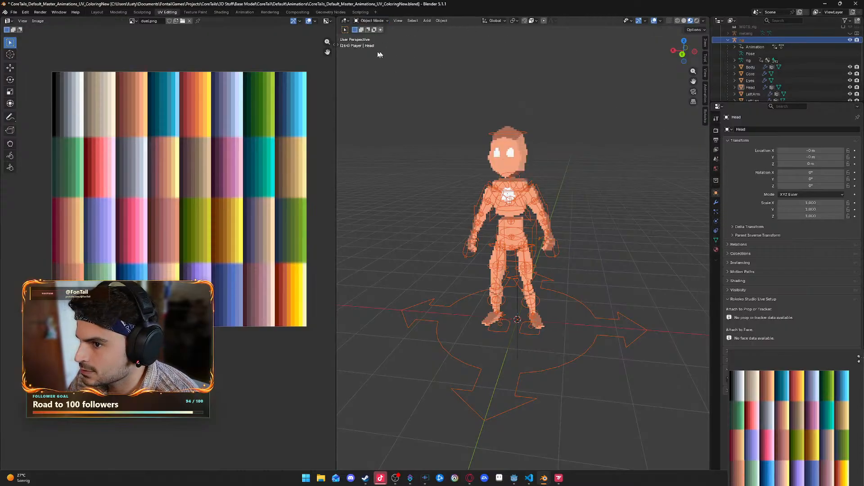
left_click(97, 13)
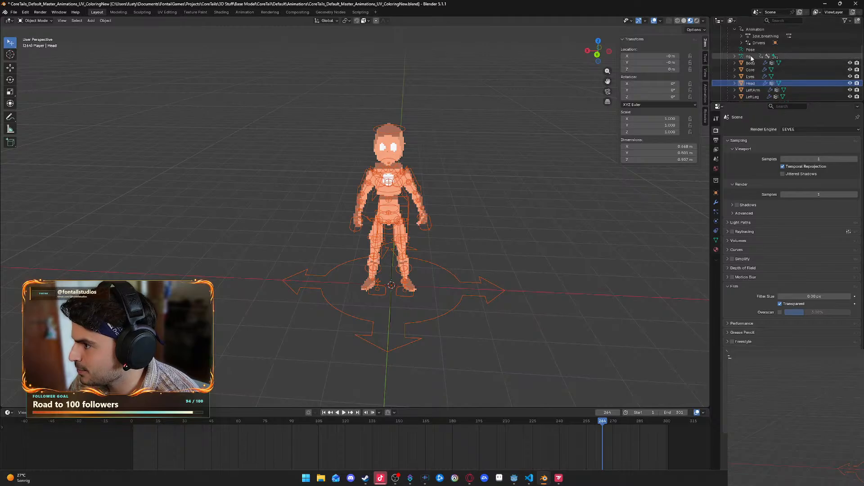
left_click(749, 57)
scroll(752, 57, "up", 2)
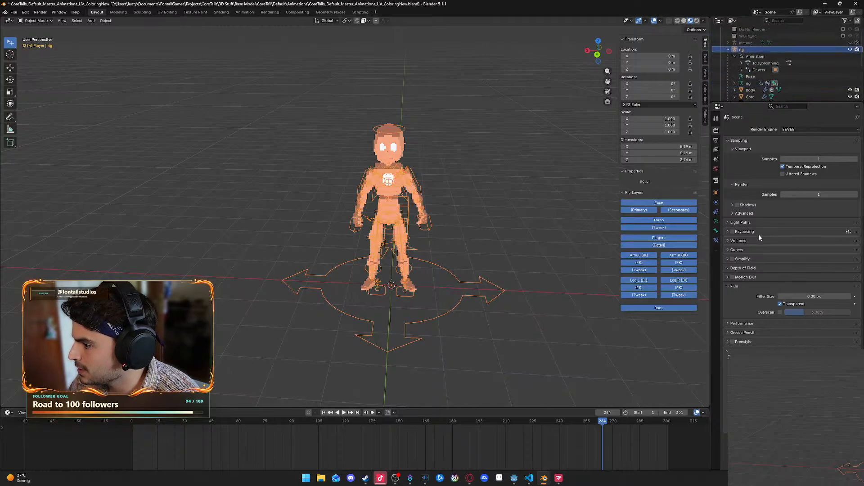
left_click(716, 221)
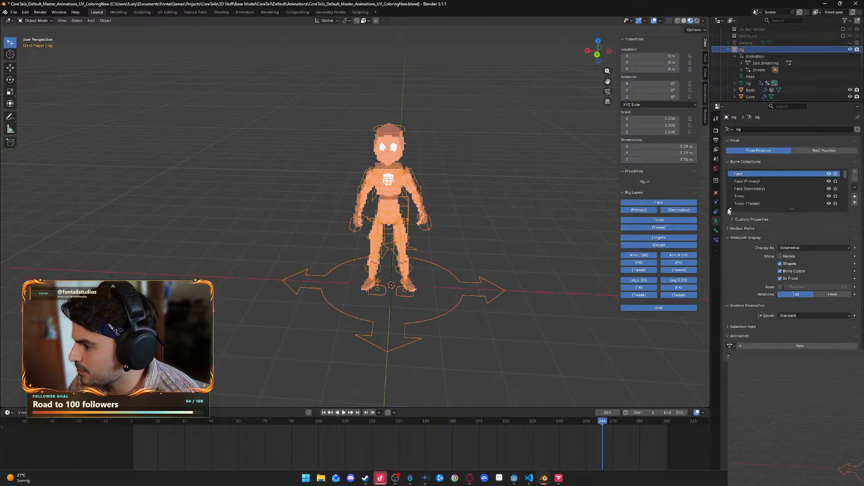
left_click(824, 150)
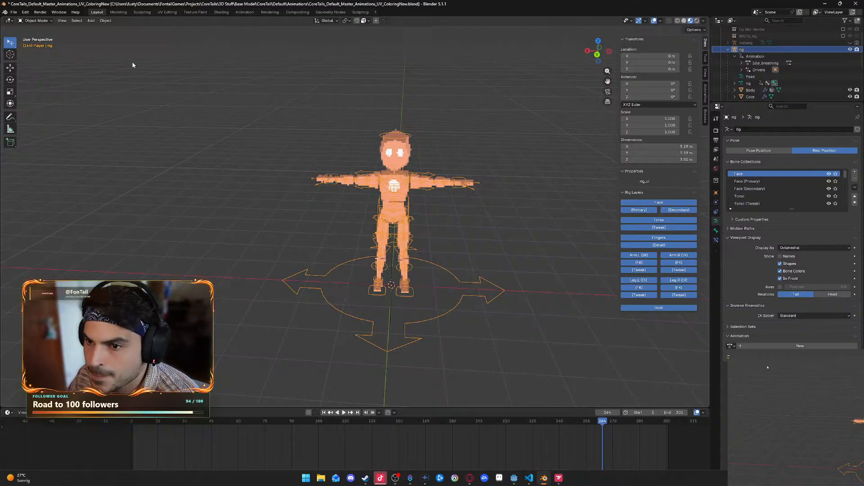
Return to the UV Editing workspace and make the Head mesh the active object in Object Mode.
left_click(167, 12)
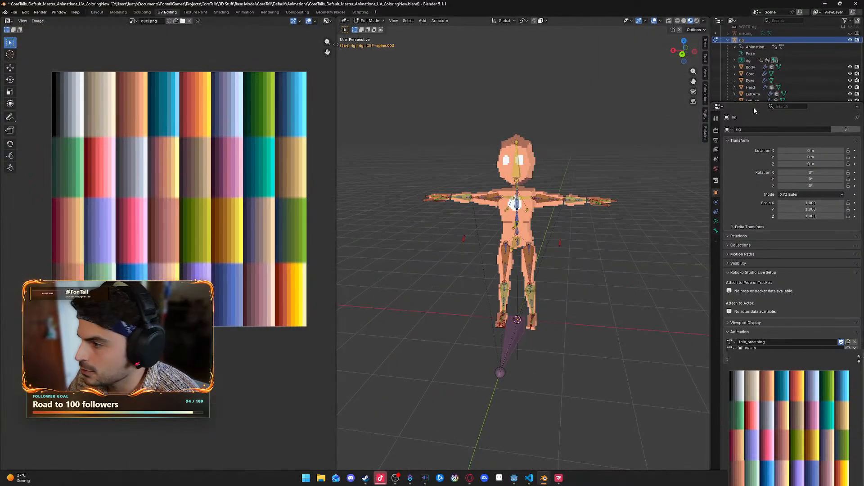
left_click(751, 87)
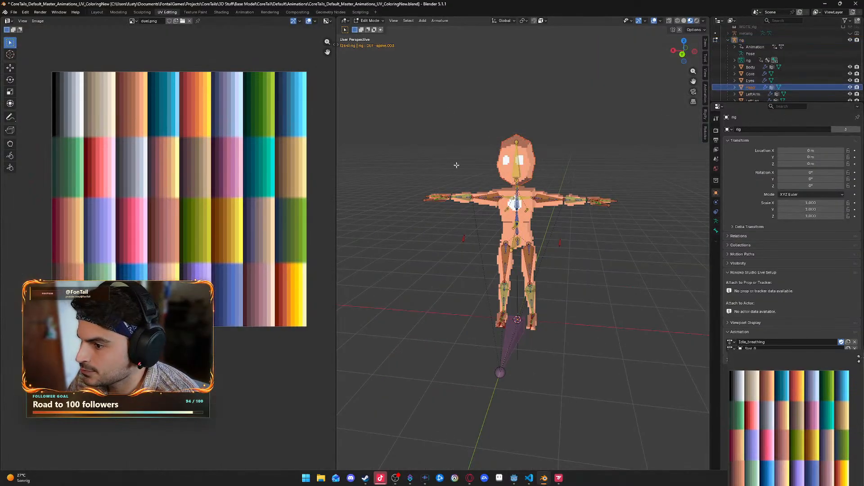
left_click(368, 21)
left_click(370, 28)
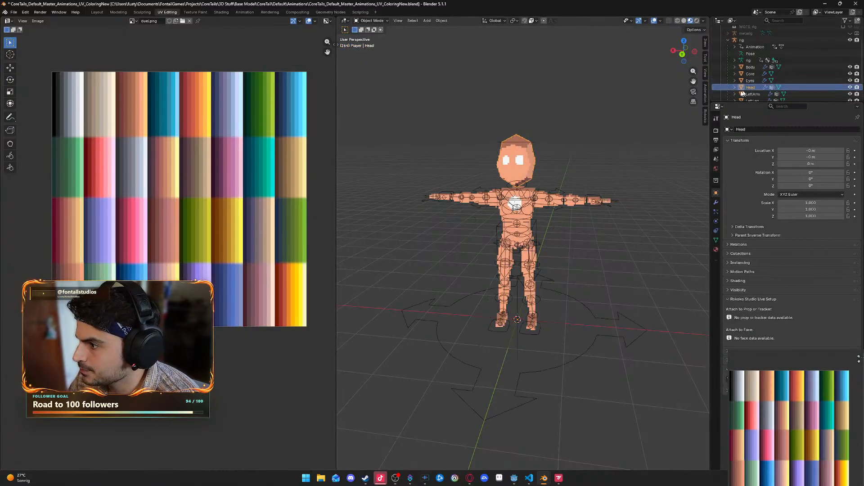
Put the Head mesh in Edit Mode and widen the UV editor beside the 3D viewport.
left_click(369, 21)
left_click(381, 37)
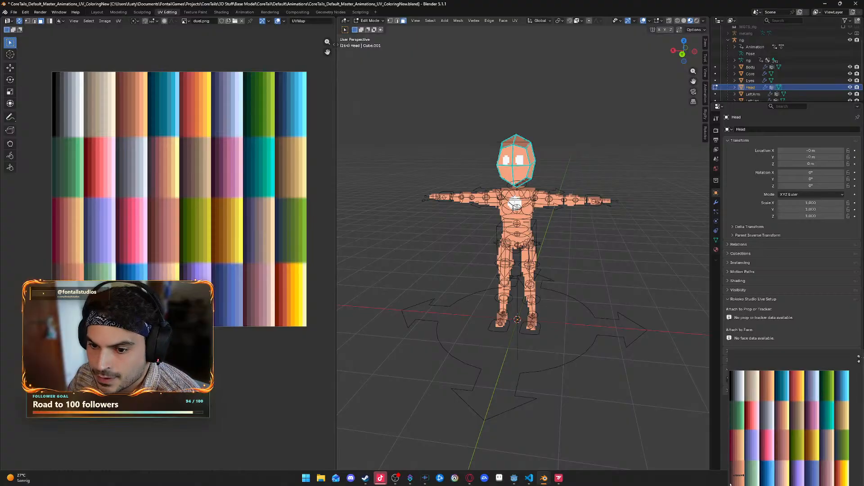
scroll(20, 345, "up", 1)
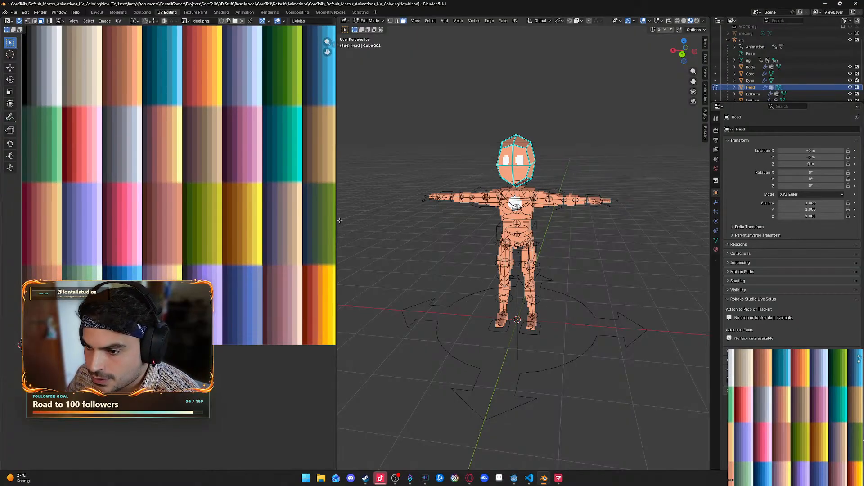
left_click_drag(337, 220, 456, 220)
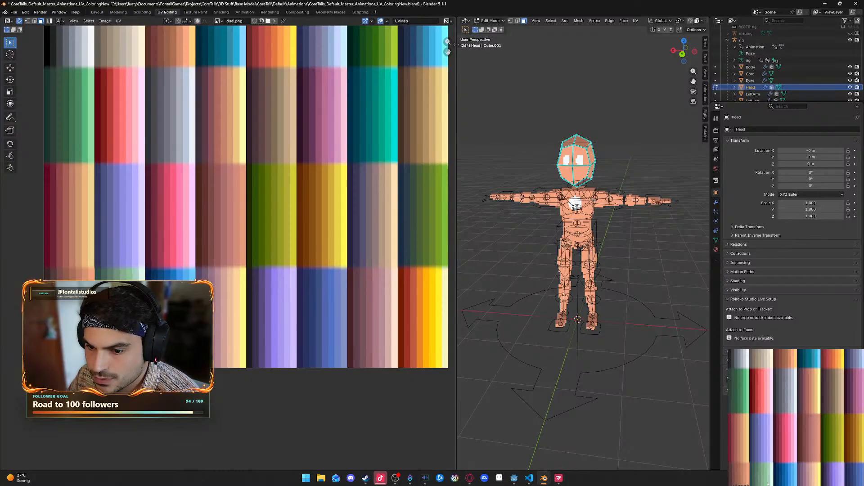
Select the whole row of Head UV islands on the skin-tone swatches in the palette's bottom-left block.
middle_click_drag(135, 308, 442, 189)
scroll(422, 220, "up", 2)
scroll(421, 220, "down", 2)
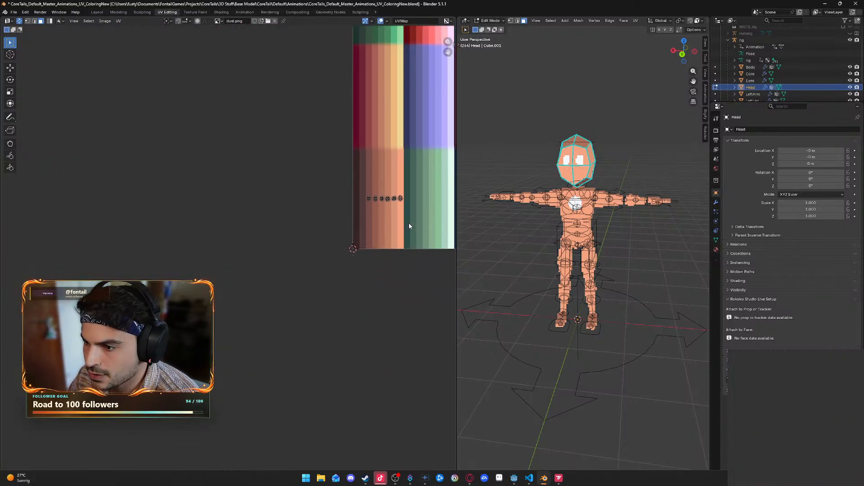
middle_click_drag(408, 223, 226, 287)
scroll(329, 242, "up", 3)
scroll(231, 255, "up", 3)
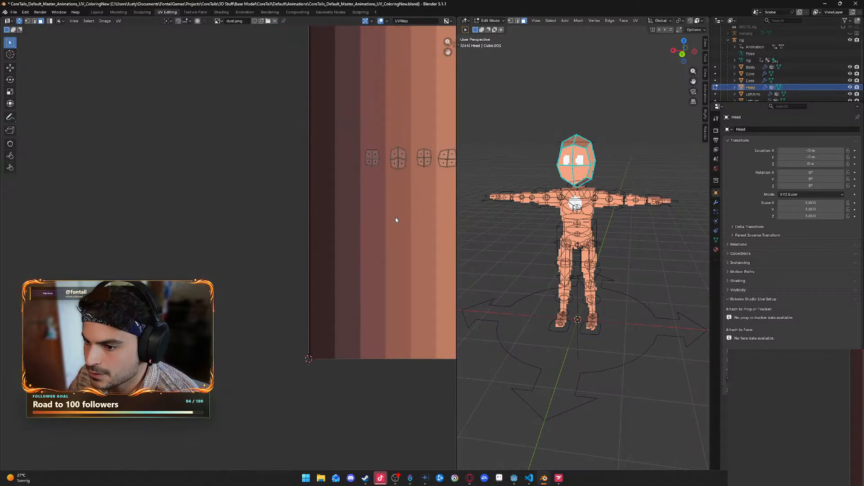
middle_click_drag(394, 242, 225, 314)
scroll(345, 281, "down", 1)
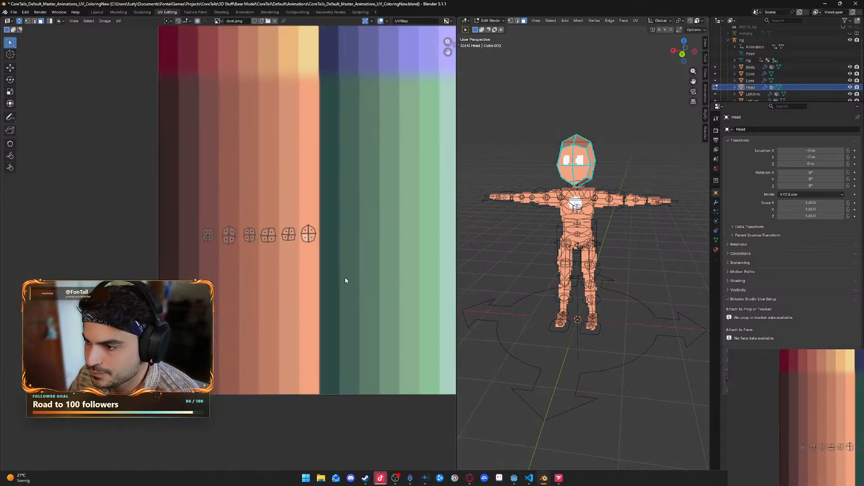
left_click_drag(185, 196, 343, 272)
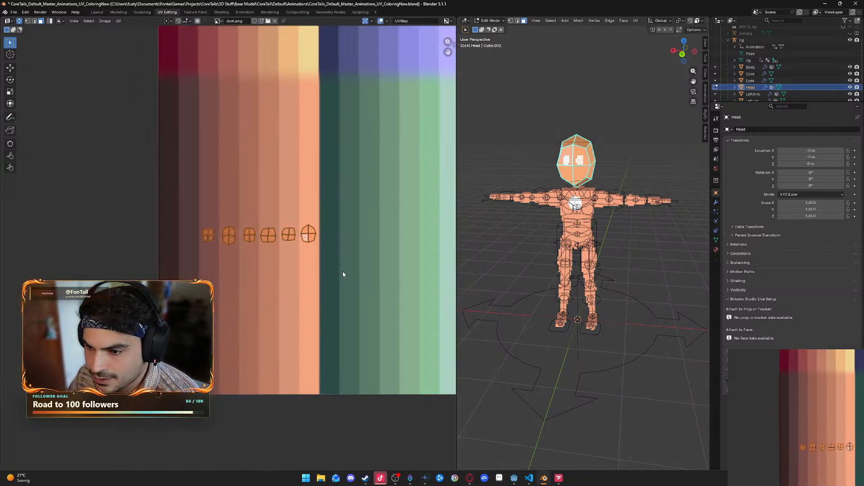
Try to move the Head UV islands up onto the palette row above, deselect them, and narrow the UV editor.
scroll(344, 283, "down", 1)
scroll(315, 254, "down", 1)
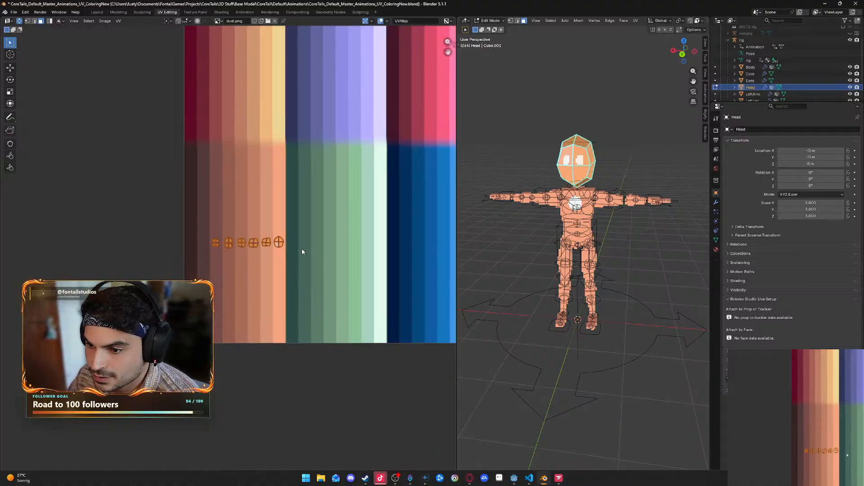
key("g")
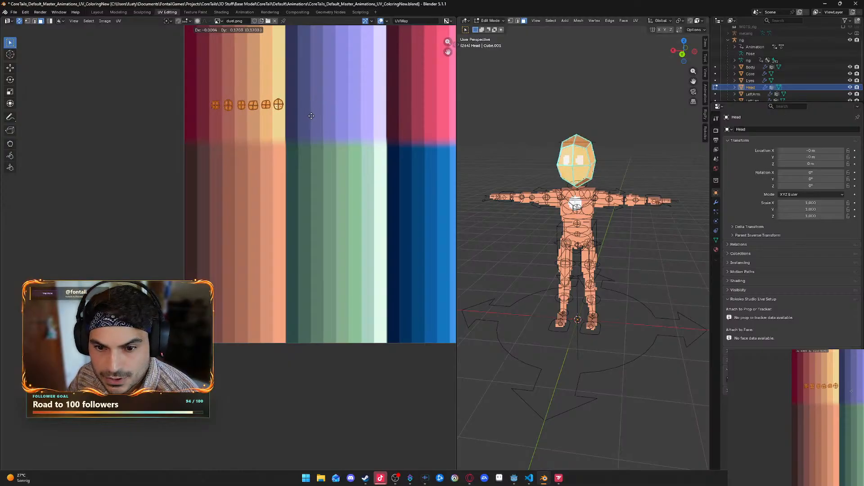
right_click(307, 309)
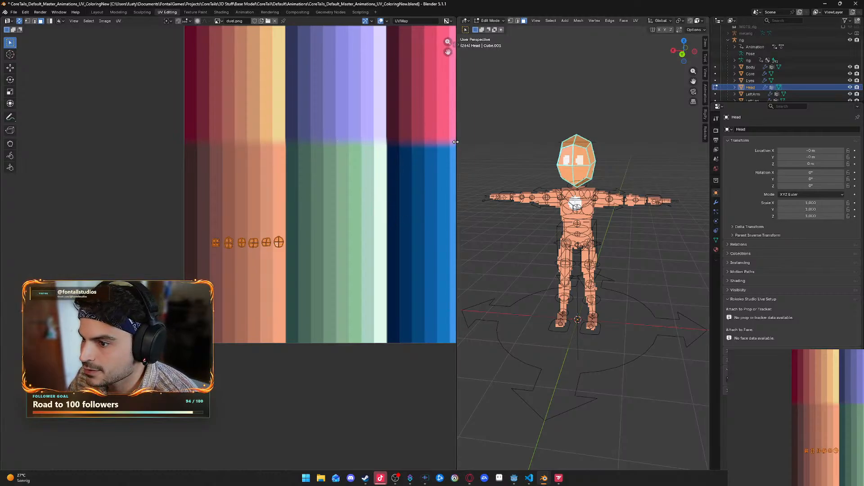
left_click_drag(456, 141, 268, 174)
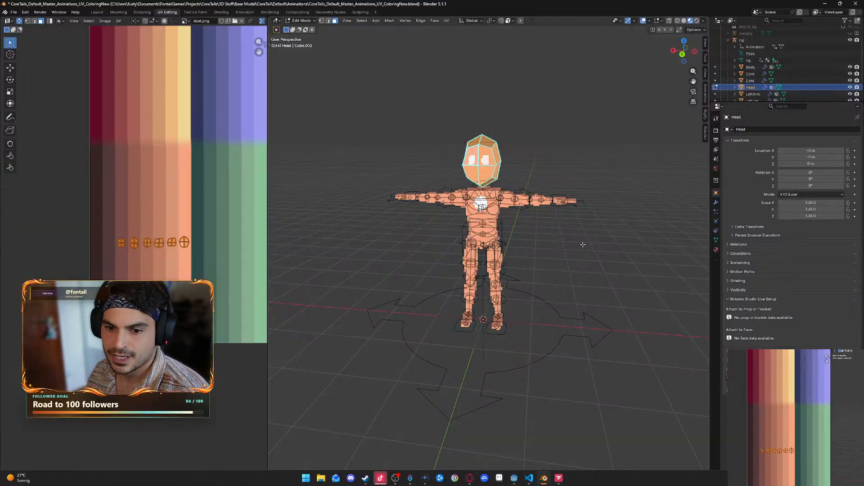
left_click(183, 182)
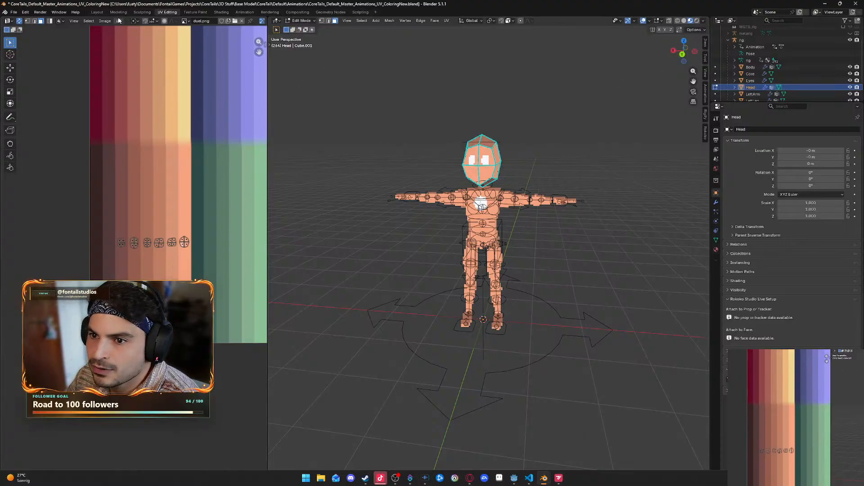
Return to the Layout workspace and briefly play the animation with the character in rest position.
left_click(100, 13)
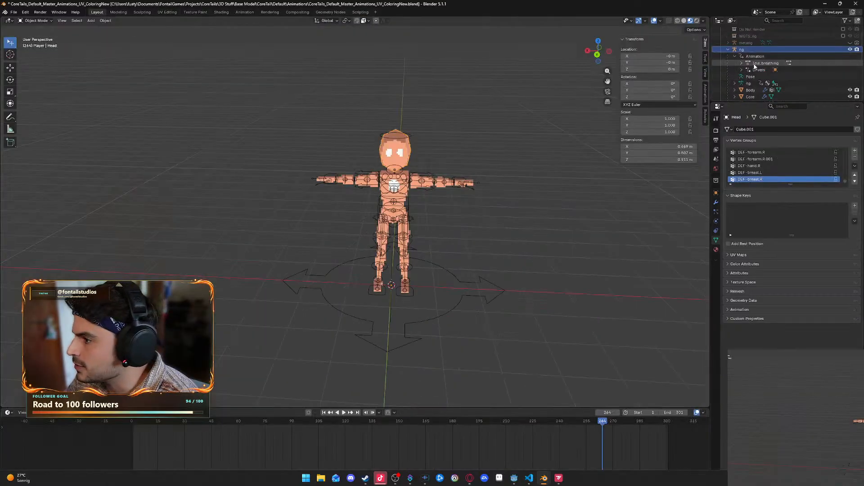
scroll(752, 93, "down", 2)
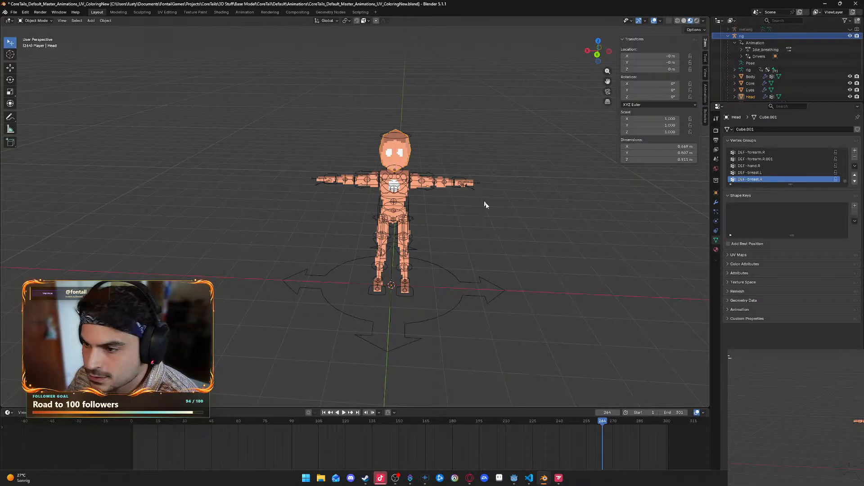
middle_click_drag(485, 204, 440, 320)
key("space")
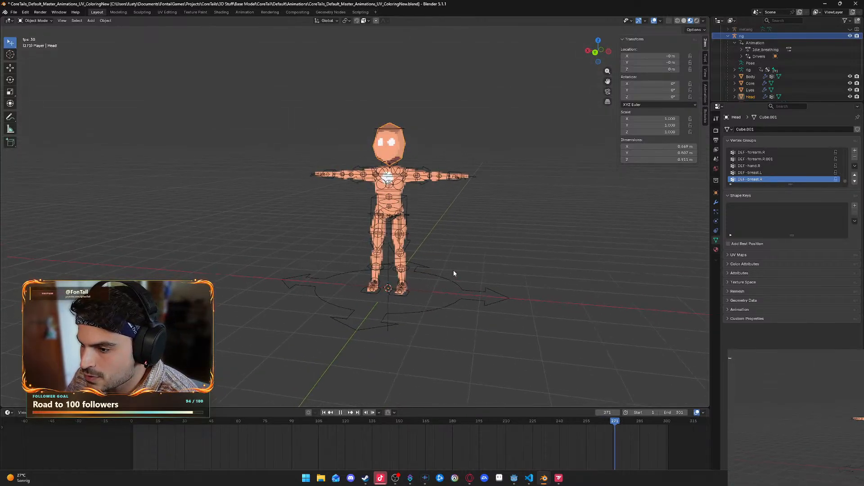
key("space")
Set the rig armature to Pose Position and scrub the timeline back to frame 0.
left_click(748, 37)
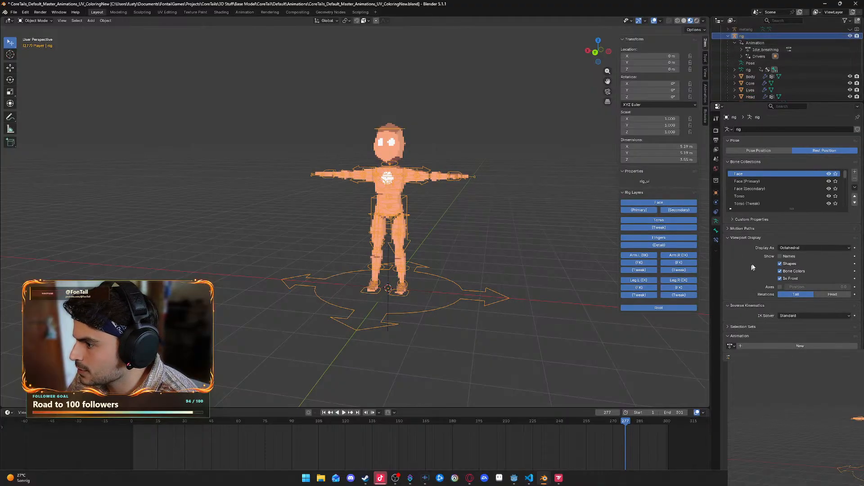
left_click(779, 151)
middle_click_drag(489, 213, 493, 214)
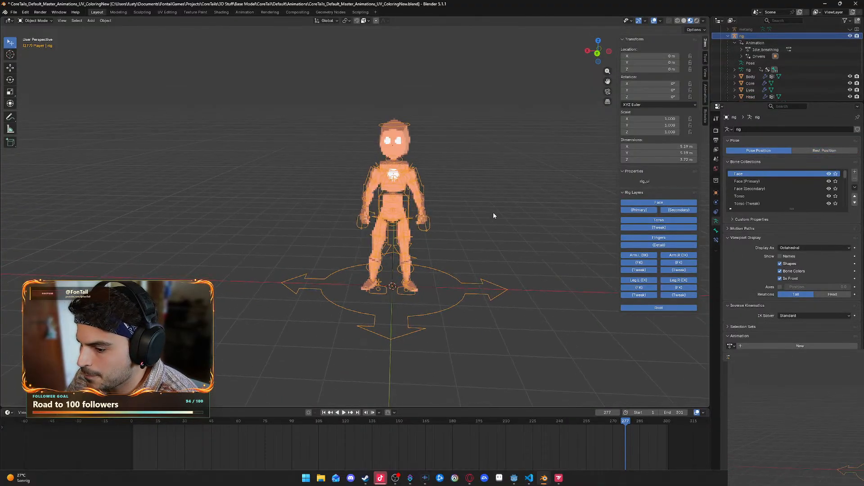
left_click(518, 425)
key("space")
left_click_drag(518, 425, 123, 420)
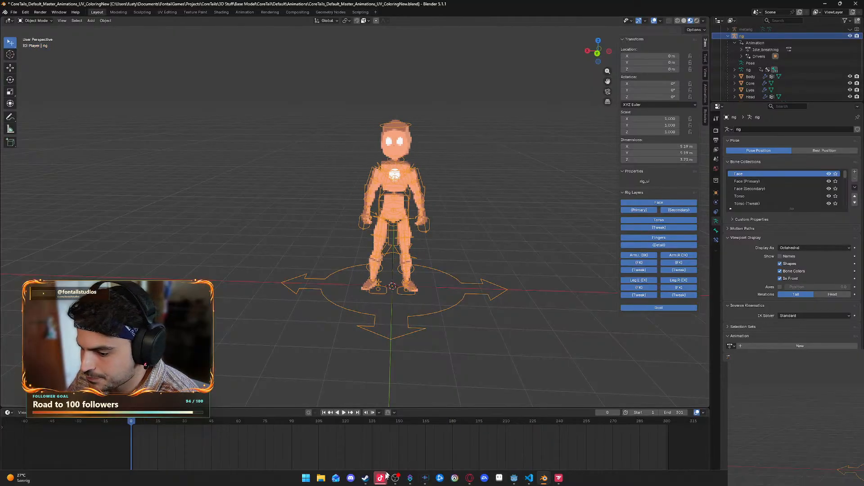
Switch to File Explorer, bring its window over the viewport, and go back from scene_animation to the Renders folder.
left_click(321, 478)
left_click_drag(556, 132, 863, 135)
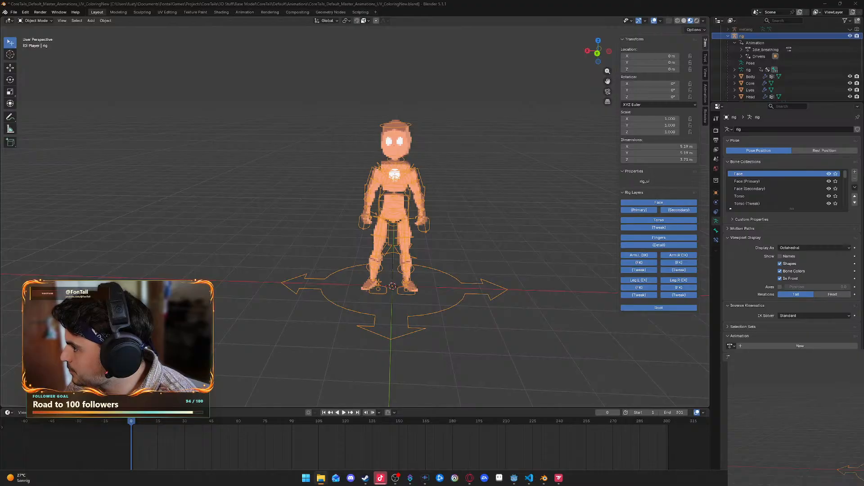
left_click_drag(863, 207, 445, 113)
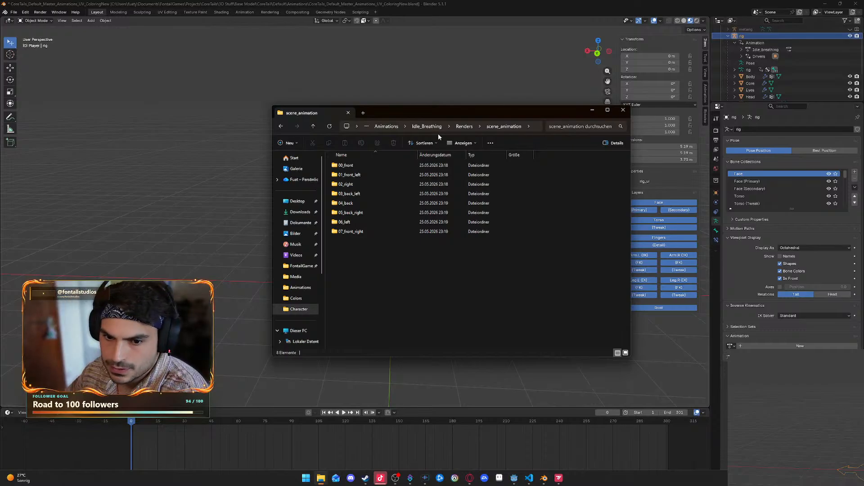
left_click(281, 126)
left_click(372, 224)
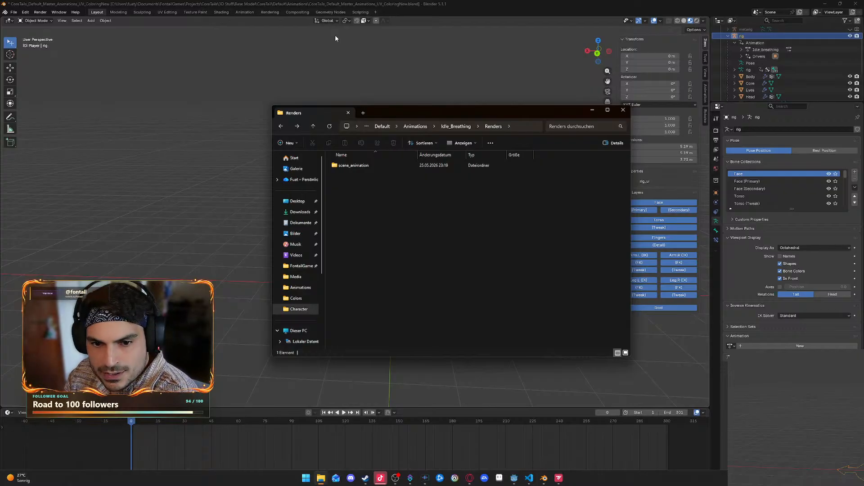
Switch back to Blender, collapse the rig hierarchy, and select the Camera_Rig empty.
left_click(539, 5)
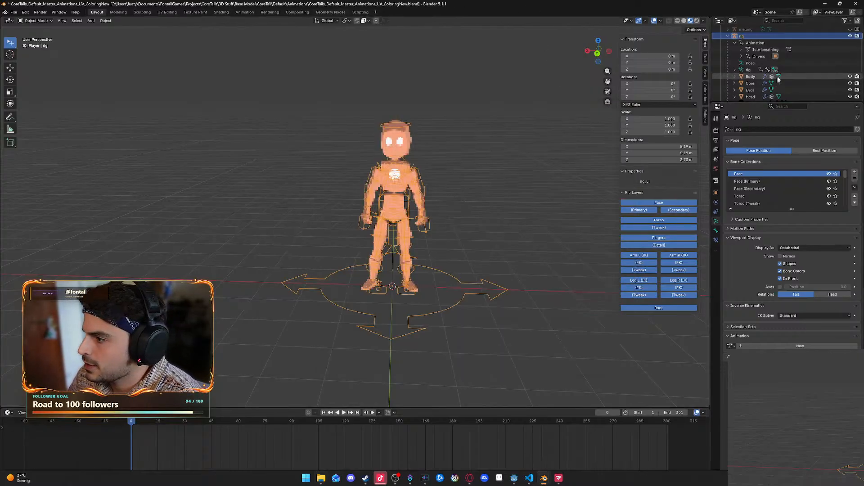
left_click(728, 36)
left_click(750, 72)
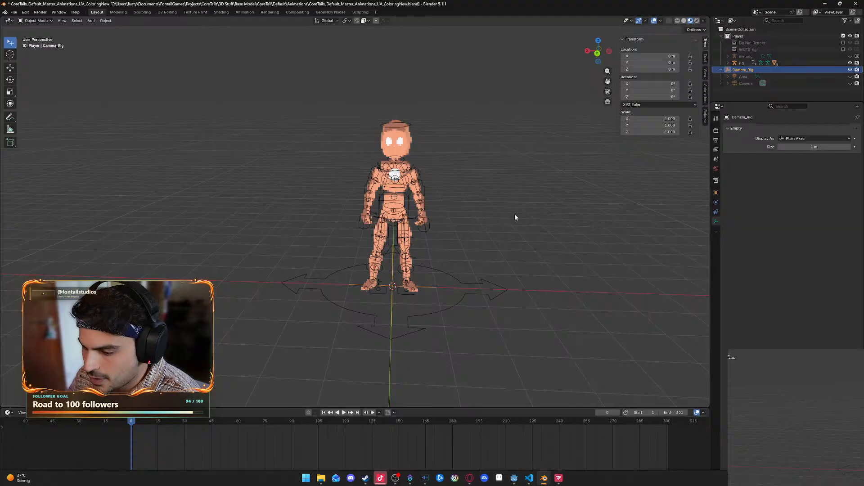
Try to rotate the Camera_Rig empty around the global Z axis.
key("r")
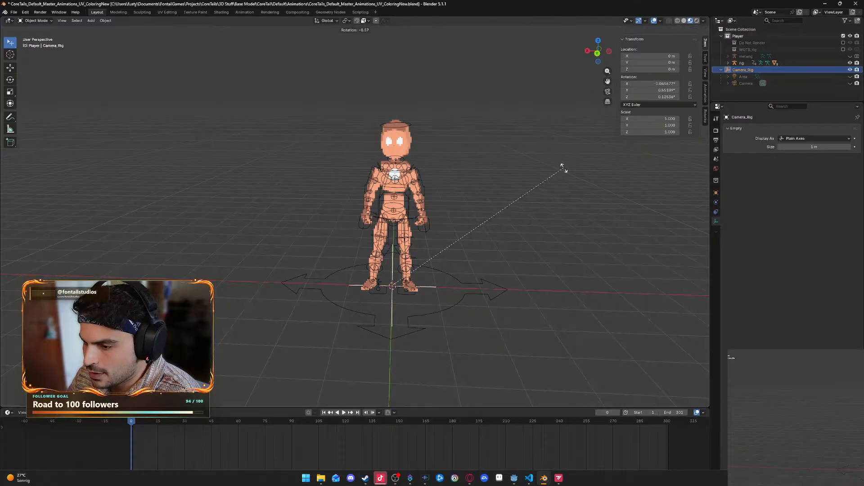
key("z")
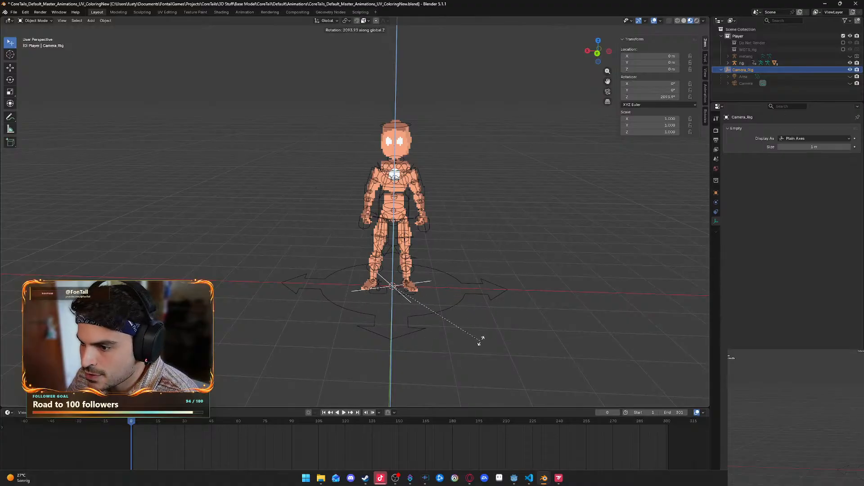
key("Escape")
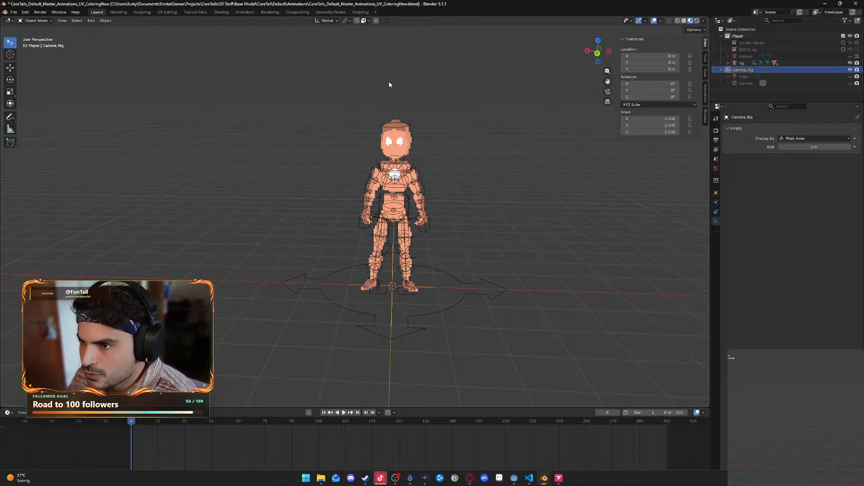
Examine the render_8_direction_animation.py script's camera rig, output folder, direction and rotation step settings in the Scripting workspace.
left_click(360, 13)
scroll(408, 258, "up", 4)
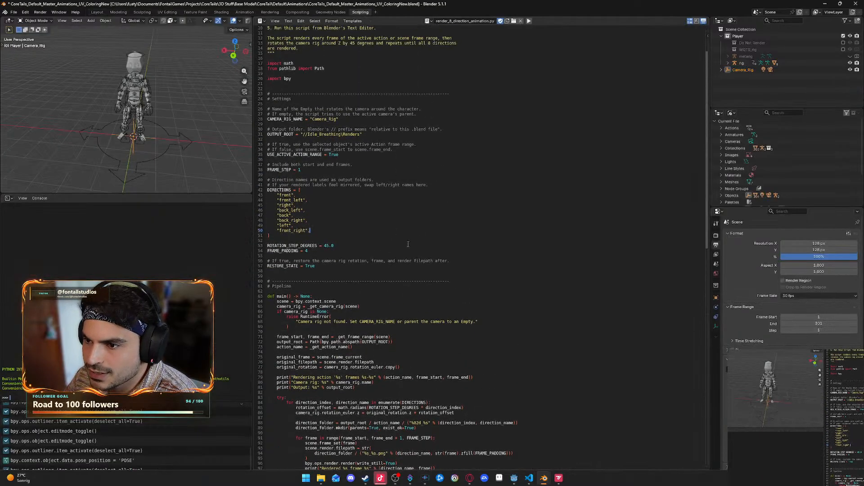
scroll(408, 244, "down", 3)
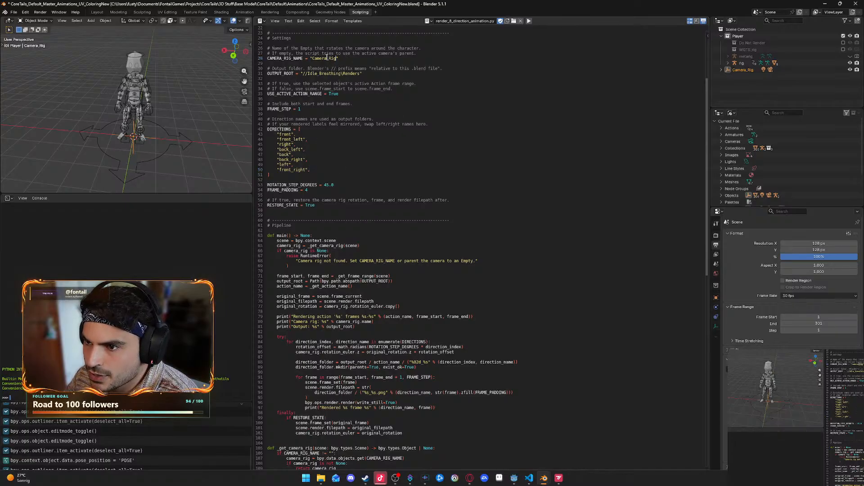
left_click(309, 63)
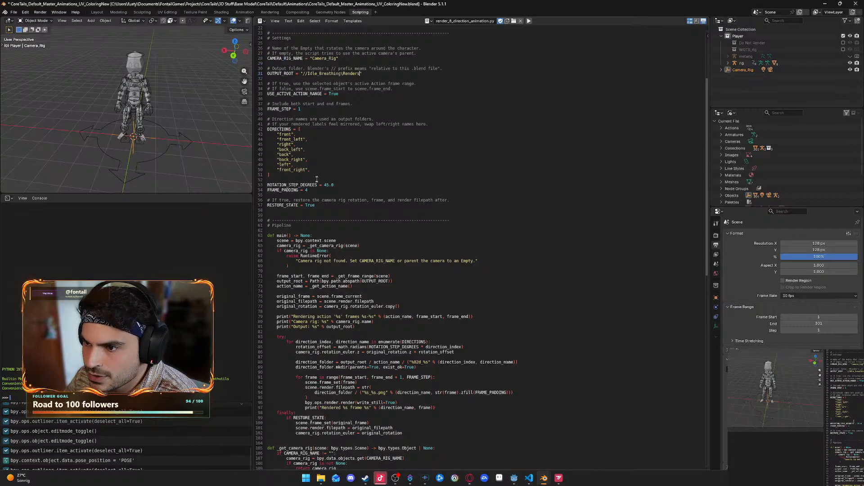
scroll(330, 179, "down", 3)
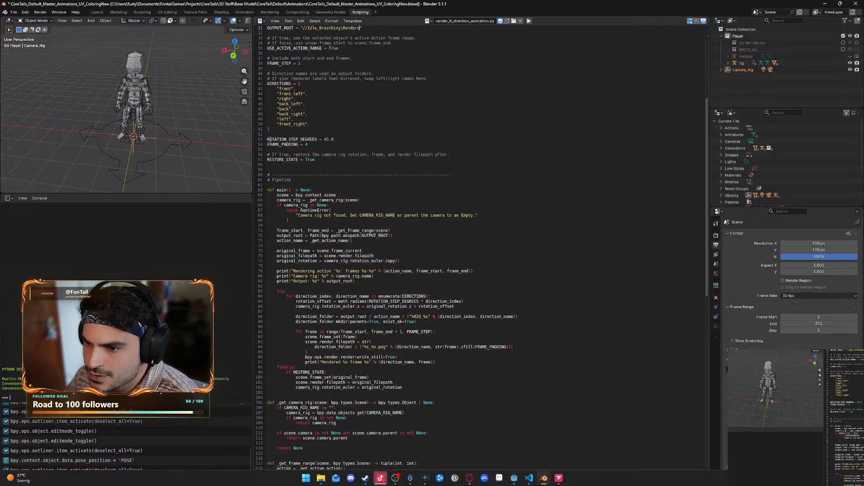
left_click_drag(270, 140, 346, 138)
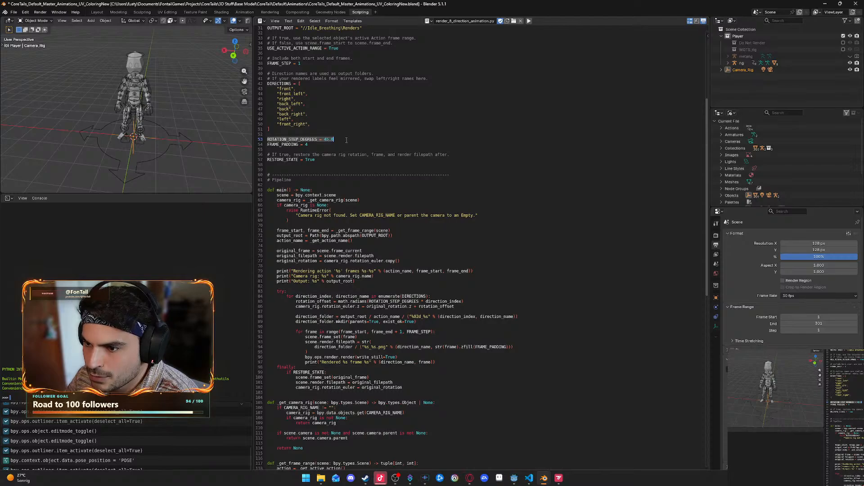
left_click(329, 154)
scroll(322, 164, "down", 1)
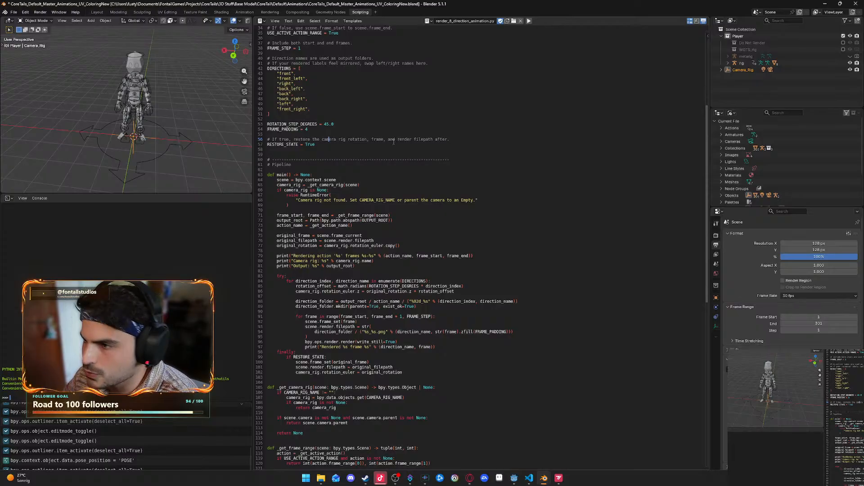
Return to the Layout workspace, switch to File Explorer, and open the 00_front folder inside scene_animation to view its rendered frames.
left_click(97, 12)
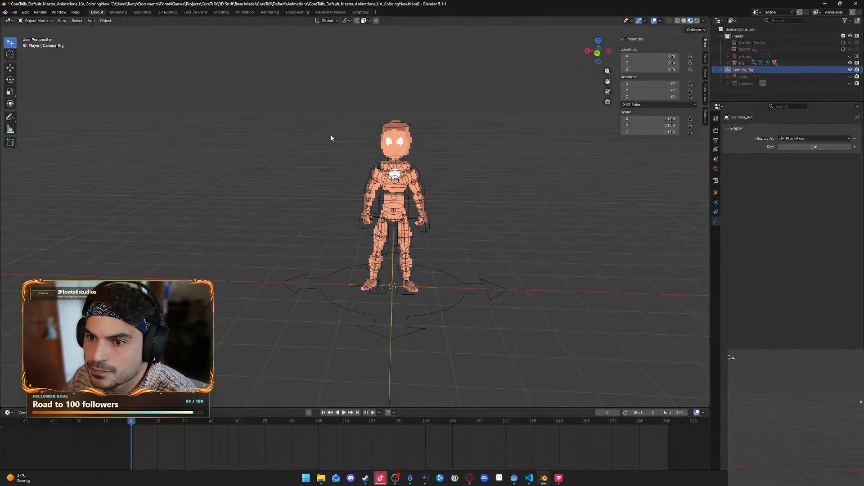
left_click(324, 479)
double_click(361, 168)
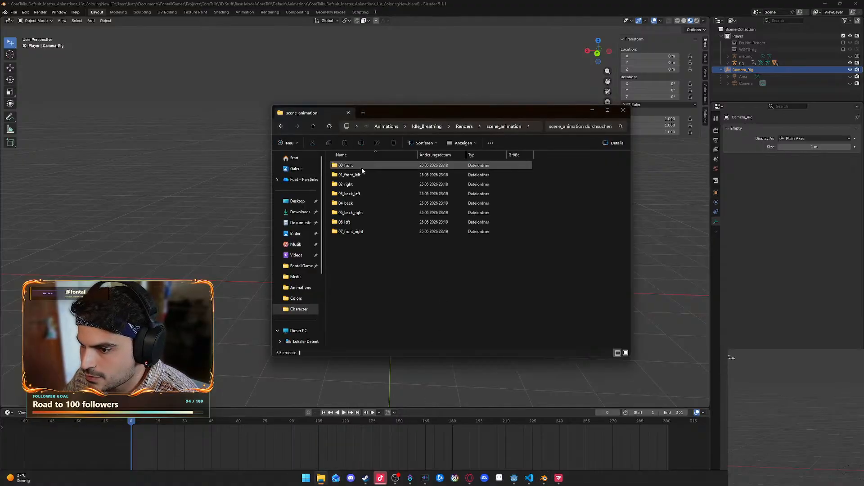
double_click(359, 166)
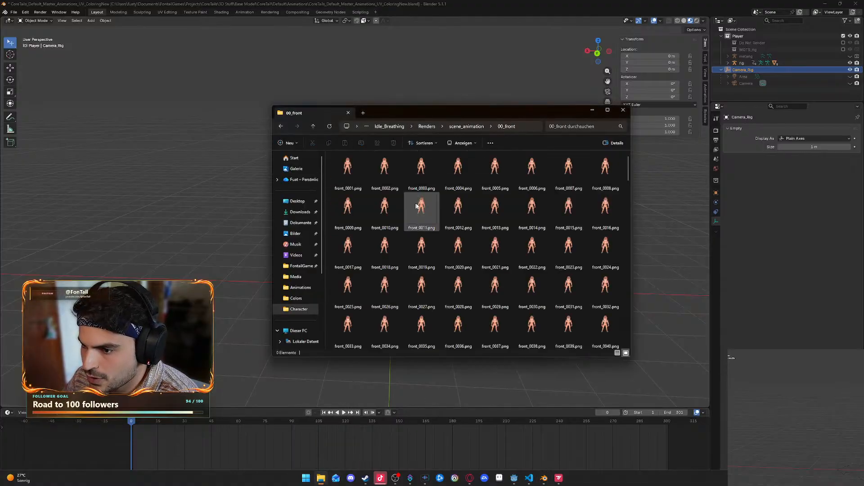
Open front_0001.png from the 00_front folder, inspect the sprite enlarged, and close the image viewer.
scroll(474, 217, "down", 2)
left_click(354, 176)
scroll(373, 199, "up", 2)
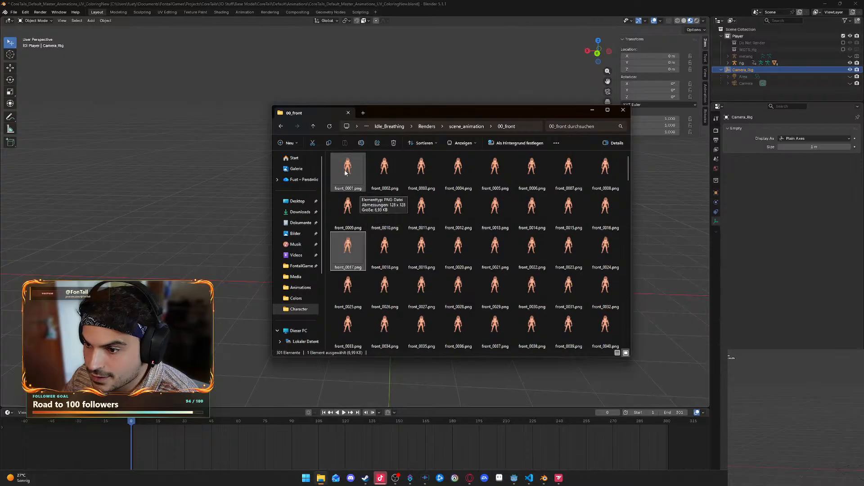
double_click(359, 184)
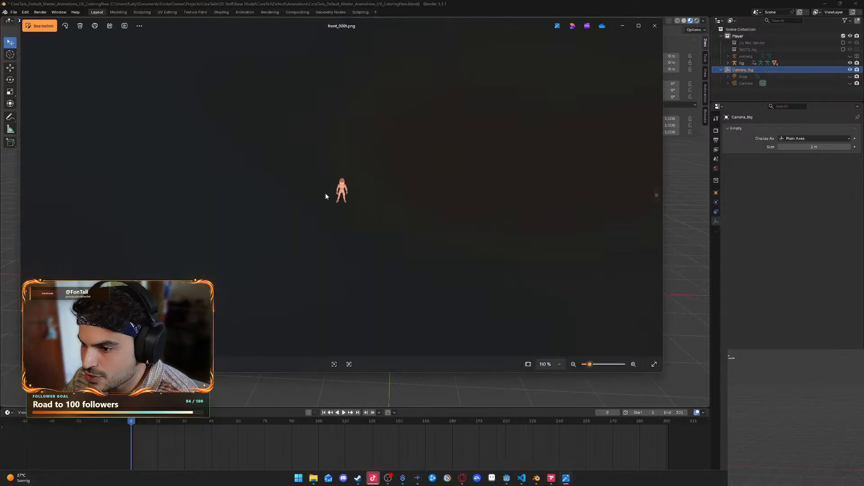
scroll(326, 194, "up", 15)
left_click(655, 26)
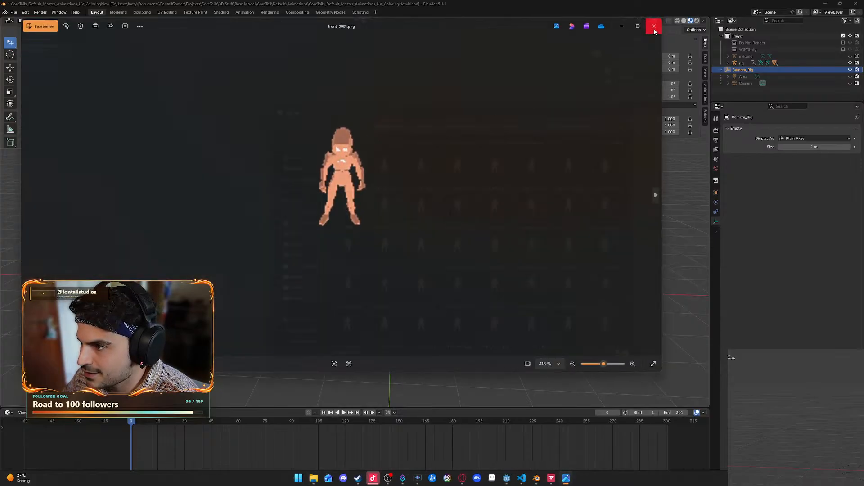
Look through the rendered frames in the 00_front folder up to front_0301.png, and minimize File Explorer.
scroll(504, 225, "down", 10)
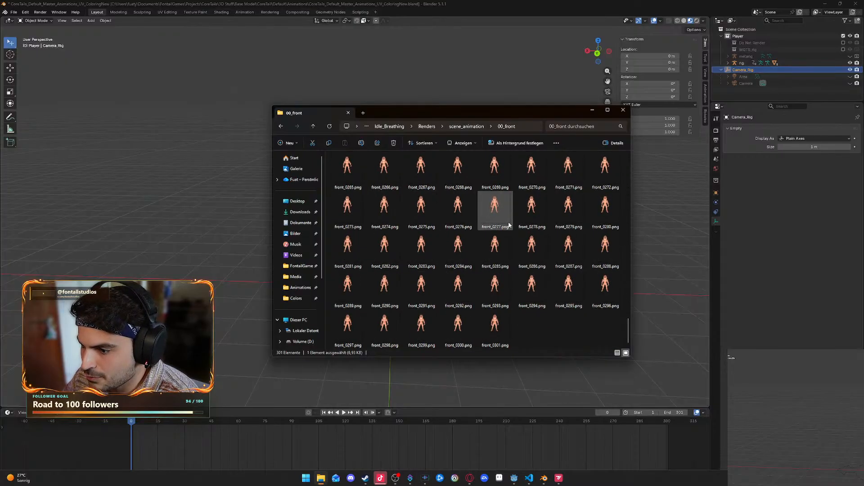
scroll(541, 279, "down", 5)
left_click_drag(602, 329, 344, 182)
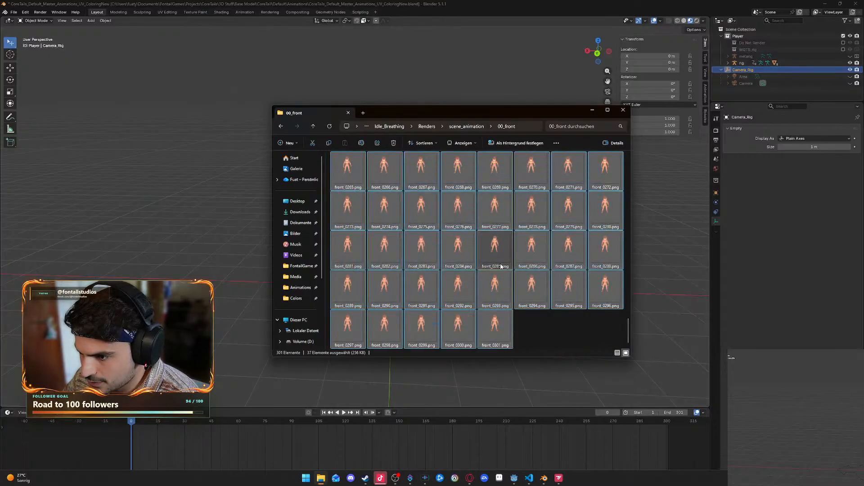
left_click(533, 293)
left_click(559, 331)
scroll(490, 284, "up", 10)
scroll(489, 284, "up", 10)
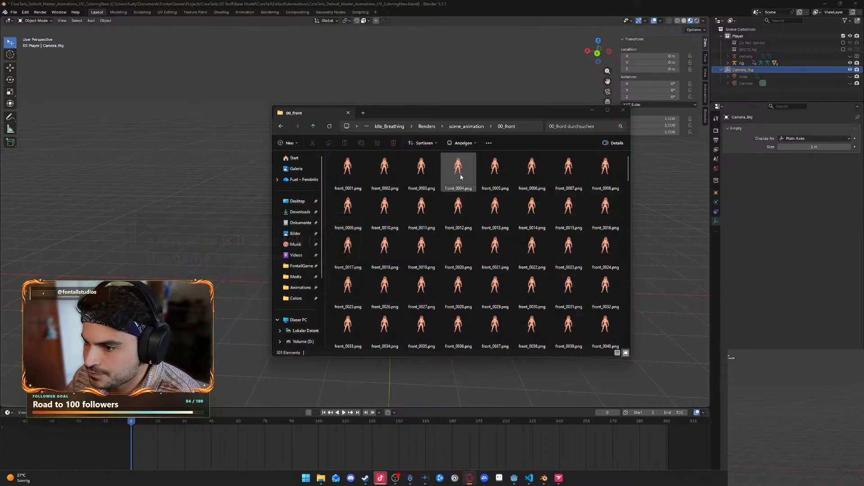
left_click(594, 110)
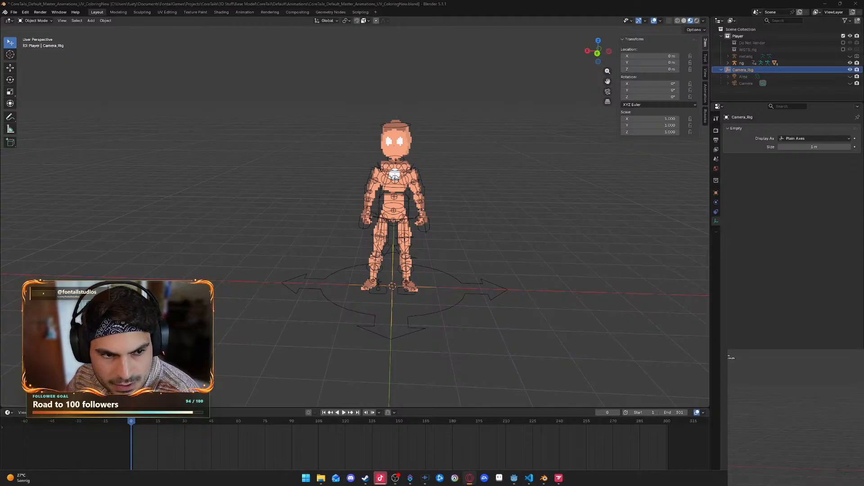
Switch to Godot, run the demo_room scene, and maximize the game window.
left_click(514, 478)
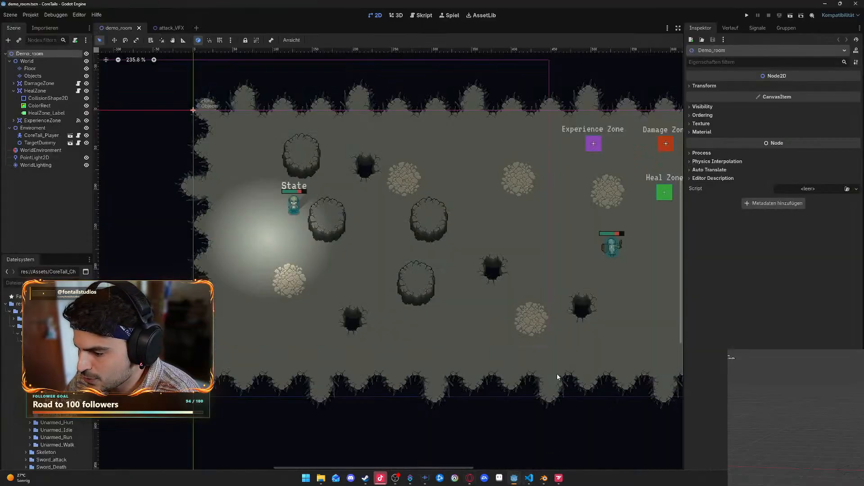
left_click(790, 16)
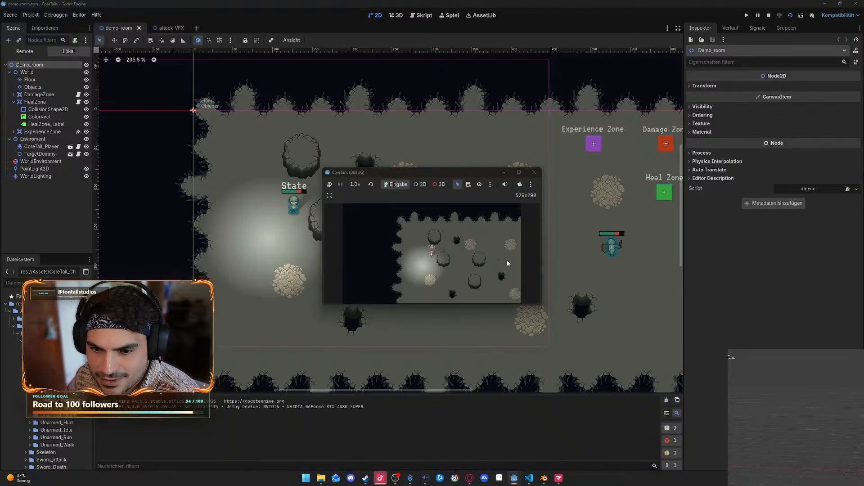
left_click(519, 173)
Test the player's walking and attack animations while moving from the lit area toward the target dummy.
left_click(509, 306)
key("s")
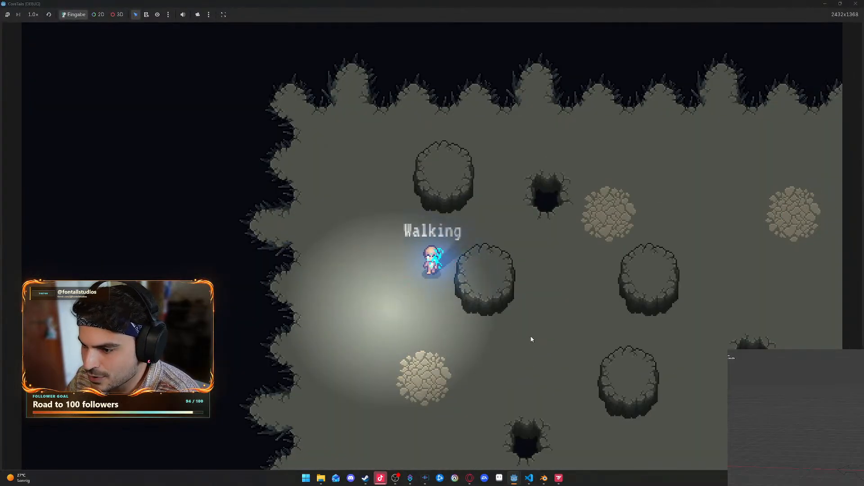
key("shift")
key("d")
key("w")
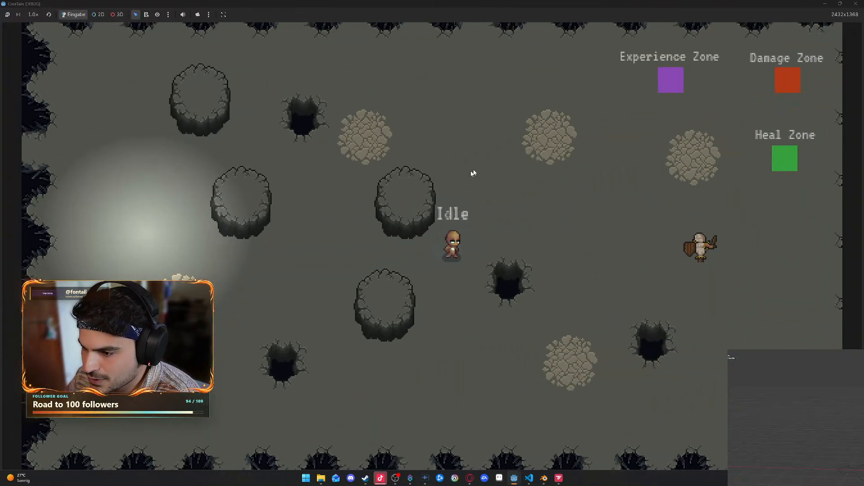
key("d")
key("w")
left_click(539, 316)
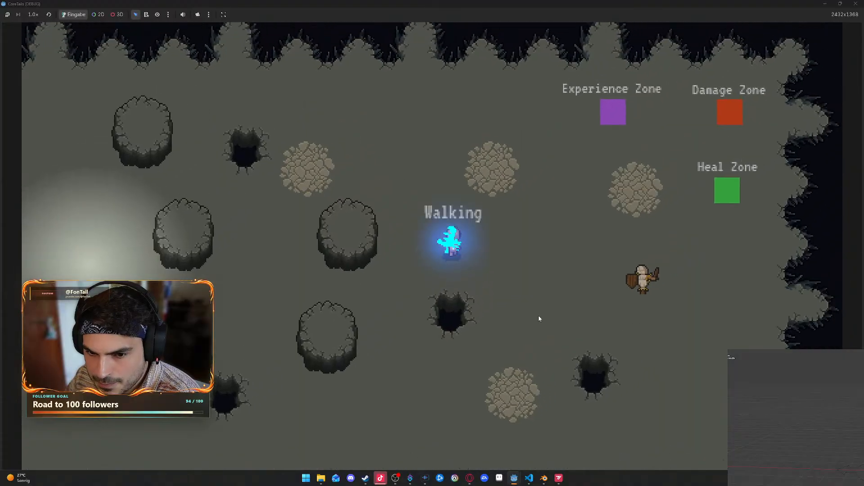
left_click(536, 309)
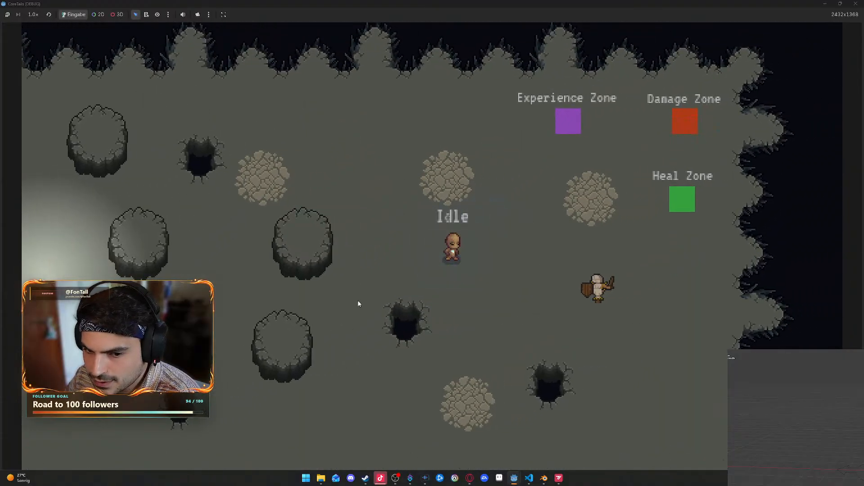
left_click(440, 351)
key("a")
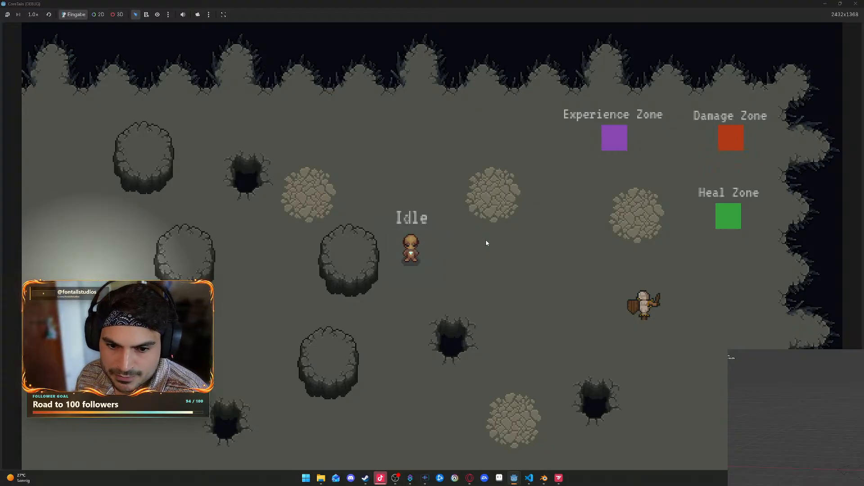
Move the player down and left in short stretches to examine its downward- and left-facing idle and walk animations.
key("s")
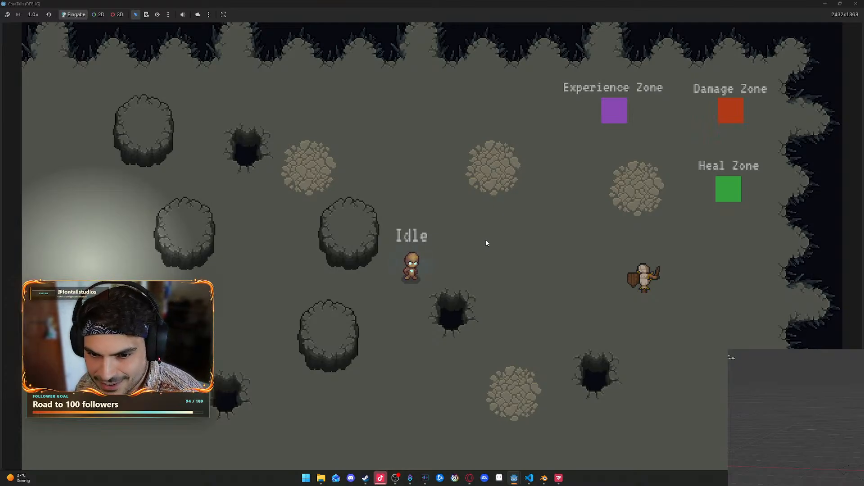
key("s")
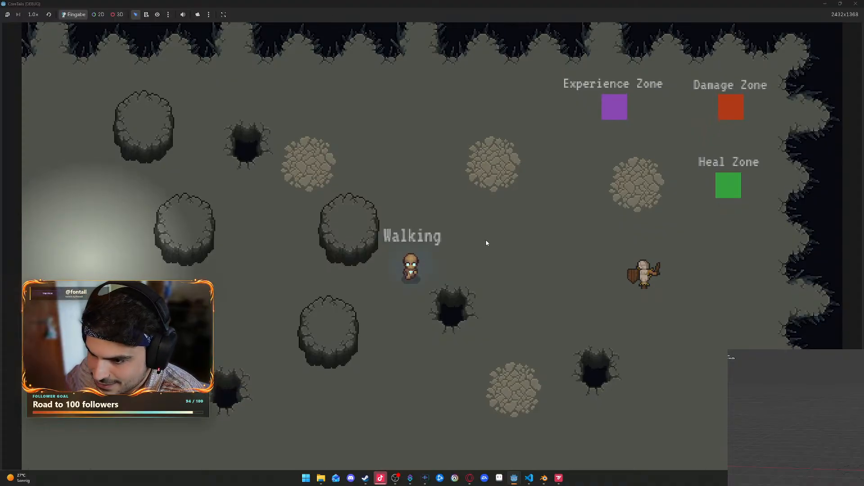
key("a")
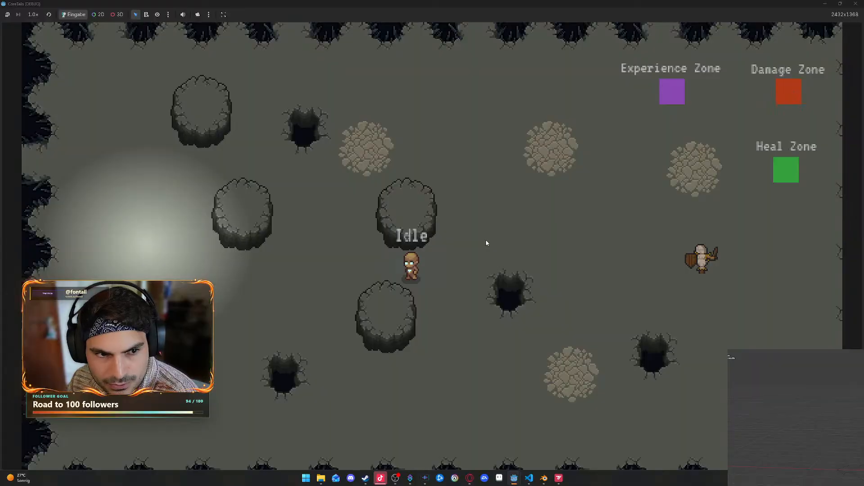
key("a")
key("s")
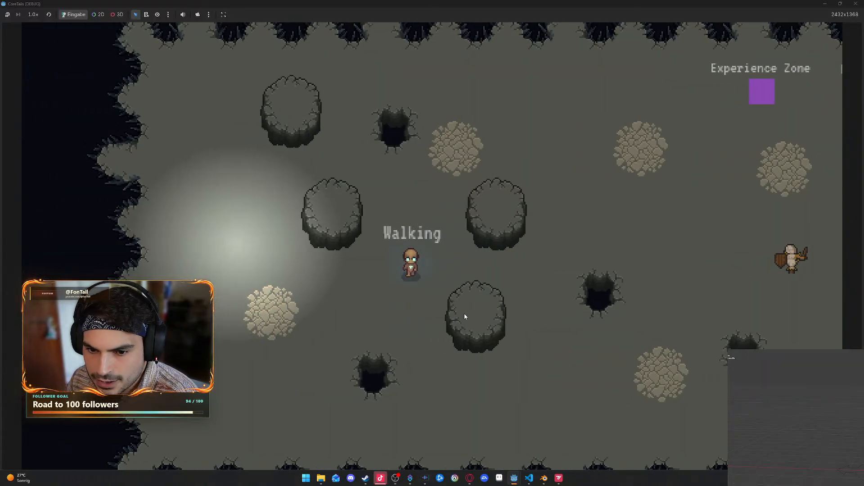
left_click(478, 309)
key("a")
key("s")
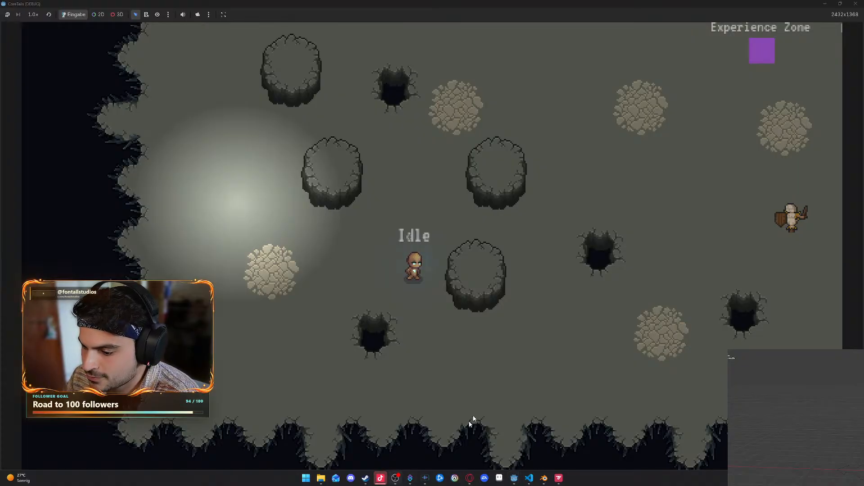
Move the player up, left and right around the rocks to examine its back- and side-facing walk and run animations.
left_click(520, 239)
key("w")
key("a")
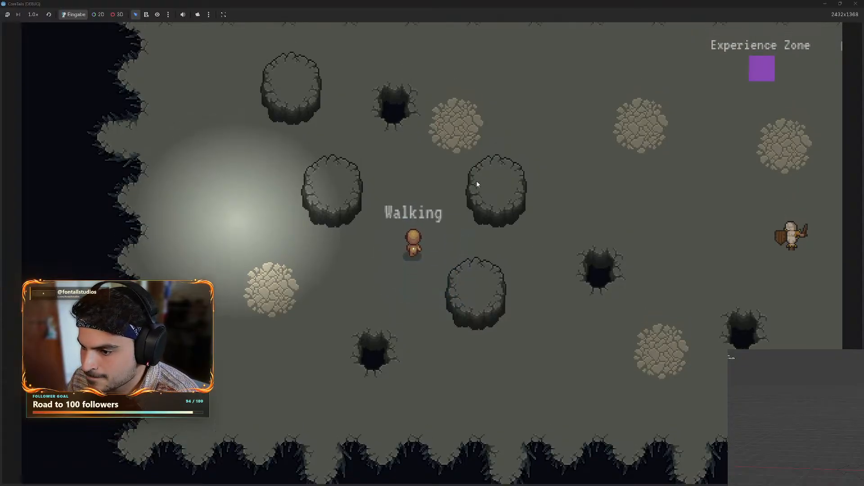
key("w")
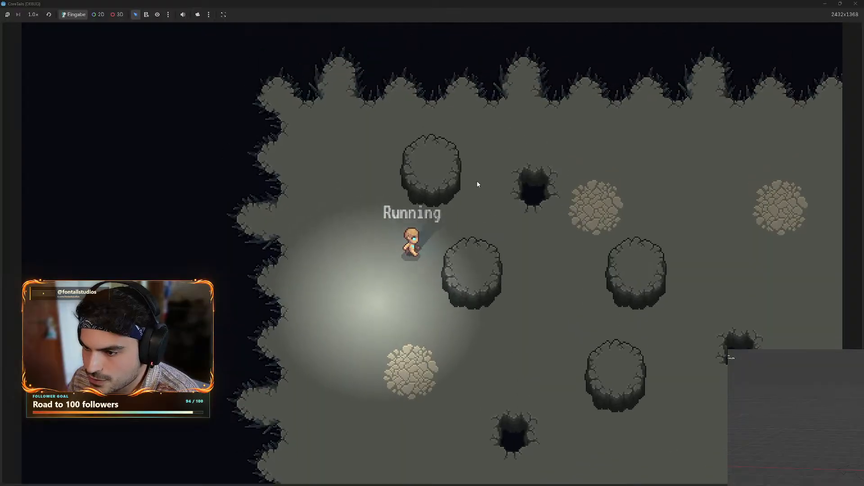
key("d")
key("w")
key("d")
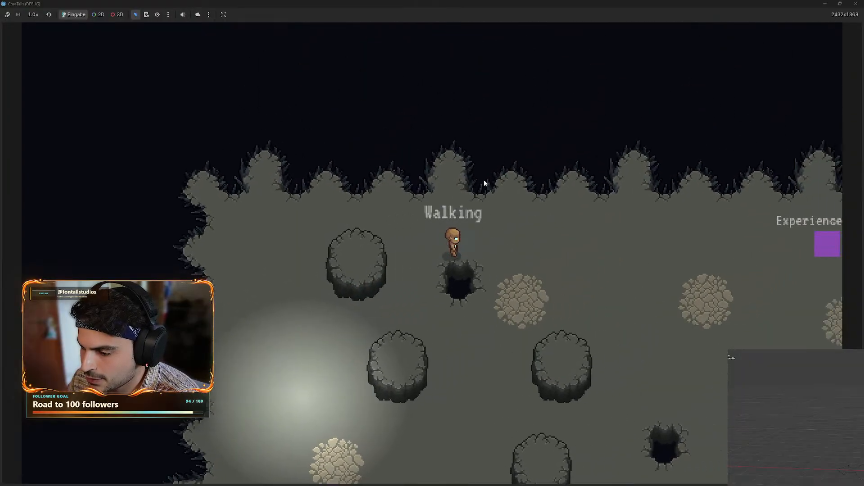
key("s")
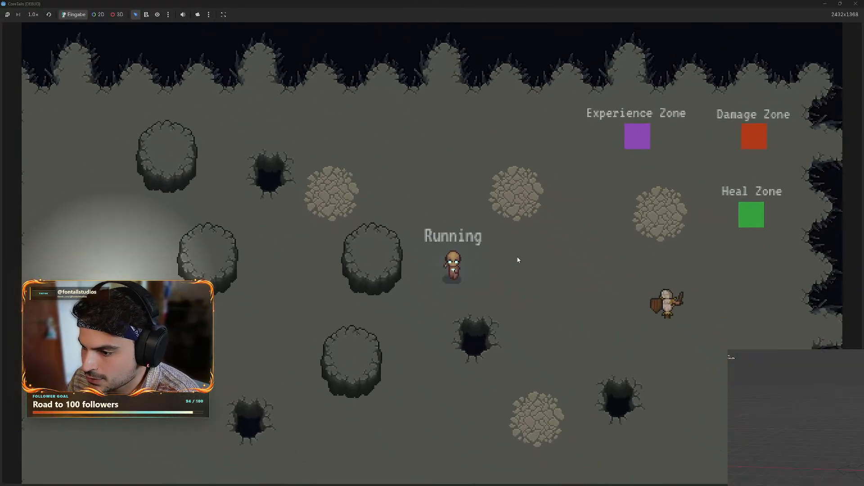
Check the player's facing directions near the target dummy, close the running game, and return to Blender.
left_click(532, 338)
key("d")
key("w")
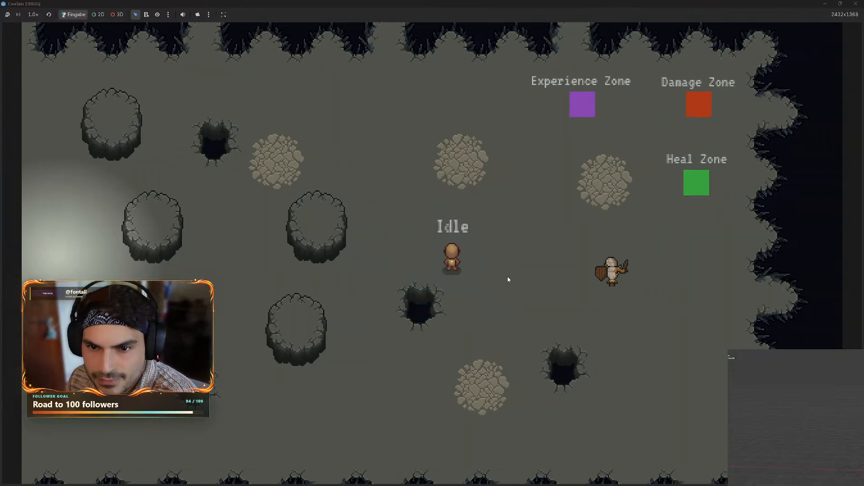
key("a")
key("w")
key("a")
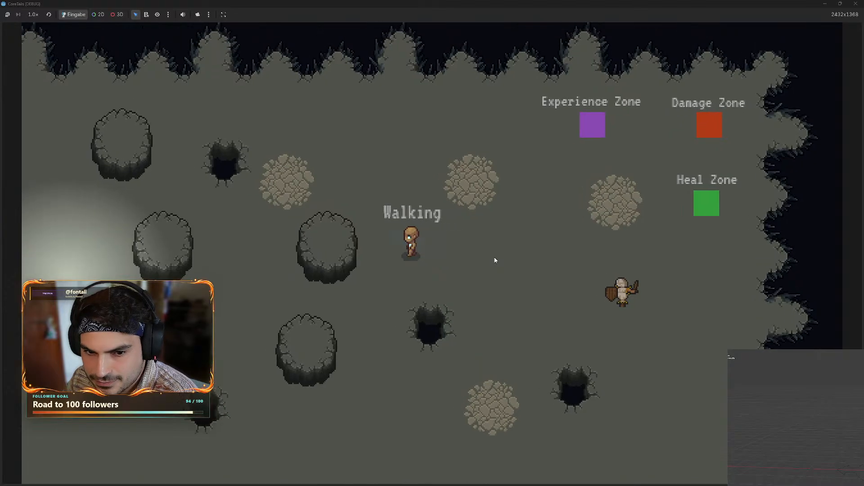
key("s")
key("d")
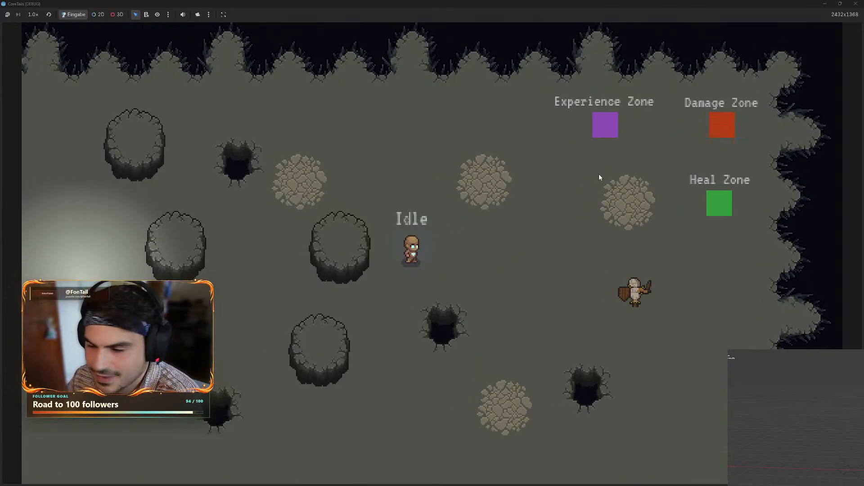
left_click(856, 4)
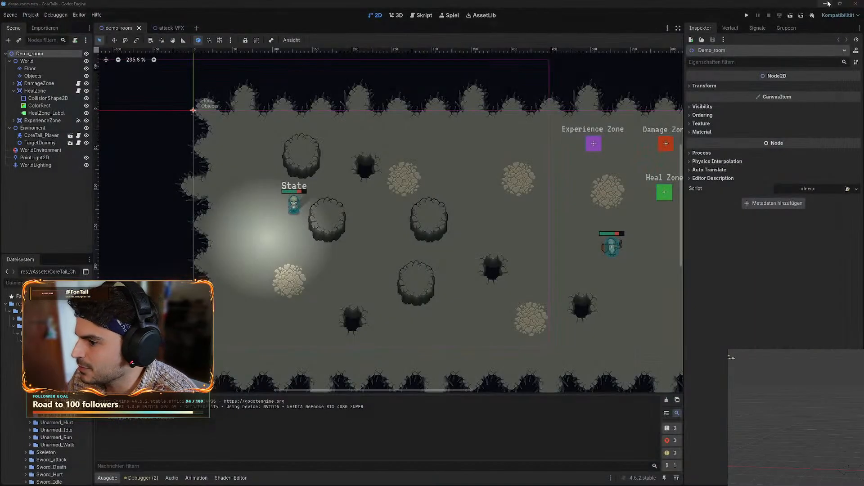
left_click(827, 4)
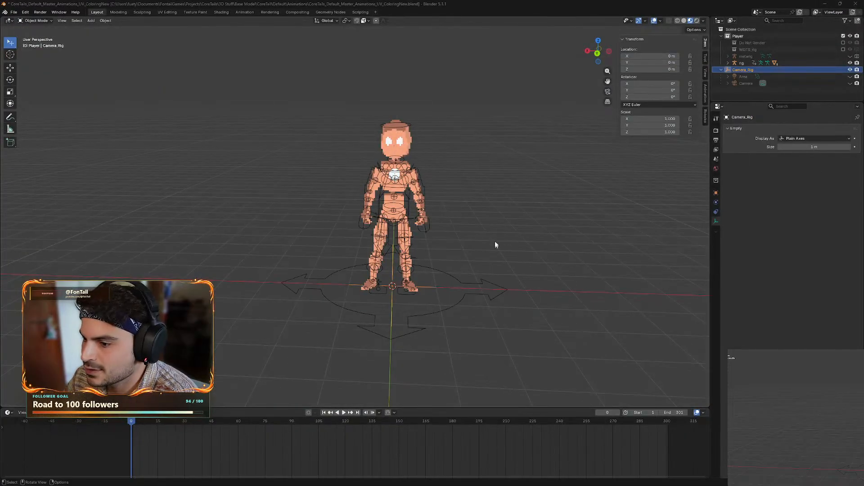
Deselect the Camera_Rig empty and view the coloured character from the front at a closer distance.
left_click(440, 341)
mouse_move(510, 205)
middle_mouse_down()
mouse_move(513, 238)
mouse_move(514, 220)
middle_mouse_up()
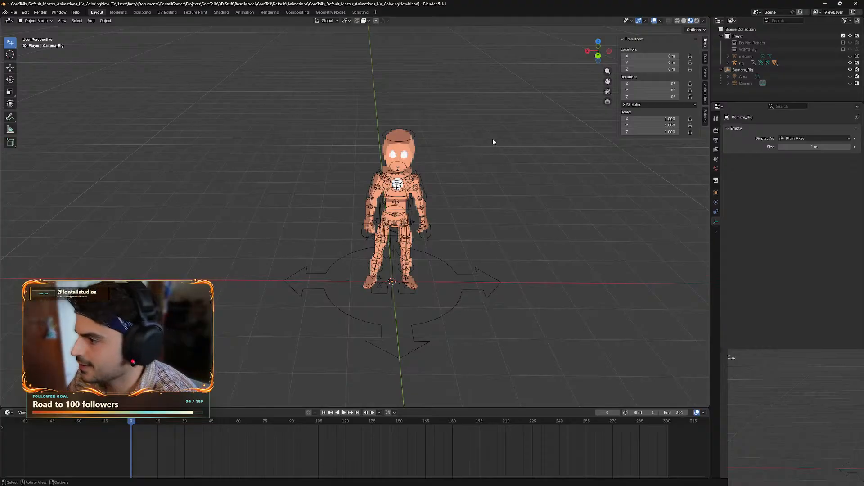
scroll(506, 201, "up", 1)
middle_click_drag(505, 201, 524, 198)
mouse_move(536, 475)
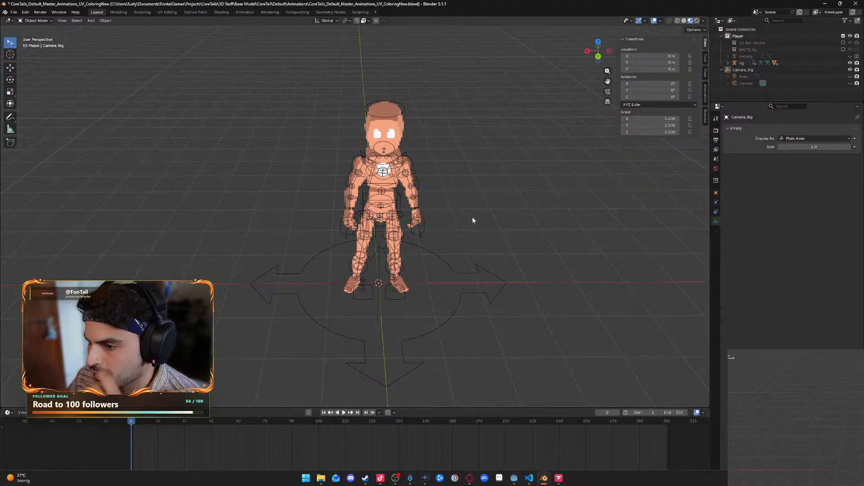
mouse_move(472, 217)
middle_mouse_down()
mouse_move(446, 204)
mouse_move(477, 209)
middle_mouse_up()
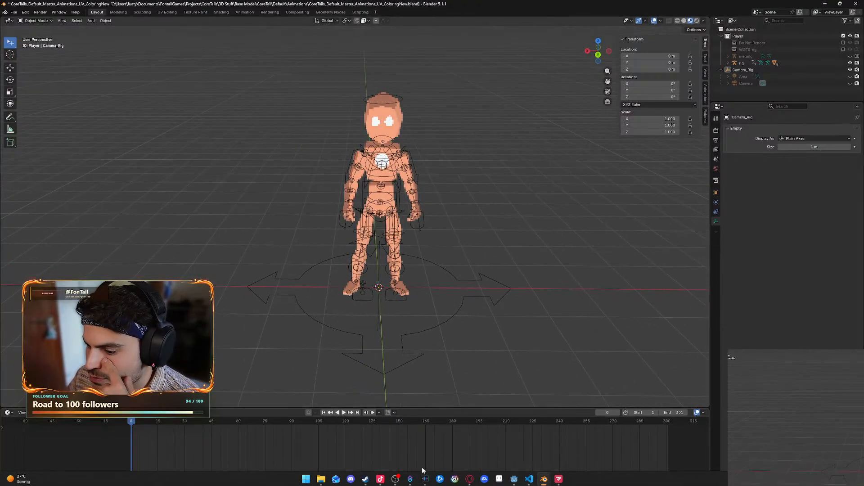
Reopen File Explorer to review the frames in the 00_front folder, and switch to Aseprite.
left_click(322, 477)
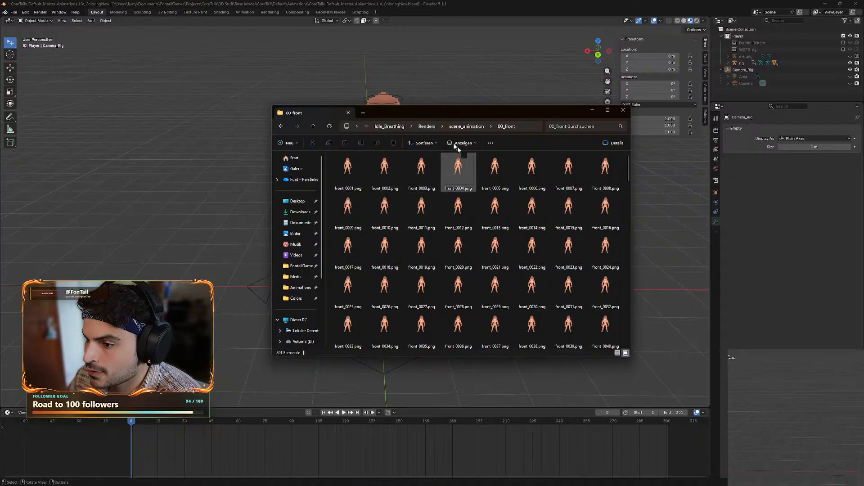
scroll(396, 224, "down", 20)
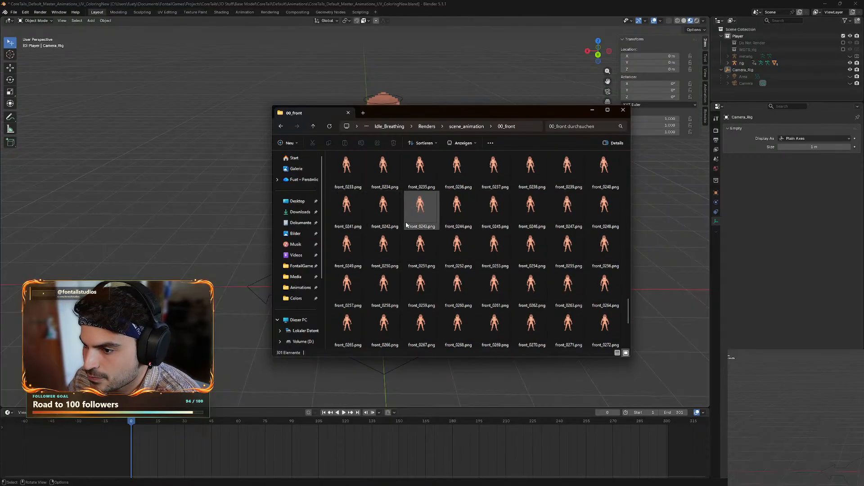
left_click_drag(597, 334, 355, 113)
left_click(385, 210)
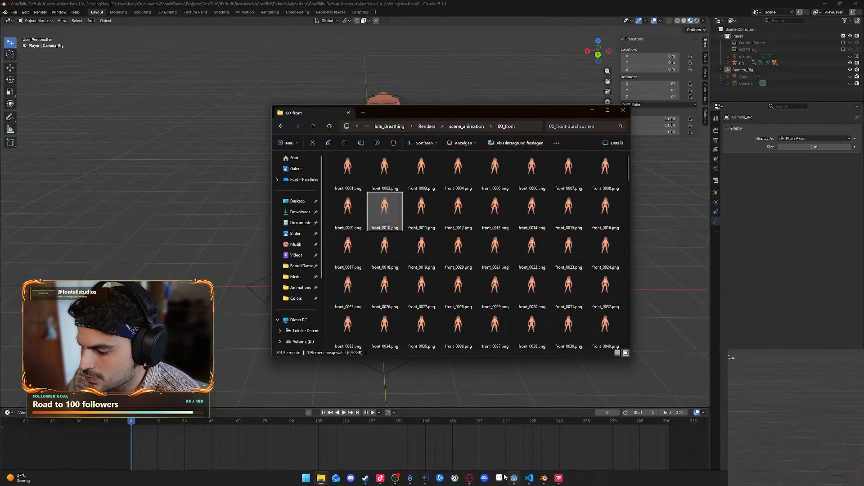
left_click(503, 477)
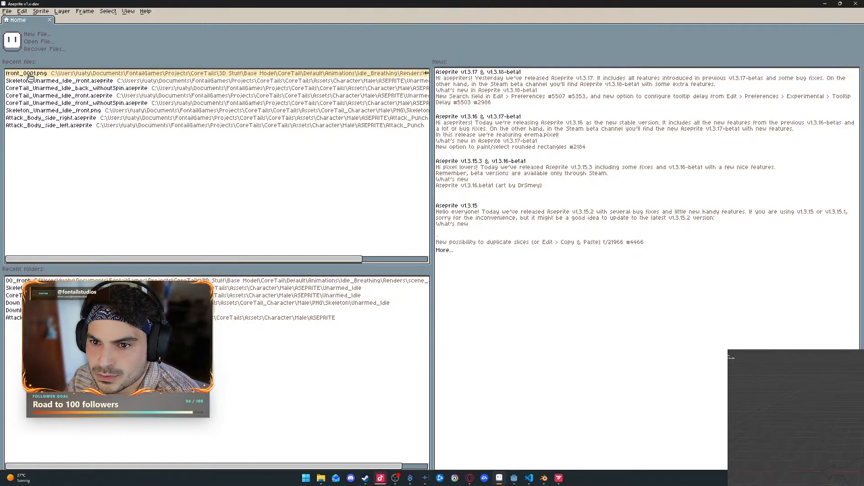
Load front_0001.png through front_0301.png as an animation with a frame duration of 301 ms.
left_click(30, 76)
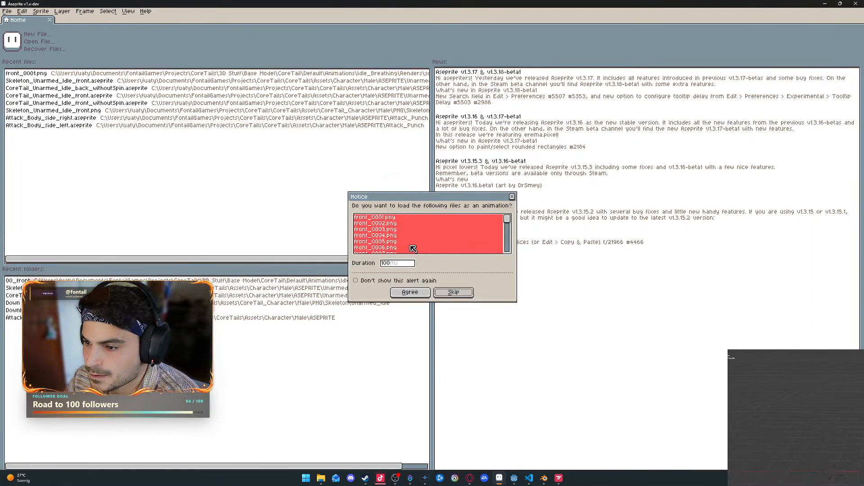
scroll(416, 246, "down", 3)
scroll(417, 246, "down", 3)
left_click_drag(507, 225, 507, 259)
left_click(386, 264)
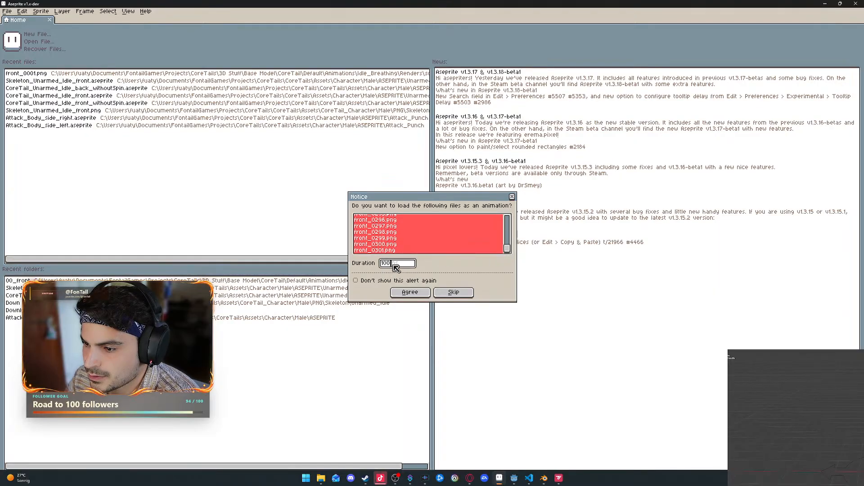
double_click(385, 266)
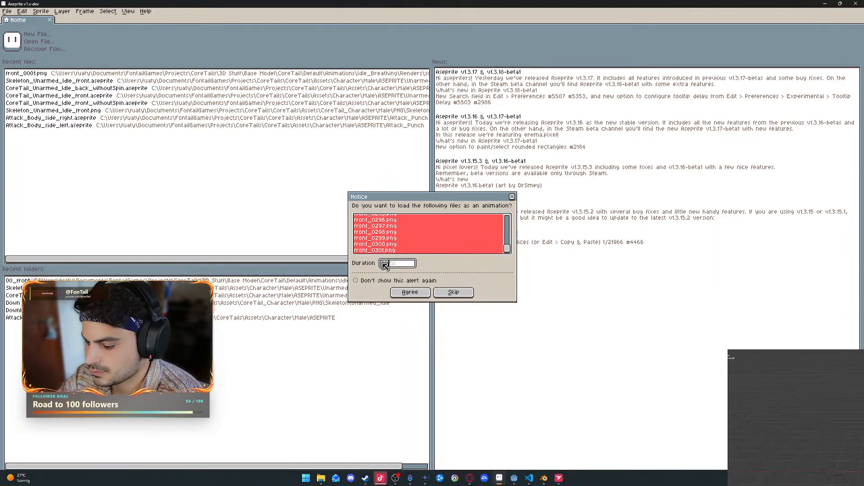
type("301")
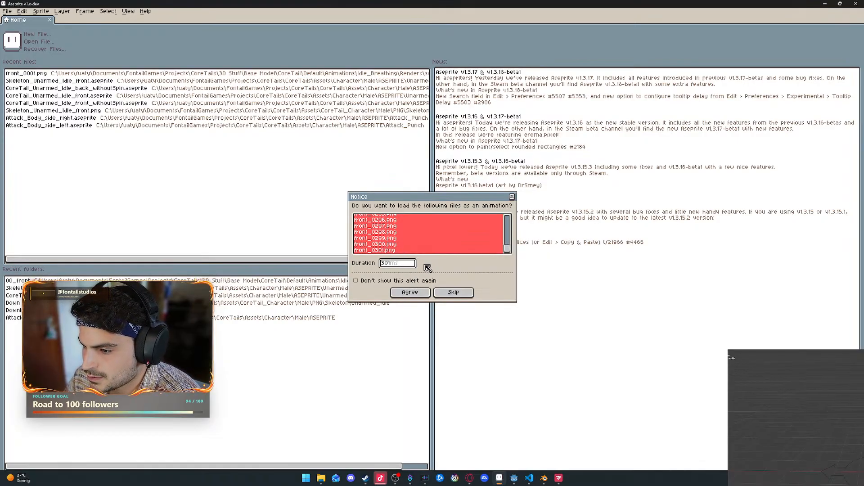
left_click(424, 294)
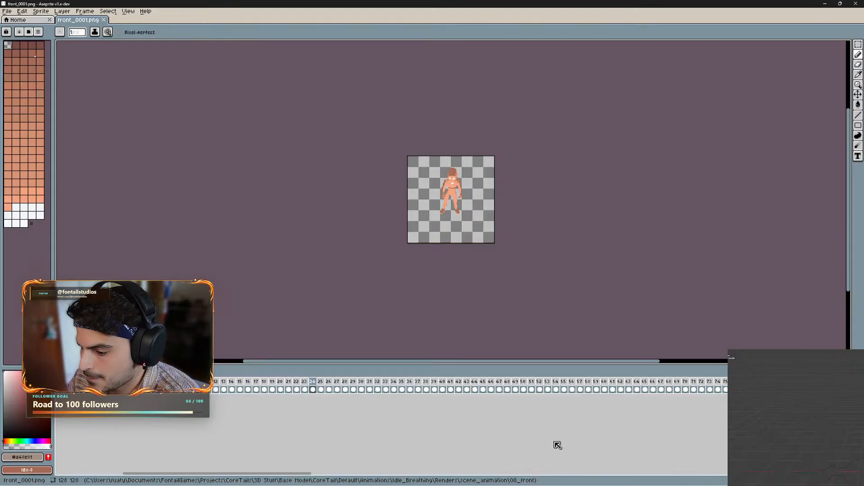
Play the imported front-facing idle animation at a closer zoom to examine its motion and the frames in the timeline.
left_click_drag(269, 474, 243, 444)
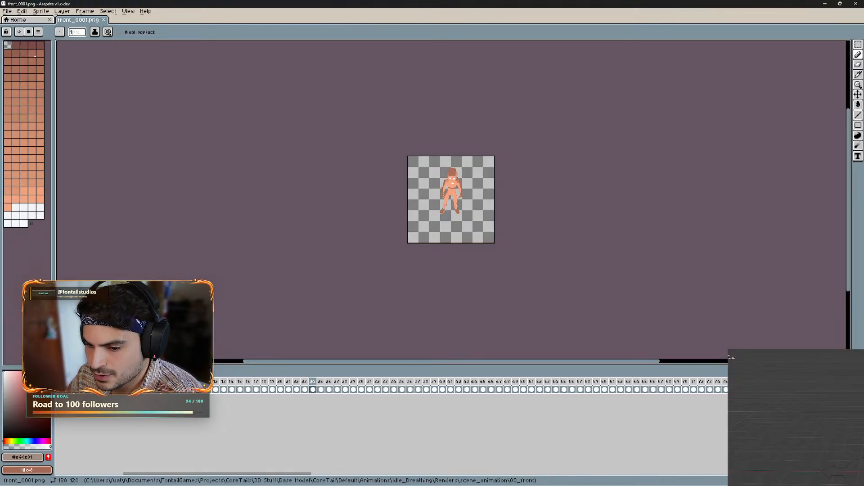
scroll(486, 199, "up", 3)
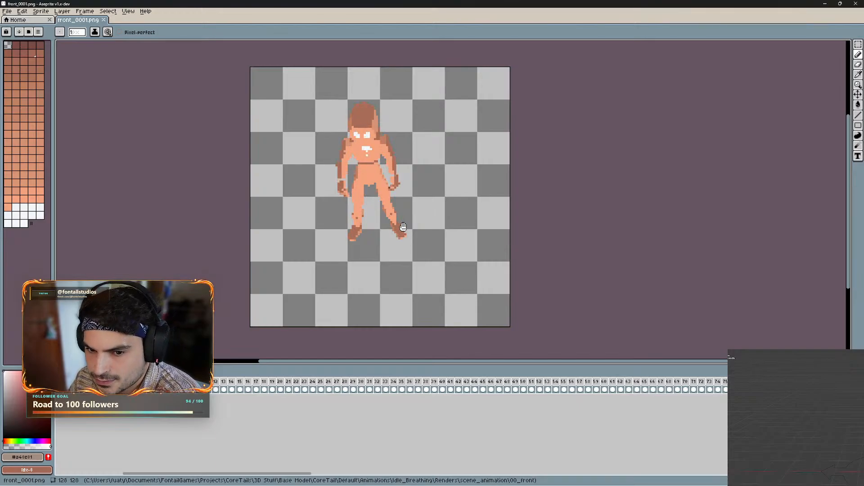
key("Return")
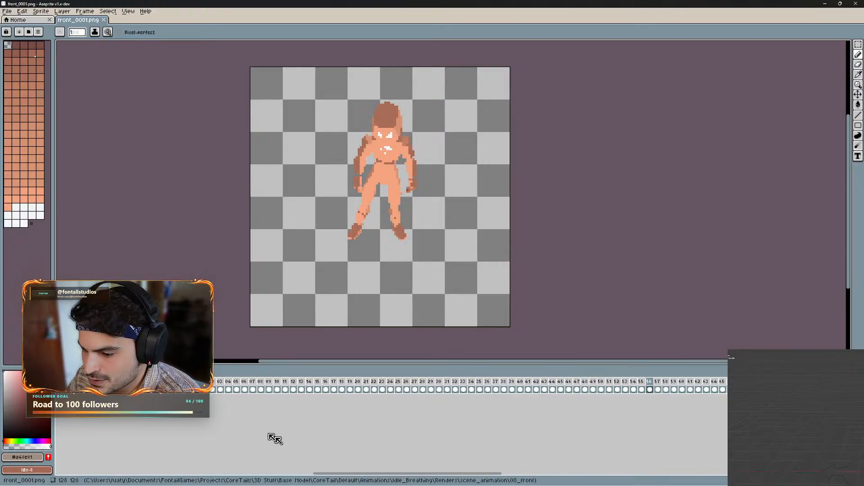
key("Return")
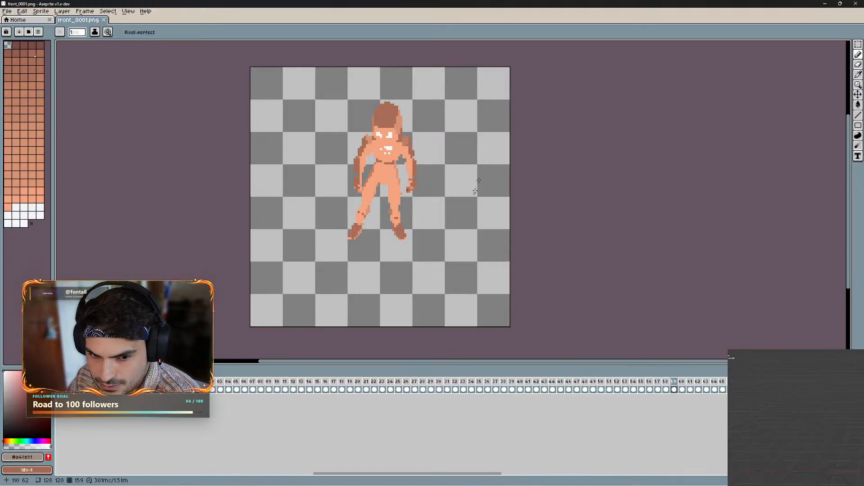
left_click_drag(376, 473, 184, 453)
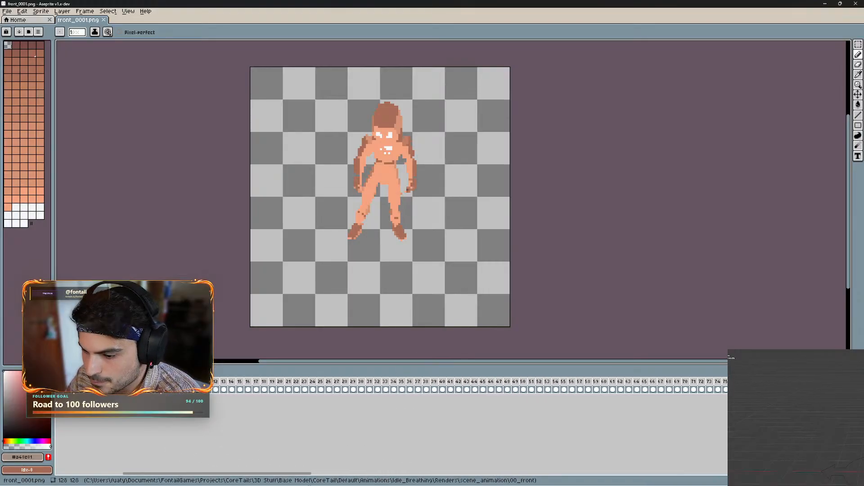
Return to Blender, put File Explorer away, and view the render_8_direction_animation.py script in the Scripting workspace.
left_click(826, 3)
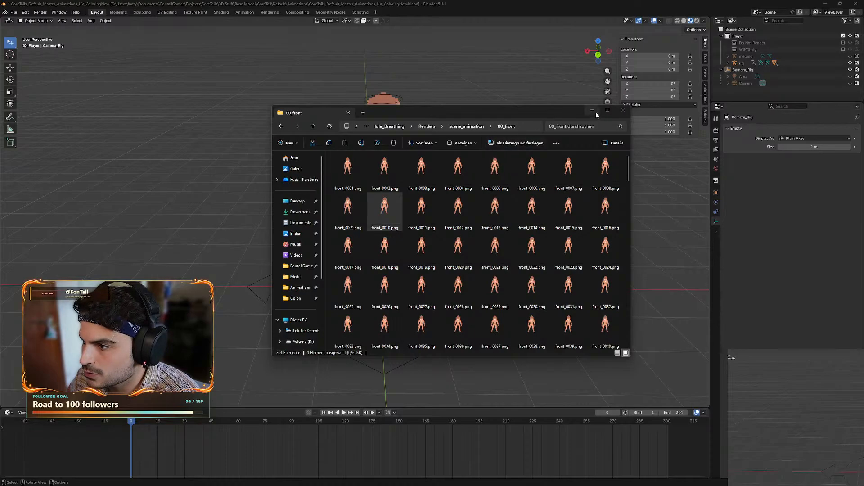
left_click(593, 111)
left_click(360, 12)
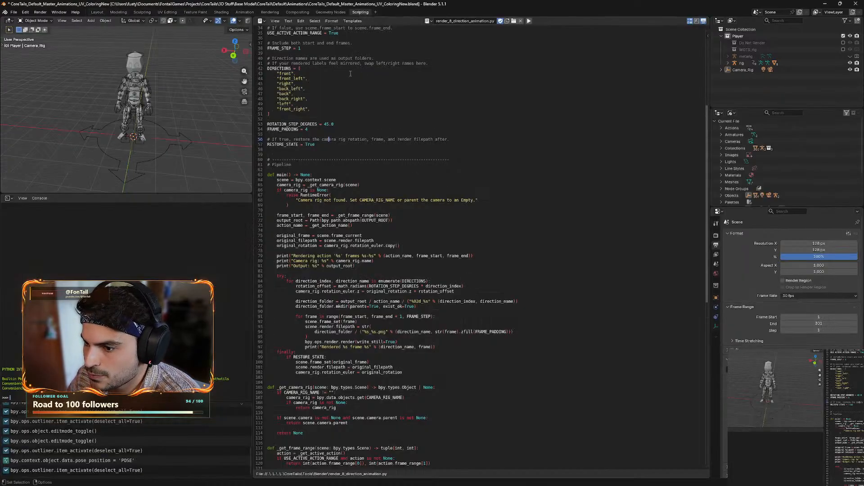
Play the character's idle animation in the Layout workspace and stop it at frame 115.
left_click(96, 12)
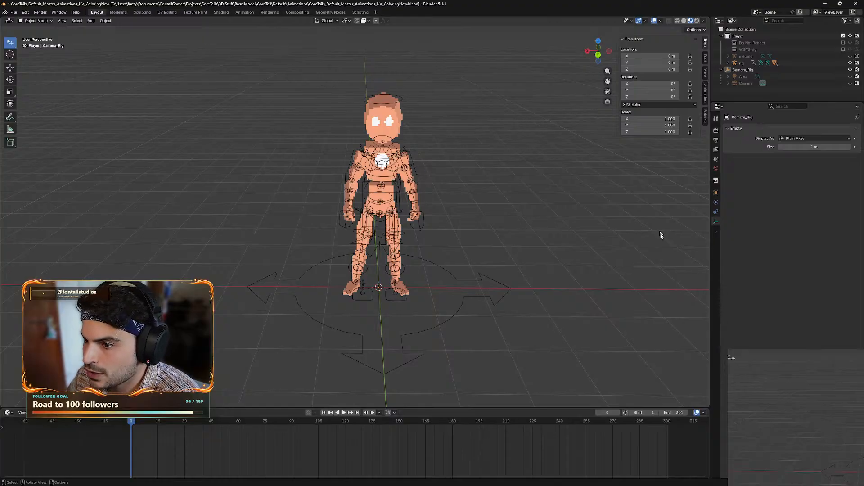
key("space")
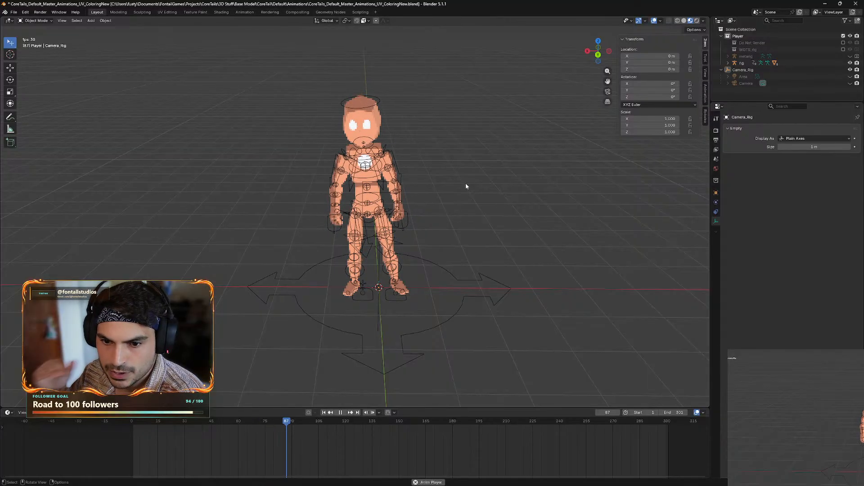
key("space")
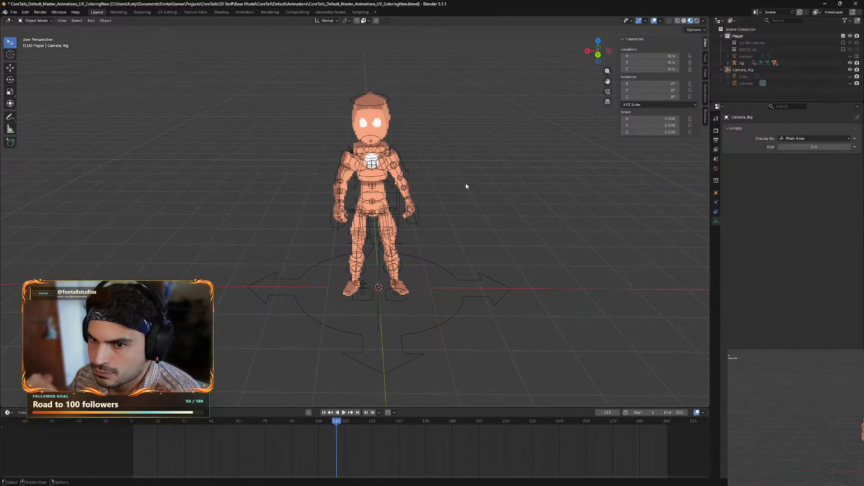
Open front_0001.png from the 00_front folder in the image viewer for a closer look.
mouse_move(497, 464)
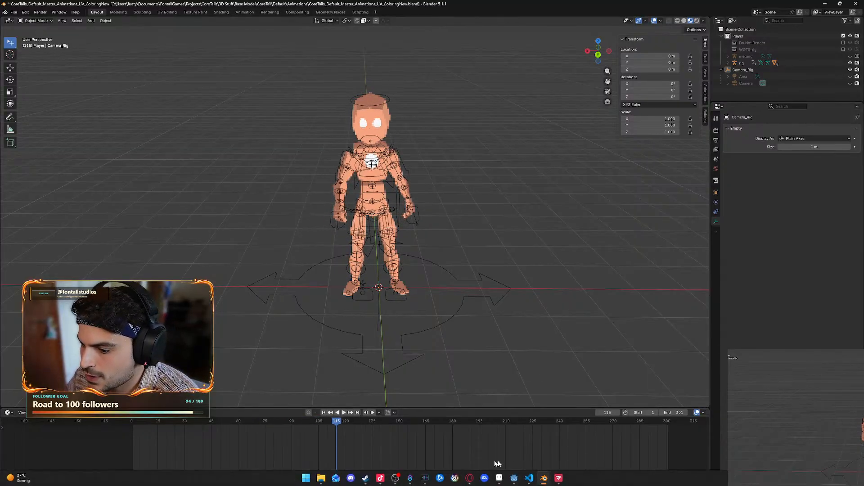
left_click(321, 478)
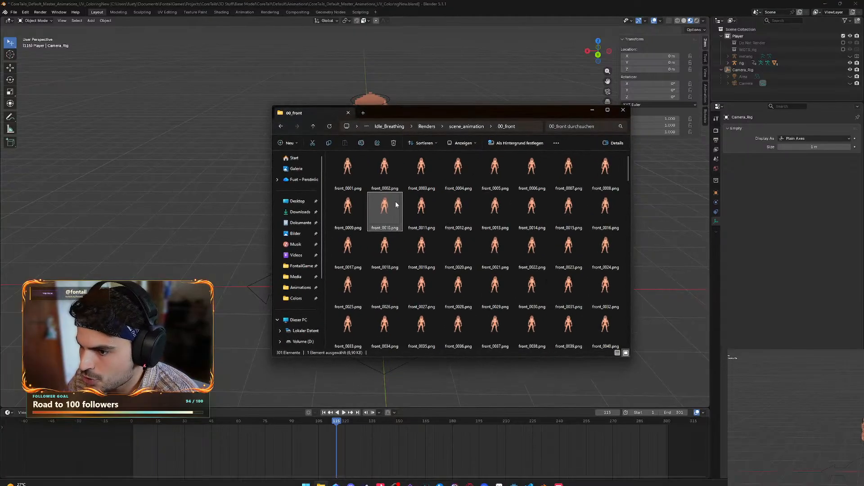
left_click(354, 177)
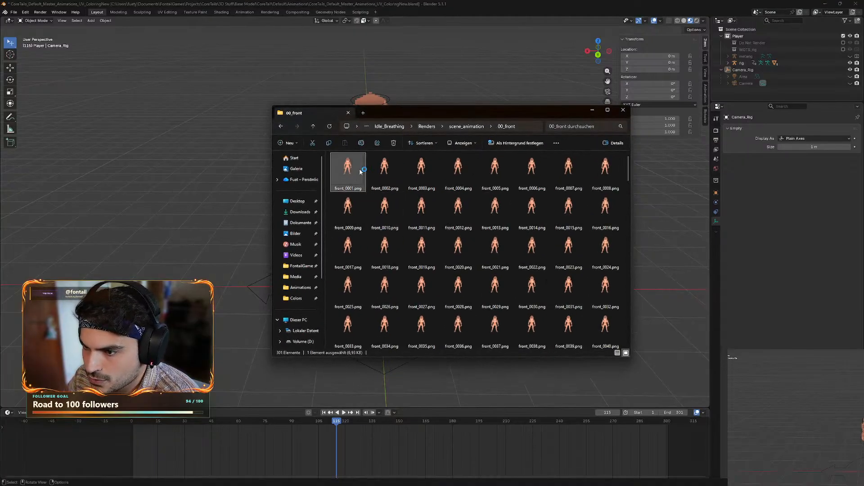
double_click(360, 171)
scroll(343, 201, "up", 5)
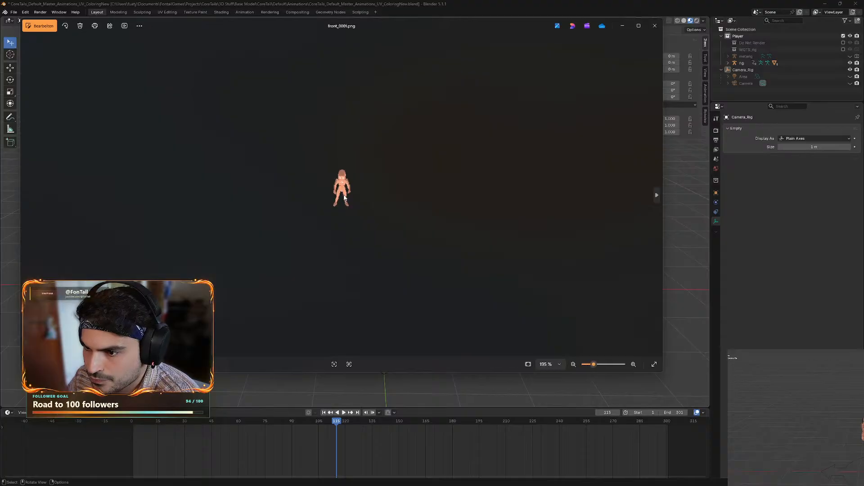
Step through the rendered front frames up to front_0115.png to examine the idle motion, and close the image viewer and File Explorer.
key("Right")
key("Right")
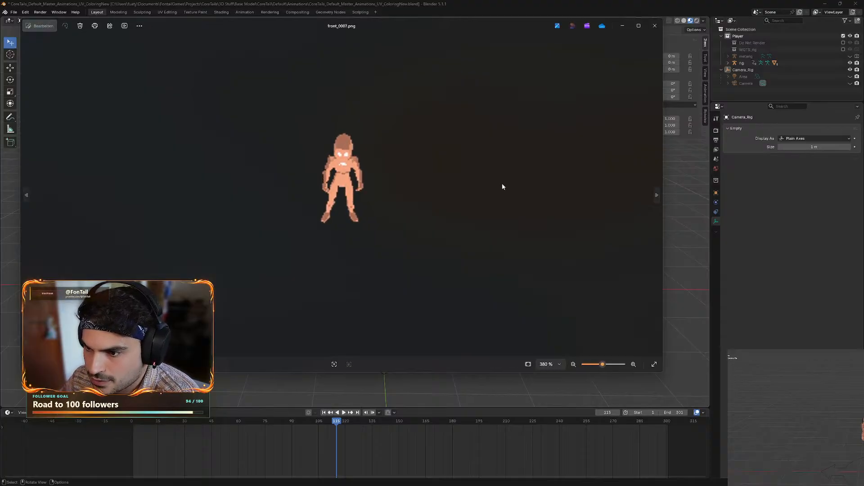
scroll(503, 184, "up", 3)
key("Right")
key("Right")
key("Right")
key("Right")
key("Right")
key("Right")
key("Right")
key("Right")
key("Right")
key("Right")
key("Right")
key("Right")
key("Right")
key("Right")
key("Right")
key("Right")
key("Right")
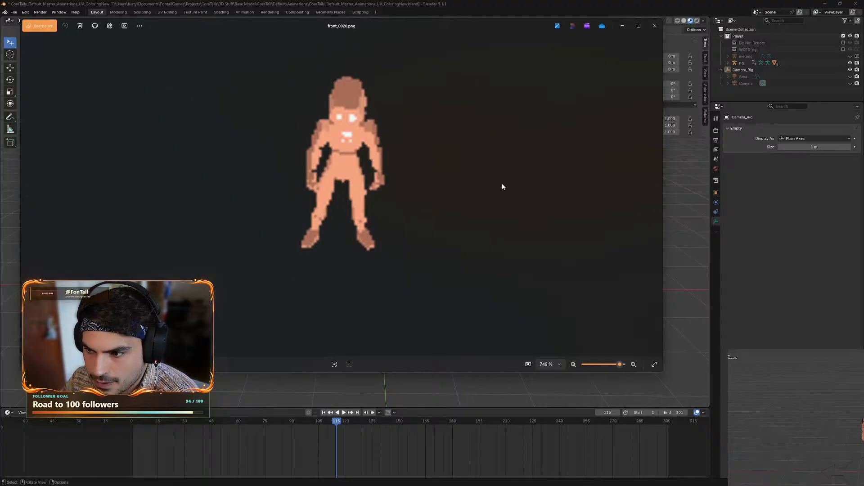
key("Right")
key("Right")
key("Right")
key("Right")
key("Right")
key("Right")
key("Right")
key("Right")
key("Right")
key("Right")
key("Right")
key("Right")
key("Right")
key("Right")
key("Right")
key("Right")
key("Right")
key("Right")
key("Right")
key("Right")
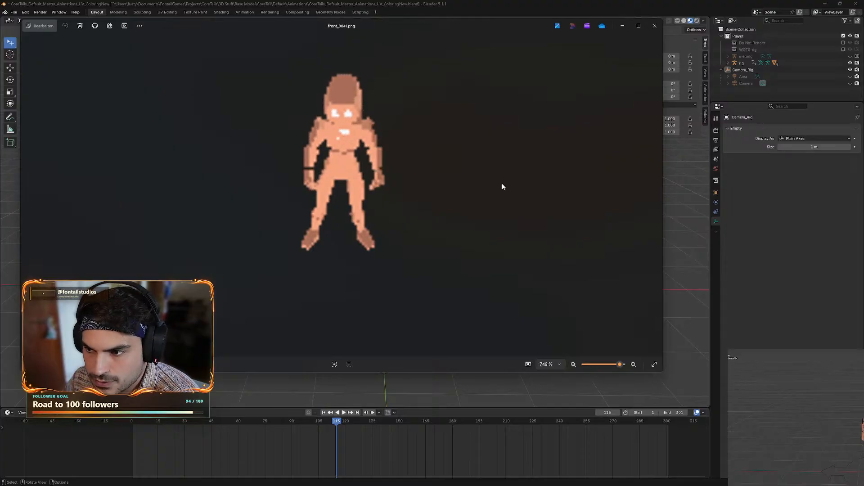
key("Right")
key("Right")
key("Right")
key("Right")
key("Right")
key("Right")
key("Right")
key("Right")
key("Right")
key("Right")
key("Right")
key("Right")
key("Right")
key("Right")
key("Right")
key("Right")
key("Right")
key("Right")
key("Right")
key("Right")
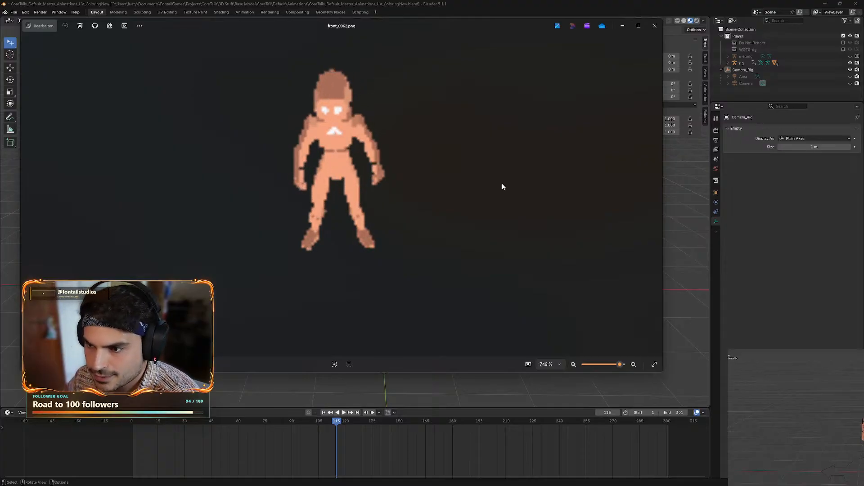
key("Right")
key("Right")
key("Right")
key("Right")
key("Right")
key("Right")
key("Right")
key("Right")
key("Right")
key("Right")
key("Right")
key("Right")
key("Right")
key("Right")
key("Right")
key("Right")
key("Right")
key("Right")
key("Right")
key("Right")
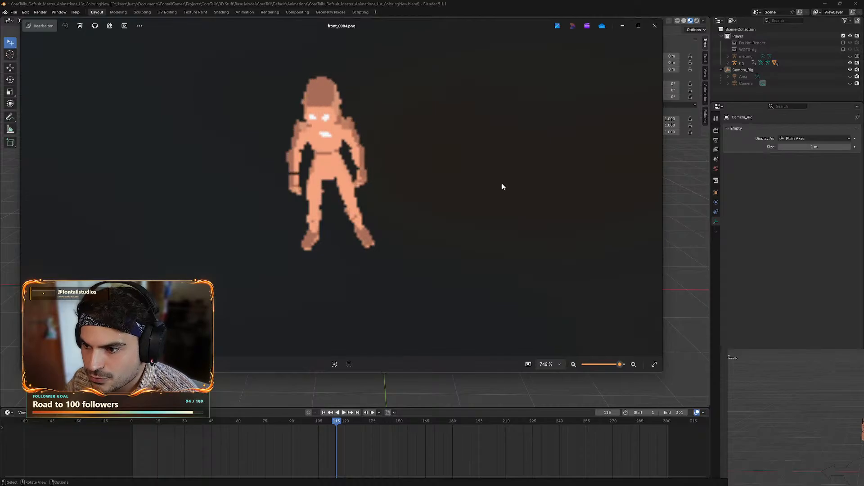
key("Right")
key("Right")
key("Right")
key("Right")
key("Right")
key("Right")
key("Right")
key("Right")
key("Right")
key("Right")
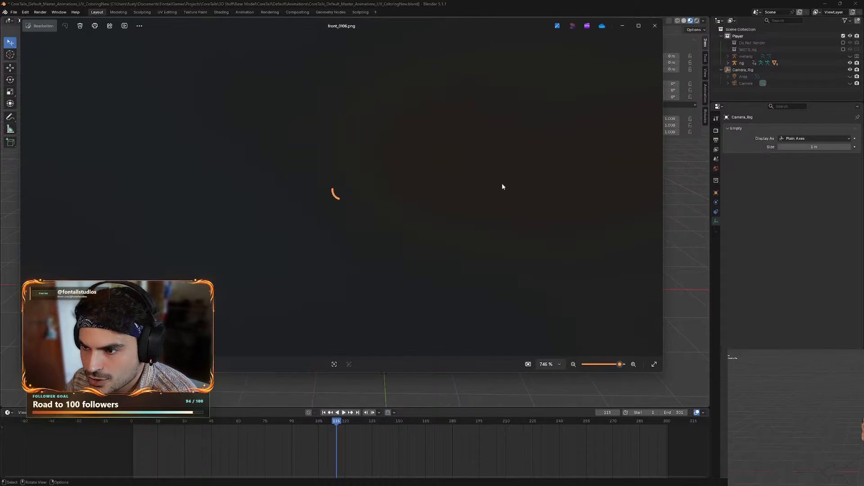
key("Right")
key("Right")
key("Right")
key("Right")
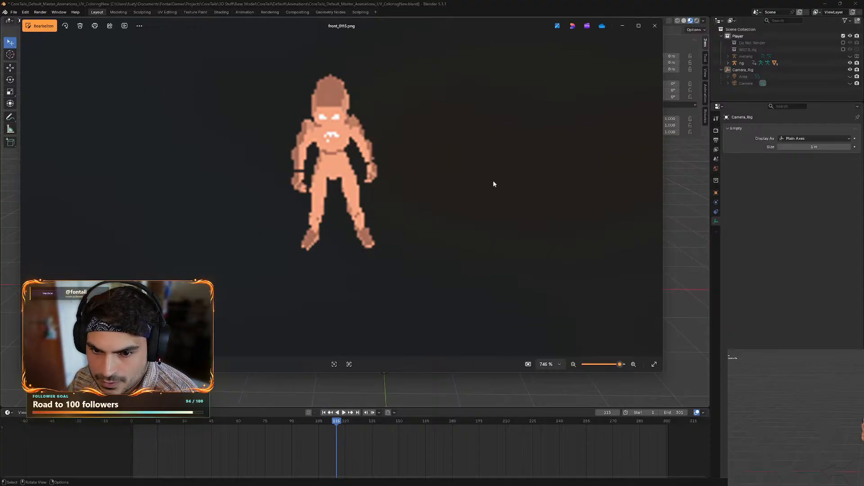
left_click(655, 26)
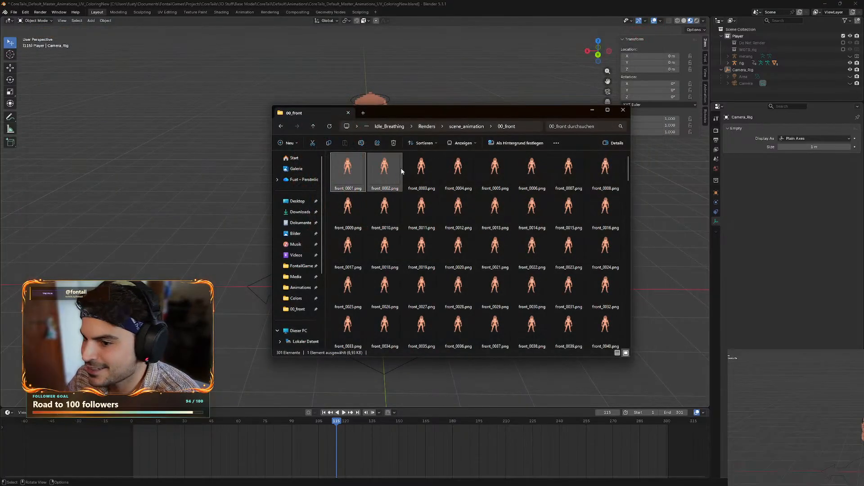
left_click(625, 112)
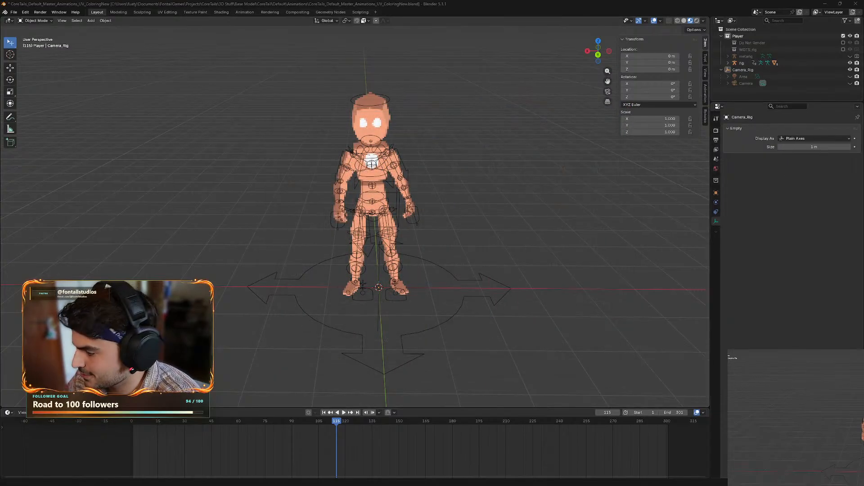
Switch back to Aseprite and play the imported idle animation again to examine its speed.
mouse_move(563, 481)
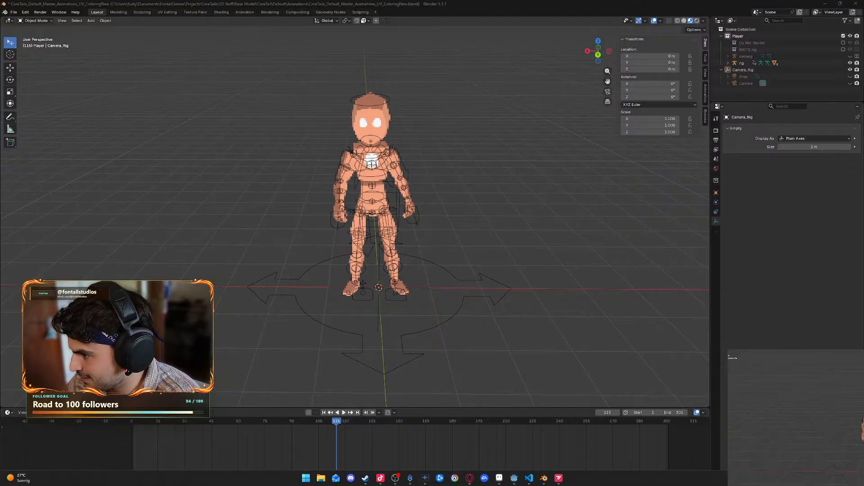
left_click(500, 480)
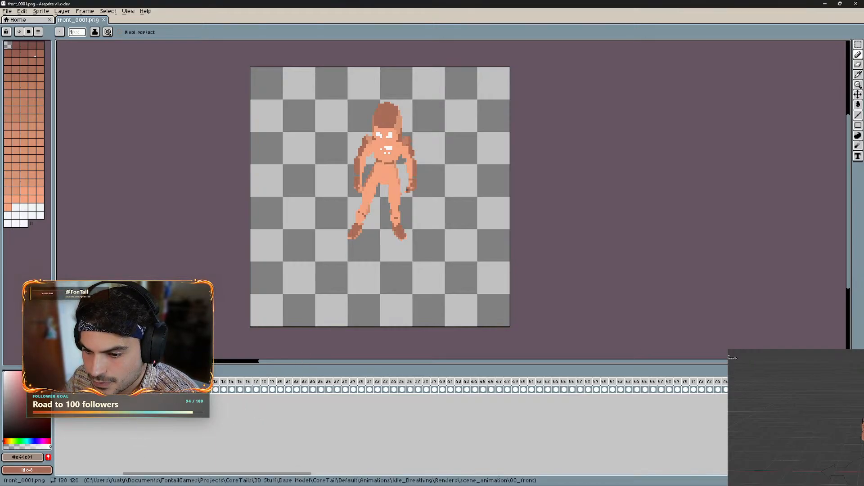
key("Return")
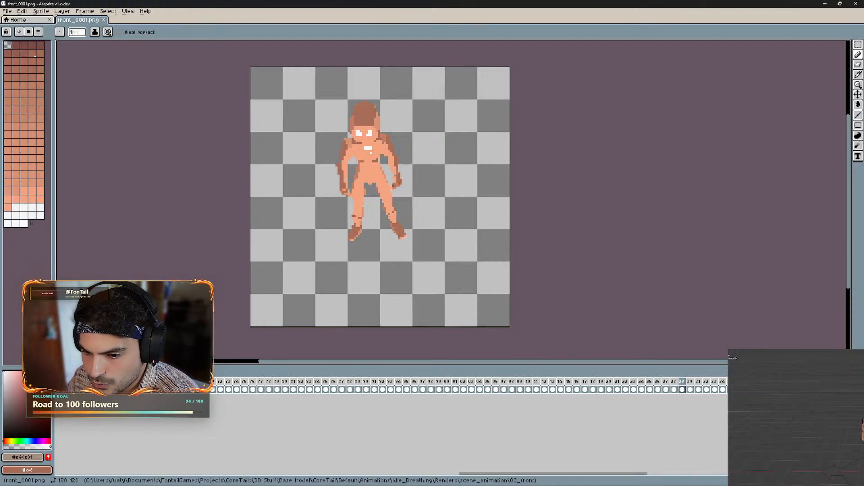
left_click_drag(502, 472, 135, 447)
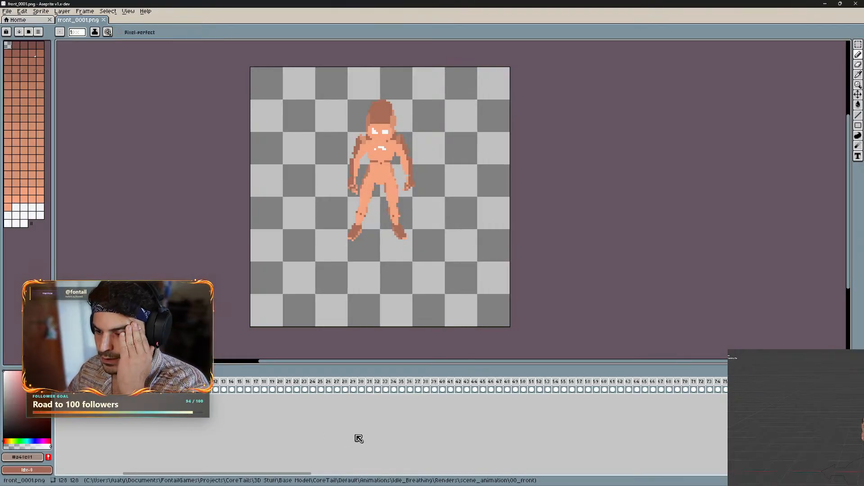
Search Windows for "rec" and launch the top result.
key("super")
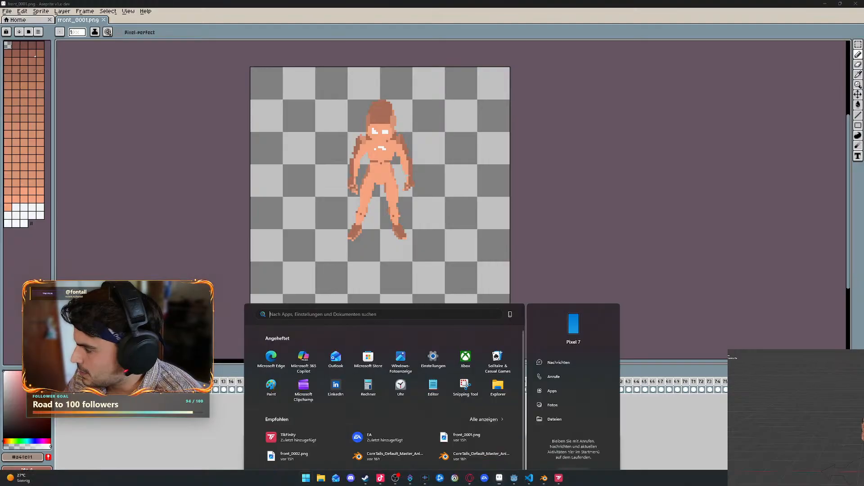
type("cap")
key("BackSpace")
key("BackSpace")
key("BackSpace")
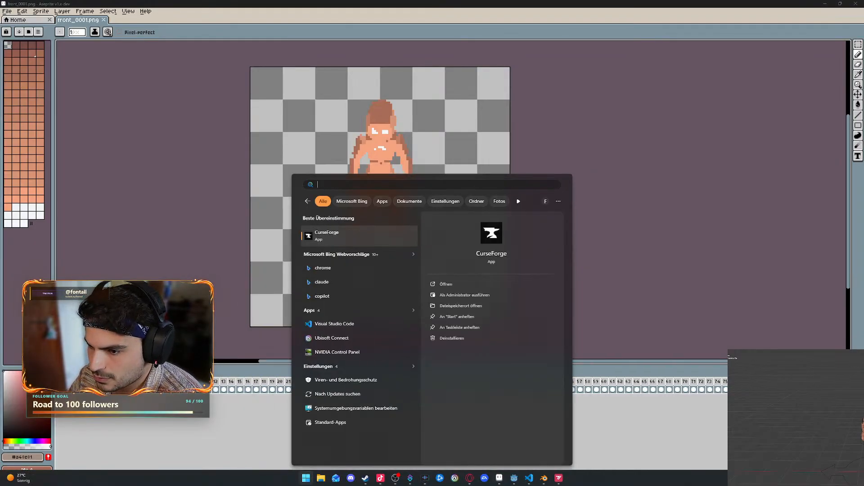
type("rec")
key("Return")
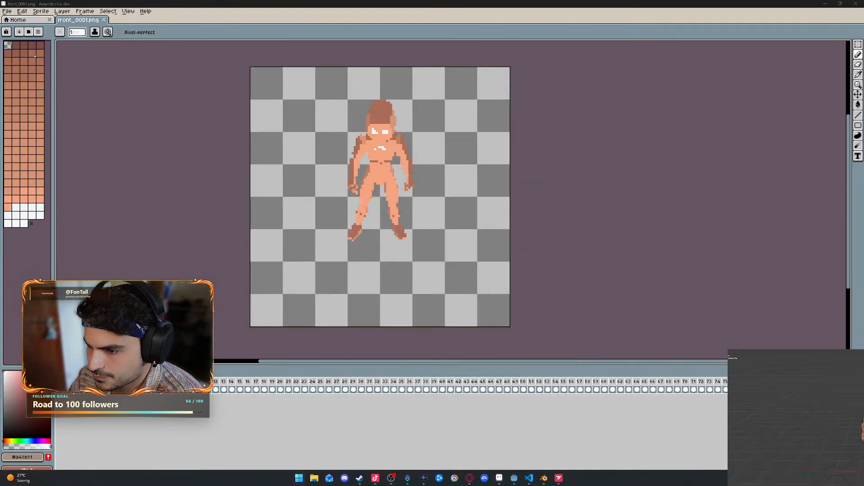
Calculate 301 divided by 12 in the calculator, and close the calculator.
left_click_drag(88, 42, 530, 85)
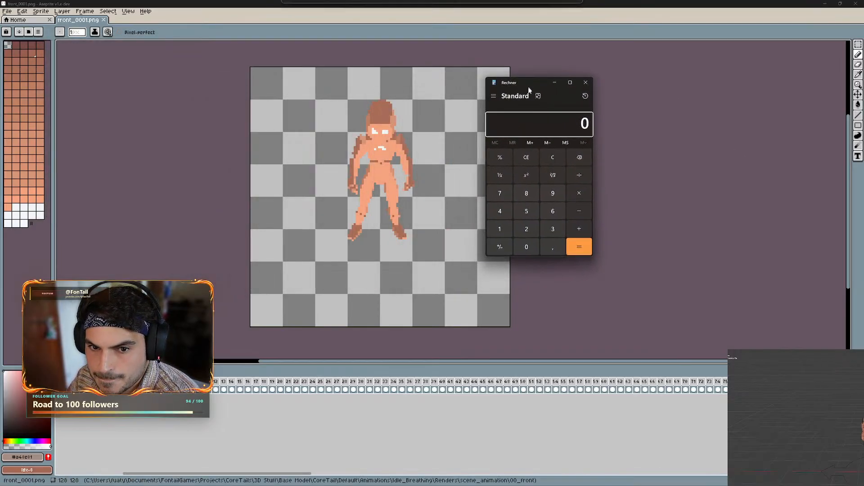
left_click(553, 230)
left_click(527, 247)
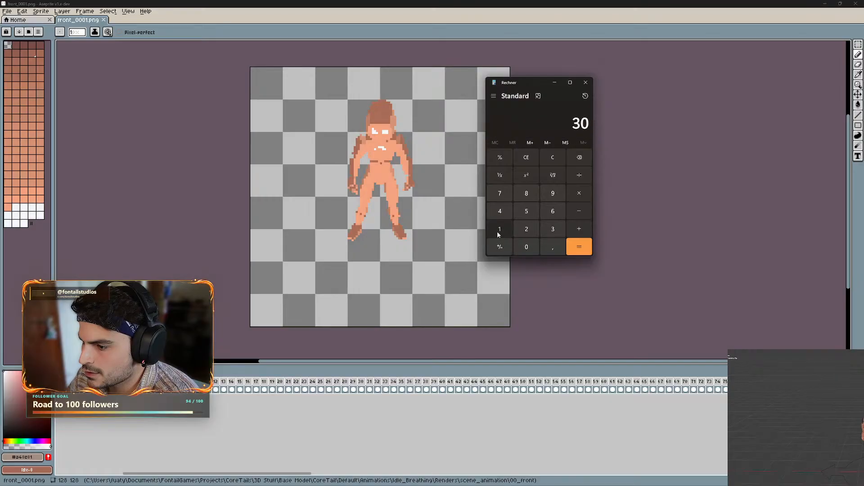
left_click(500, 229)
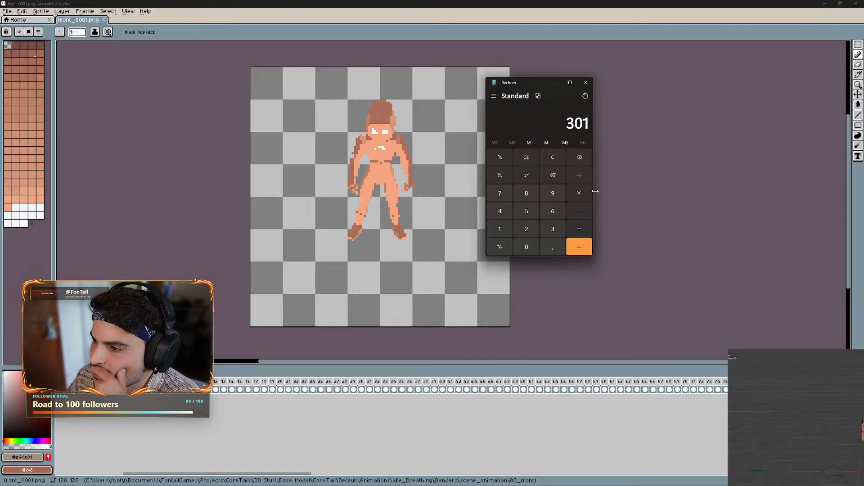
left_click(579, 229)
left_click(500, 228)
left_click(526, 229)
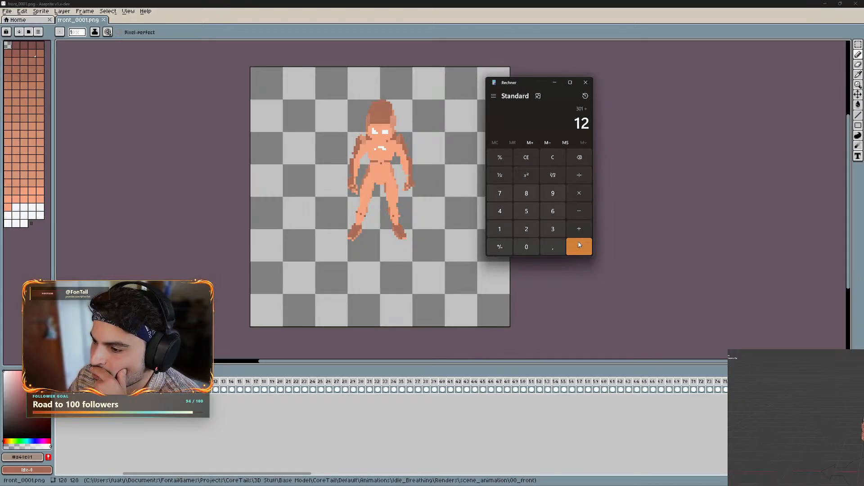
left_click(579, 245)
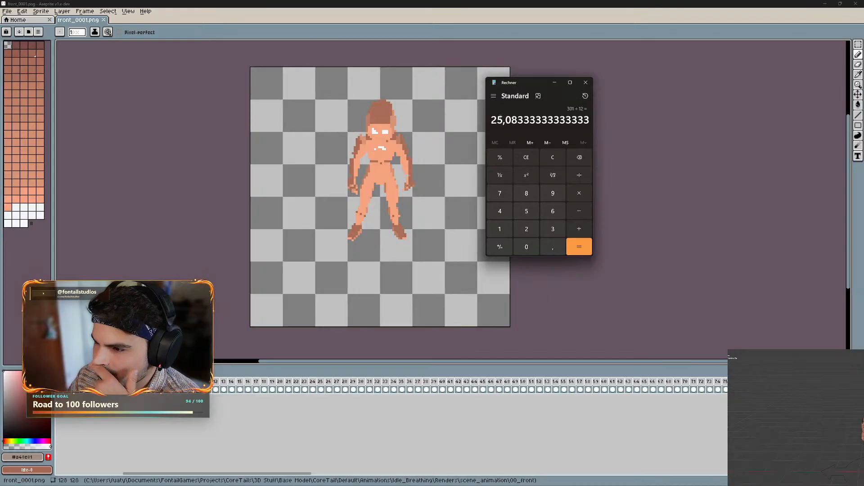
left_click_drag(491, 120, 561, 125)
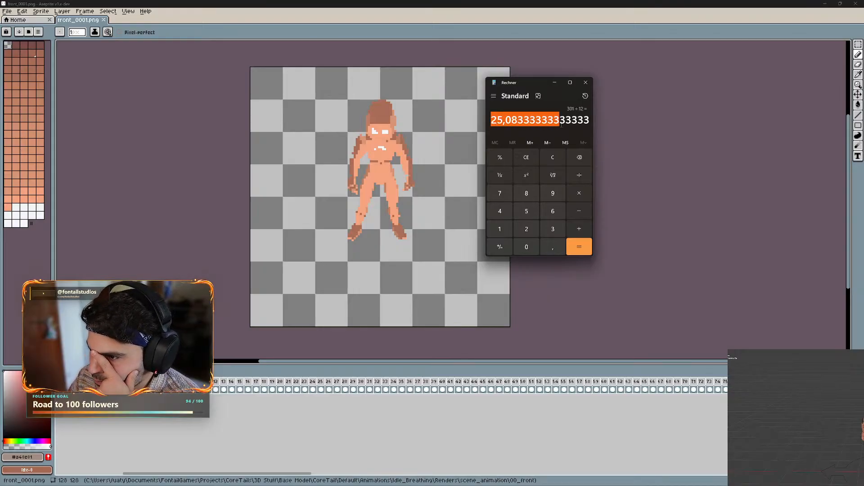
left_click(523, 131)
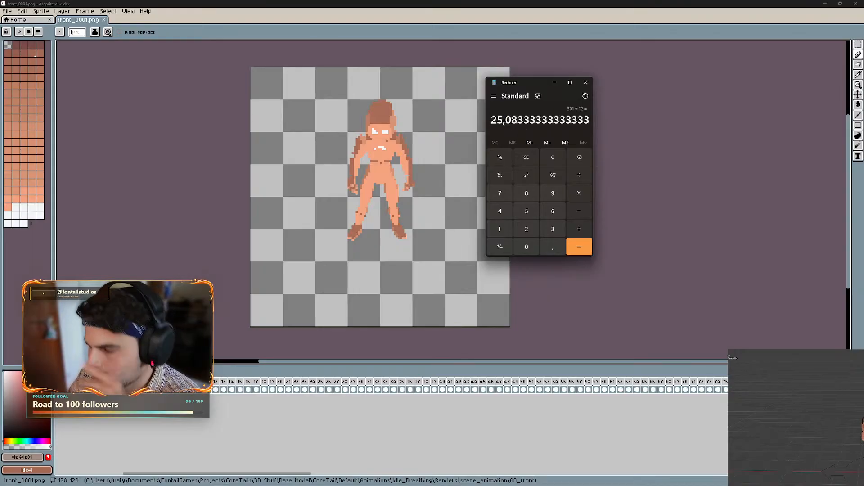
left_click_drag(491, 119, 581, 120)
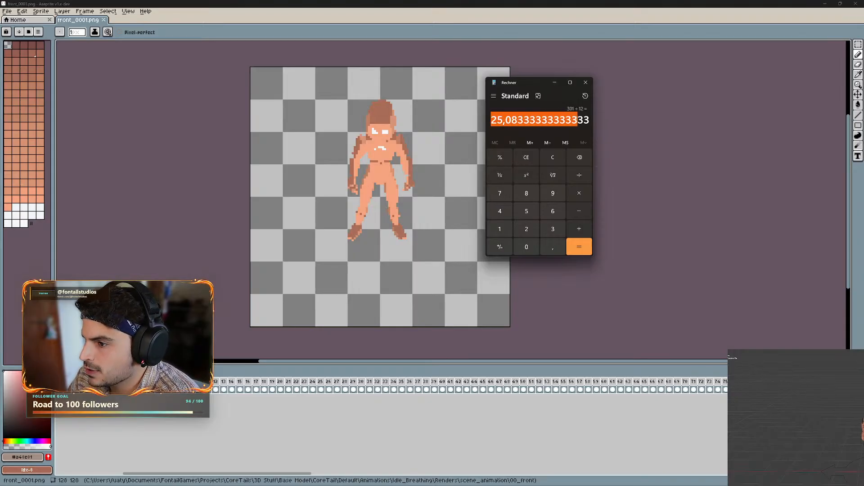
left_click(586, 83)
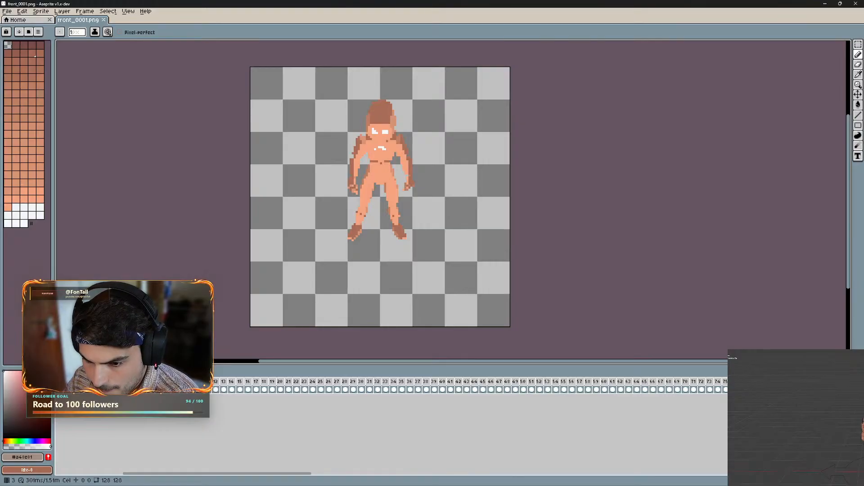
Try to delete frames 2 and 25 from the sprite's timeline, and undo the deletion.
left_click(321, 382)
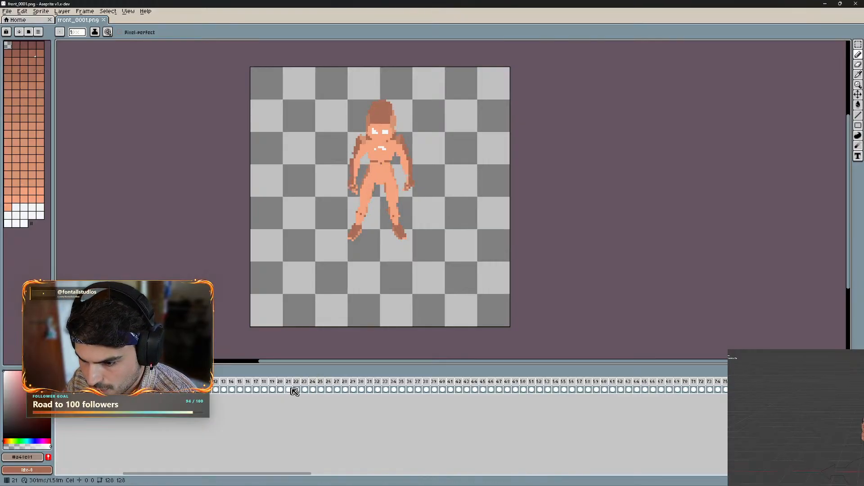
left_click(321, 383)
left_click(127, 383)
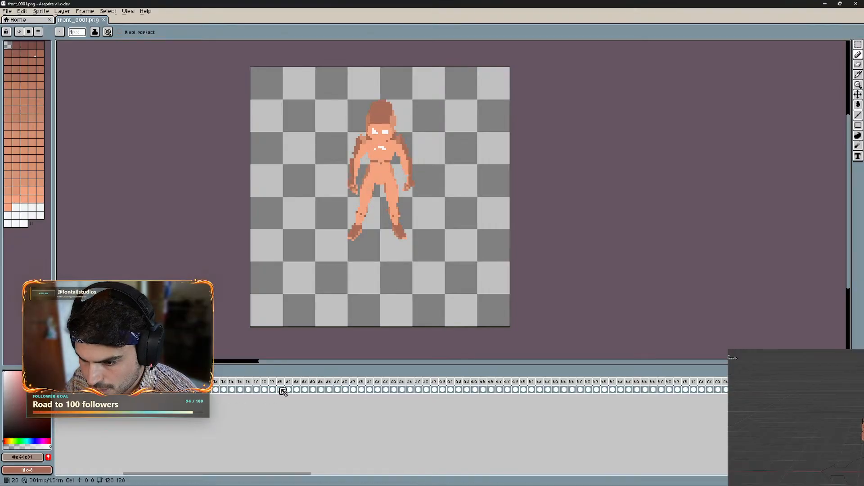
left_click(313, 389)
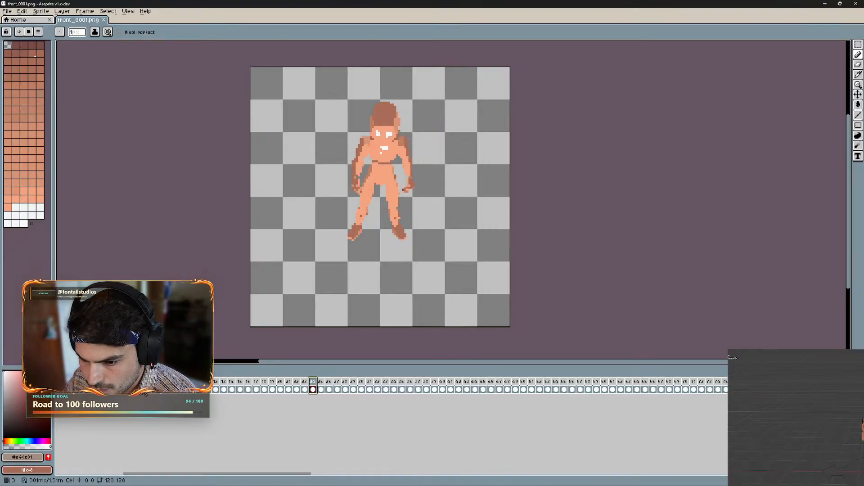
left_click(320, 390)
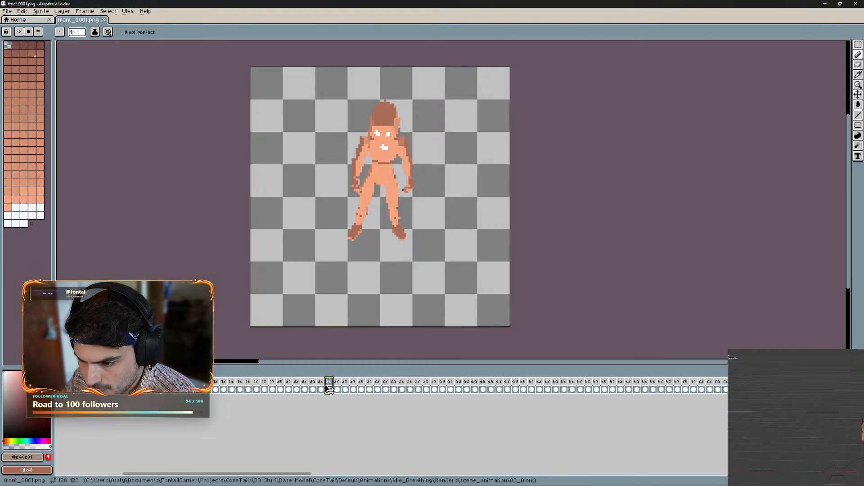
left_click(134, 389, "ctrl")
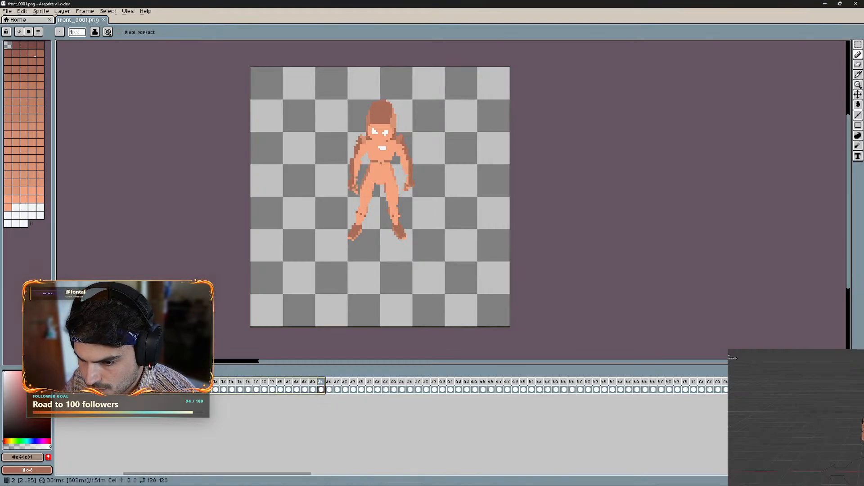
key("Delete")
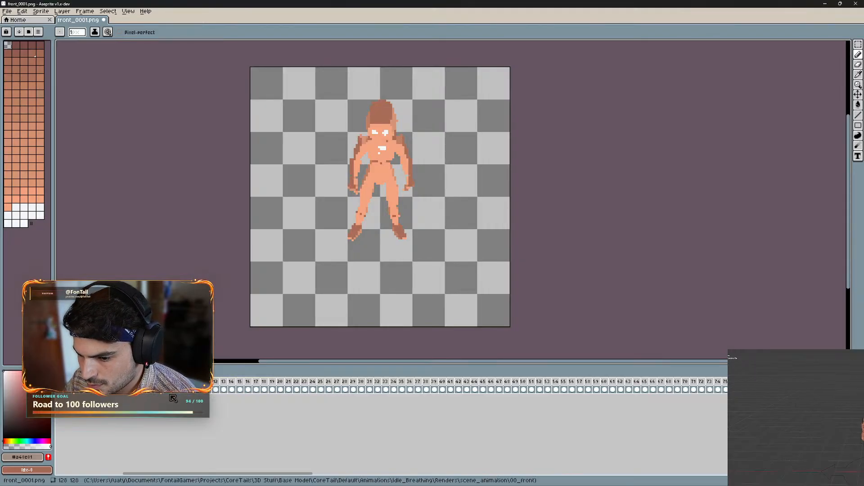
right_click(323, 382)
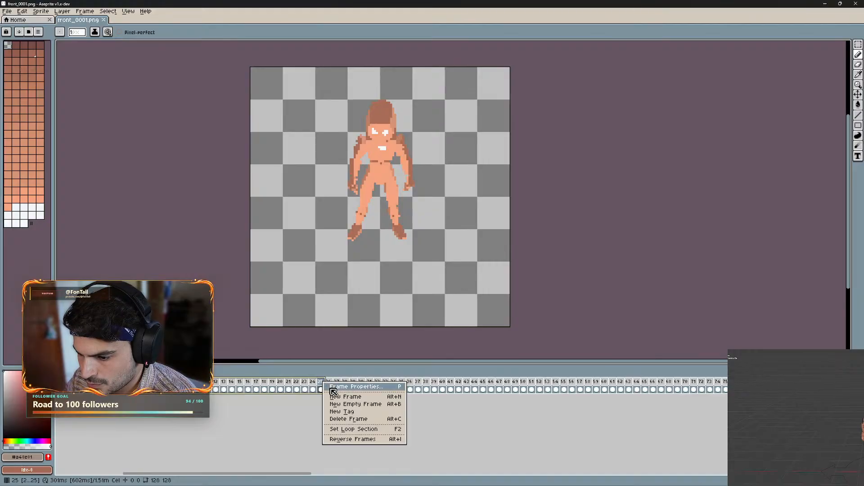
left_click(380, 420)
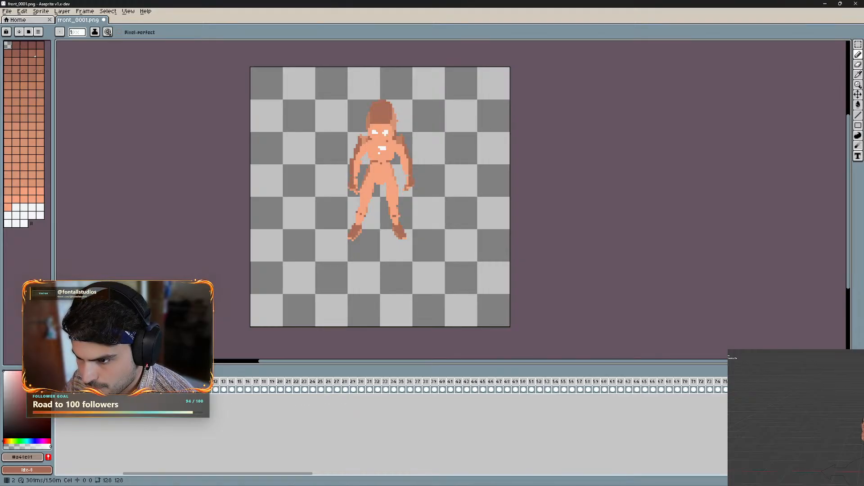
key("ctrl+z")
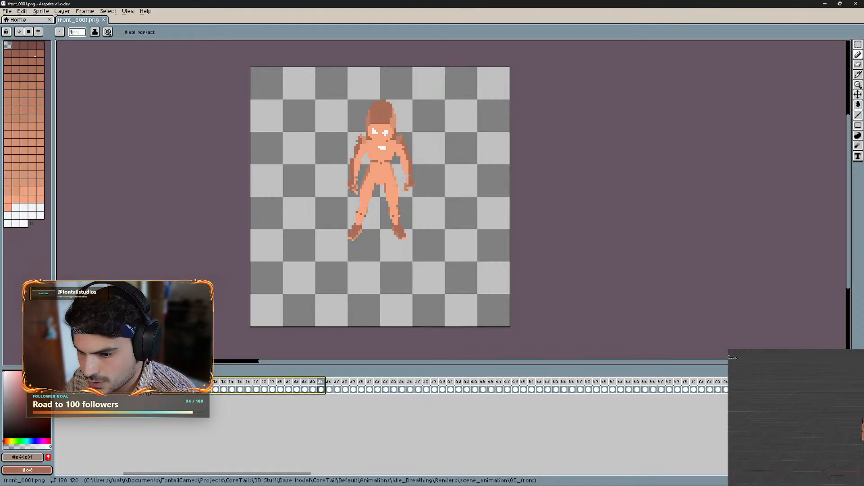
Select frames 2 through 25 in the sprite's timeline and delete them.
left_click(318, 388)
left_click_drag(318, 389, 297, 388)
left_click(321, 389)
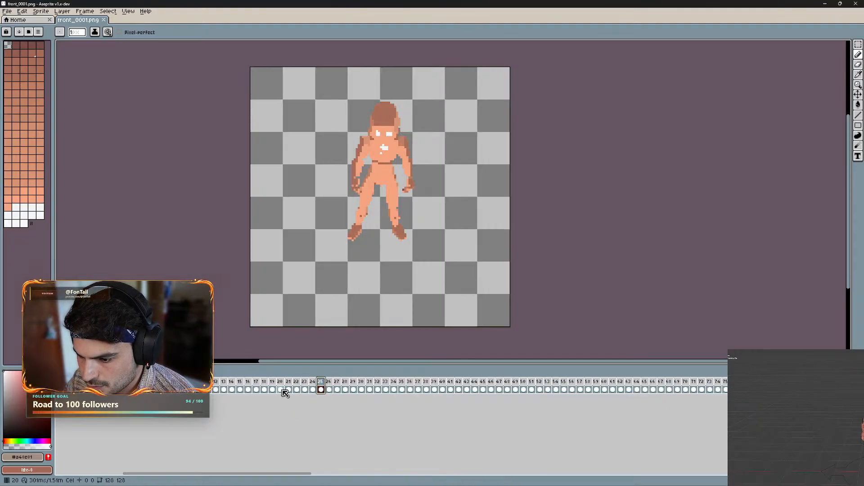
left_click(134, 390, "shift")
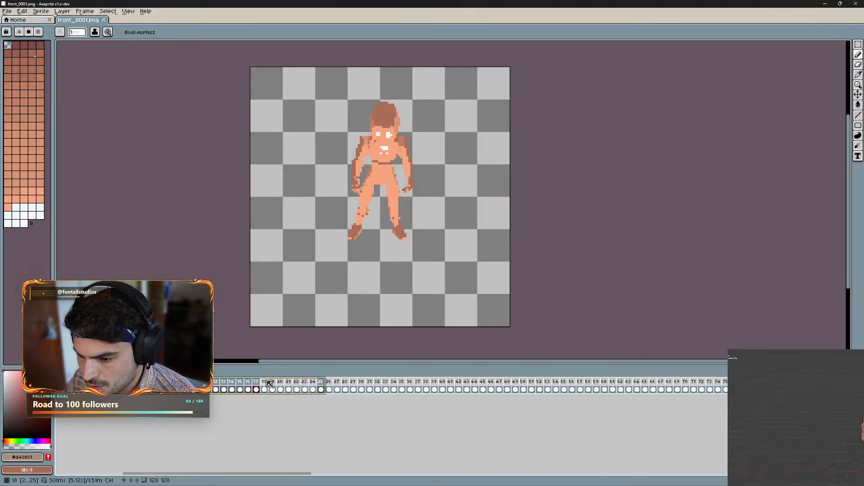
left_click(289, 386, "ctrl")
left_click(296, 386, "ctrl")
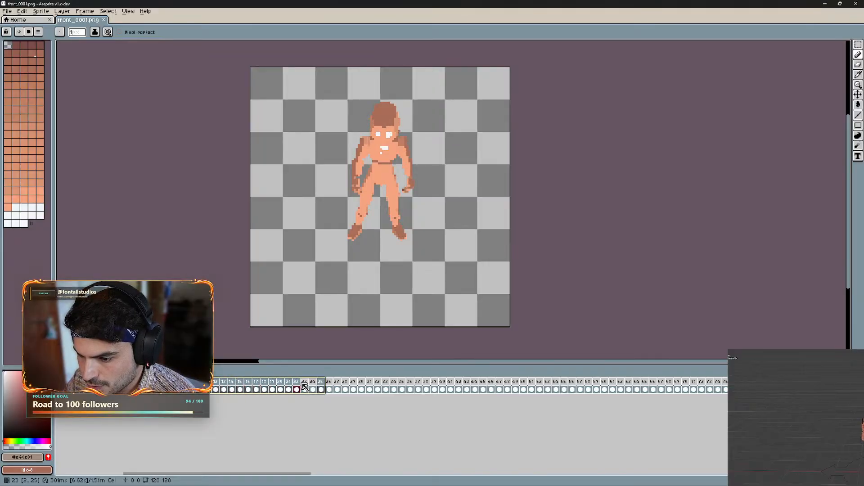
left_click(304, 386, "ctrl")
left_click(312, 386, "ctrl")
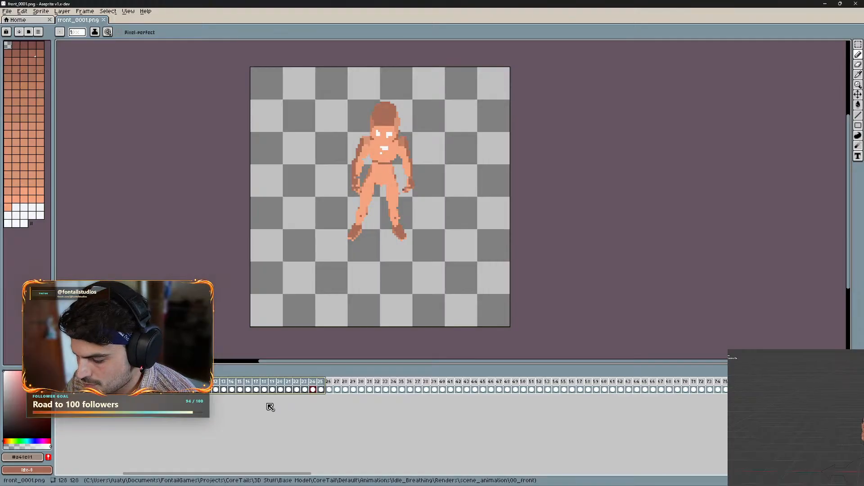
right_click(266, 383)
left_click(304, 420)
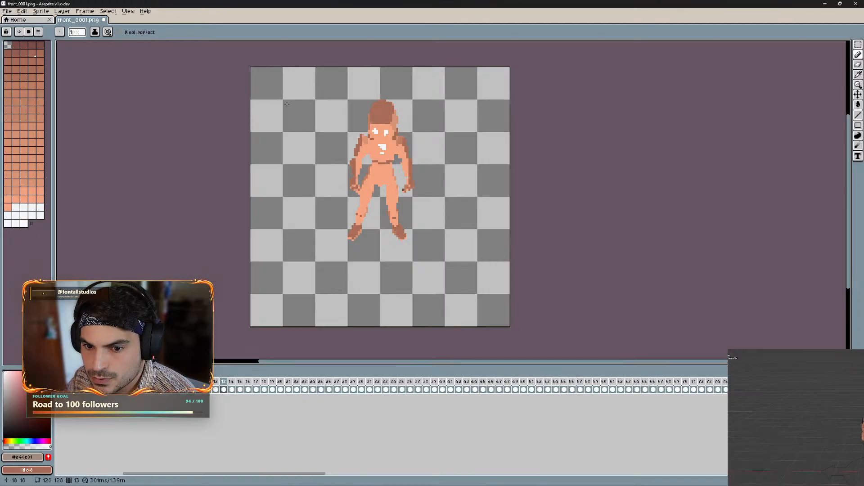
Quit Aseprite without saving the sprite, and switch to File Explorer to open the 00_front render folder.
left_click(855, 4)
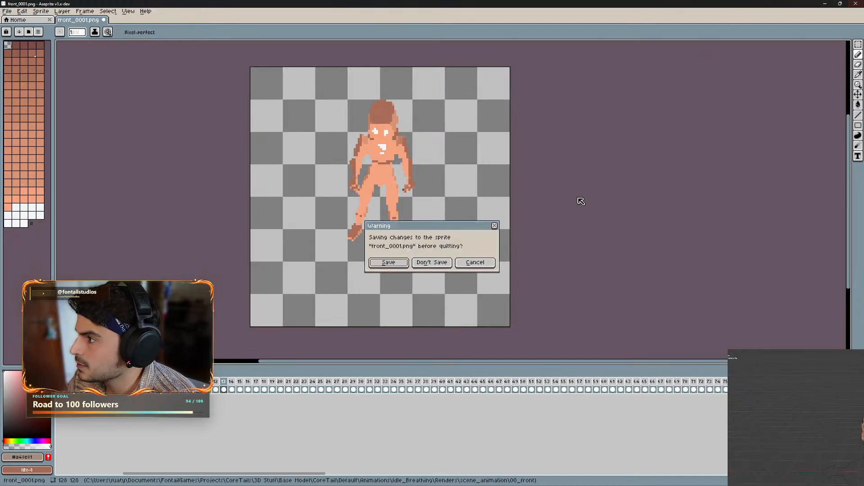
left_click(431, 262)
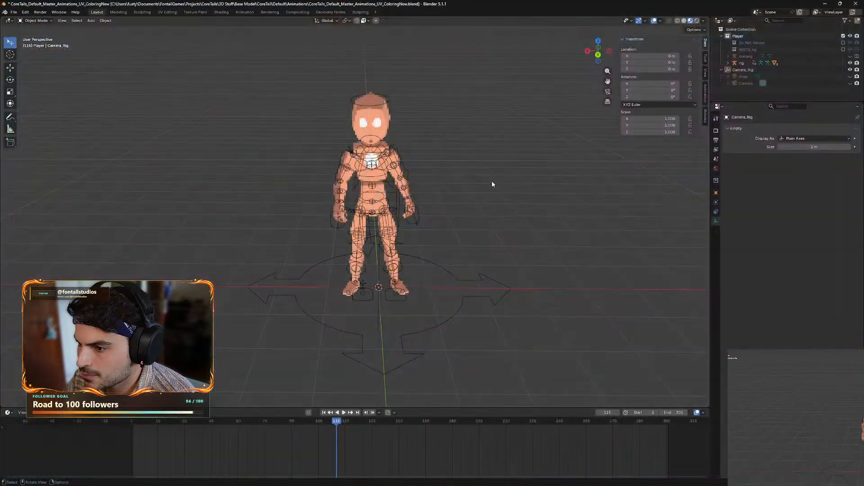
key("super")
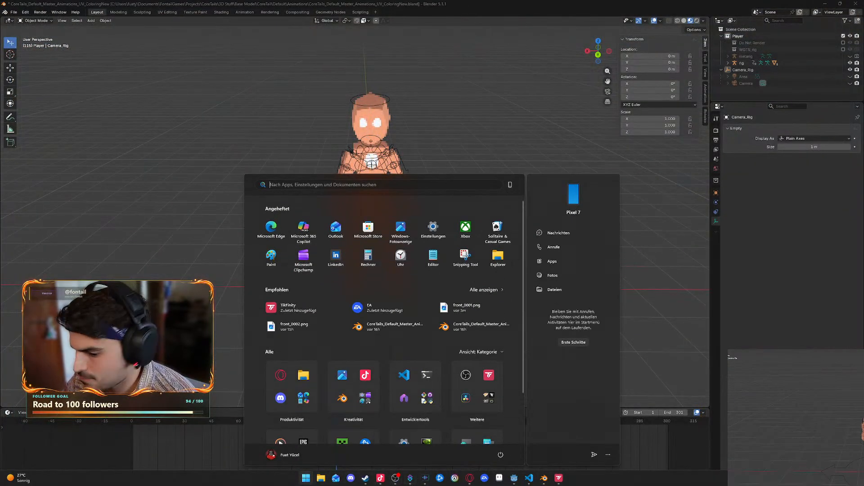
left_click(321, 478)
left_click_drag(452, 114, 863, 113)
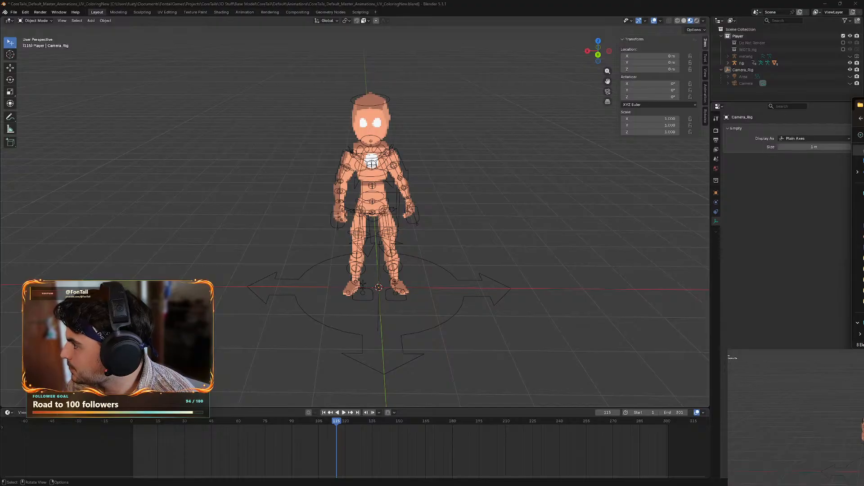
left_click_drag(863, 104, 465, 95)
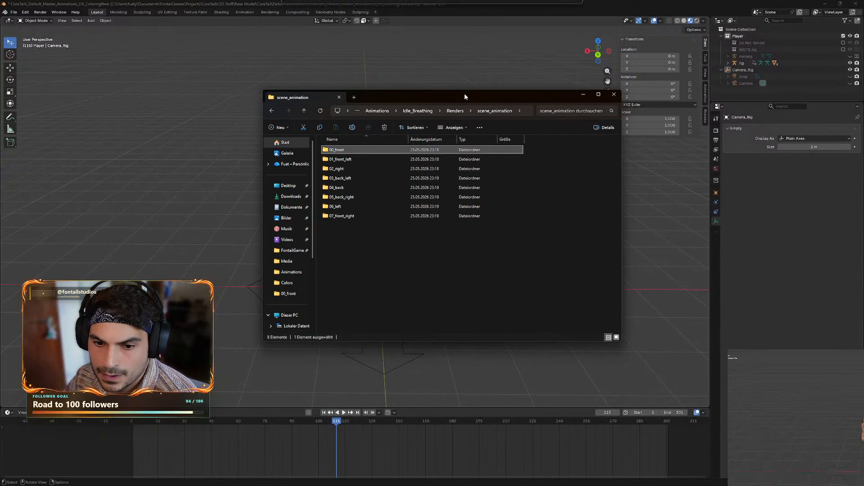
double_click(353, 151)
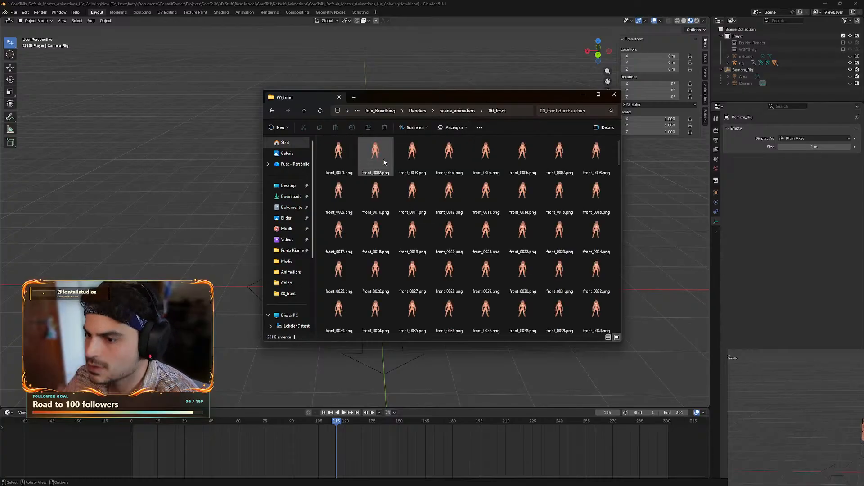
Delete the rendered frames front_0002.png through front_0025.png from the 00_front folder.
left_click(376, 152)
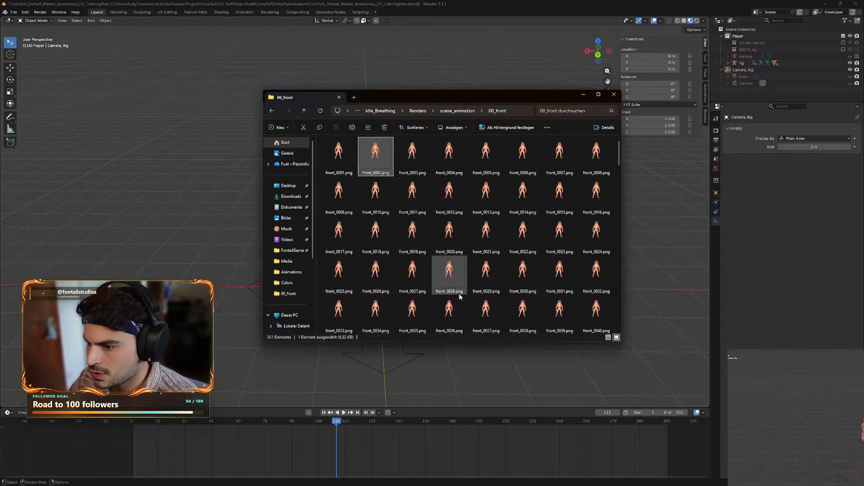
left_click(345, 281, "shift")
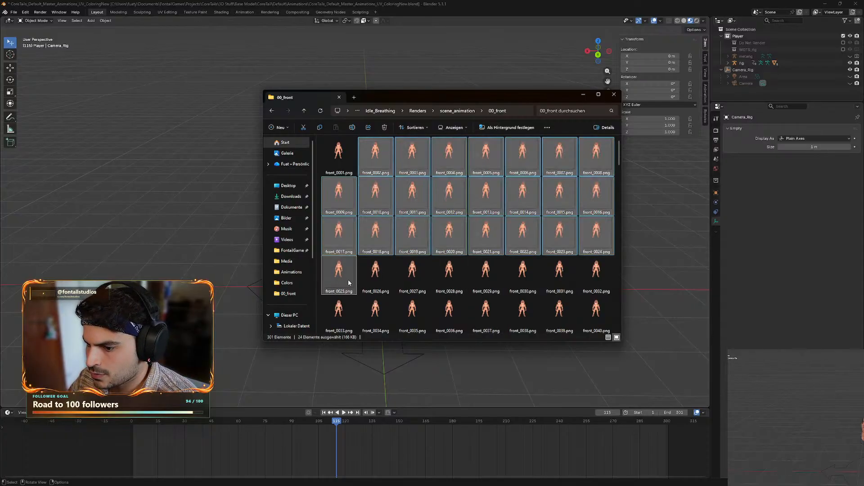
key("Delete")
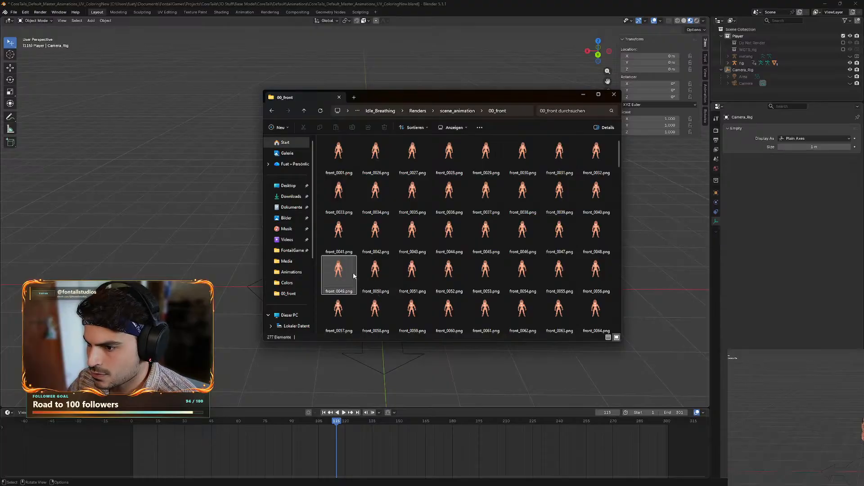
Delete the rendered frames front_0027.png through front_0051.png from the 00_front folder.
left_click(420, 160)
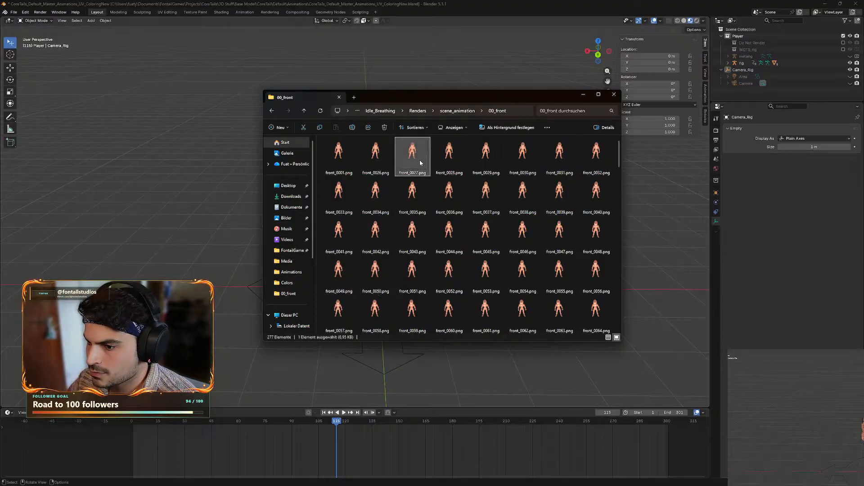
left_click(343, 284, "shift")
left_click(378, 274, "shift")
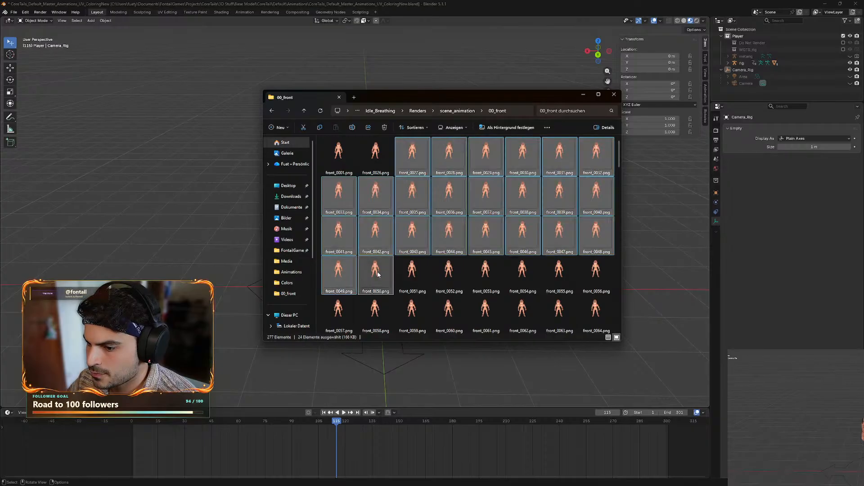
left_click(415, 277, "shift")
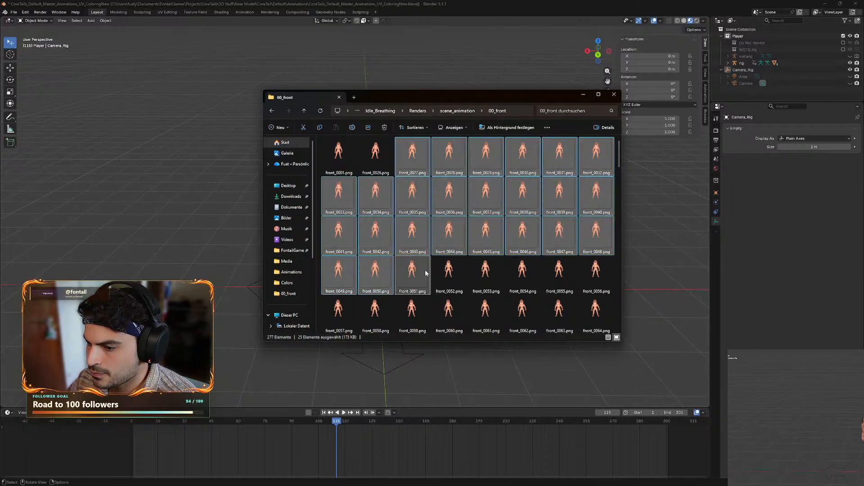
key("Delete")
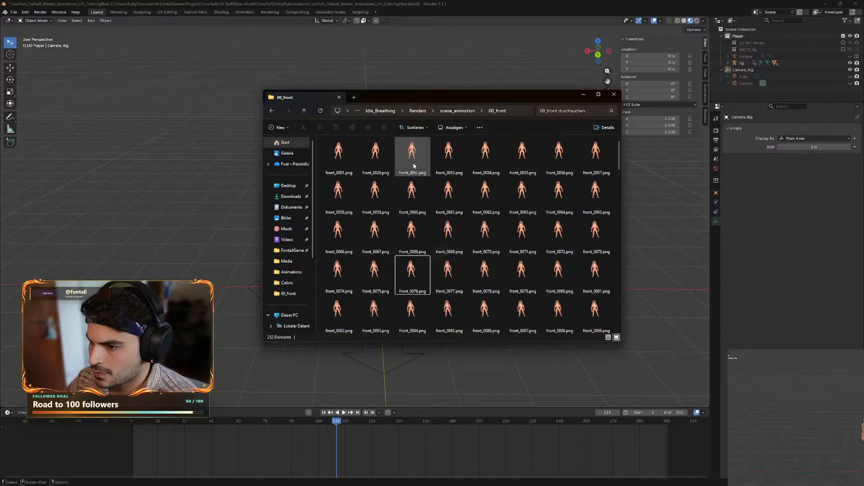
Delete the rendered frames front_0053.png through front_0077.png, keeping front_0052.png in the 00_front folder.
left_click(443, 161)
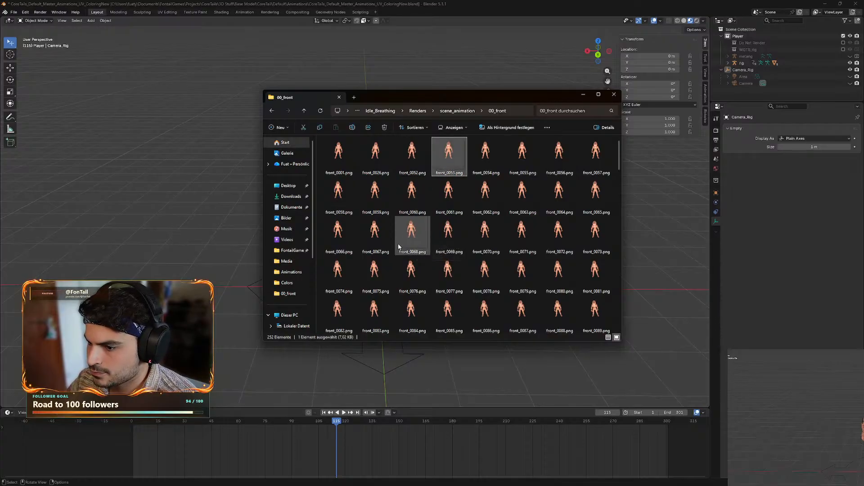
left_click(377, 278, "shift")
left_click(456, 277, "shift")
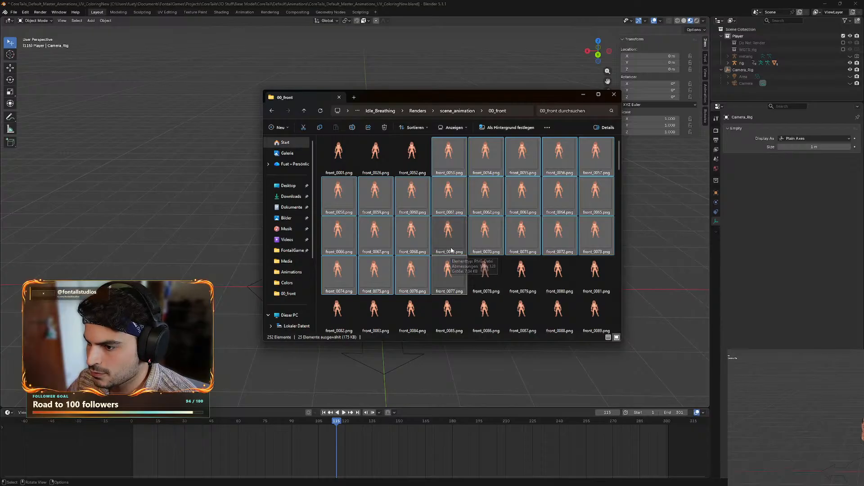
key("Delete")
Keep front_0078.png and delete the rendered frames front_0079.png through front_0103.png from the 00_front folder.
left_click(456, 157)
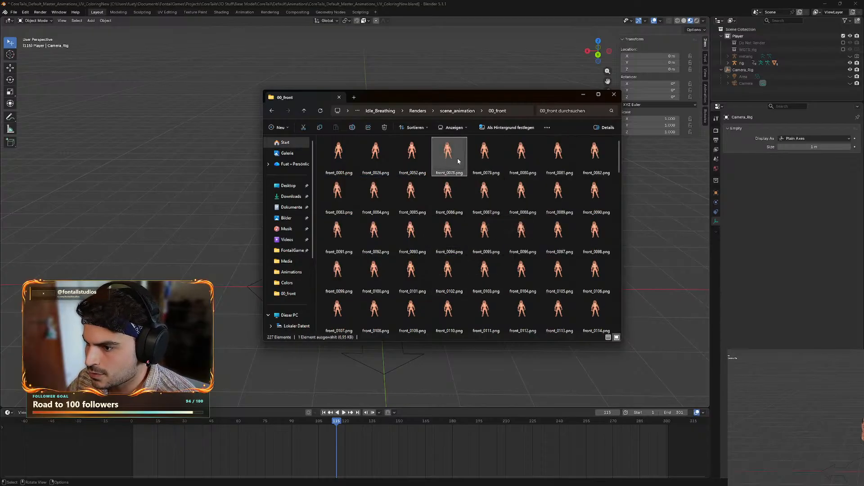
left_click(494, 161)
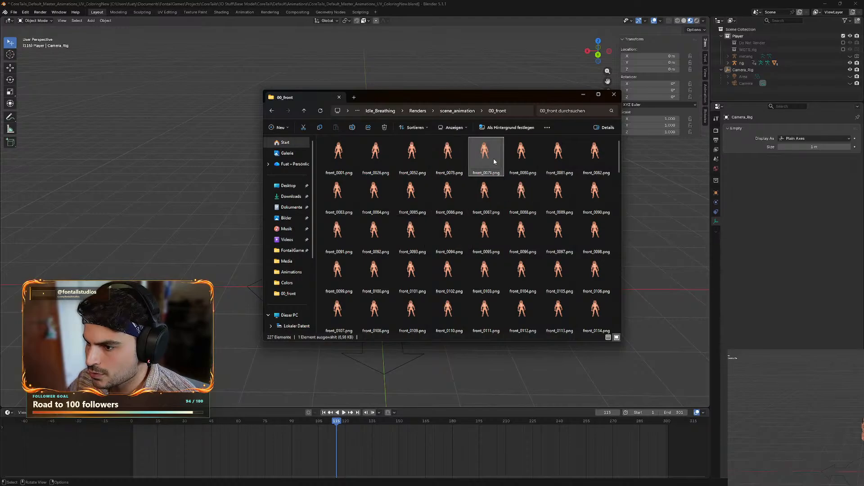
left_click(409, 281, "shift")
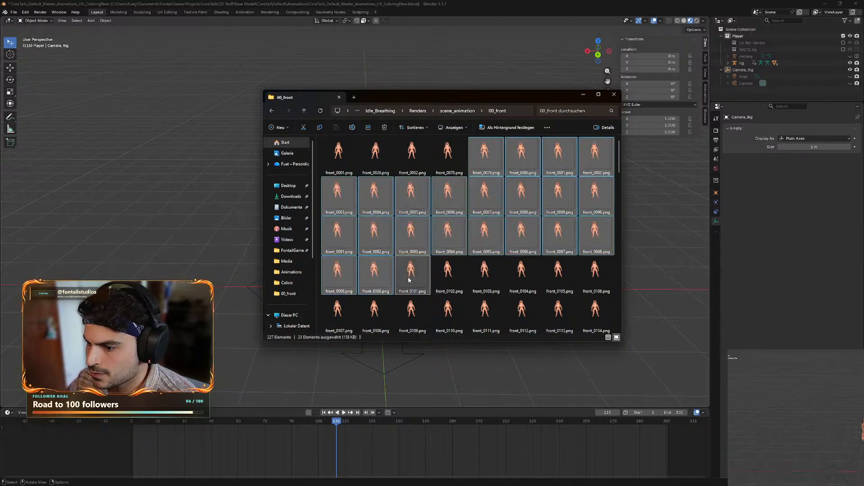
left_click(486, 277, "shift")
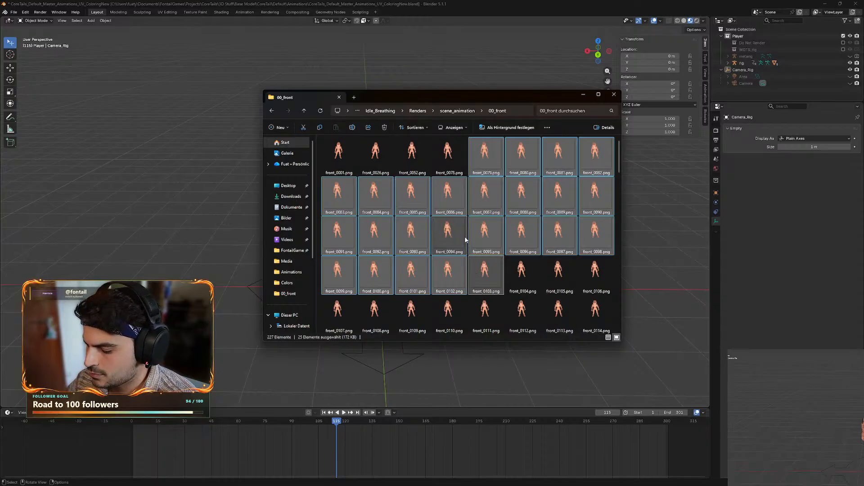
key("Delete")
Select the 25 rendered frames front_0105.png through front_0129.png in the 00_front folder and delete them.
left_click(535, 157)
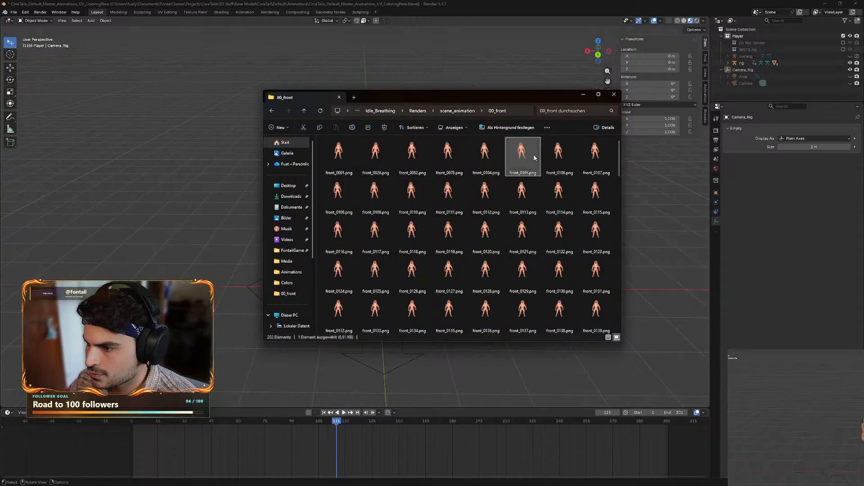
left_click(382, 231, "shift")
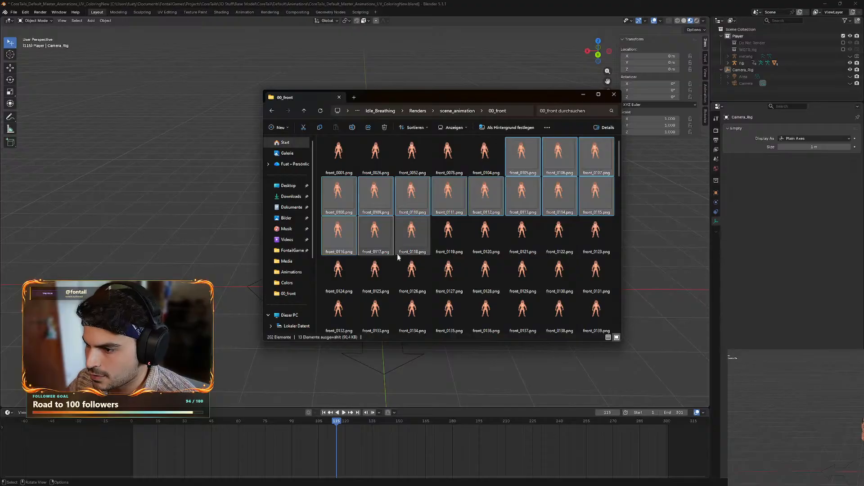
left_click(449, 315, "shift")
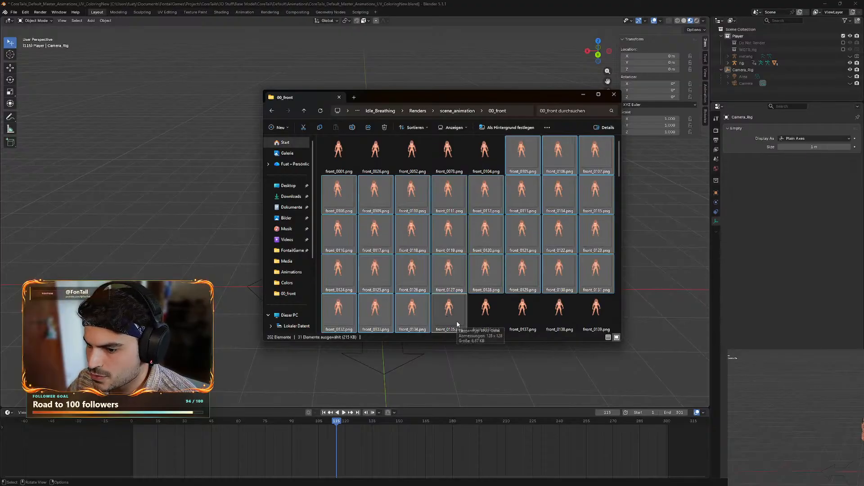
left_click(422, 262, "shift")
left_click(472, 275, "shift")
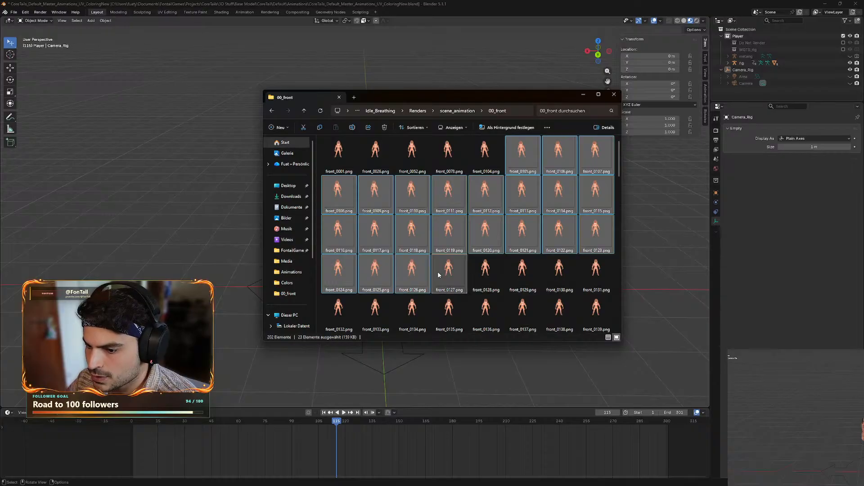
left_click(520, 280, "shift")
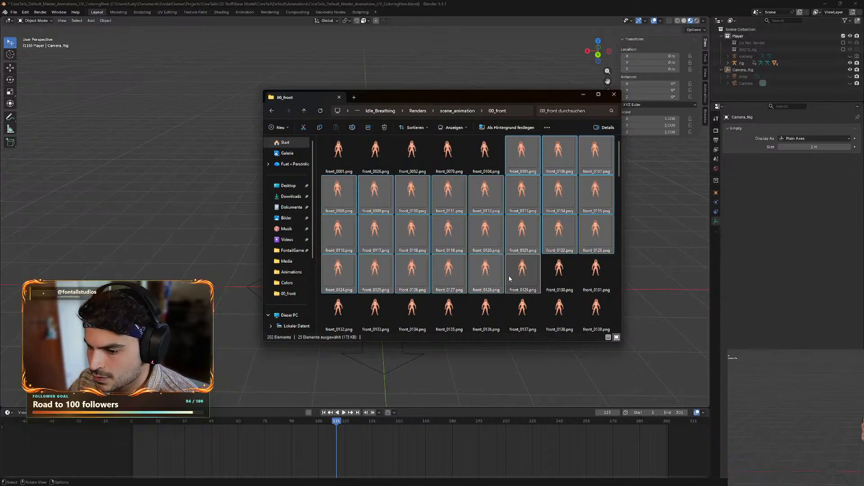
key("Delete")
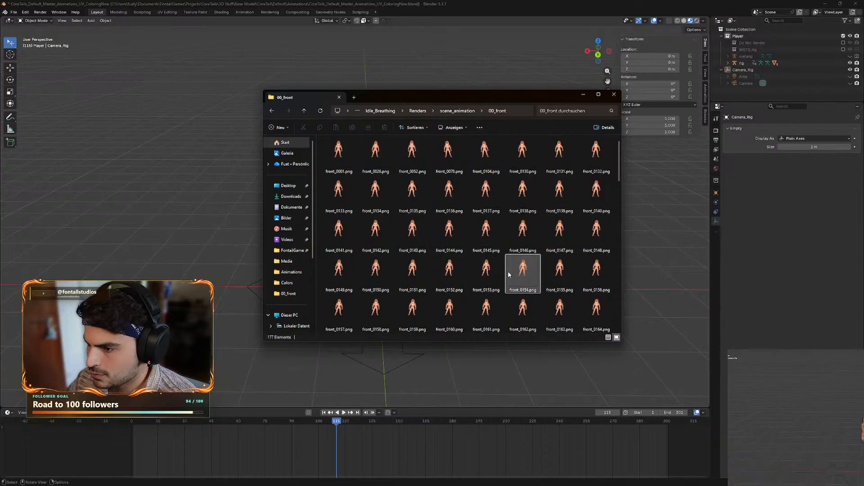
Delete the rendered frames front_0131.png through front_0155.png from the 00_front folder, keeping front_0130.png.
left_click(562, 162)
left_click(483, 277, "shift")
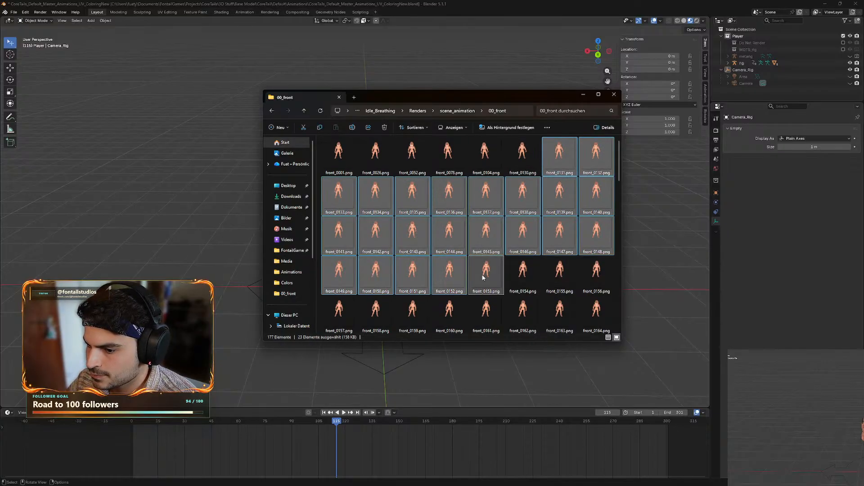
left_click(534, 279, "shift")
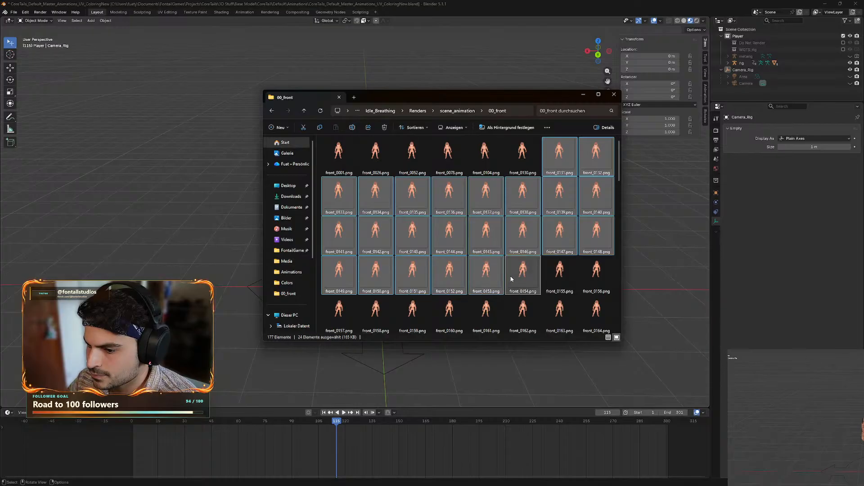
left_click(564, 276, "shift")
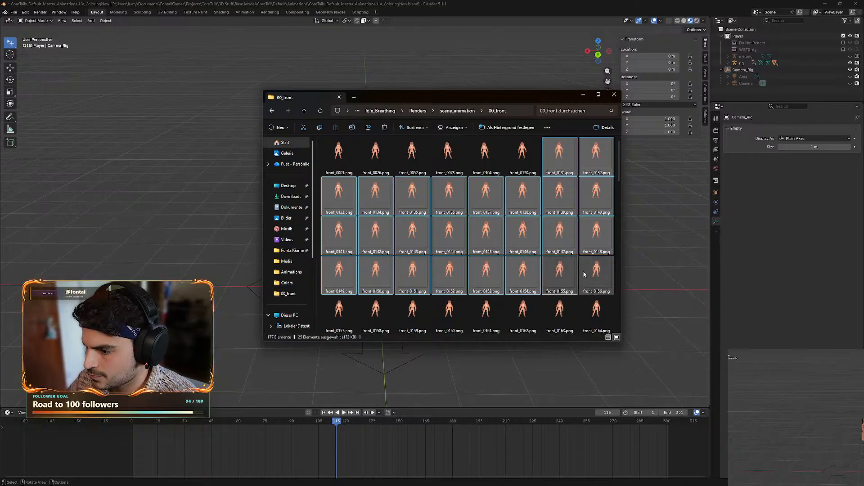
key("Delete")
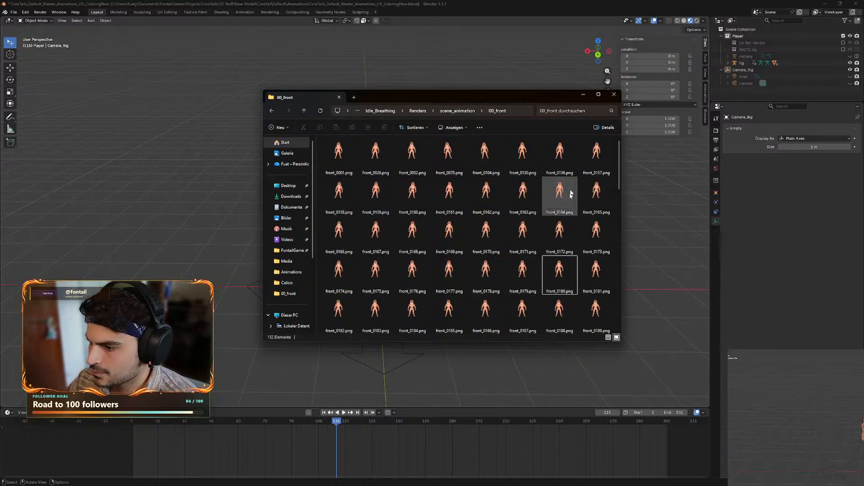
Delete the rendered frames front_0157.png through front_0181.png from the 00_front folder, keeping front_0156.png.
left_click(595, 161)
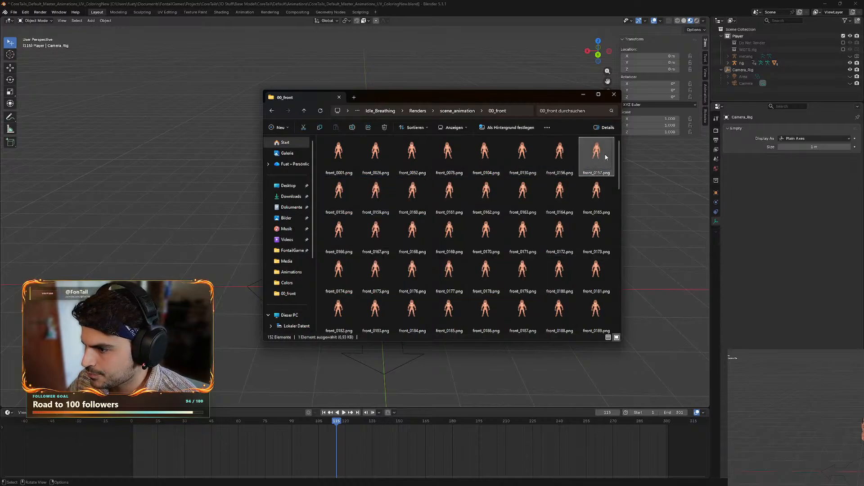
left_click(429, 273, "shift")
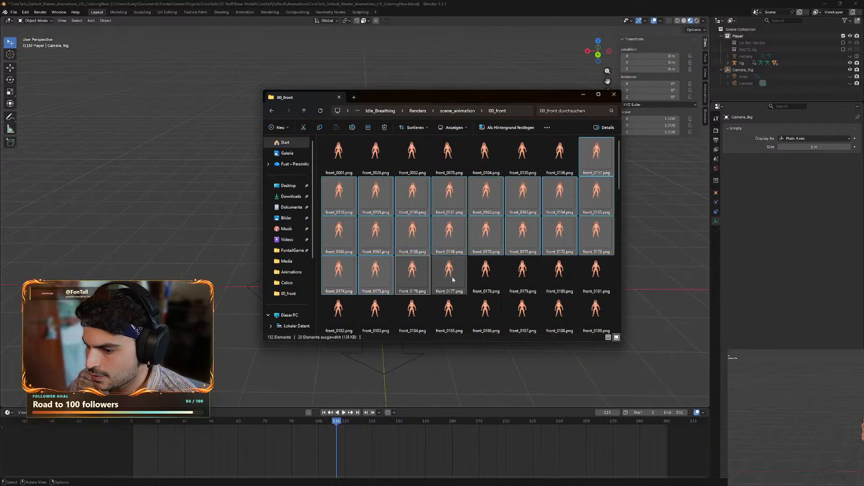
left_click(558, 280, "shift")
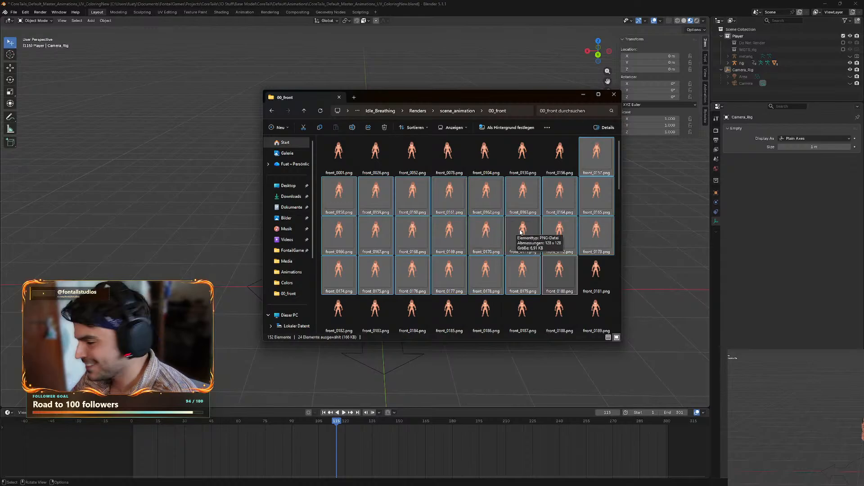
left_click(586, 290, "ctrl")
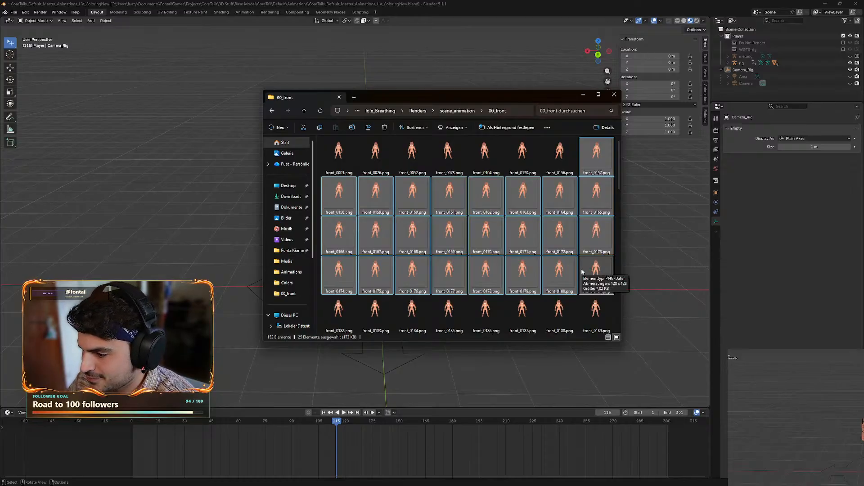
key("Delete")
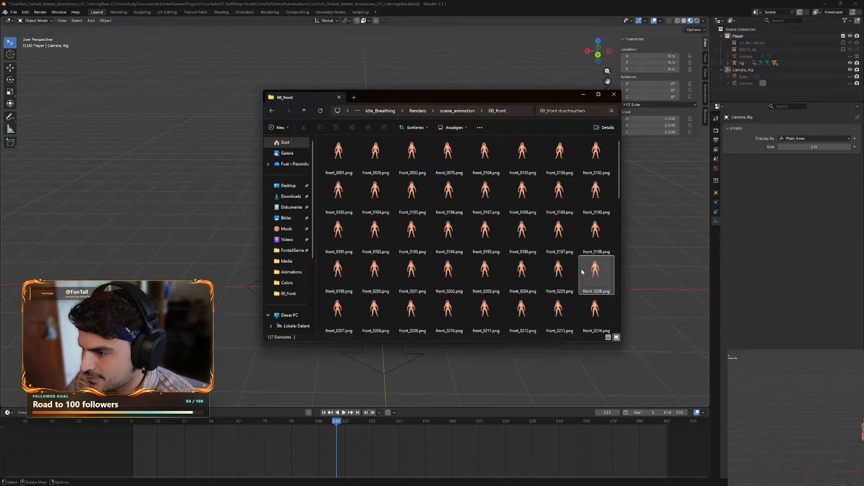
Delete the rendered frames front_0183.png through front_0207.png from the 00_front folder, keeping front_0182.png.
left_click(333, 185)
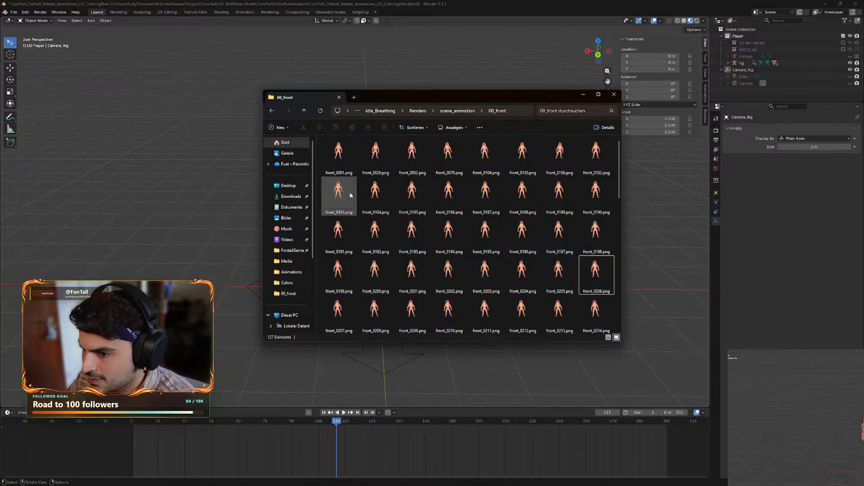
left_click(492, 292, "shift")
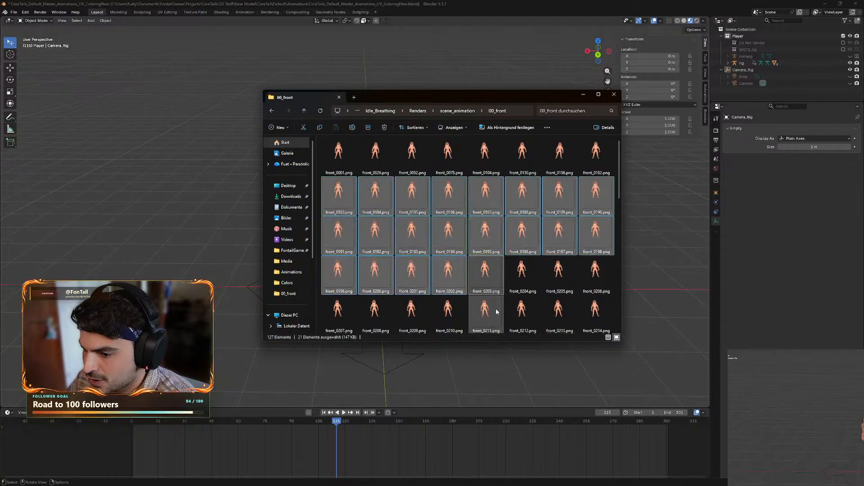
left_click(527, 286, "shift")
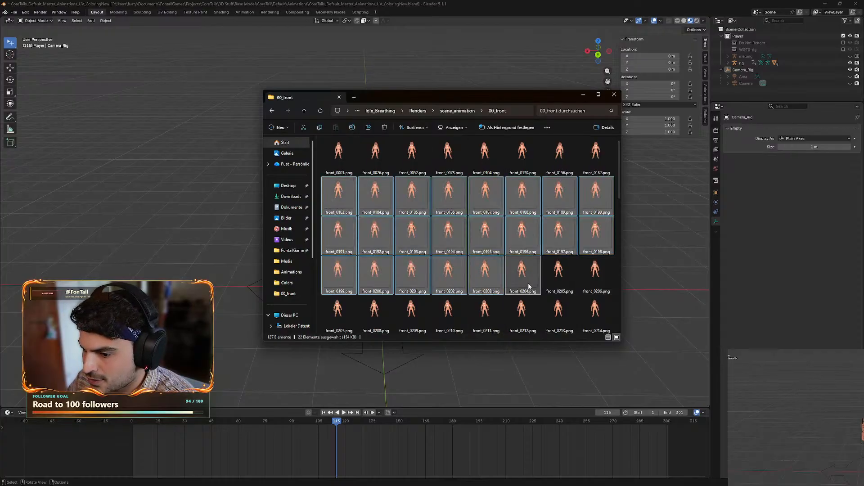
left_click(341, 302, "shift")
key("Delete")
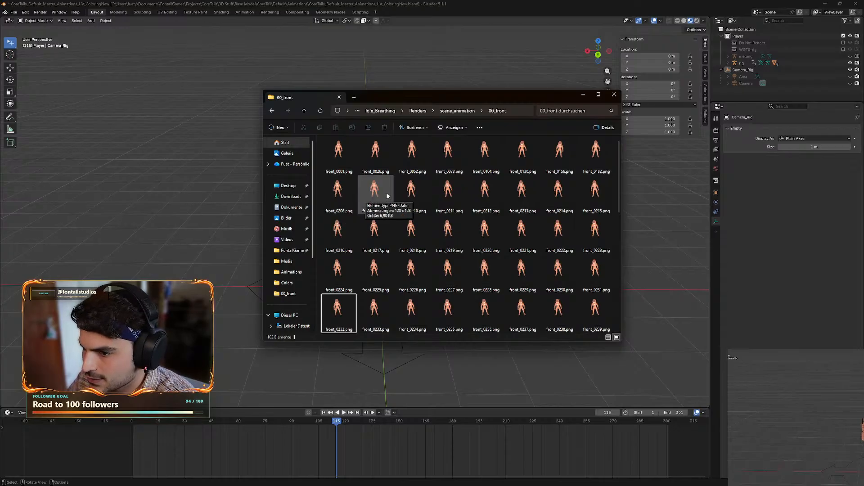
Delete the rendered frames front_0209.png through front_0233.png from the 00_front folder, keeping front_0208.png.
left_click(386, 209)
left_click(433, 304, "shift")
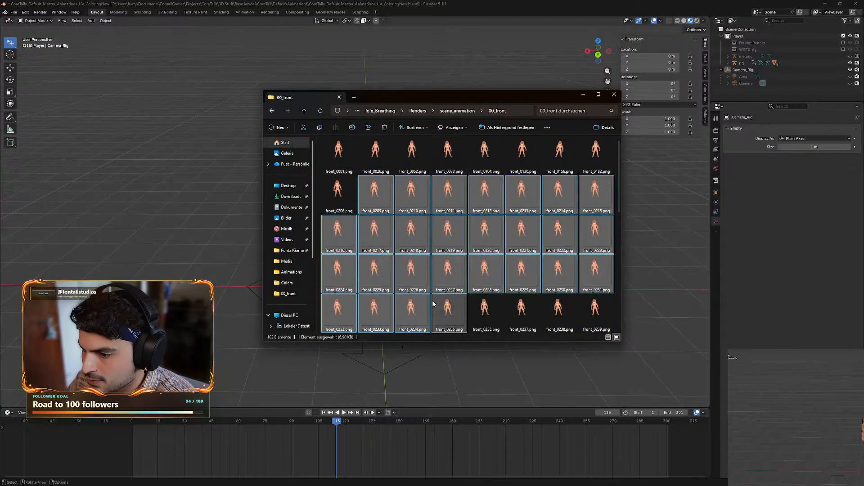
left_click(385, 306, "shift")
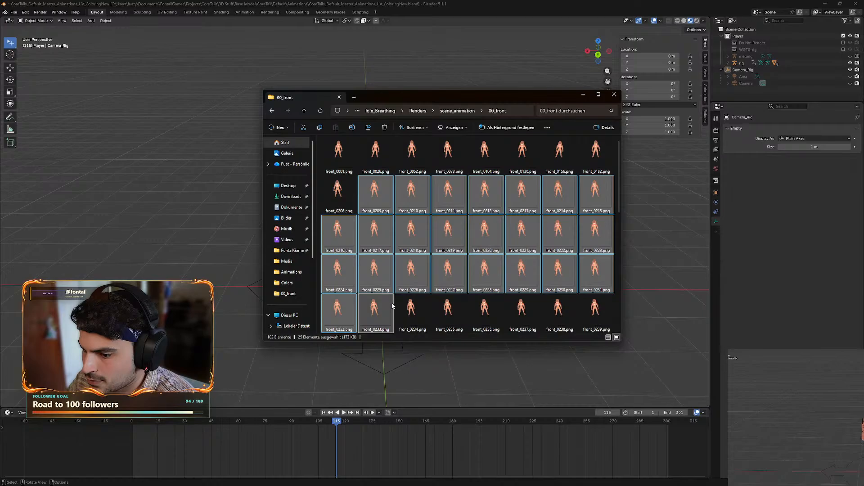
key("Delete")
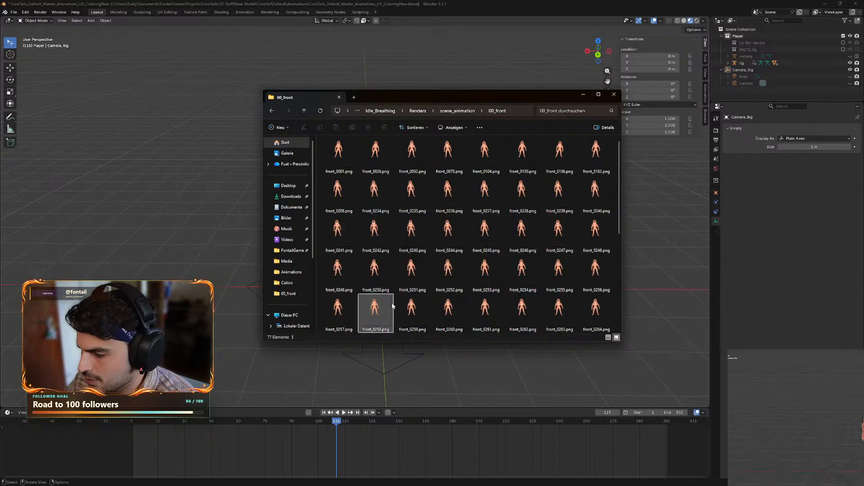
Delete the rendered frames front_0235.png through front_0259.png from the 00_front folder, keeping front_0234.png.
left_click(416, 193)
left_click(422, 312, "shift")
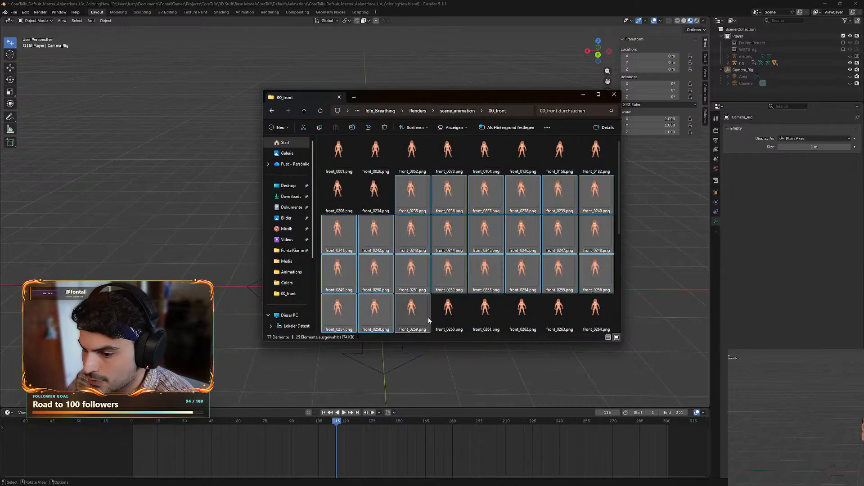
key("Delete")
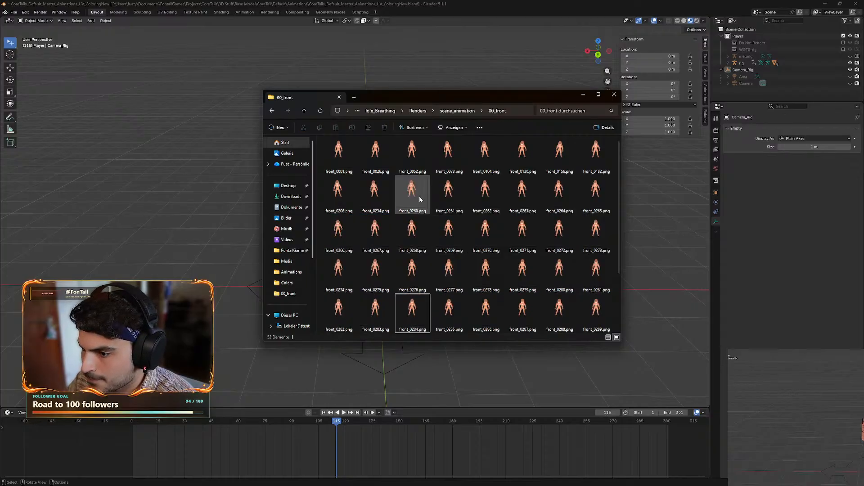
Delete the rendered frames front_0261.png through front_0285.png from the 00_front folder, keeping front_0260.png.
left_click(453, 199)
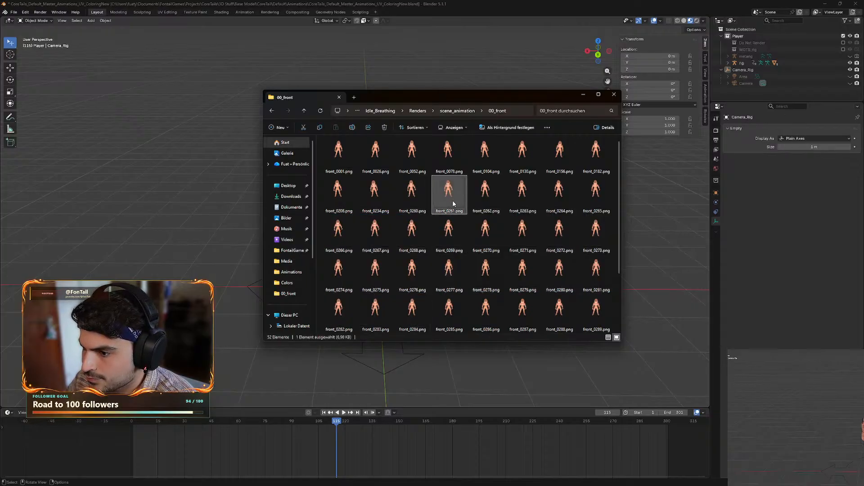
left_click(451, 308, "shift")
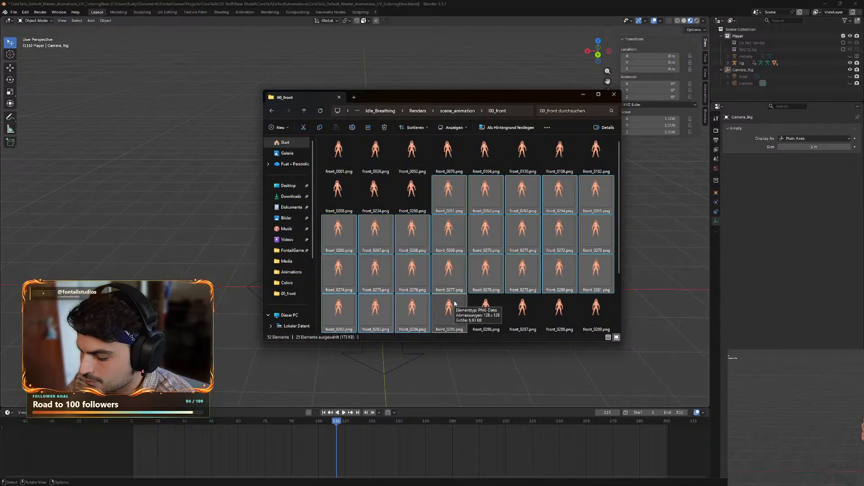
key("Delete")
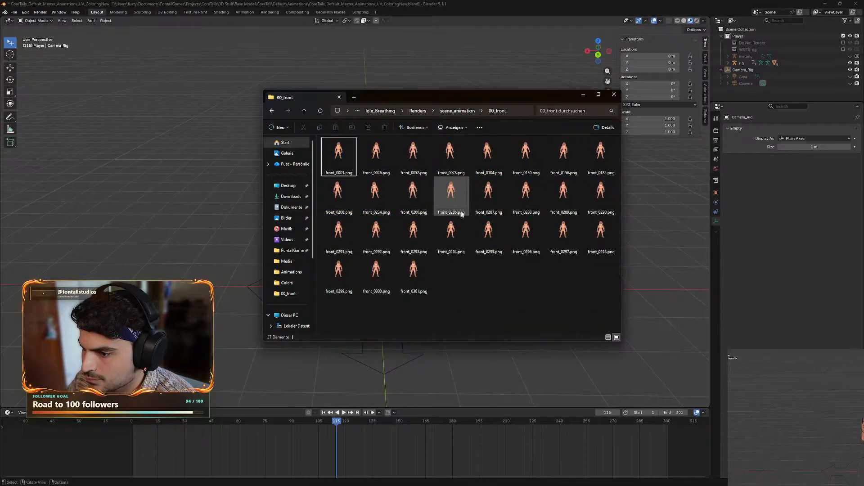
Delete the rendered frames front_0288.png through front_0300.png from the 00_front folder, keeping front_0287.png and front_0301.png.
left_click(527, 200)
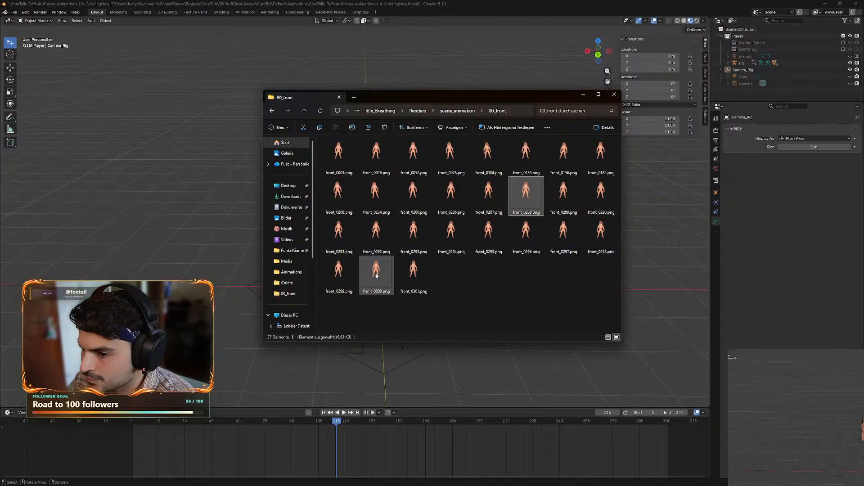
left_click(334, 161, "shift")
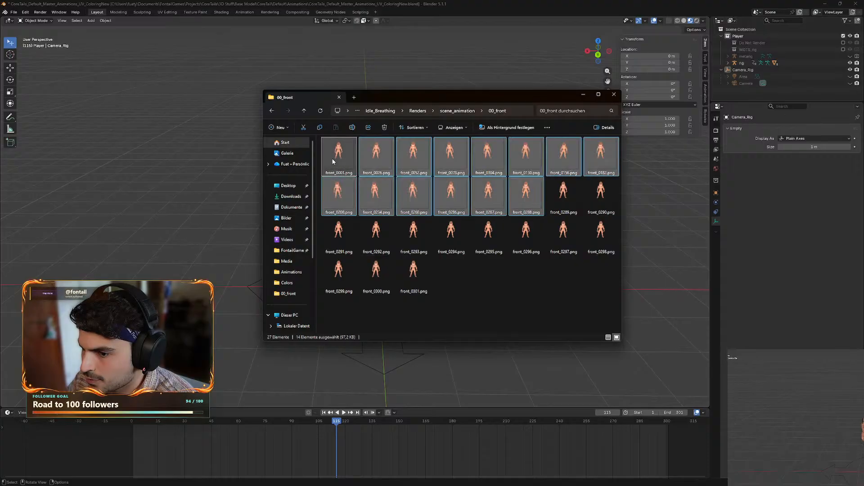
left_click(528, 203)
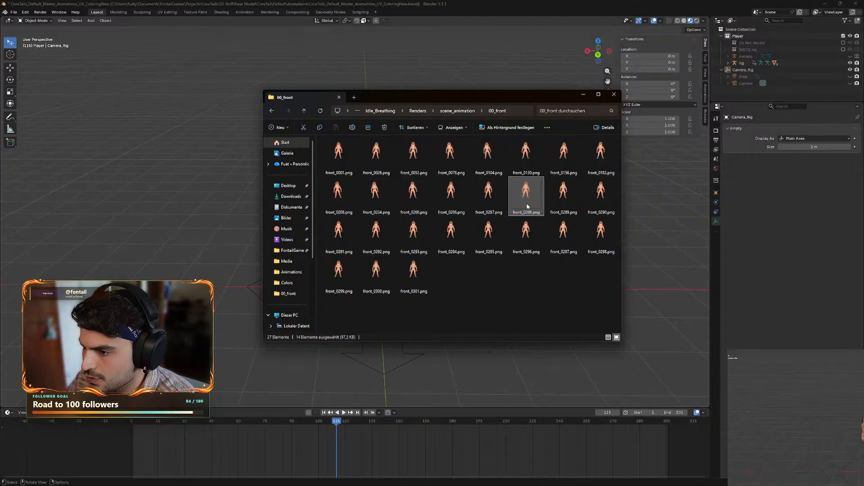
left_click(381, 276, "shift")
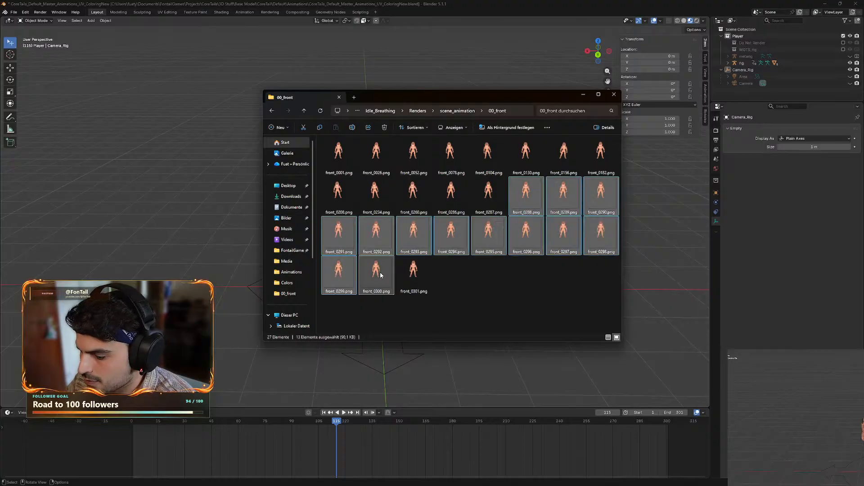
key("Delete")
left_click(537, 204)
left_click_drag(575, 243, 350, 162)
left_click(443, 253)
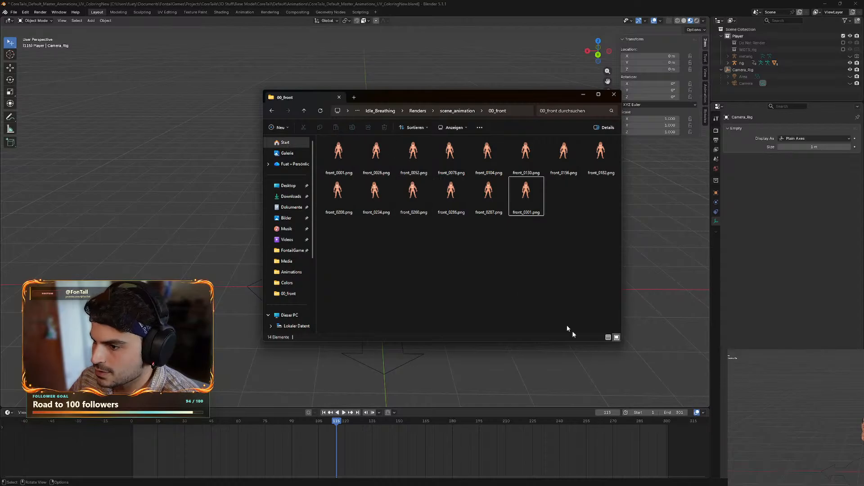
Switch to Aseprite and open all frames from front_0001.png to front_0301.png, loading front_0286.png and front_0287.png as an animation.
mouse_move(545, 480)
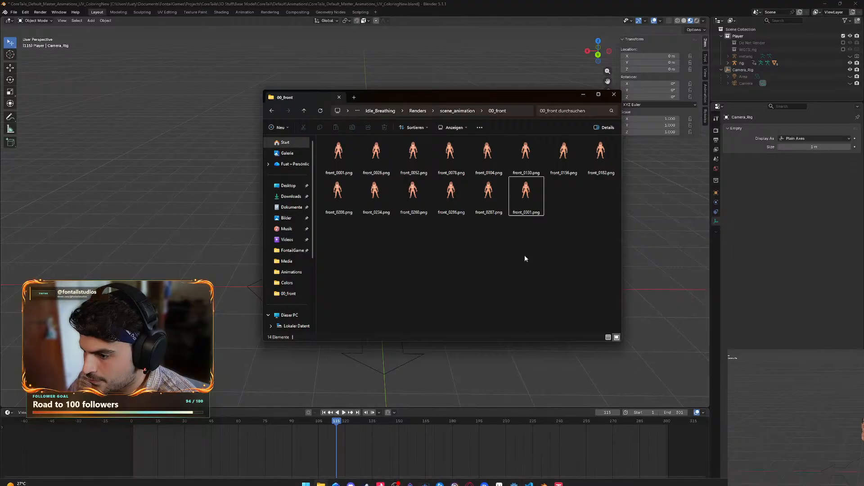
left_click(500, 478)
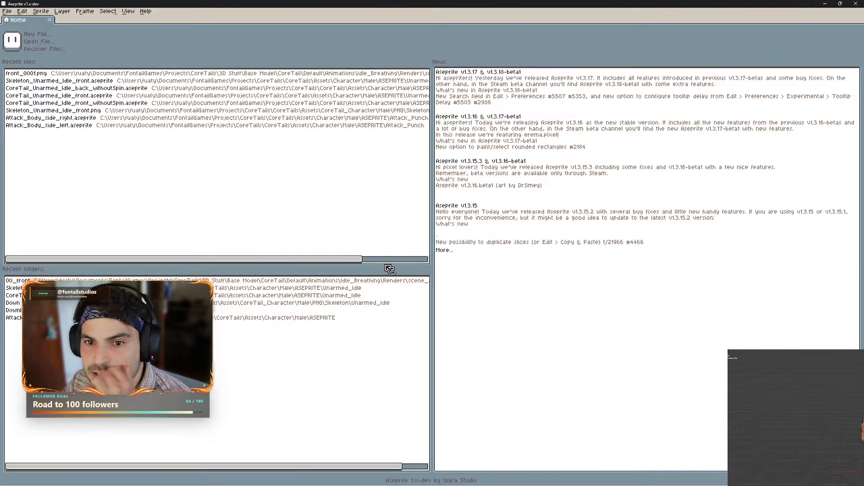
left_click(38, 42)
left_click_drag(382, 147, 89, 64)
left_click(107, 133)
left_click(85, 70)
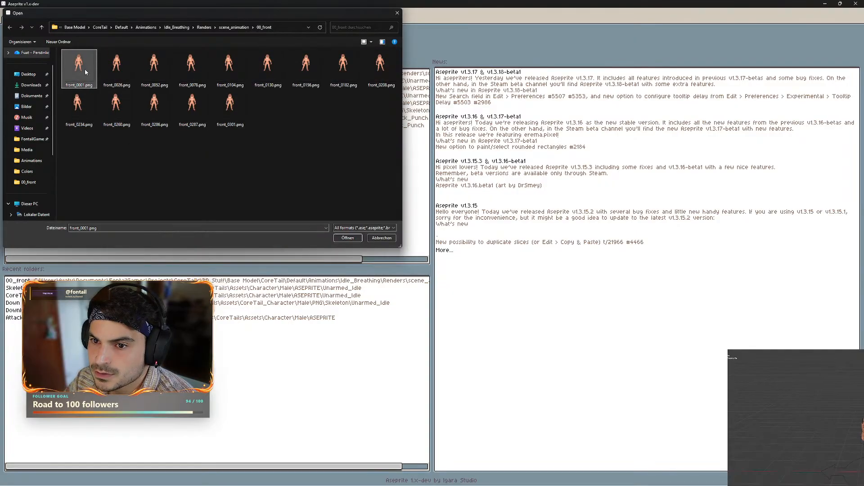
left_click(230, 107, "shift")
left_click(347, 238)
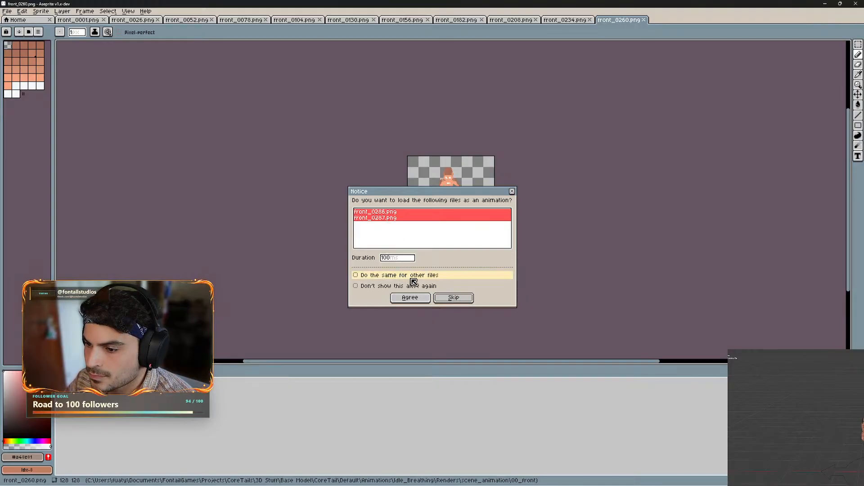
left_click(398, 297)
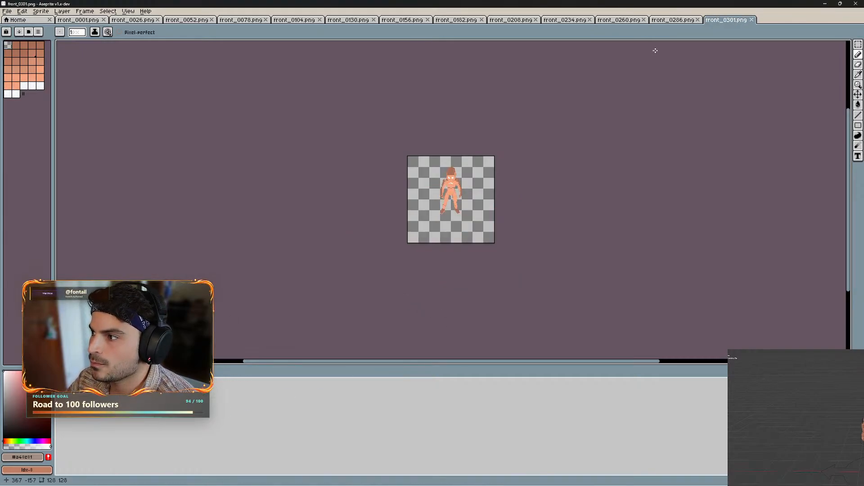
Close all the opened frame files from front_0001.png through front_0301.png.
left_click(103, 20)
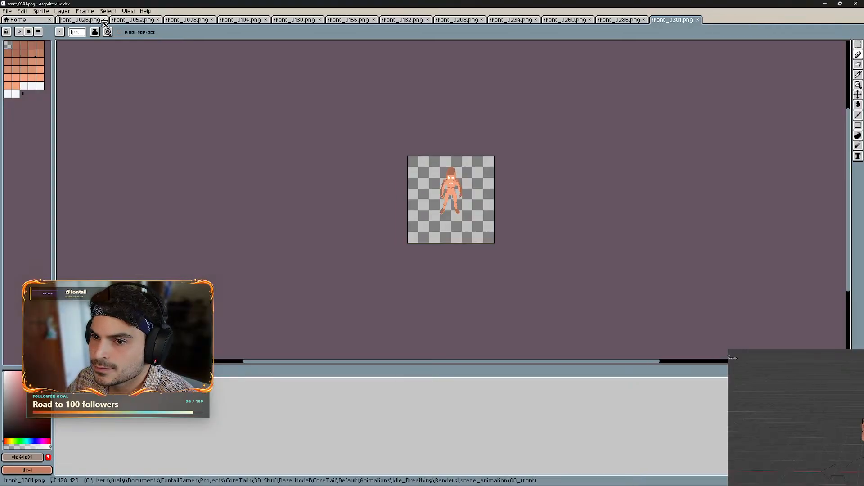
left_click(103, 20)
left_click(103, 20)
left_click(103, 20)
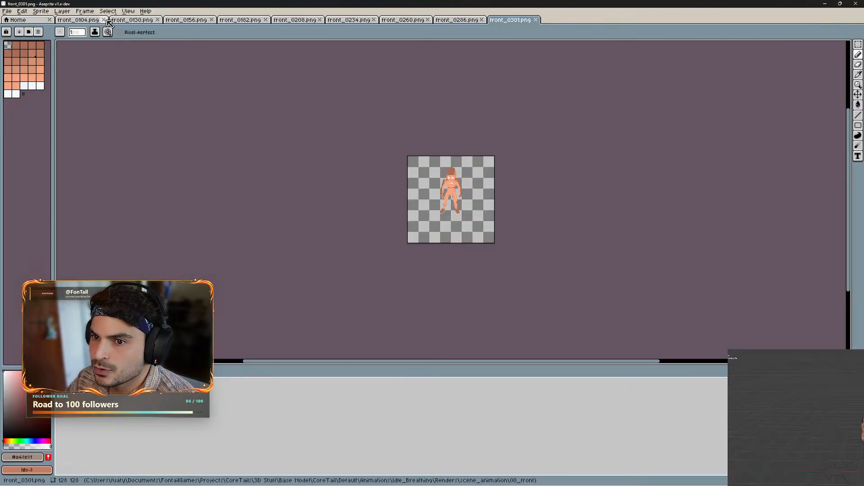
left_click(106, 21)
left_click(106, 20)
left_click(106, 21)
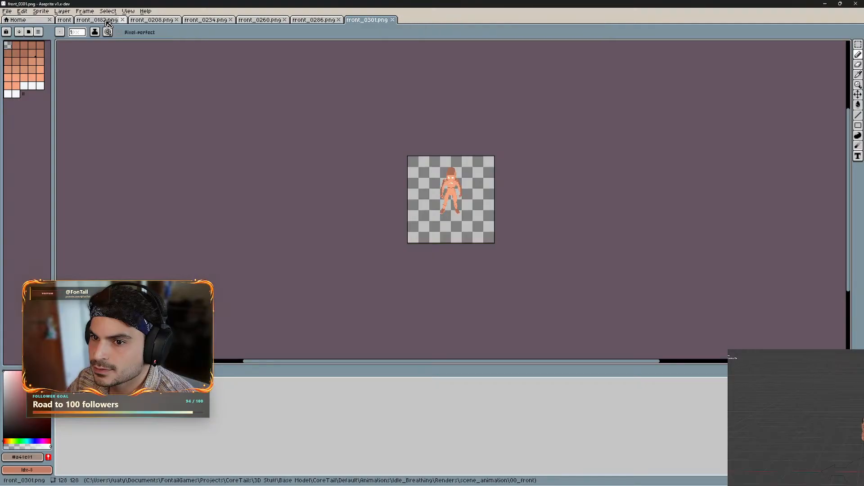
left_click(106, 21)
left_click(107, 21)
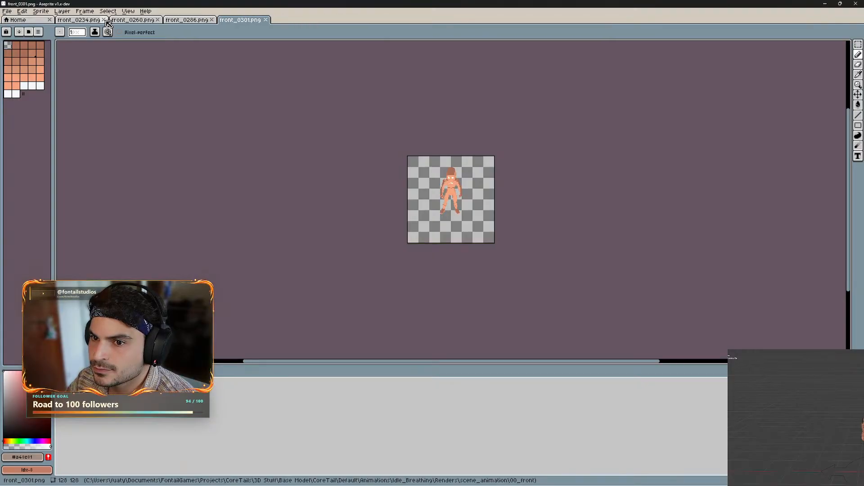
left_click(107, 21)
left_click(106, 20)
left_click(106, 21)
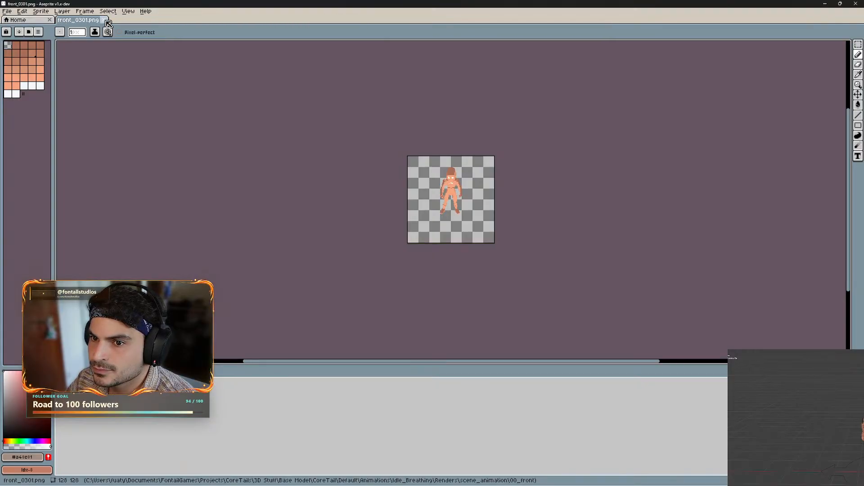
left_click(106, 21)
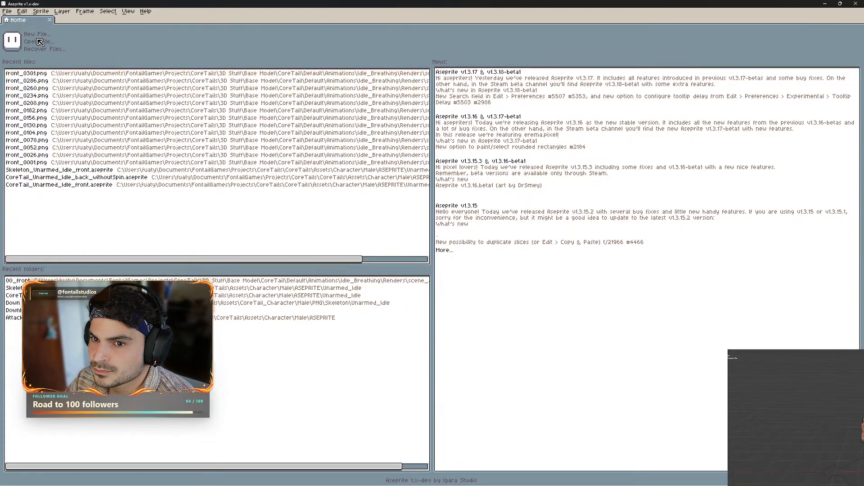
left_click(46, 10)
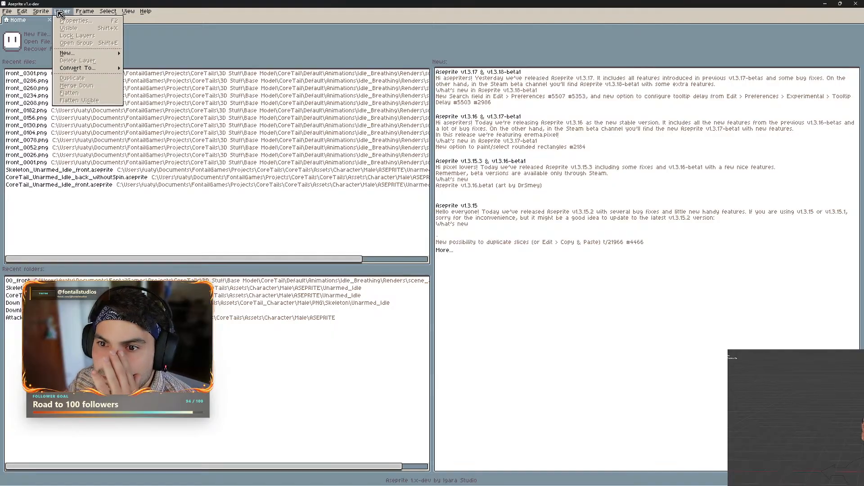
mouse_move(85, 13)
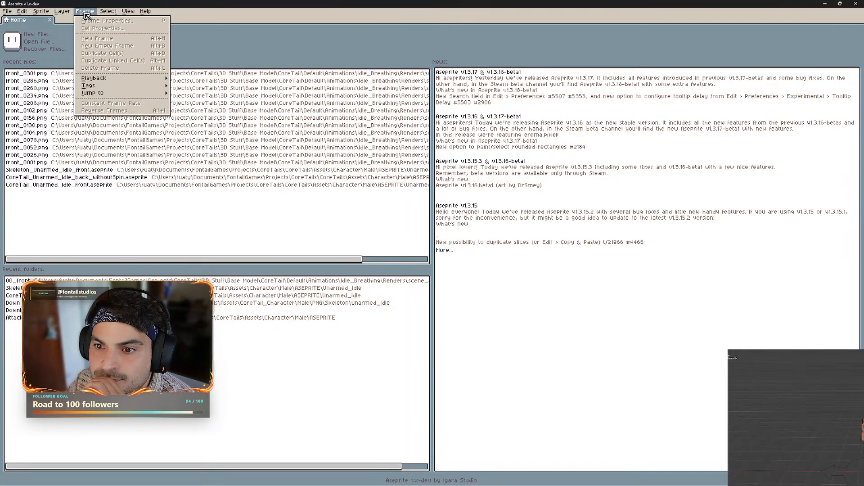
mouse_move(8, 15)
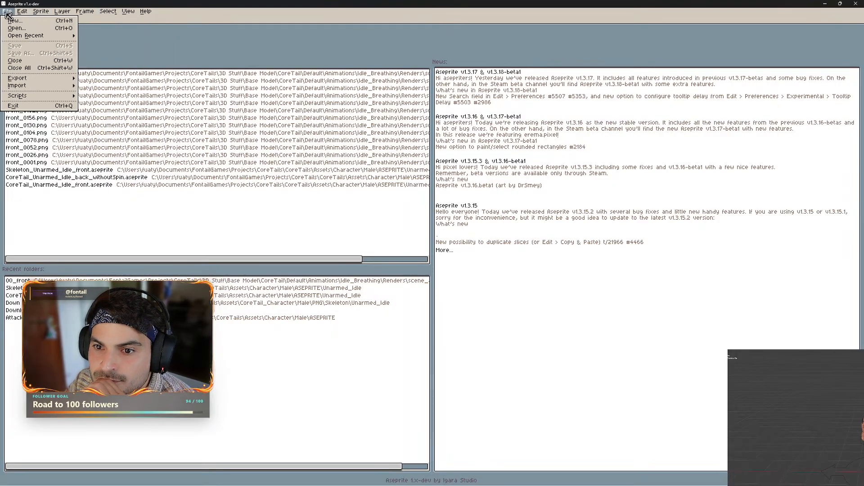
mouse_move(45, 86)
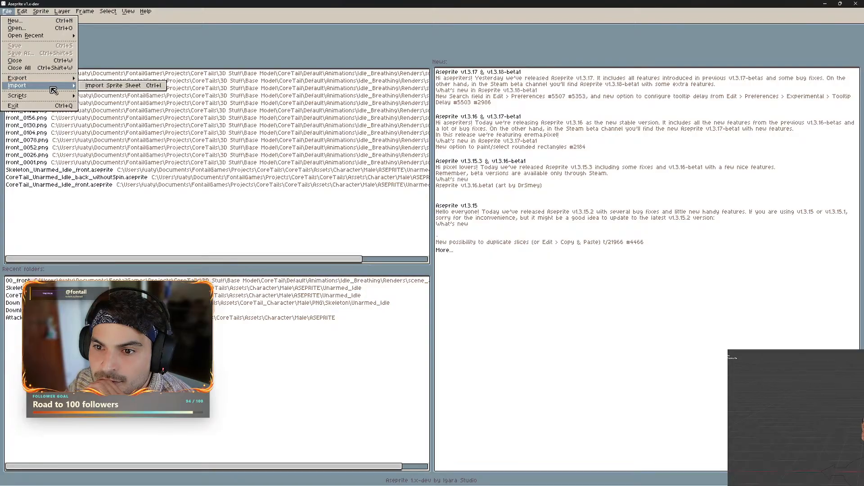
left_click(110, 87)
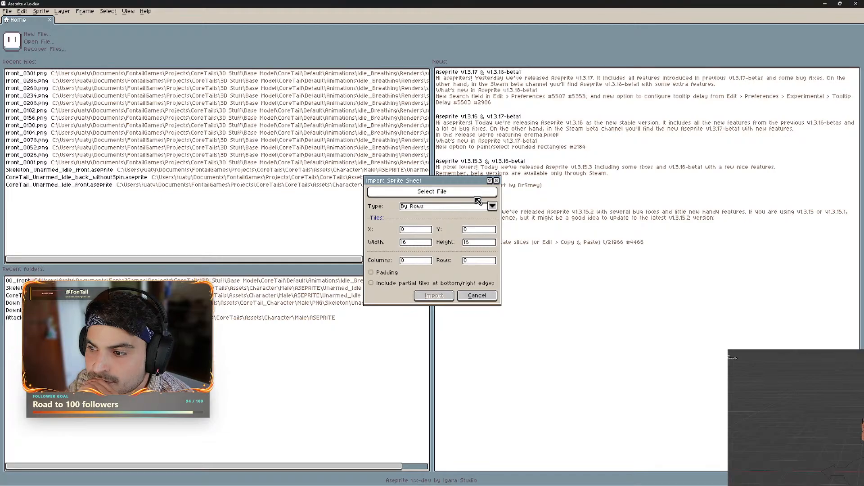
left_click(493, 207)
left_click(493, 207)
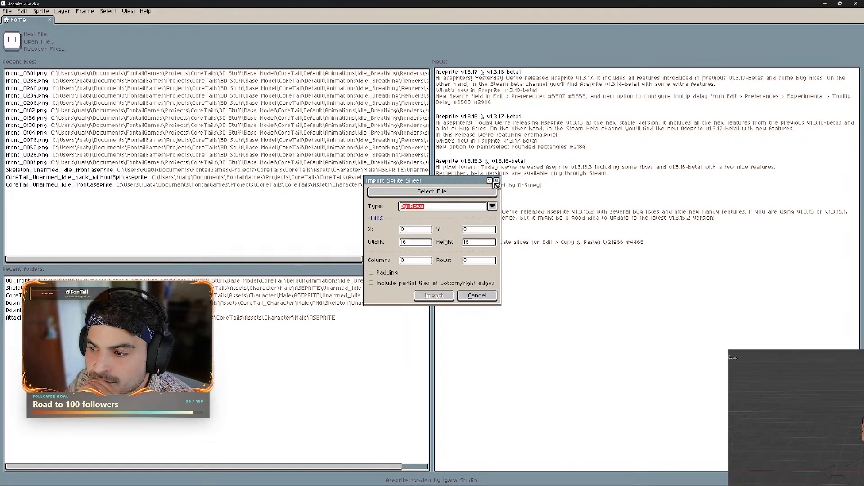
left_click(497, 181)
Open all frames in the 00_front folder again, skipping the offer to load front_0286.png and front_0287.png as an animation.
left_click(7, 11)
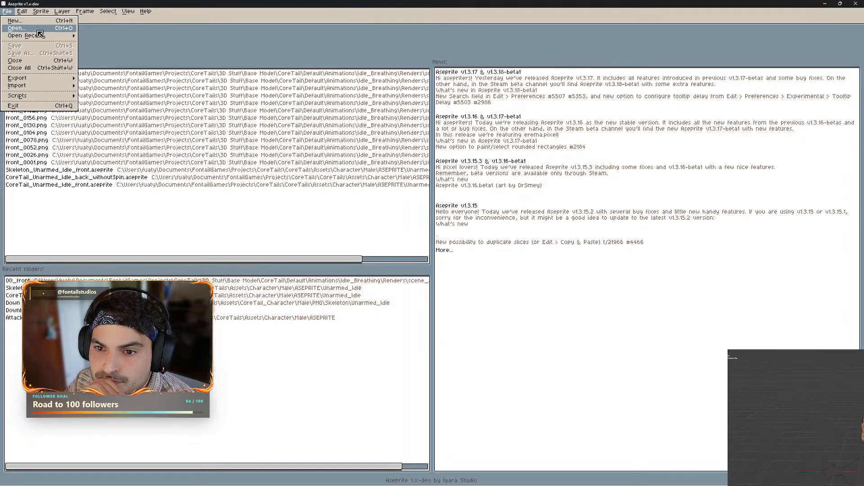
left_click(39, 28)
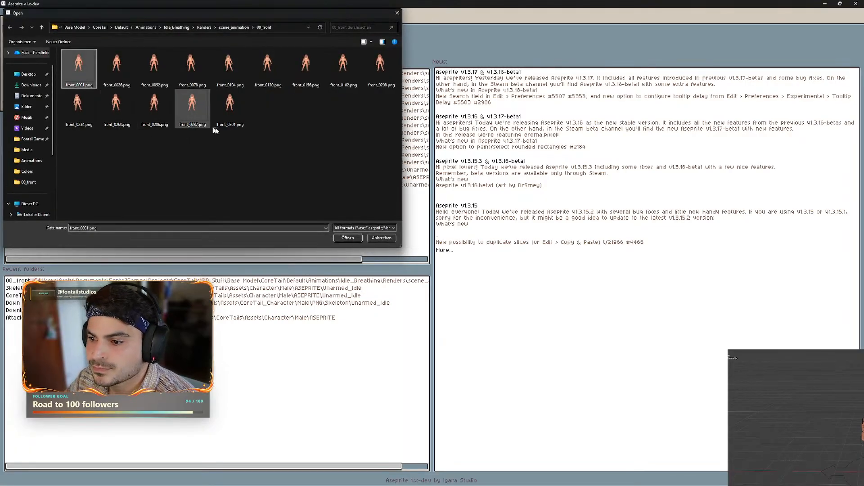
left_click(238, 114, "shift")
left_click(374, 227)
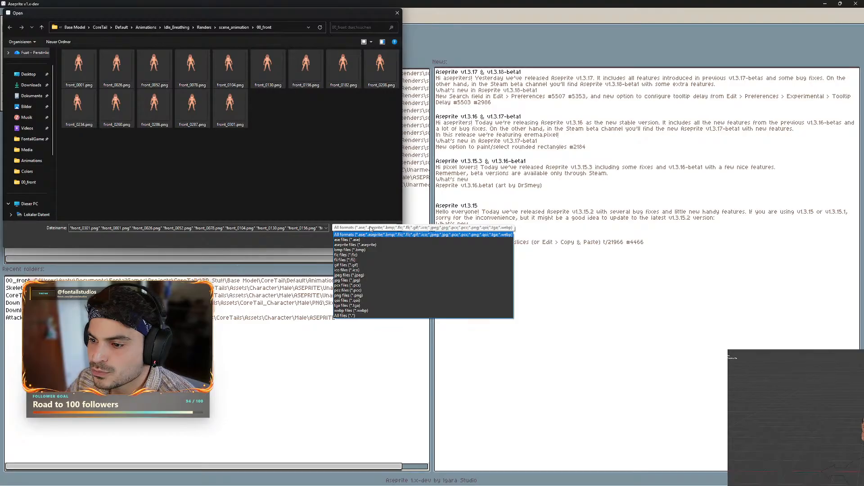
left_click(371, 229)
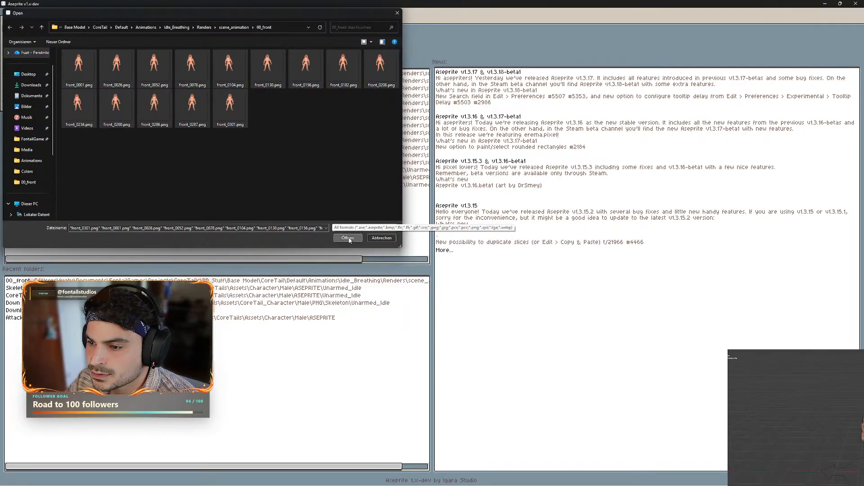
left_click(356, 239)
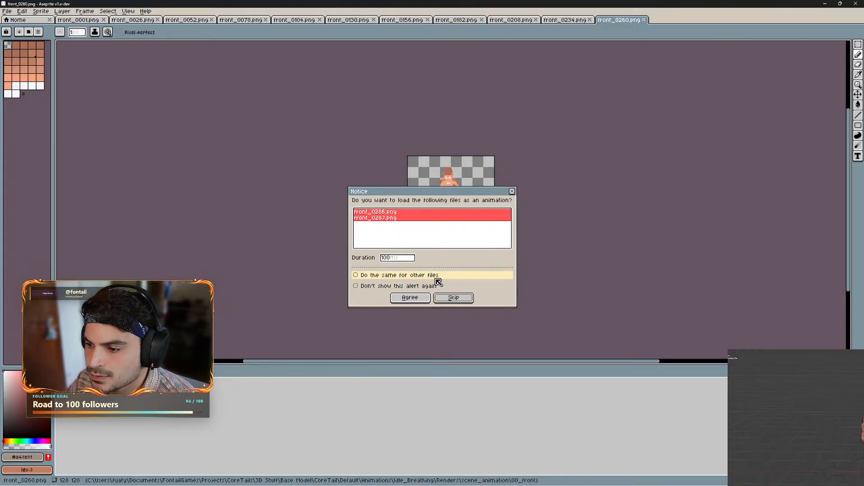
left_click(471, 298)
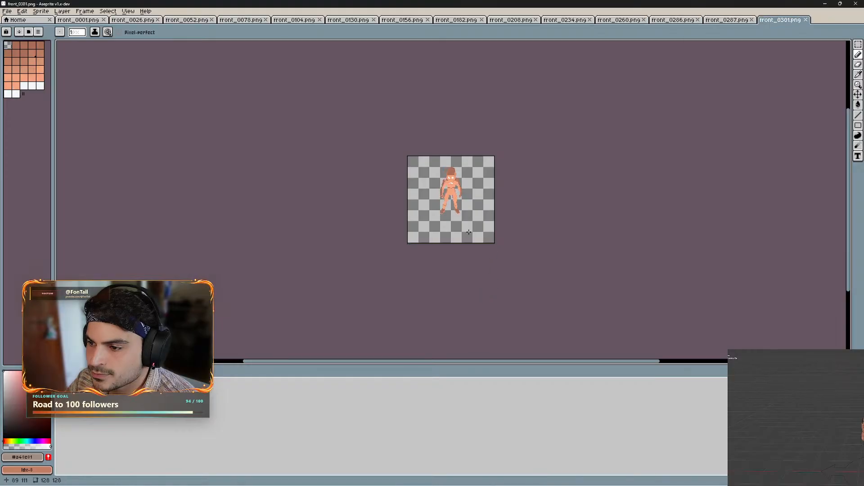
Close every separately opened frame file, from front_0001.png through front_0301.png, including front_0287.png.
left_click(105, 20)
left_click(105, 20)
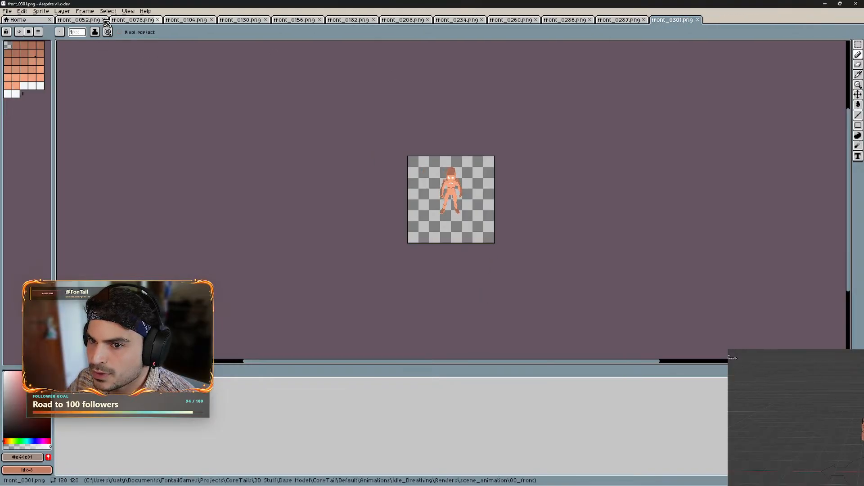
left_click(105, 21)
left_click(104, 21)
left_click(104, 20)
left_click(105, 20)
left_click(104, 20)
left_click(104, 21)
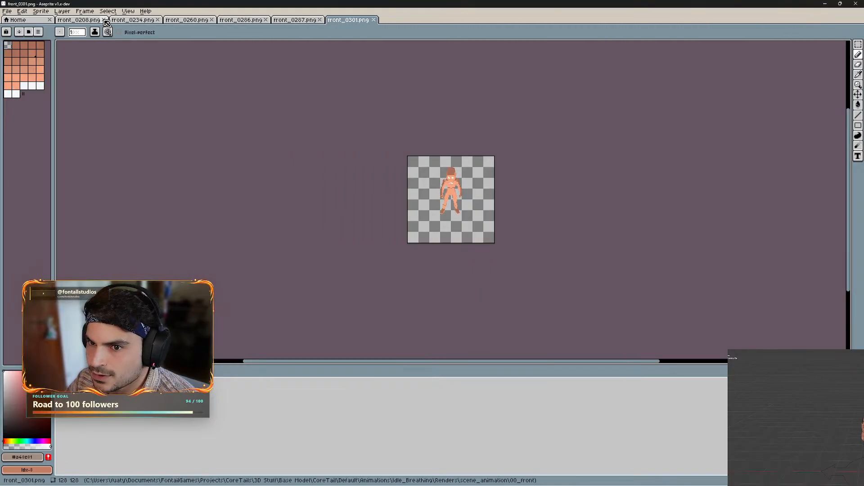
left_click(104, 20)
left_click(105, 21)
left_click(105, 21)
left_click(105, 20)
left_click(105, 20)
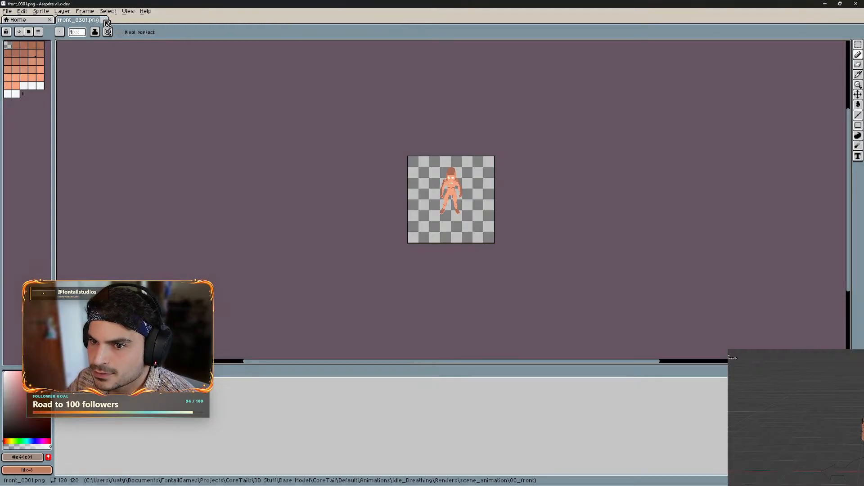
left_click(103, 20)
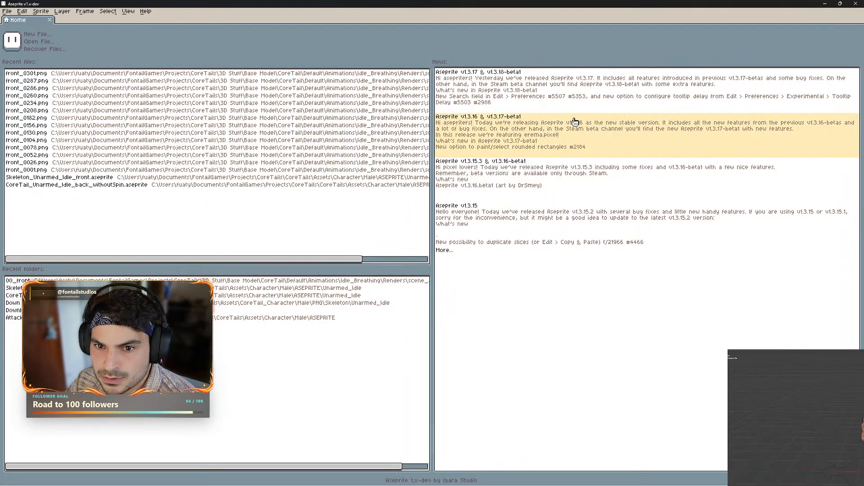
Switch to the 00_front folder in File Explorer and rename front_0026.png as front_0002.png.
left_click(322, 478)
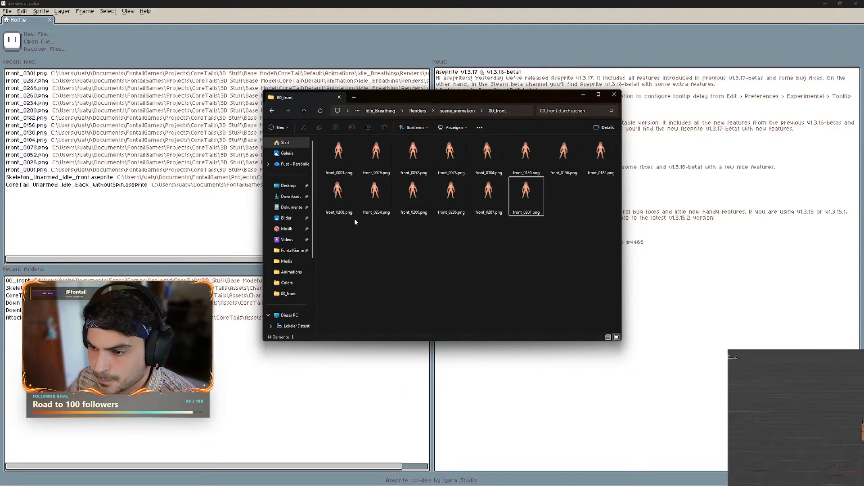
left_click(381, 174)
double_click(382, 174)
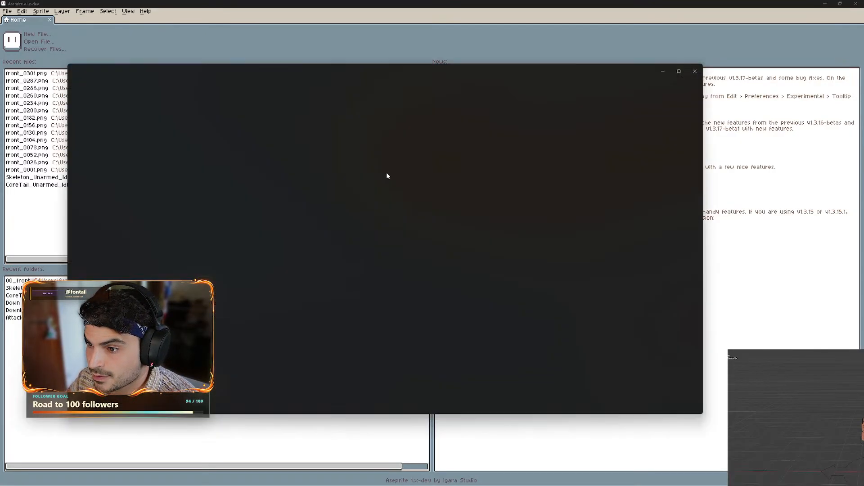
left_click(680, 77)
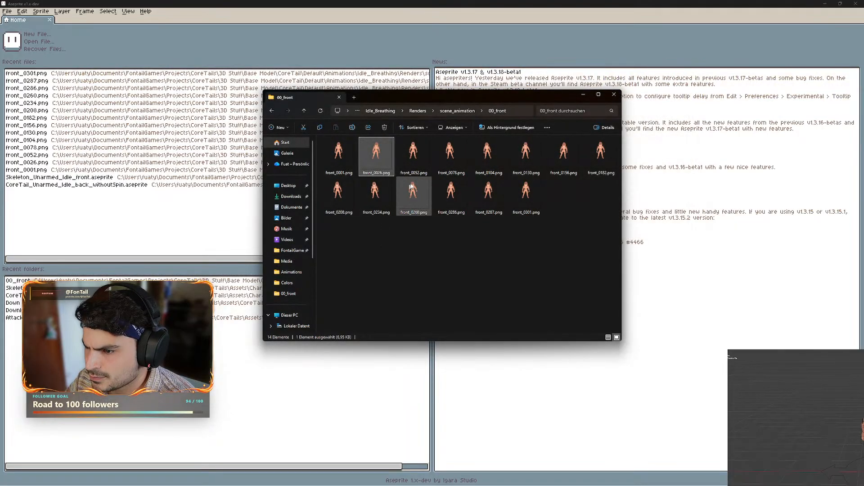
left_click(378, 174)
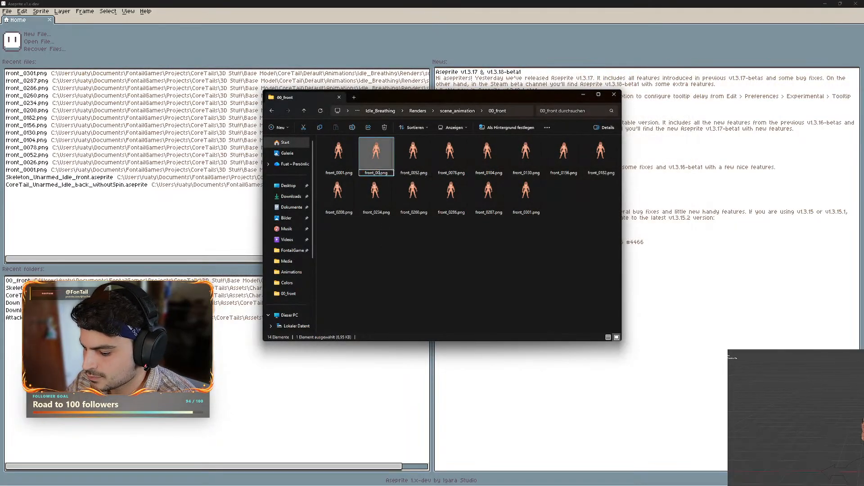
type("02")
Rename front_0052.png as front_0003.png and front_0078.png as front_0004.png.
double_click(415, 171)
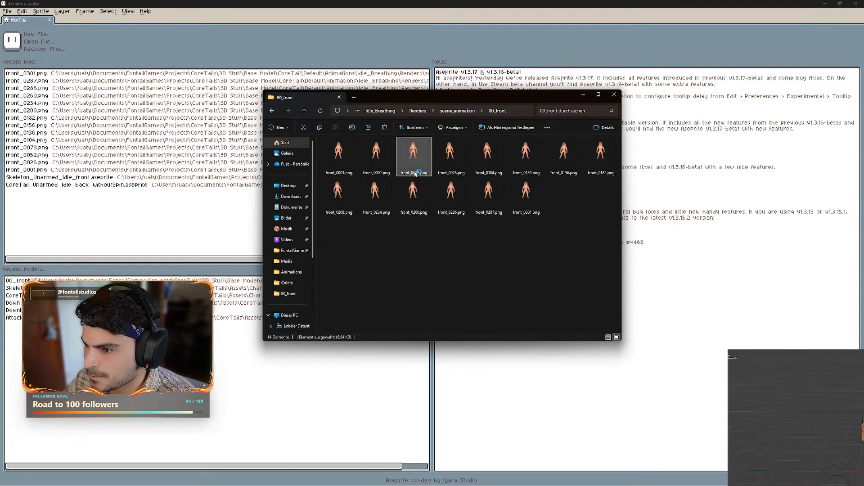
left_click(697, 69)
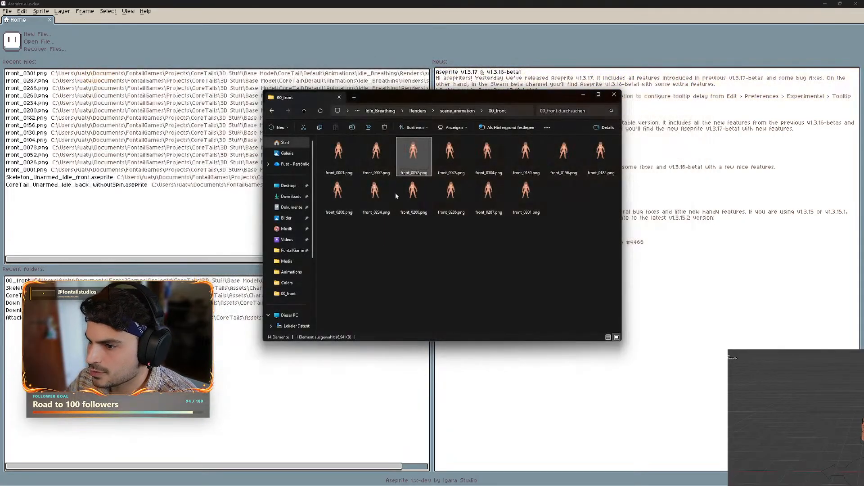
left_click(418, 173)
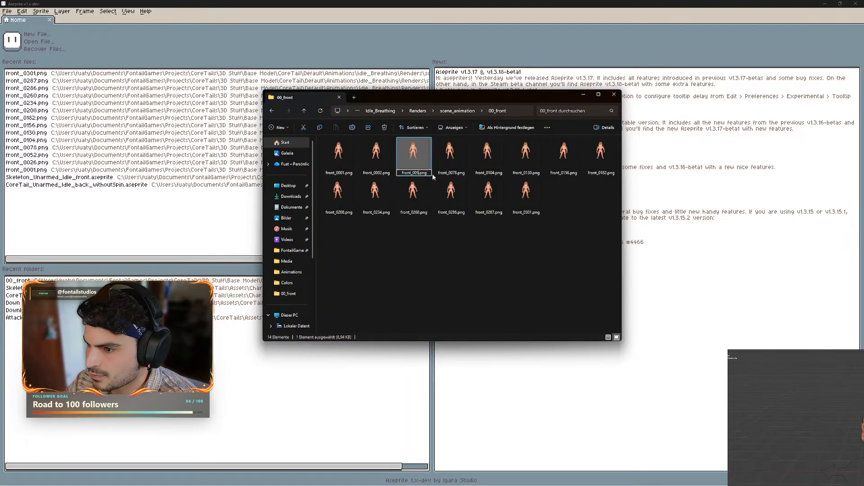
type("03")
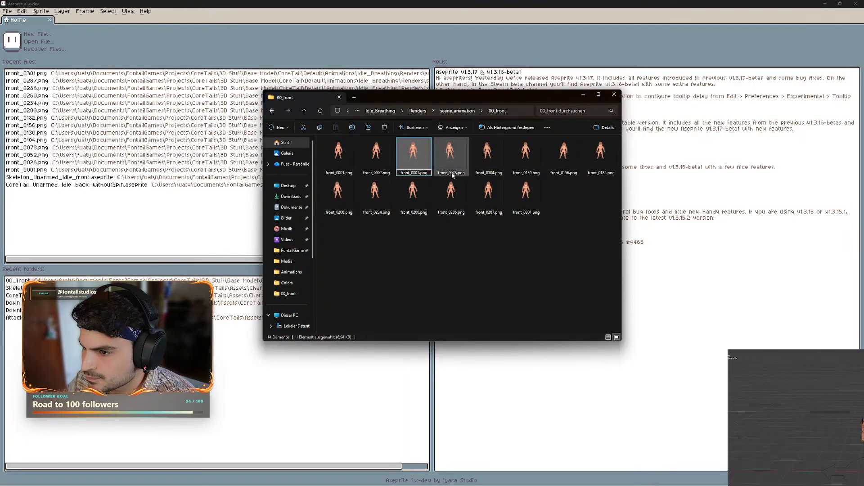
left_click(452, 174)
left_click(453, 173)
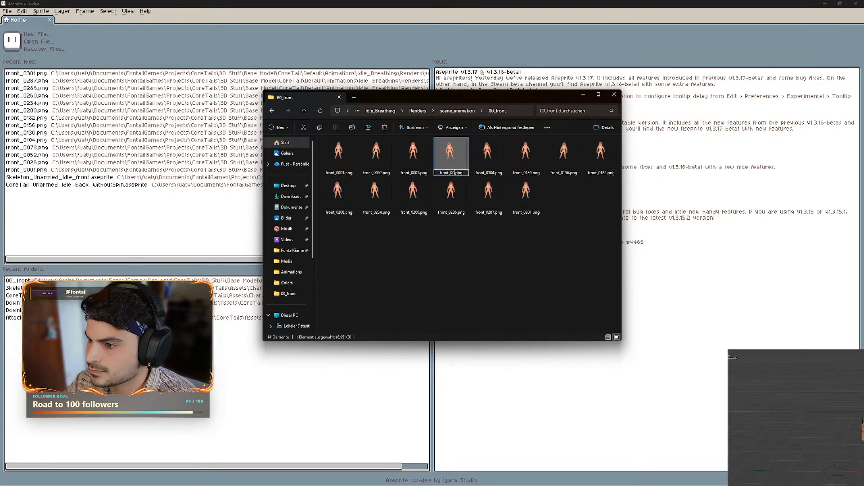
Rename the frame file front_0104.png as front_0005.png.
left_click(489, 173)
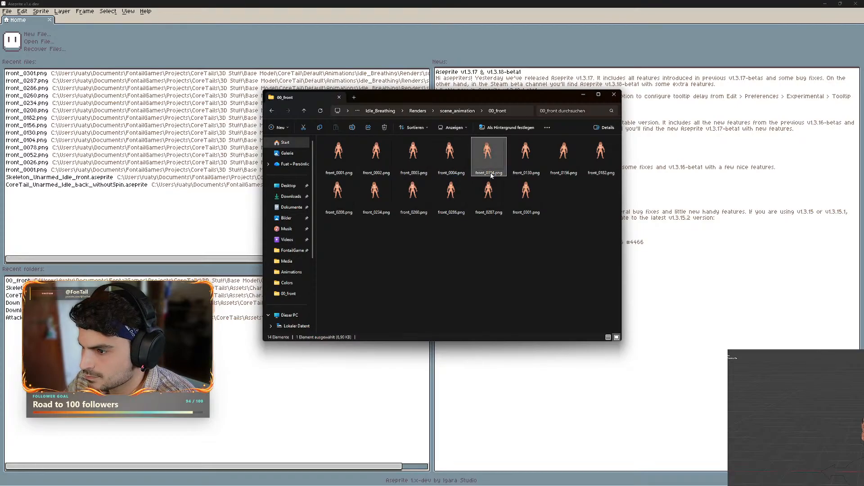
left_click(491, 174)
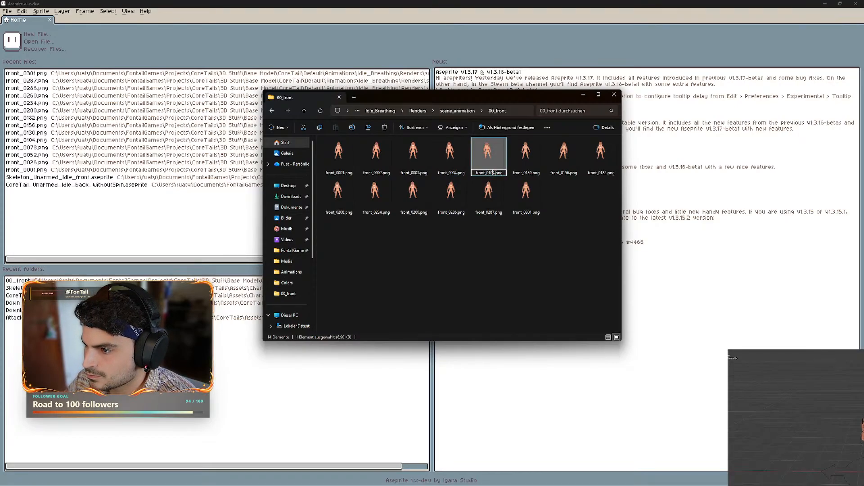
key("BackSpace")
key("BackSpace")
key("BackSpace")
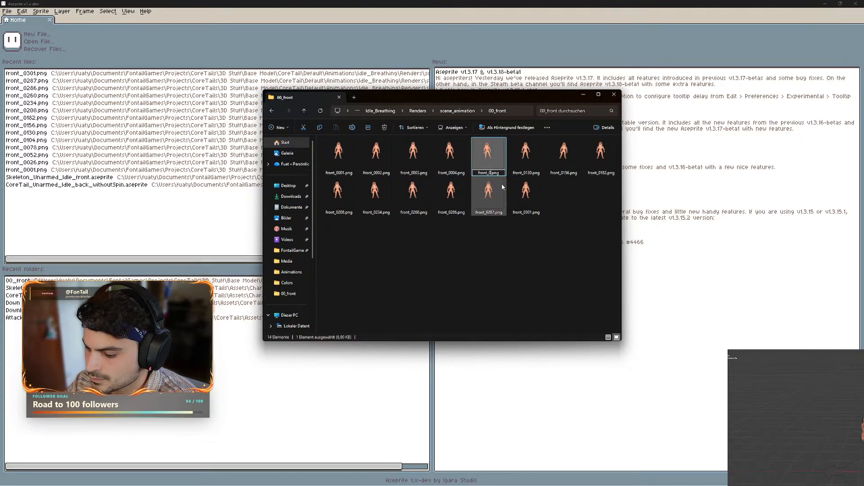
type("0")
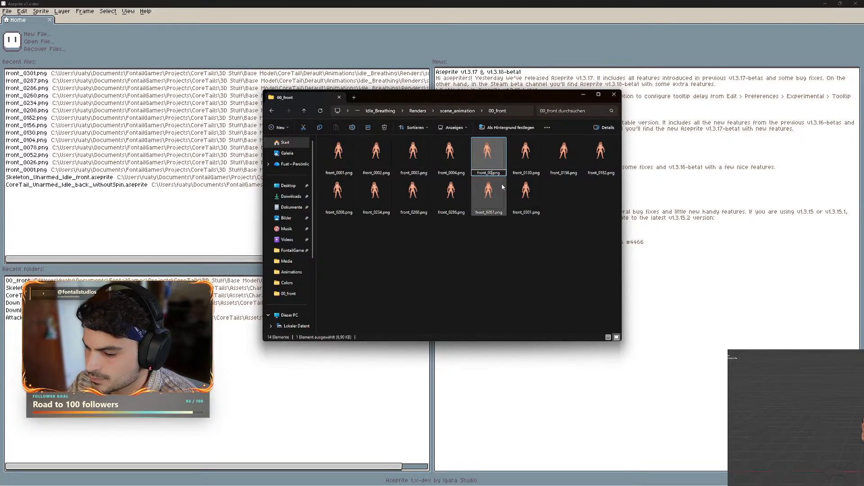
type("05")
key("Return")
Rename front_0130.png as front_0006.png and front_0156.png as front_0007.png.
left_click(530, 175)
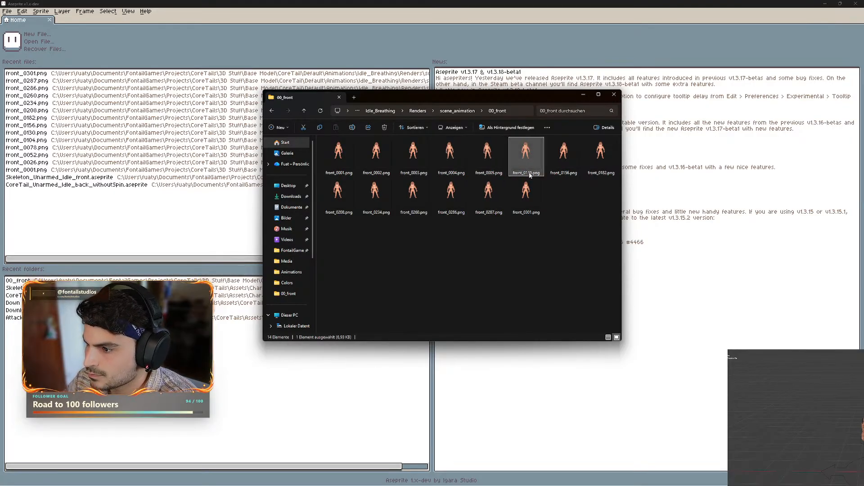
left_click(525, 174)
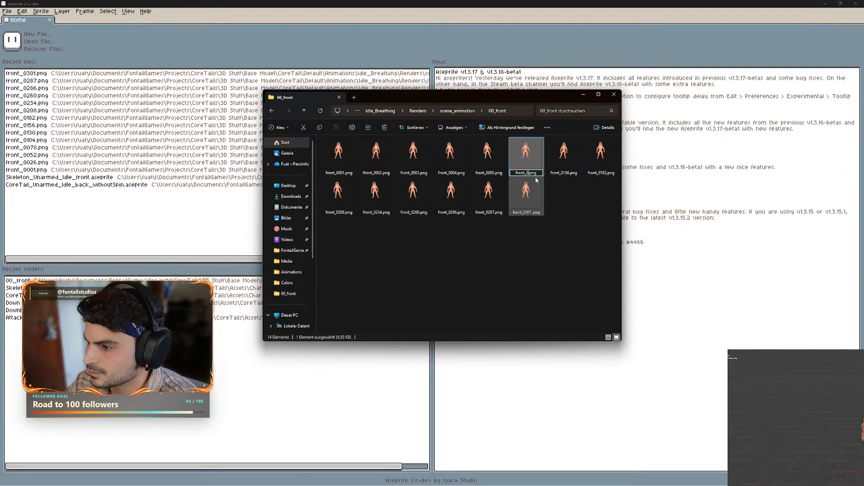
type("0006")
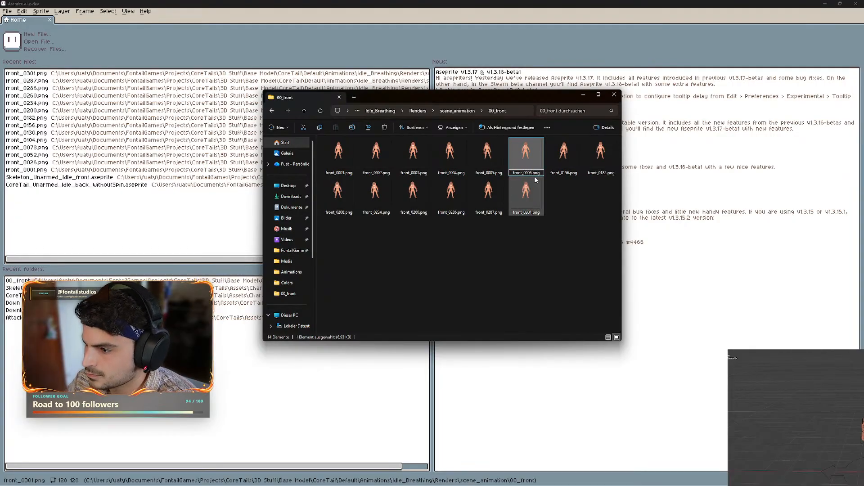
key("Tab")
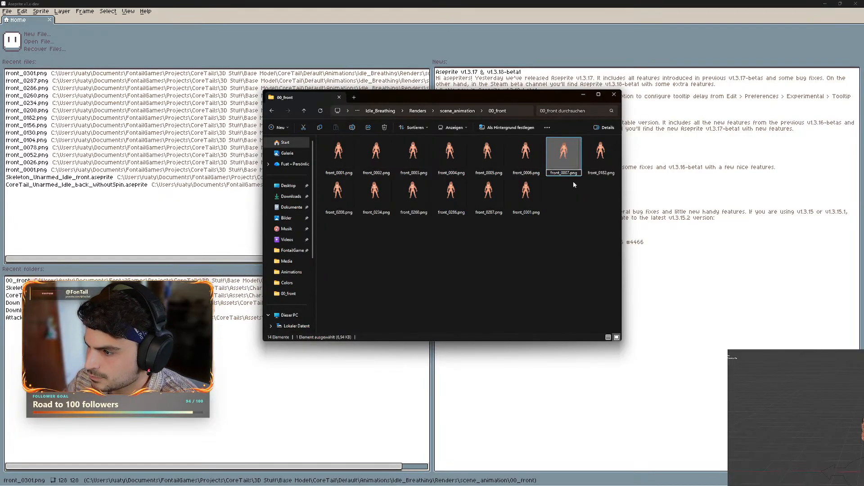
Rename the frame file front_0182.png as front_0008.png.
left_click(601, 173)
left_click(603, 173)
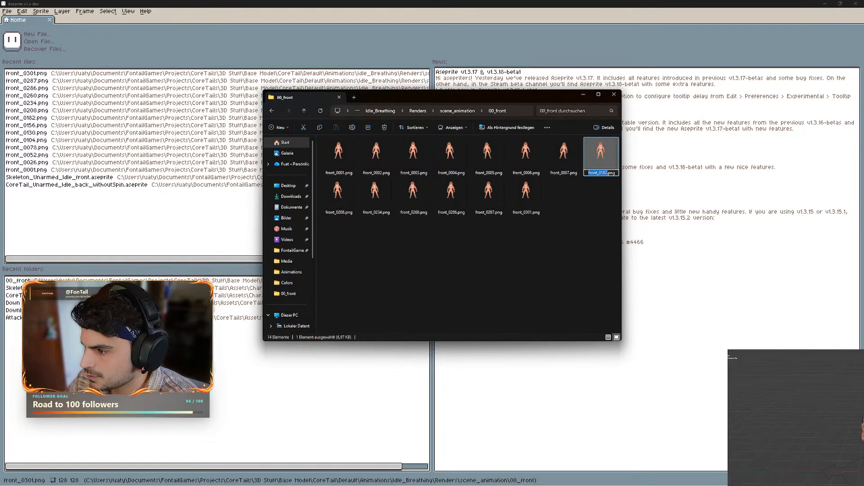
key("Escape")
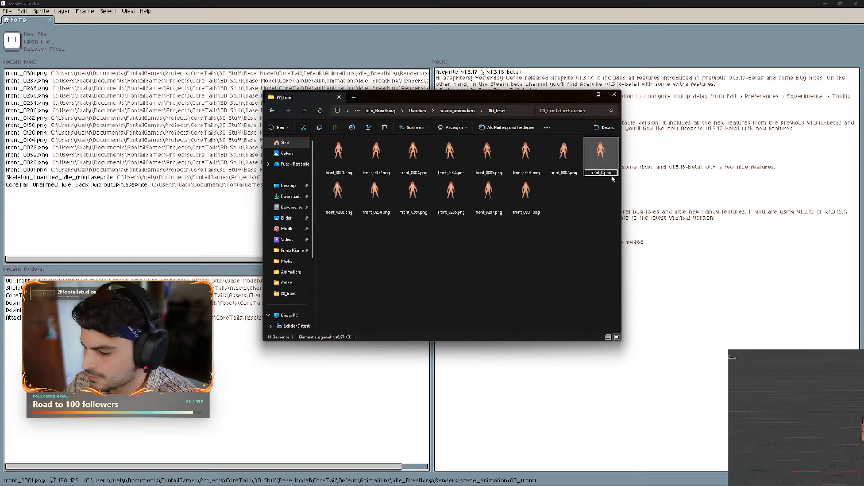
type("008")
key("Return")
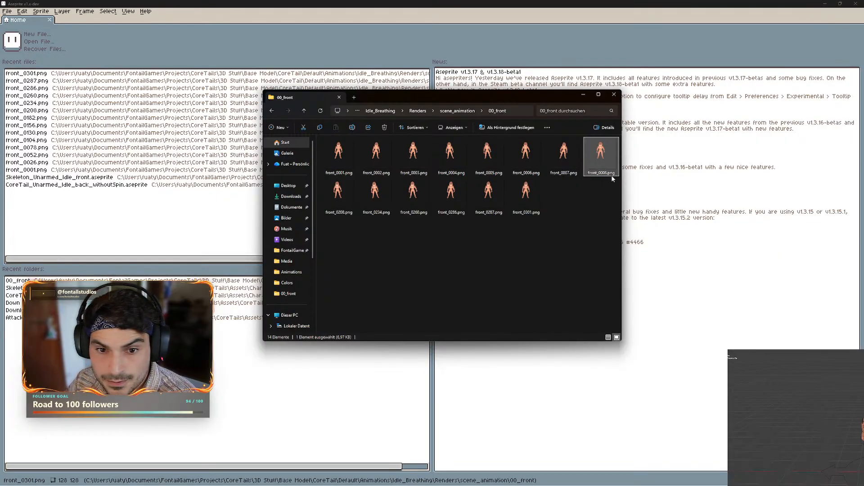
Rename front_0208.png as front_0009.png and front_0234.png as front_0010.png.
left_click(344, 215)
left_click(344, 215)
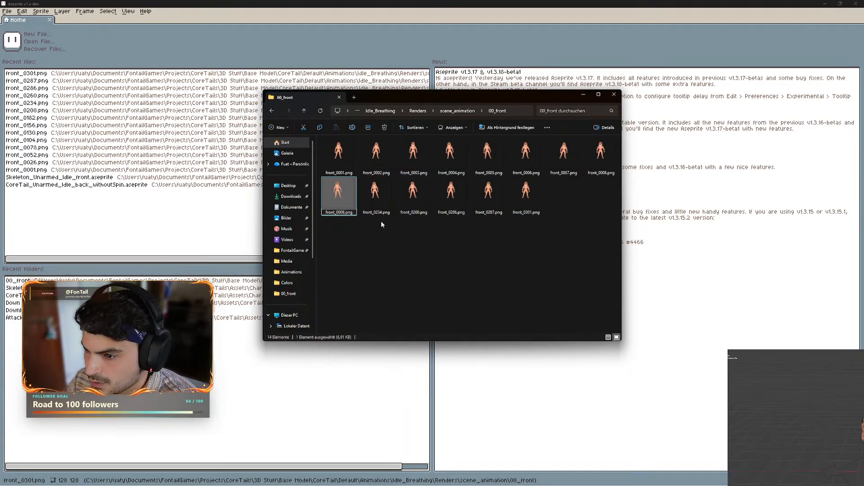
double_click(376, 191)
key("Escape")
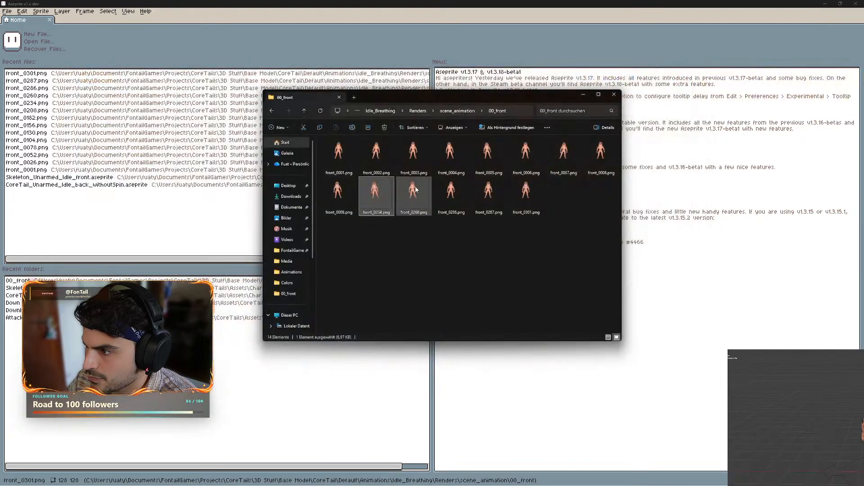
left_click(380, 213)
key("Escape")
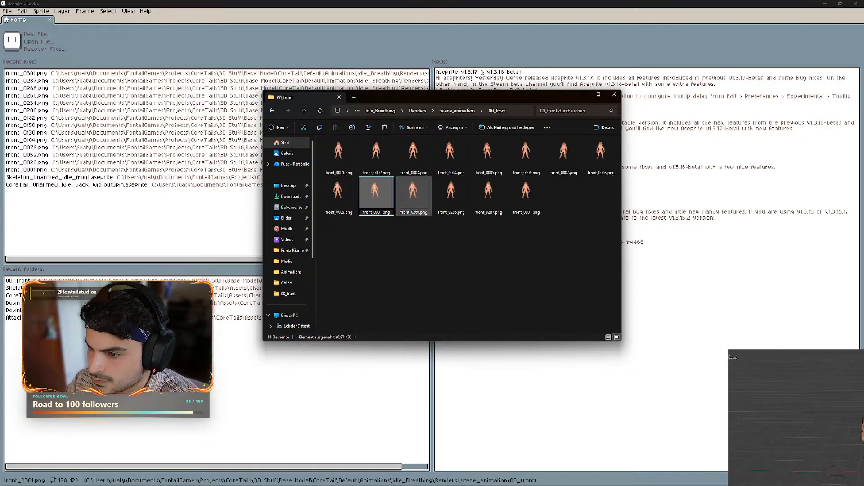
Rename the frame file front_0260.png as front_0011.png.
left_click(418, 214)
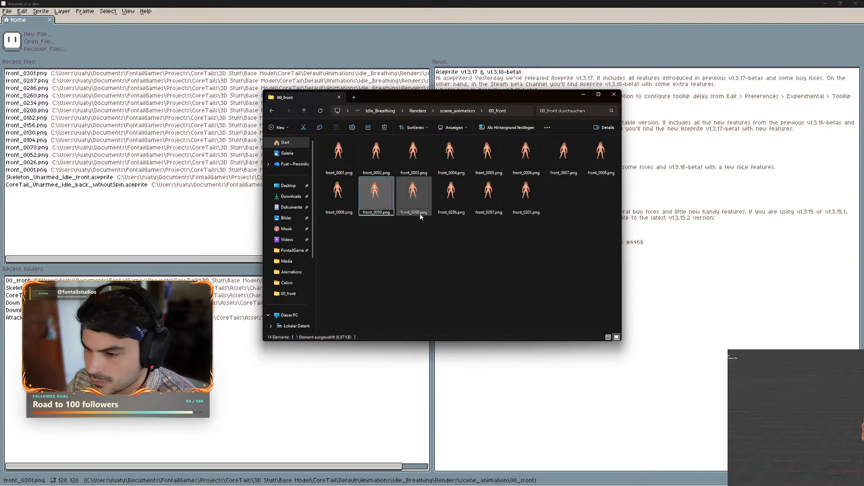
left_click(416, 213)
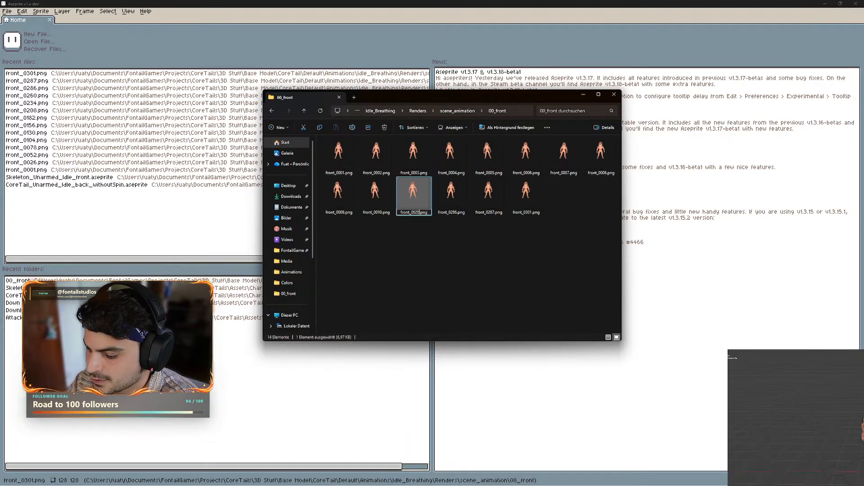
type("1")
key("BackSpace")
key("BackSpace")
type("11")
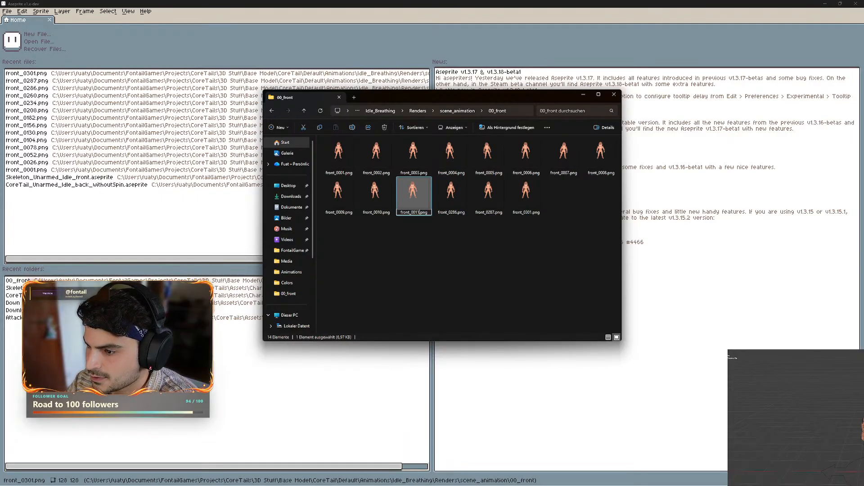
key("Return")
Rename the frame file front_0286.png as front_0012.png.
left_click(456, 215)
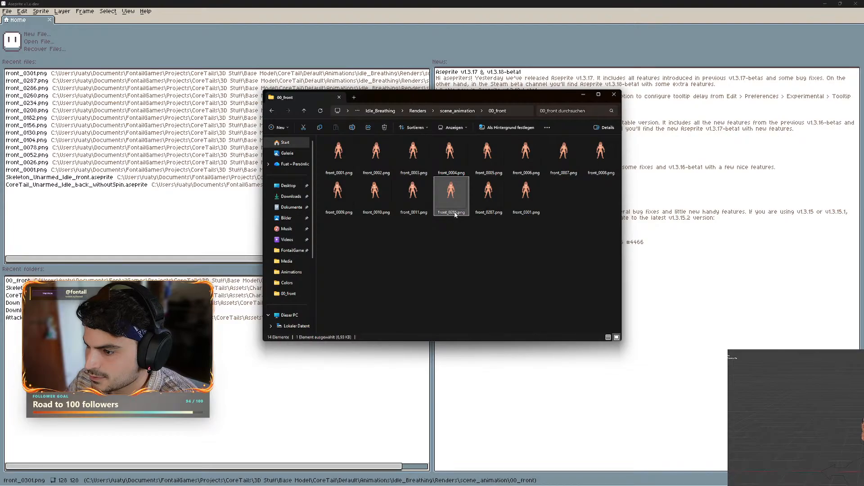
key("F2")
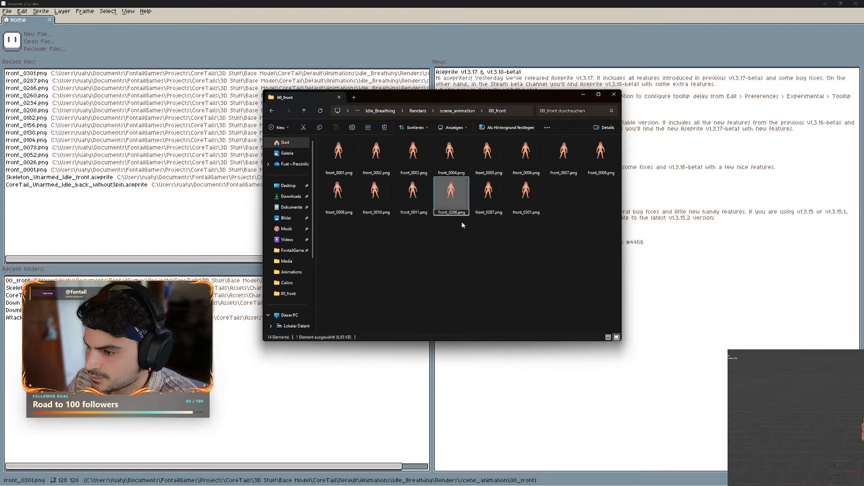
key("BackSpace")
key("BackSpace")
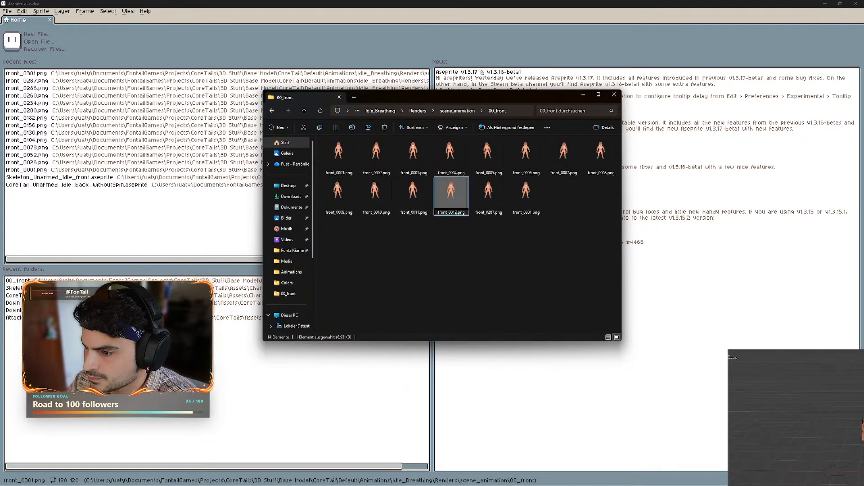
Rename the frame file front_0287.png as front_0013.png.
left_click(486, 215)
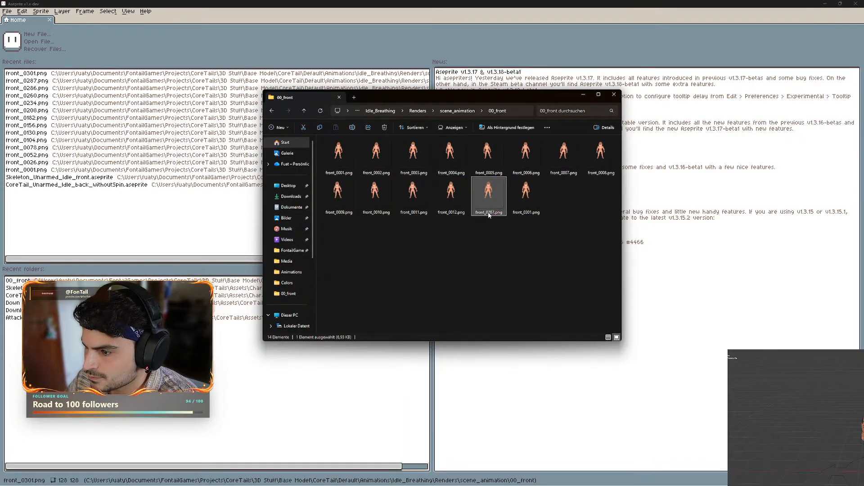
left_click(492, 214)
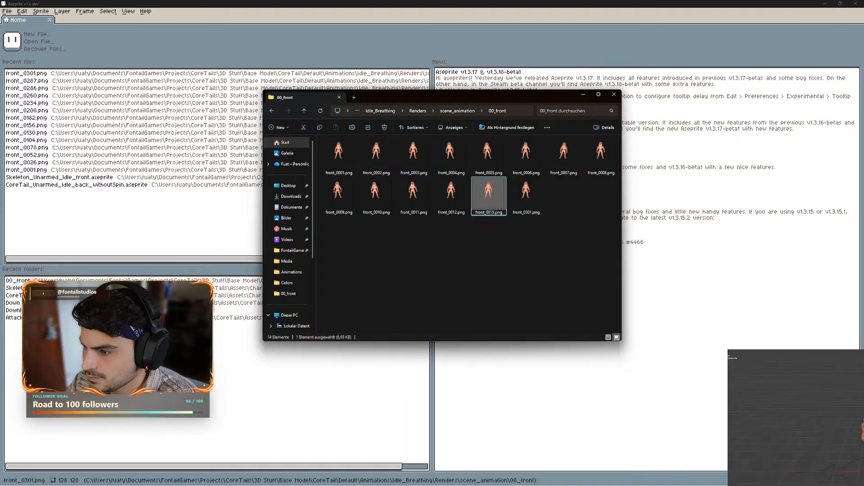
type("front_001")
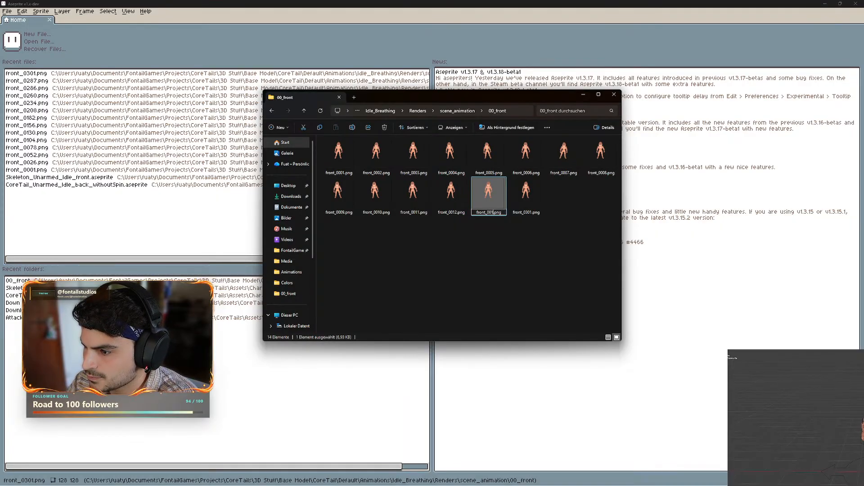
type("3")
left_click(503, 222)
Rename the last frame file, front_0301.png, as front_0014.png.
left_click(520, 215)
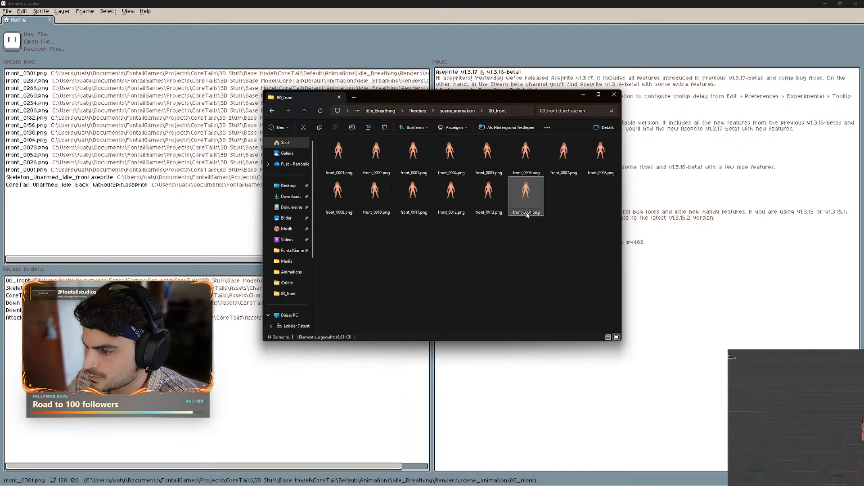
left_click(526, 213)
left_click(533, 212)
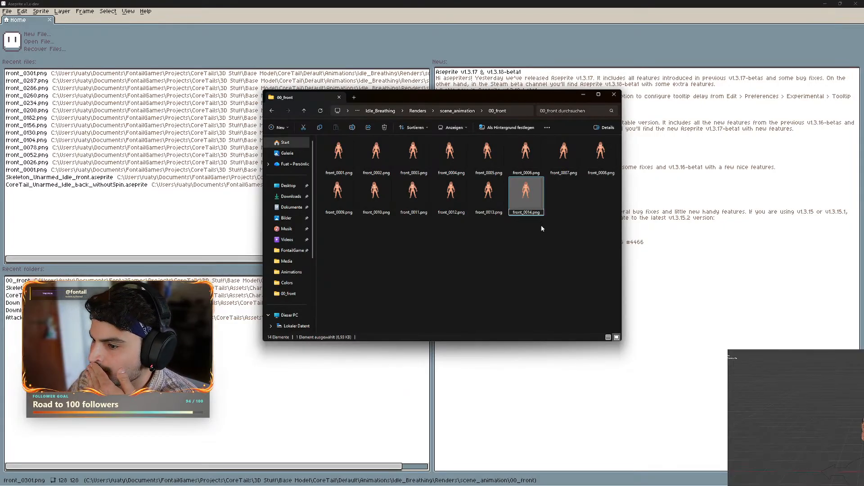
key("Return")
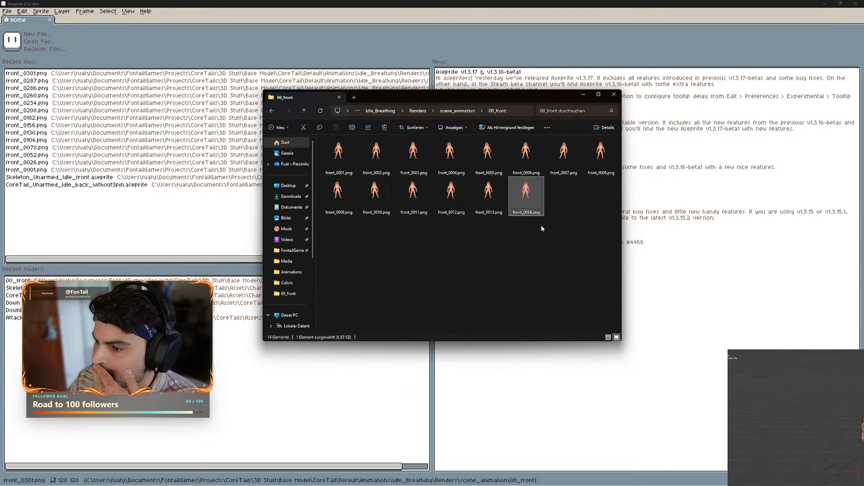
Open front_0001.png through front_0014.png together in Aseprite and load them as one animation with a frame duration of 100 ms.
left_click(541, 226)
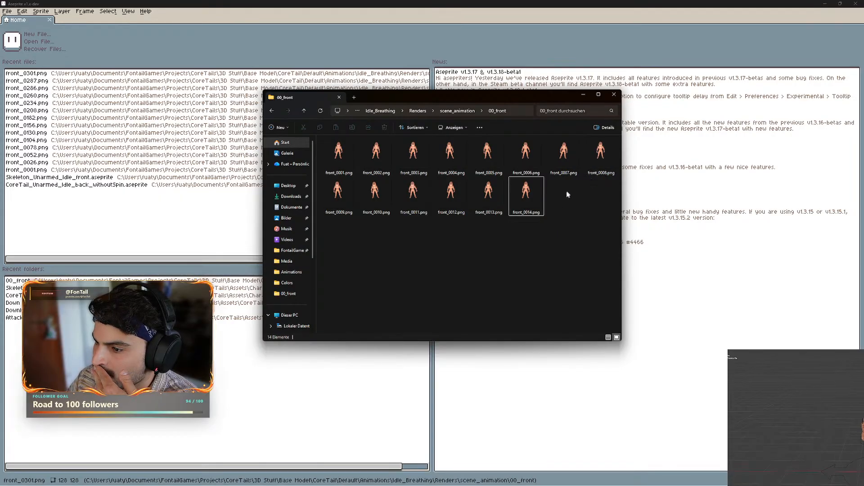
left_click(39, 41)
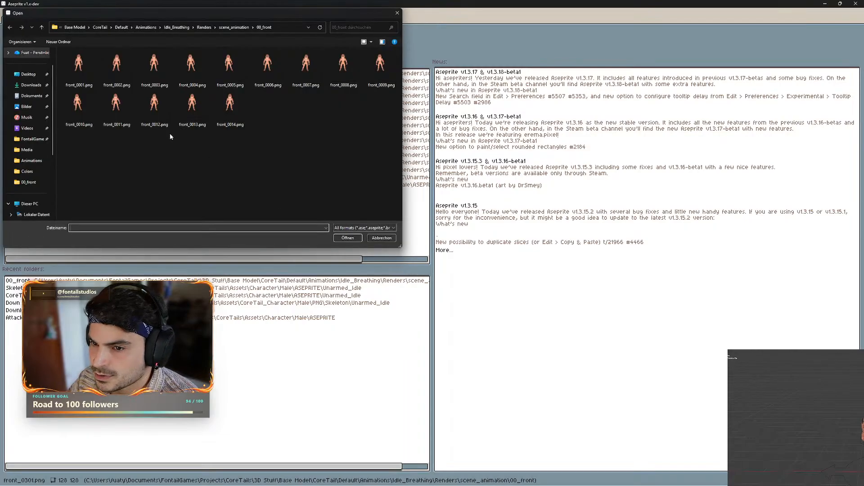
left_click(106, 150)
left_click(68, 61)
left_click(227, 117, "shift")
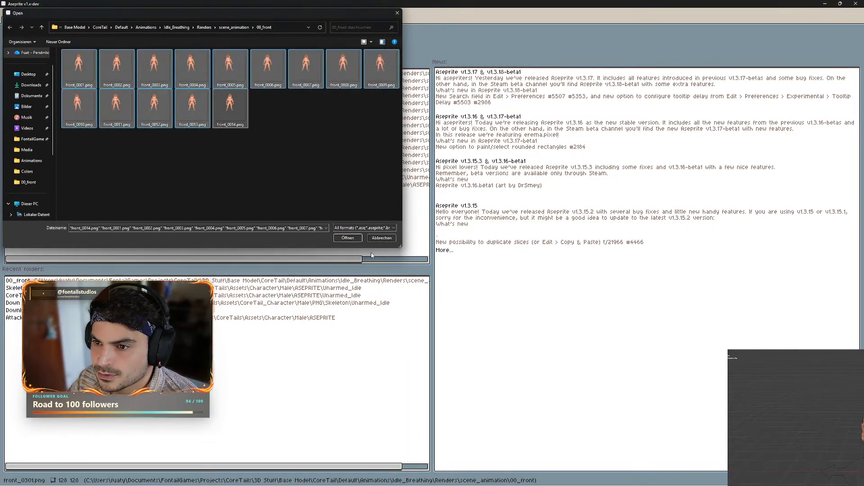
key("Return")
scroll(431, 235, "down", 5)
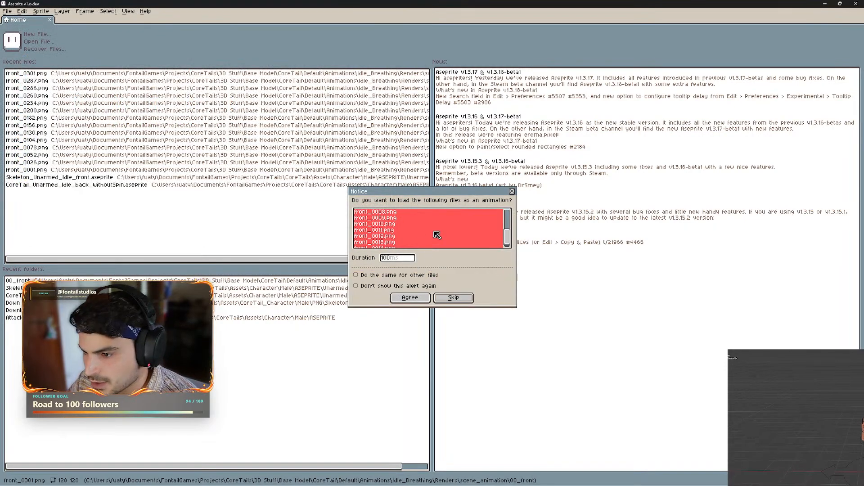
scroll(434, 235, "up", 5)
scroll(432, 234, "down", 5)
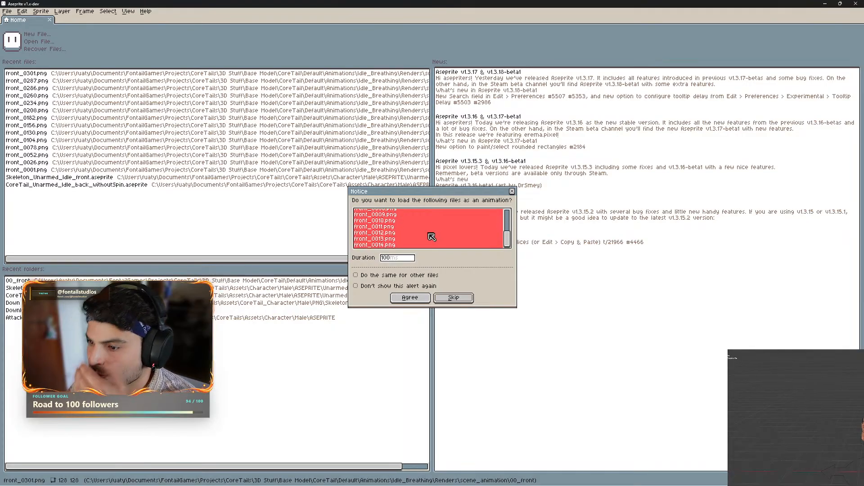
left_click(409, 298)
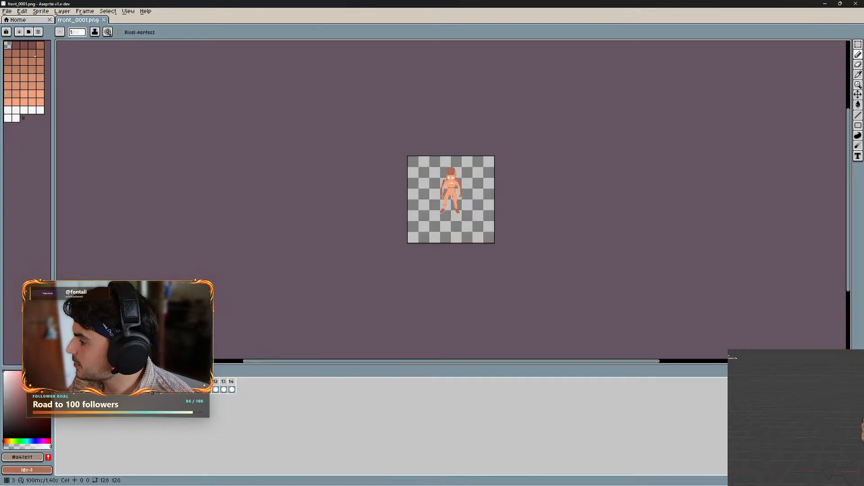
Play the loaded idle animation and check individual frames to judge how the figure moves.
key("Return")
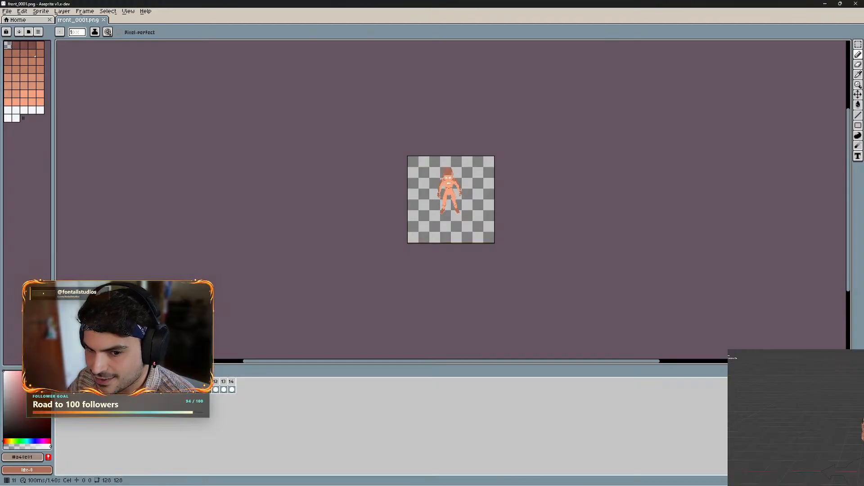
scroll(463, 206, "up", 5)
scroll(460, 212, "down", 1)
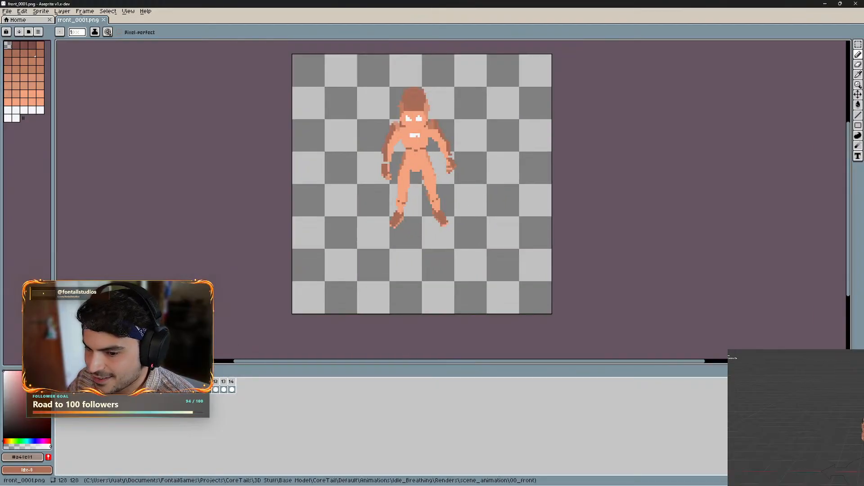
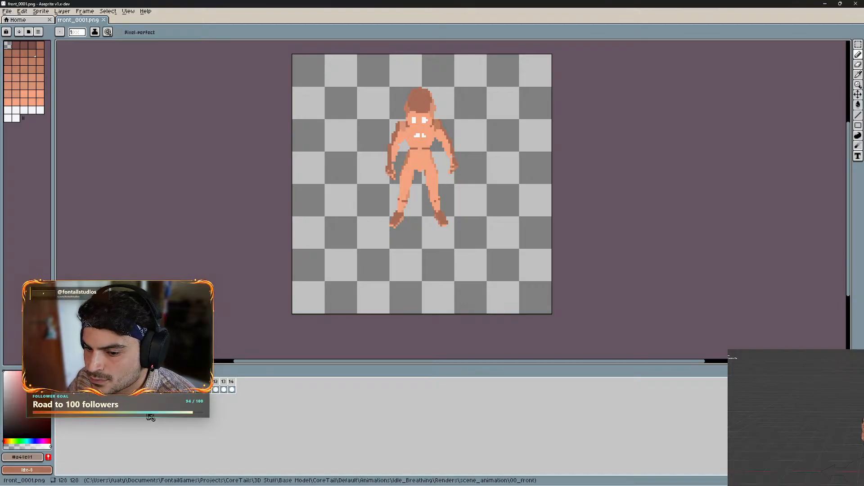
left_click(127, 390)
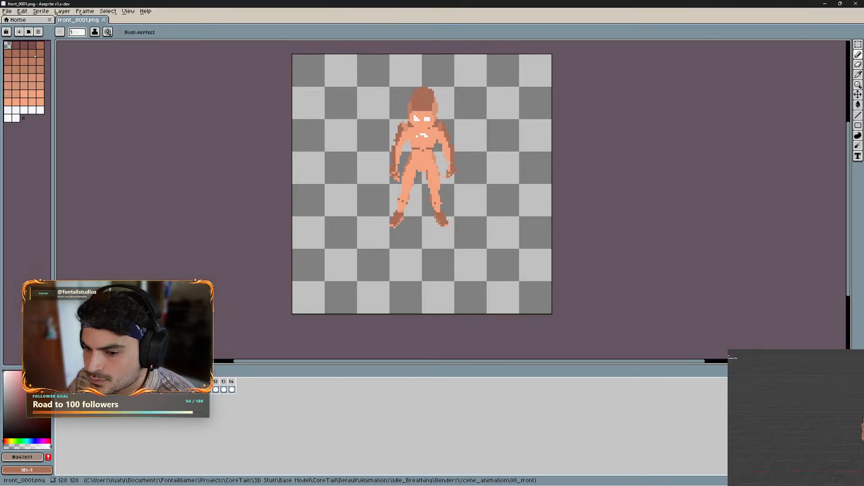
mouse_move(126, 383)
left_mouse_down()
mouse_move(192, 382)
mouse_move(127, 383)
left_mouse_up()
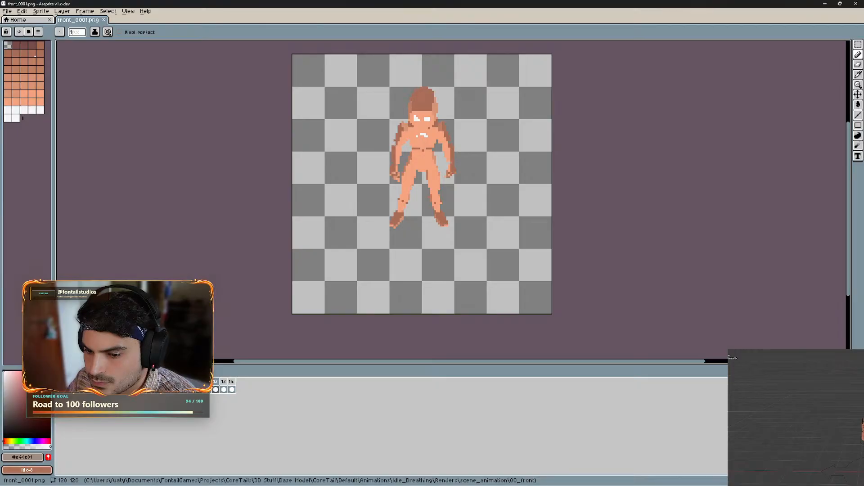
key("Return")
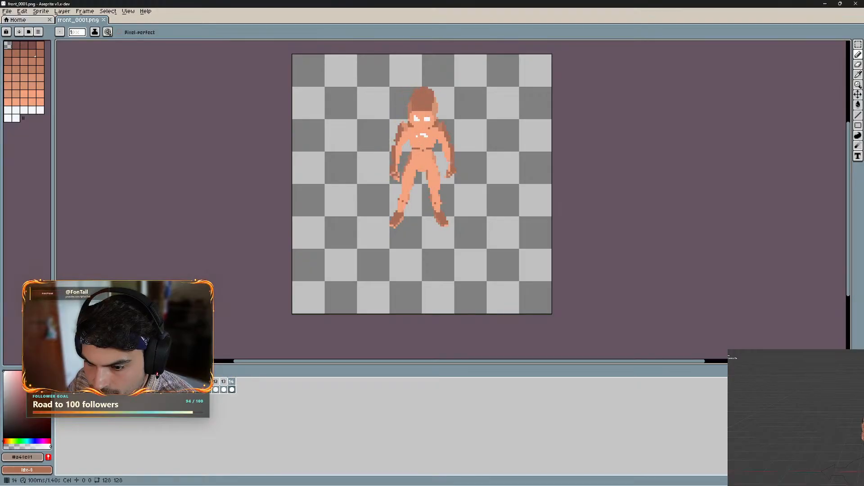
left_click(93, 12)
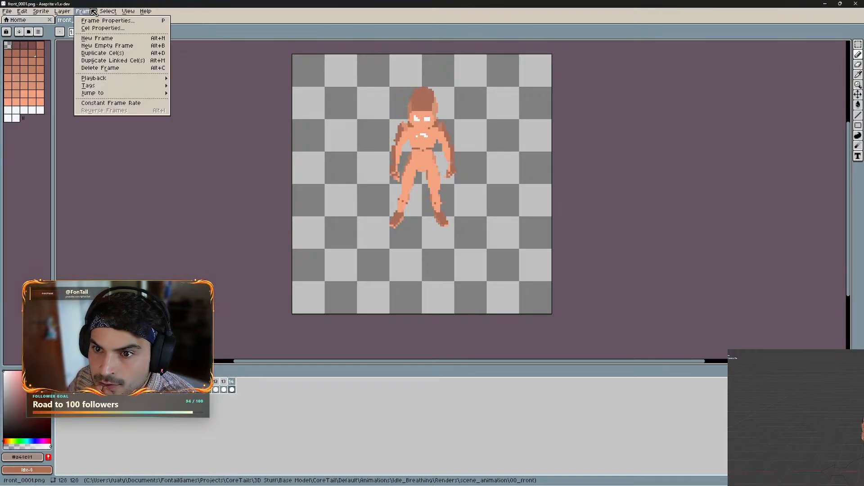
left_click(131, 21)
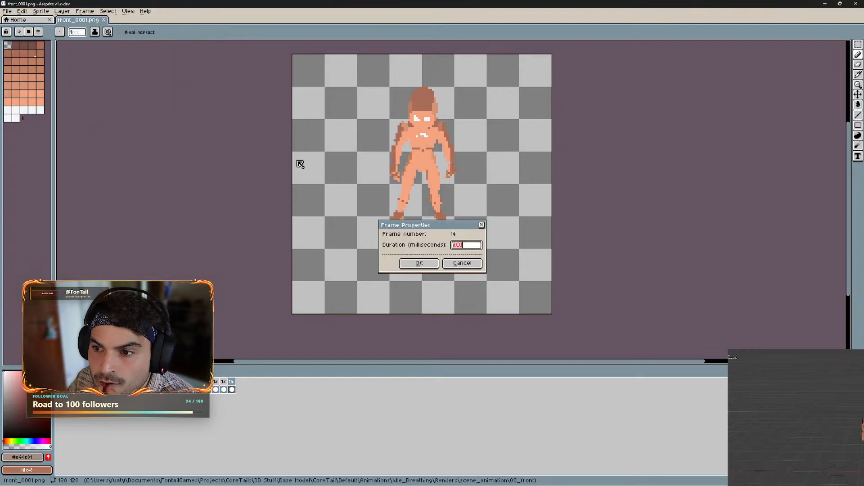
left_click(481, 226)
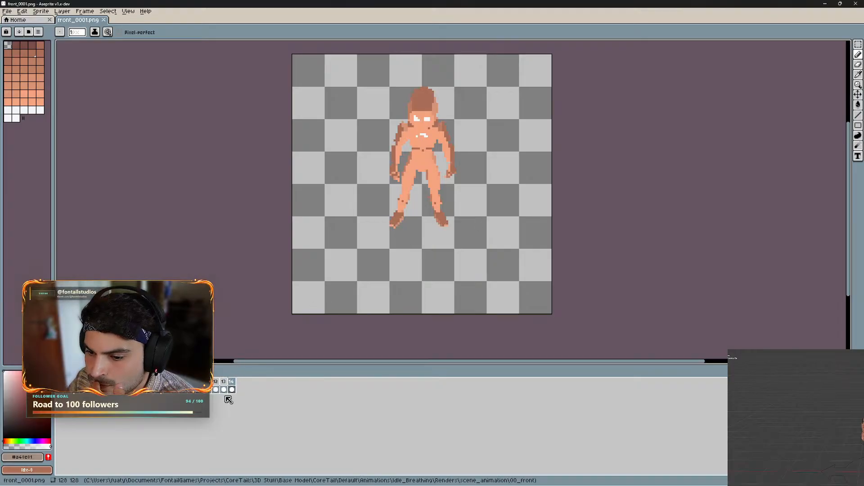
left_click(85, 10)
mouse_move(94, 93)
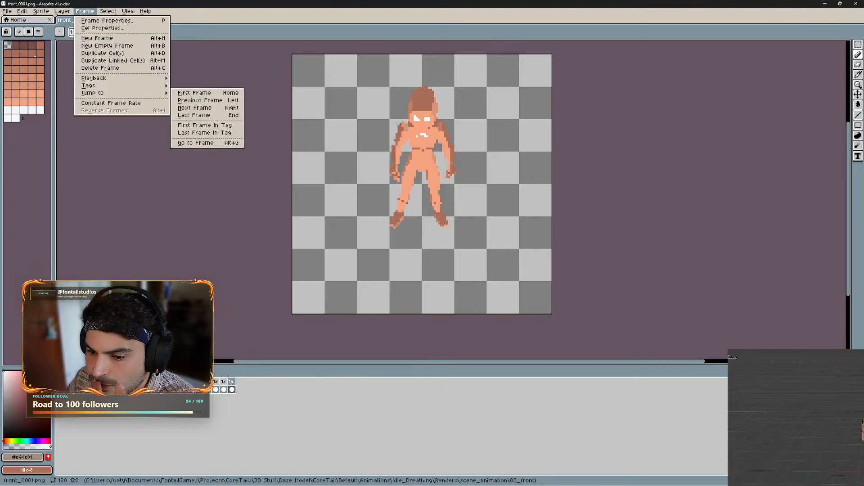
key("Escape")
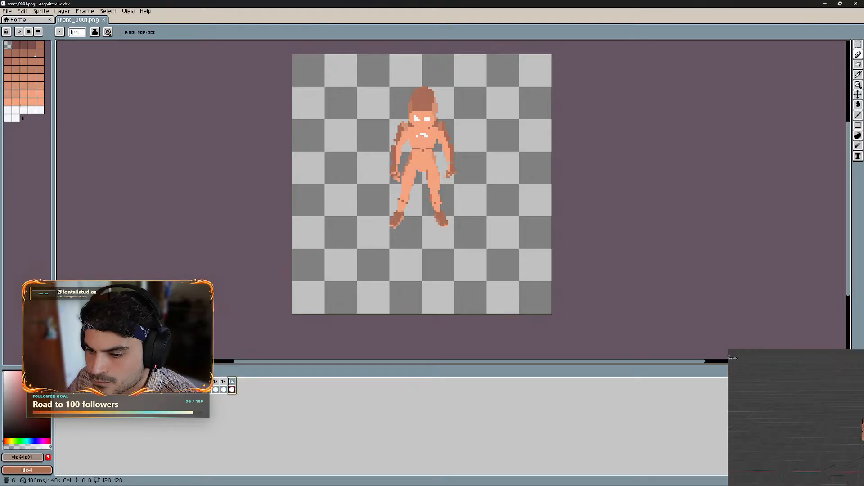
Choose playback speed 1x for the animation and play it back.
left_click(232, 382, "shift")
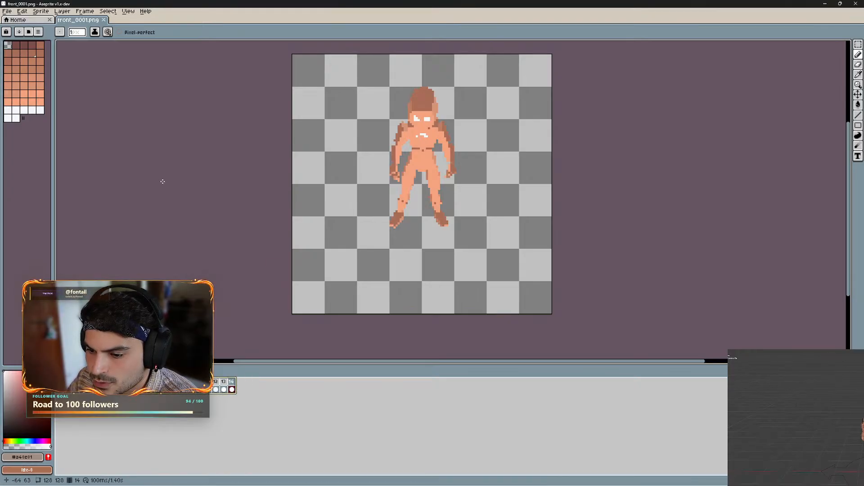
left_click(84, 11)
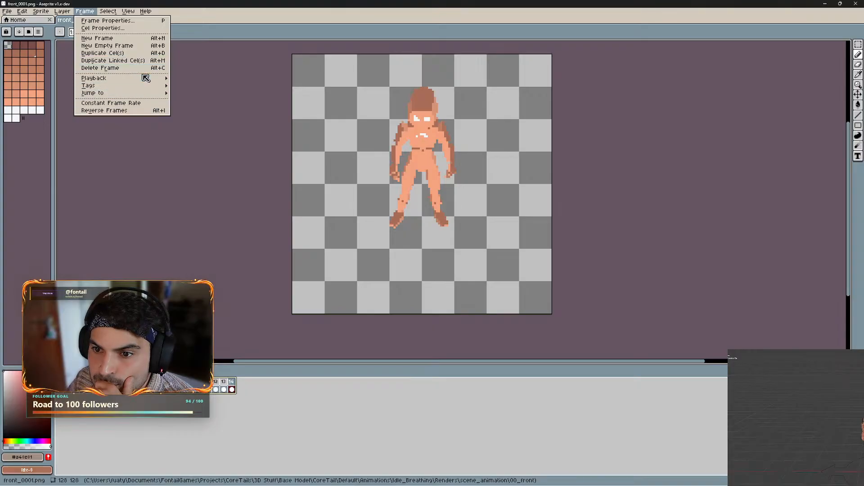
mouse_move(147, 79)
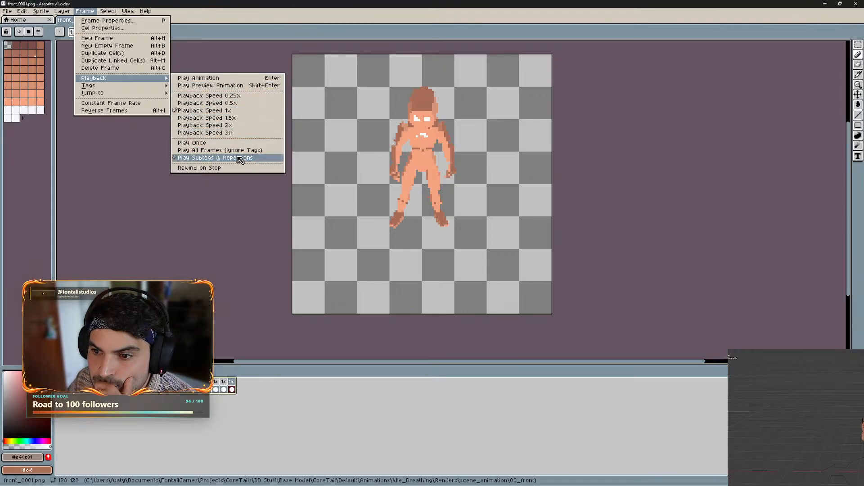
left_click(224, 111)
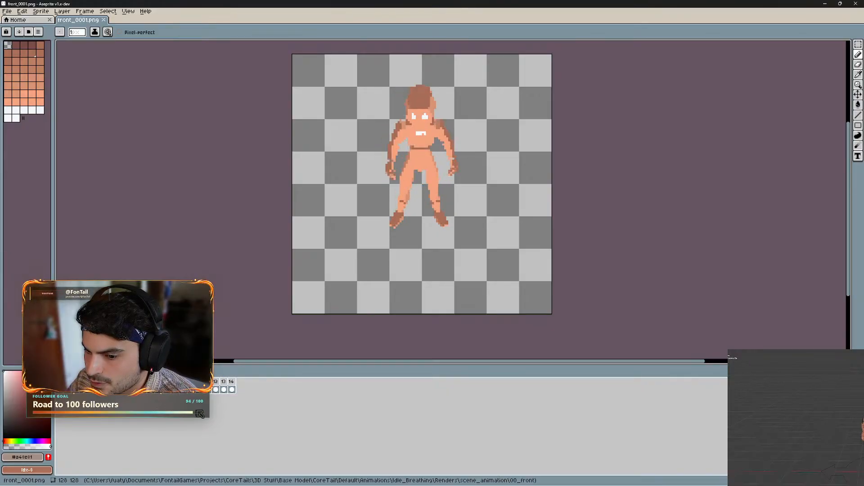
key("Return")
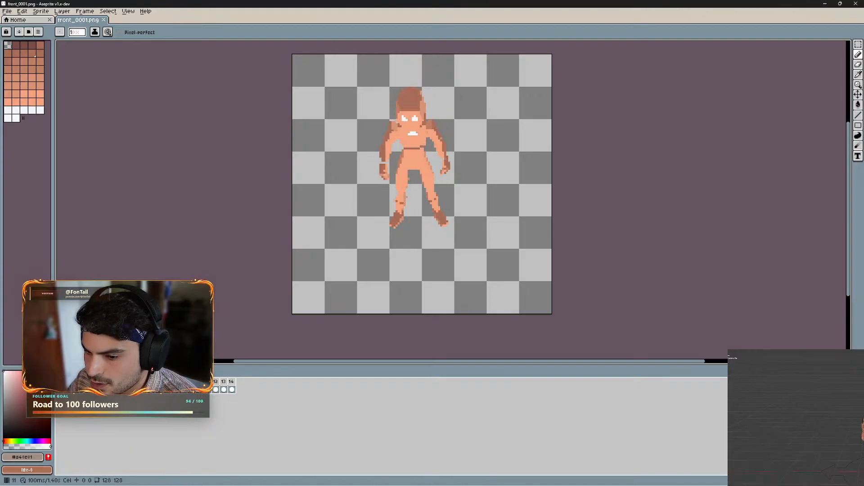
Delete frames 14 and 13 from the end of the animation and play the shortened loop.
left_click(224, 387)
left_click(231, 384)
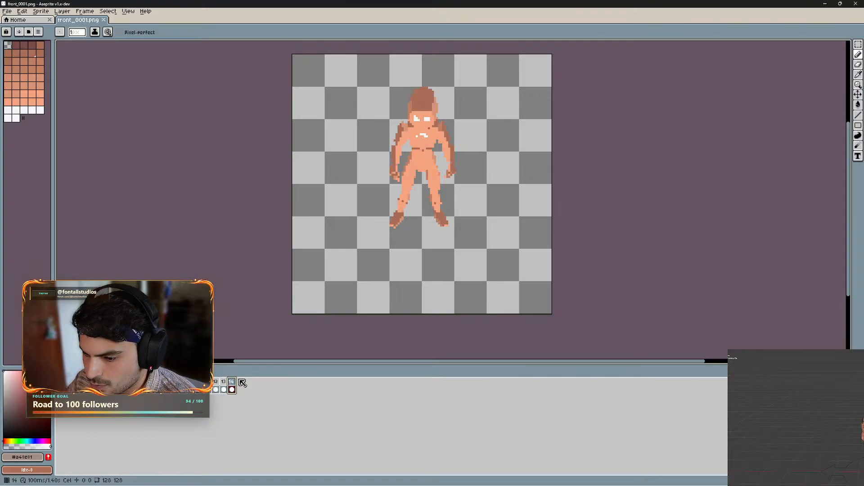
key("Delete")
left_click(226, 382)
left_click(216, 383)
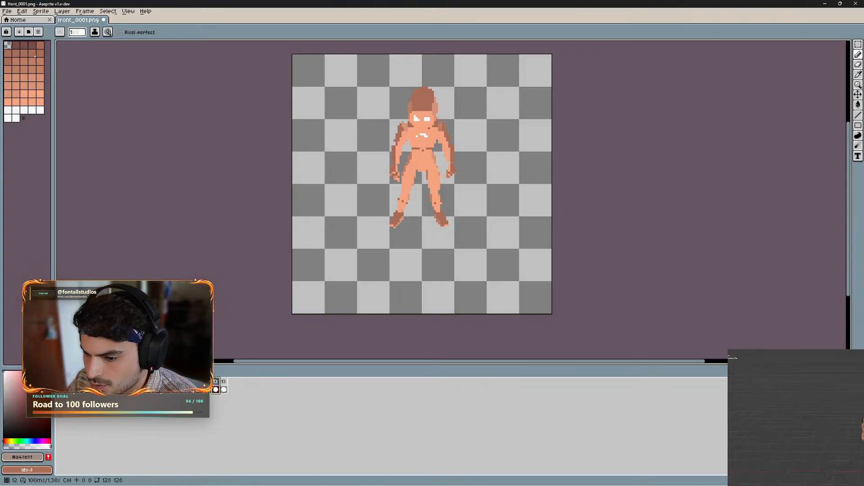
key("Left")
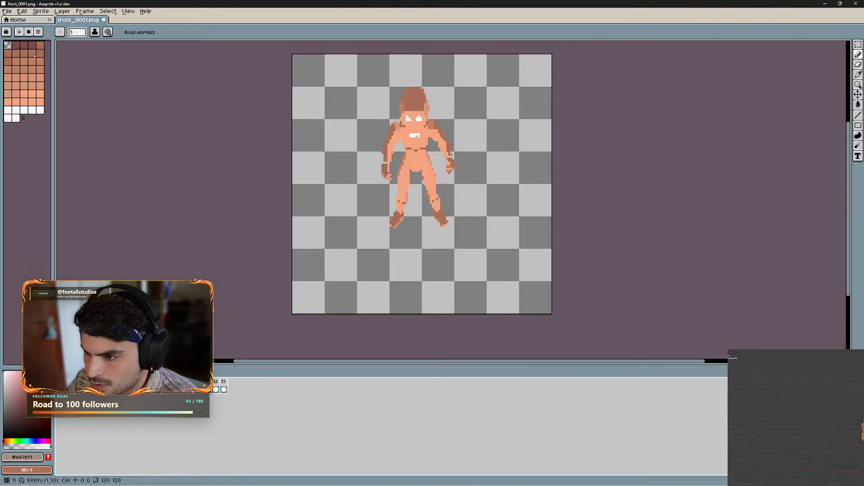
left_click(220, 385)
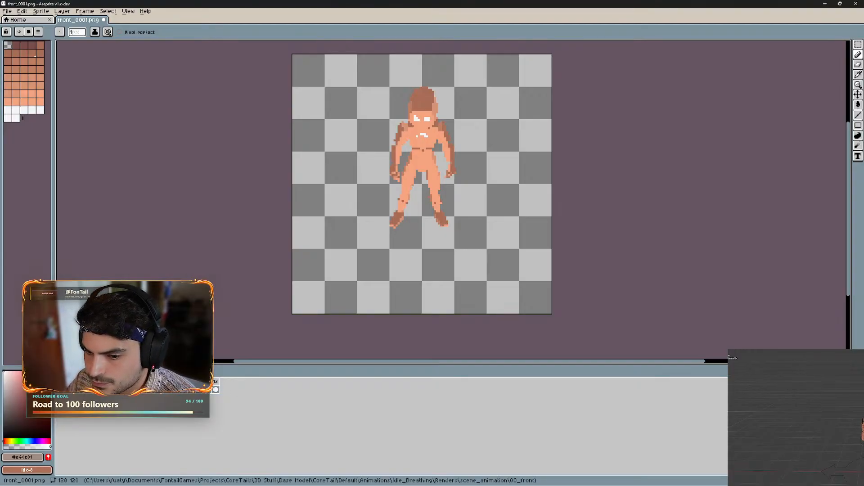
key("Return")
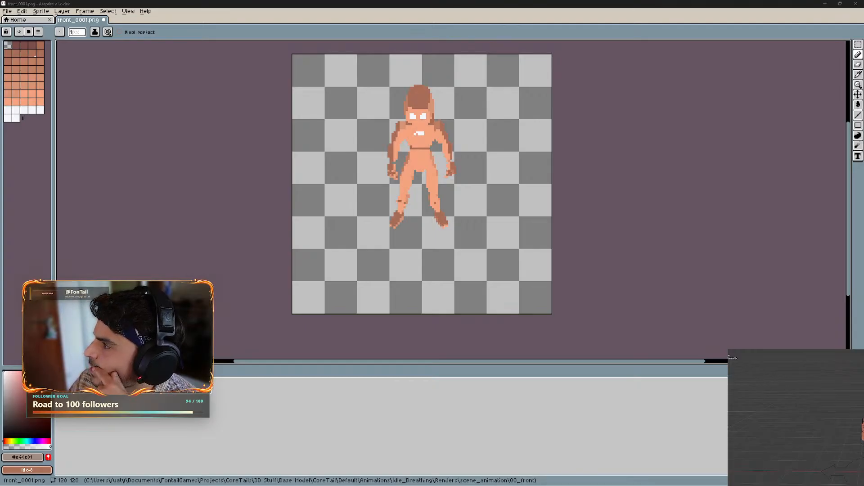
Switch to the browser and examine the r/PixelArt post comparing idle animations with different frame counts, including its comments, then close it.
left_click_drag(863, 135, 491, 113)
left_click_drag(585, 6, 440, 13)
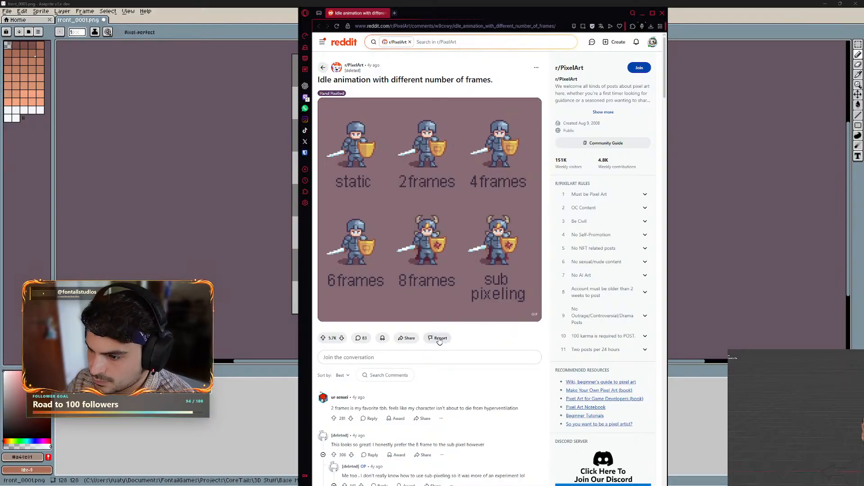
scroll(439, 340, "down", 1)
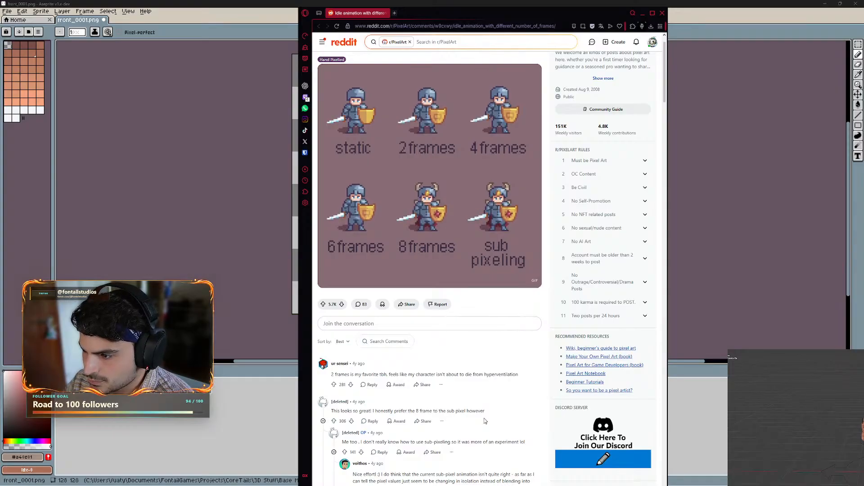
scroll(532, 387, "up", 1)
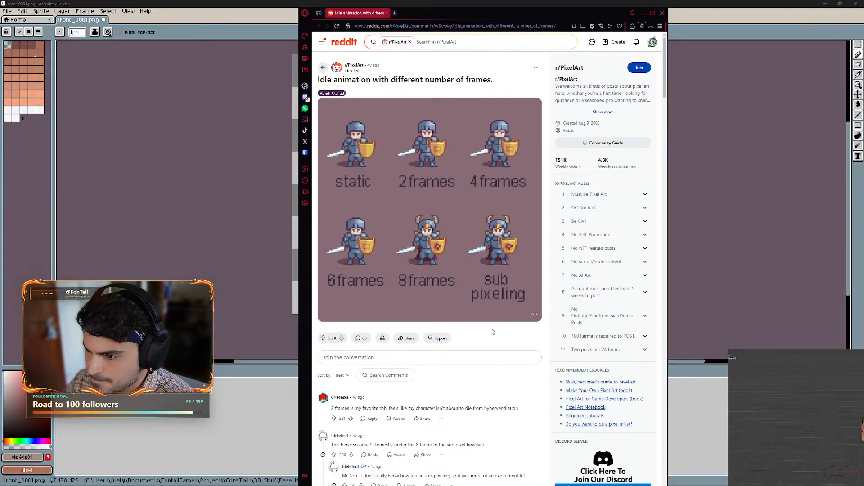
scroll(492, 331, "down", 3)
scroll(492, 331, "down", 4)
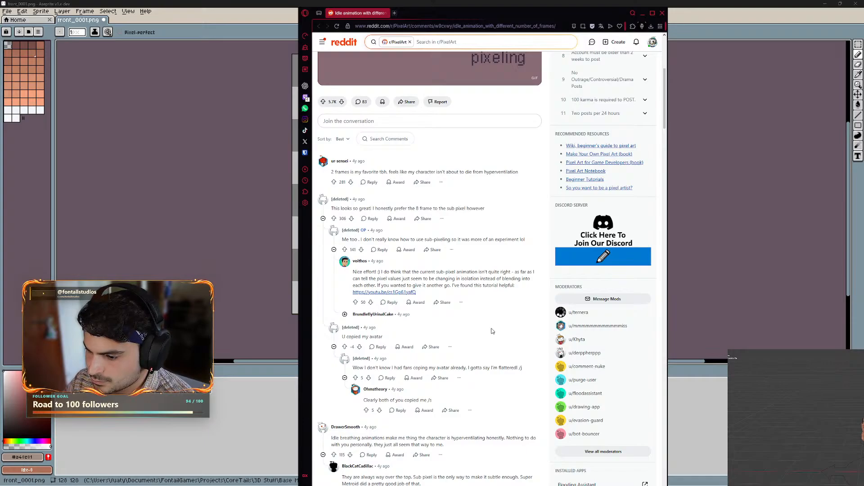
scroll(492, 331, "down", 5)
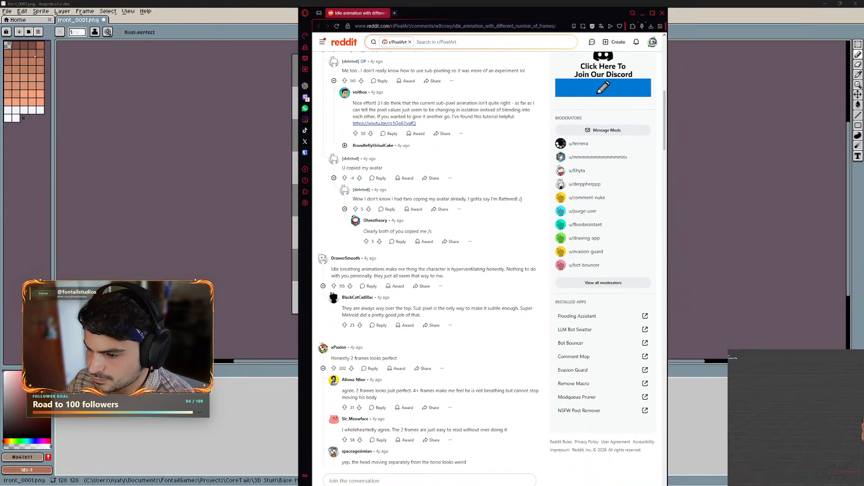
scroll(492, 331, "down", 1)
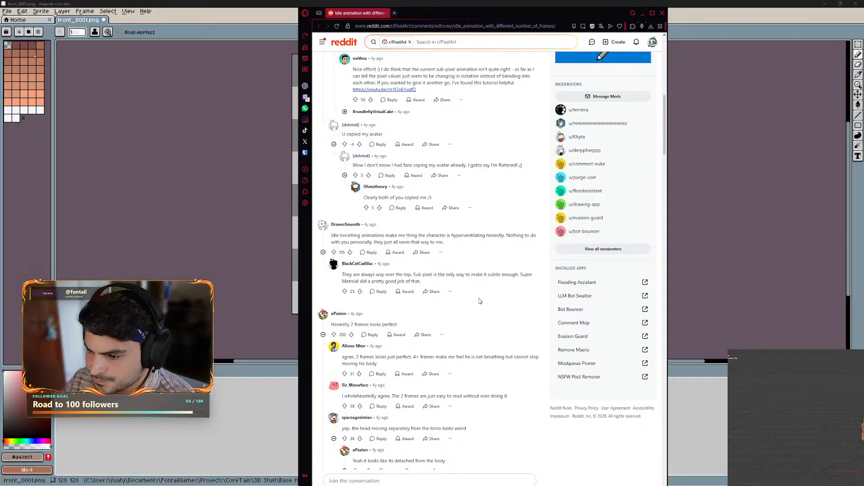
scroll(449, 312, "up", 15)
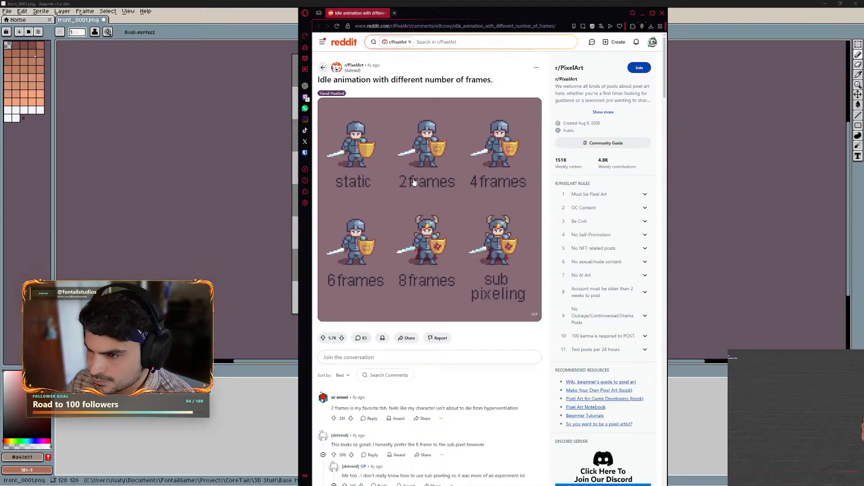
left_click(663, 13)
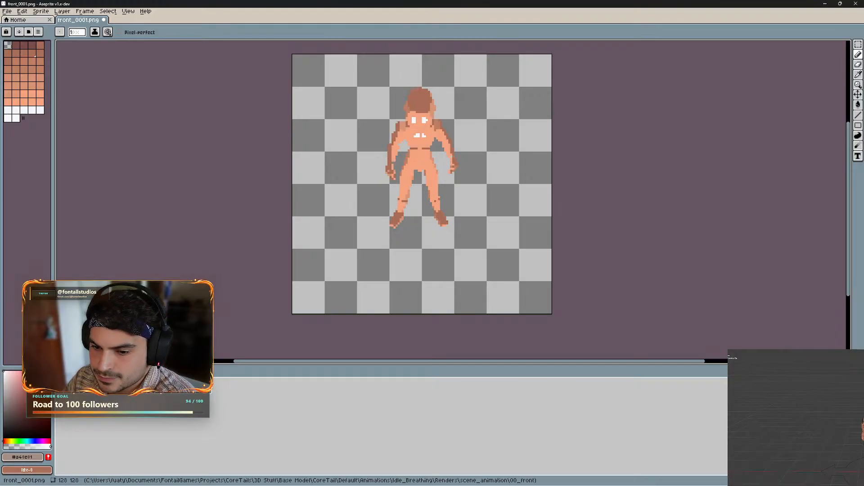
Play the idle animation at 0.25x and again at 1x playback speed to compare the motion, and stop playback.
left_click(85, 11)
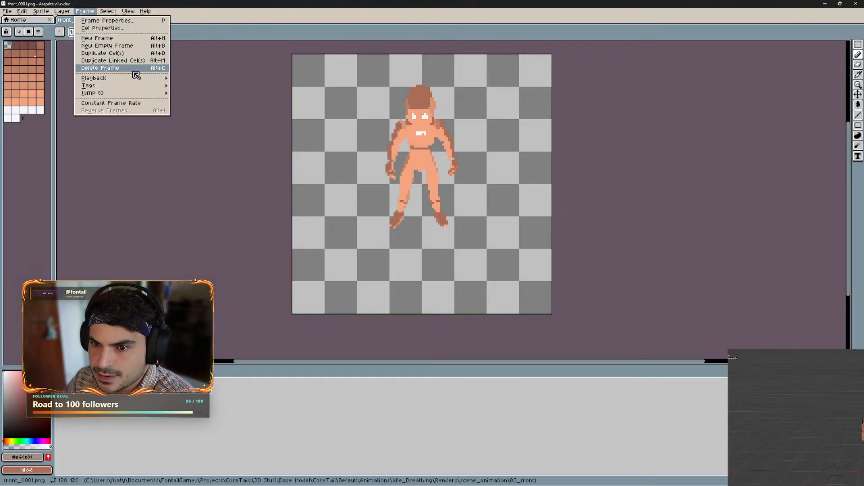
mouse_move(135, 78)
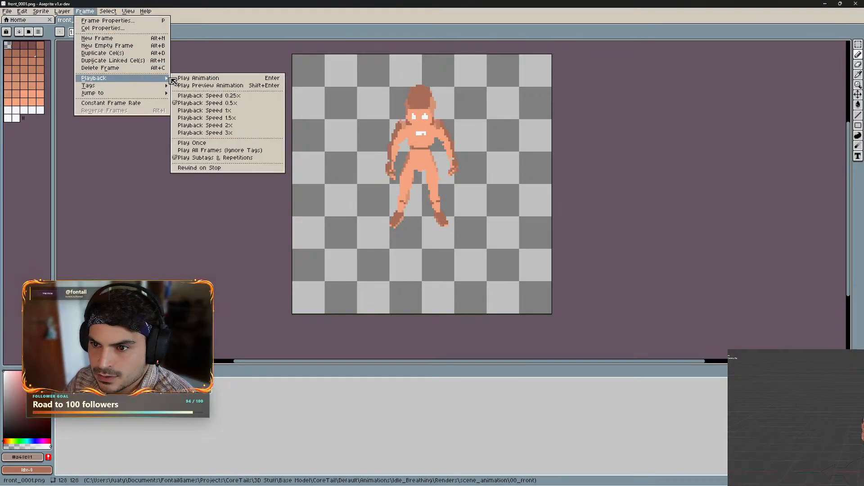
left_click(204, 96)
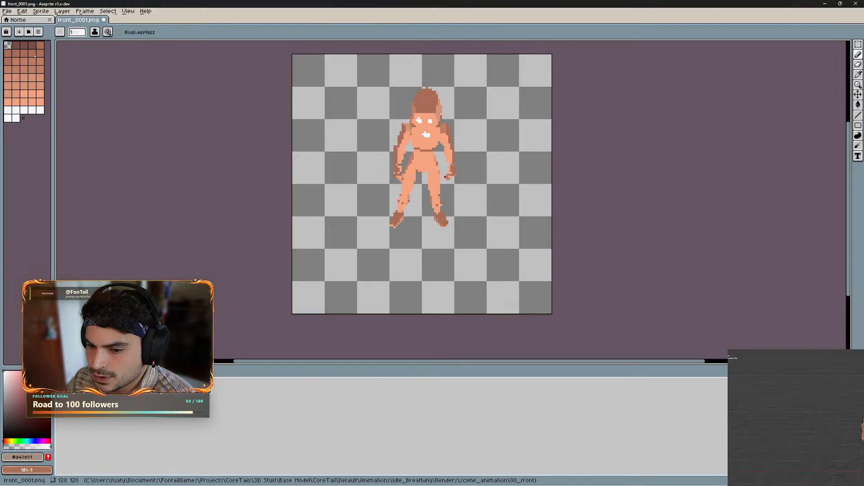
left_click(84, 11)
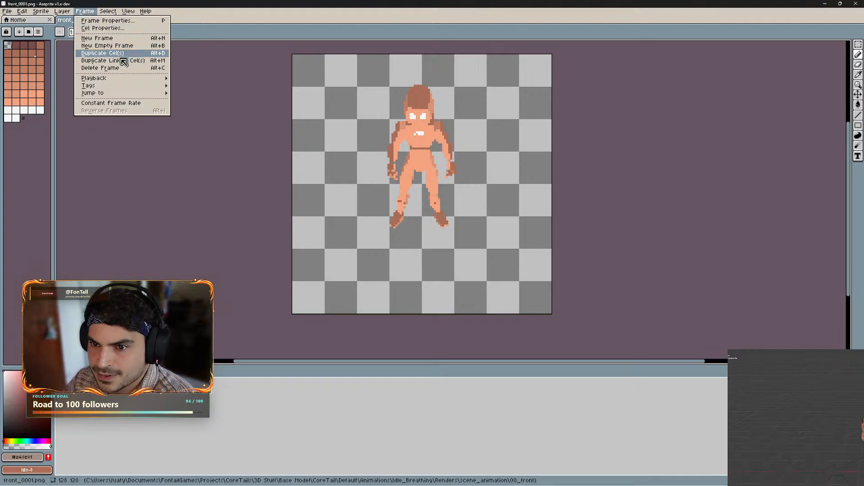
mouse_move(104, 78)
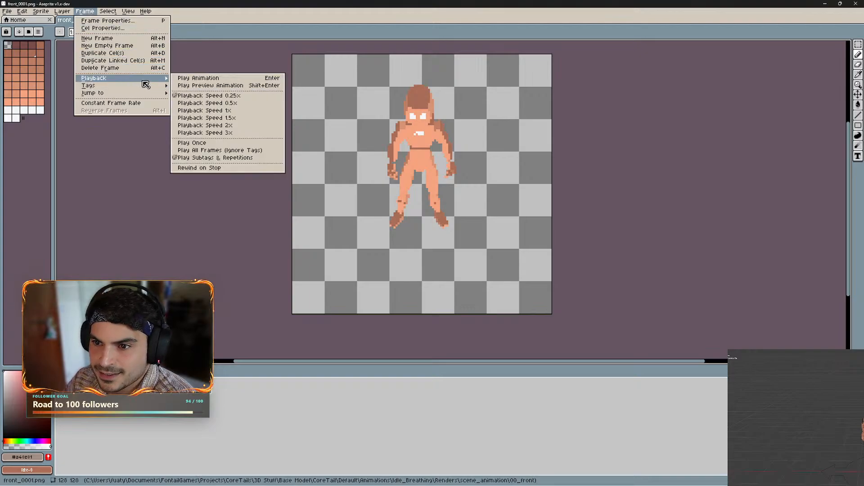
left_click(222, 112)
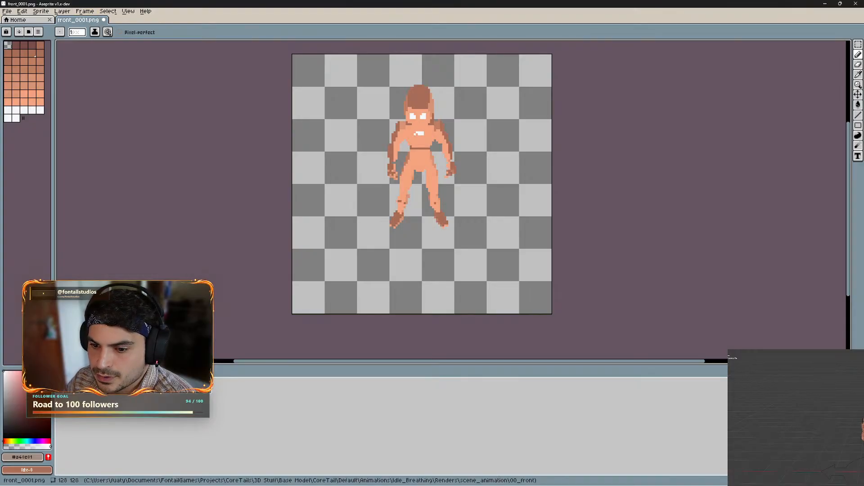
key("Return")
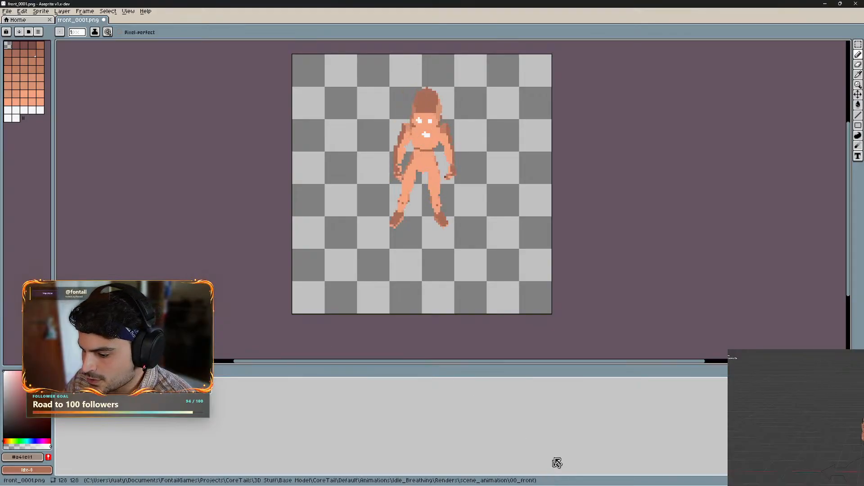
Switch to Godot, run the demo_room scene, examine the character's walking and idle animations in several directions, and close the game.
key("super")
left_click(529, 478)
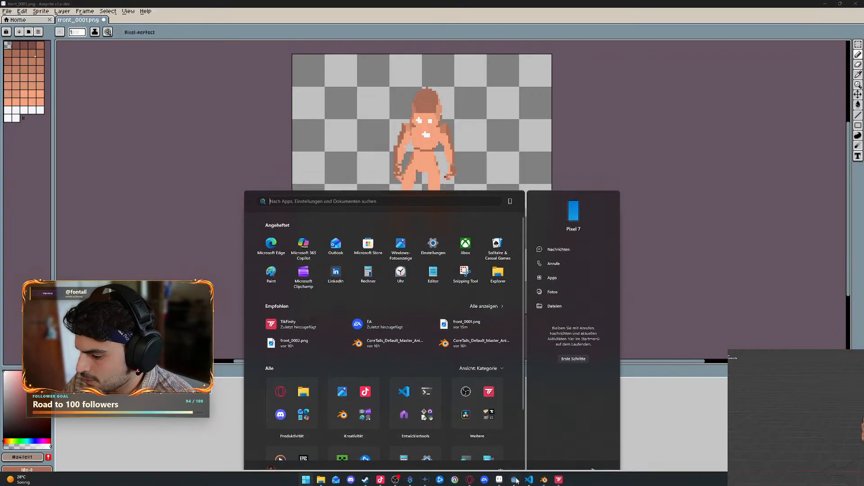
left_click(790, 15)
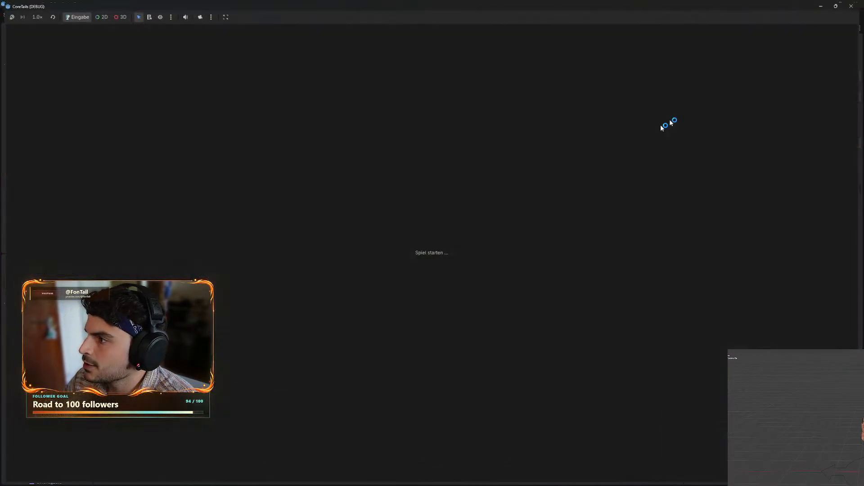
key("s")
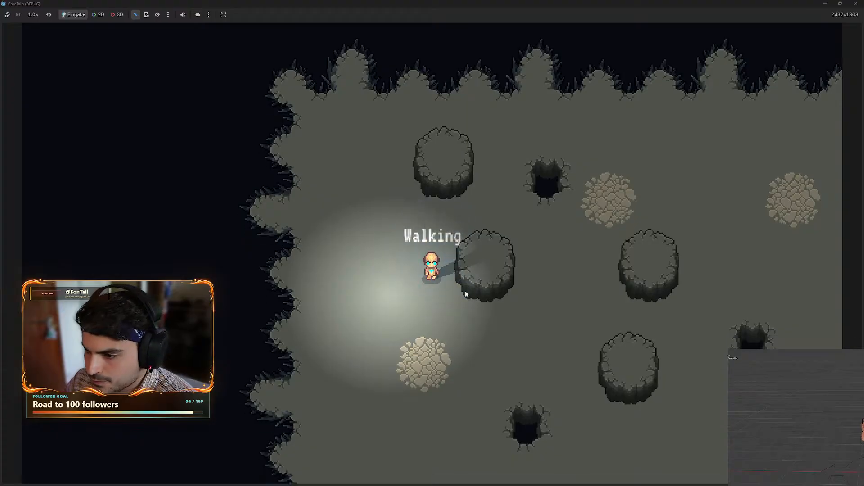
key("d")
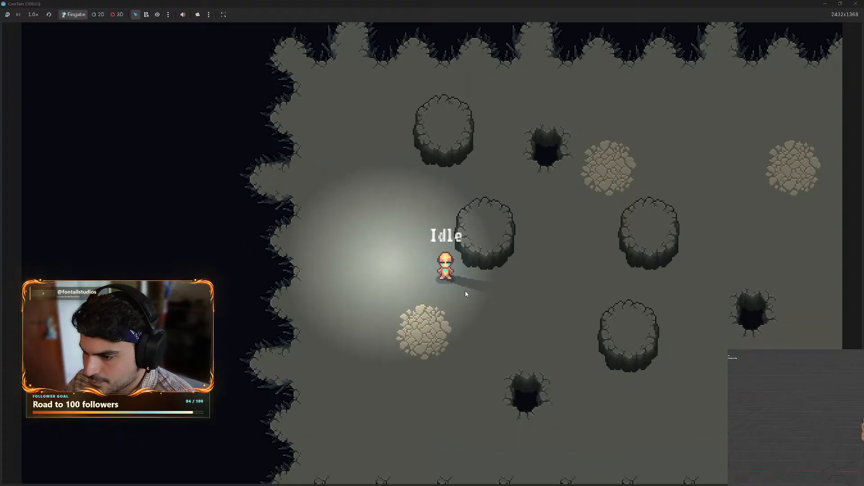
key("d")
key("s")
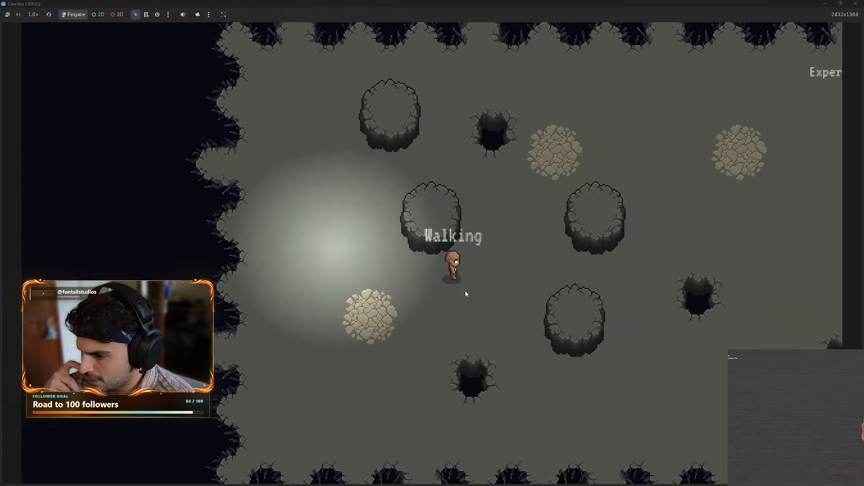
key("w")
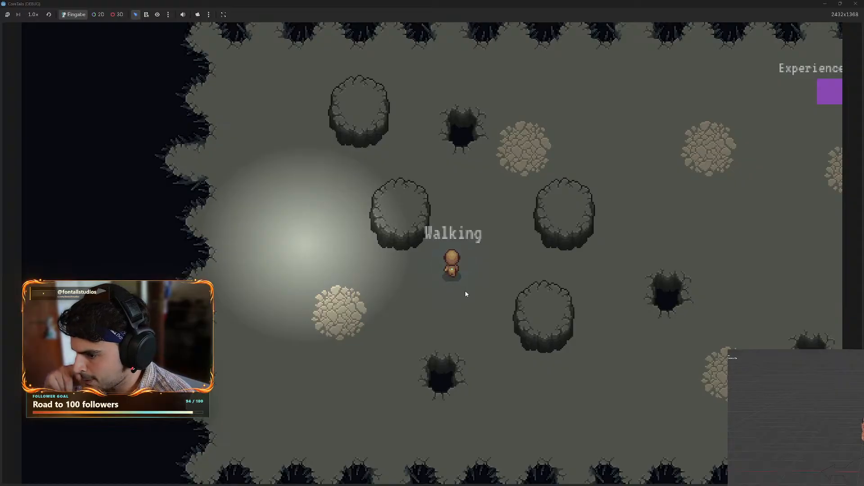
key("d")
key("s")
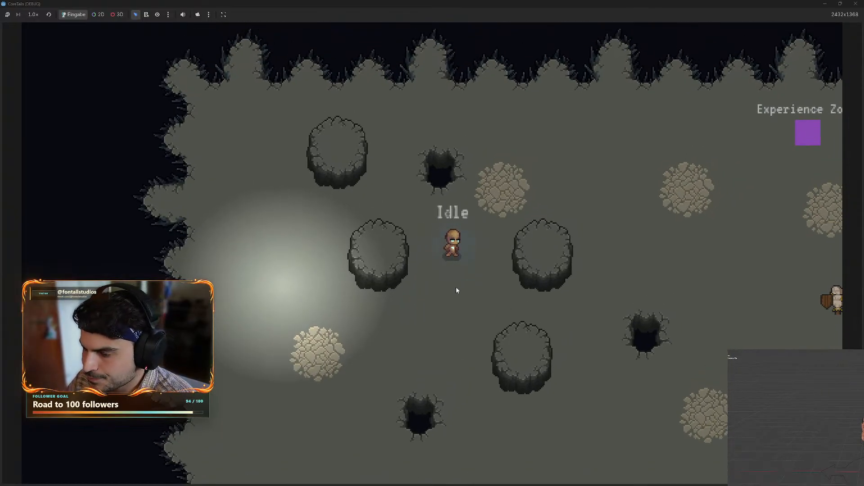
key("d")
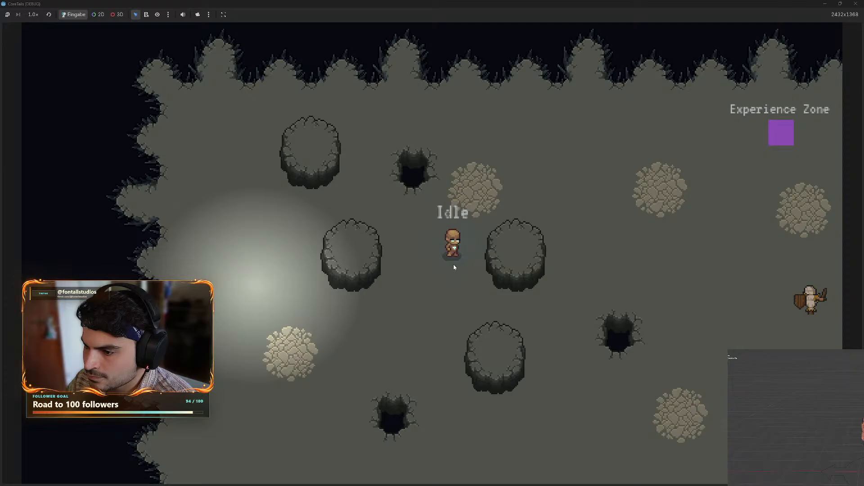
left_click(855, 4)
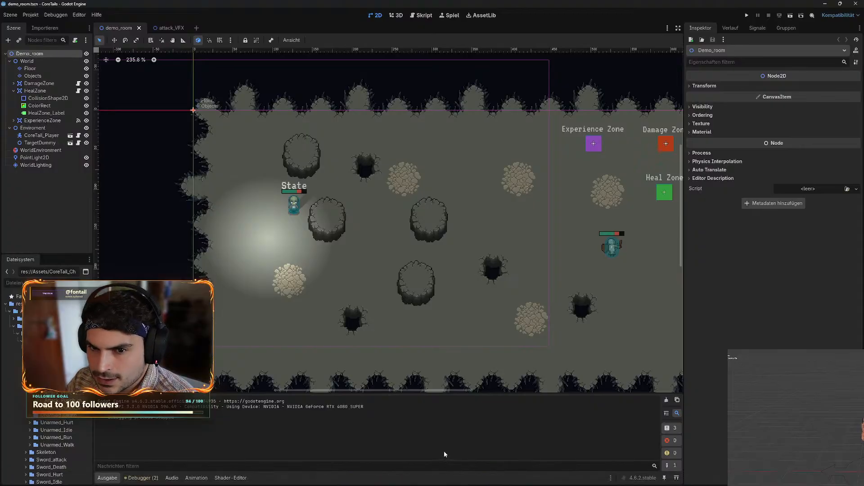
Run the demo_room scene again and test the character's walking, running and action inputs near the target dummy.
left_click(791, 15)
left_click(541, 291)
key("s")
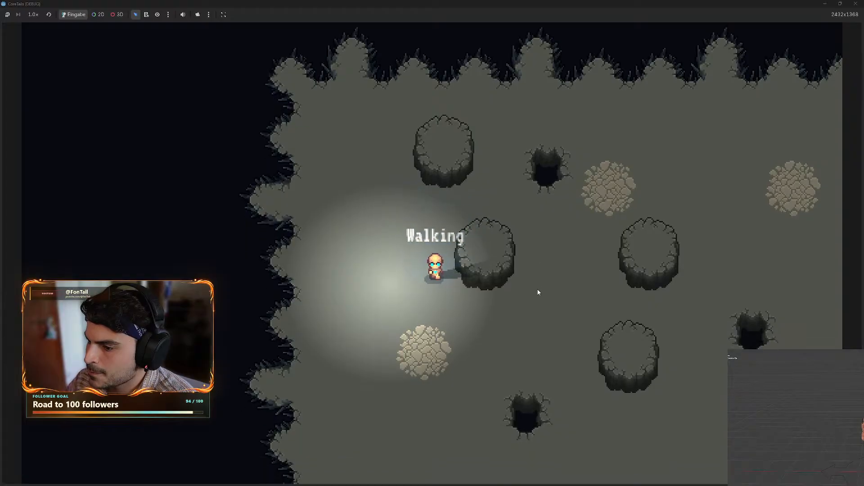
key("shift+d")
key("shift+w")
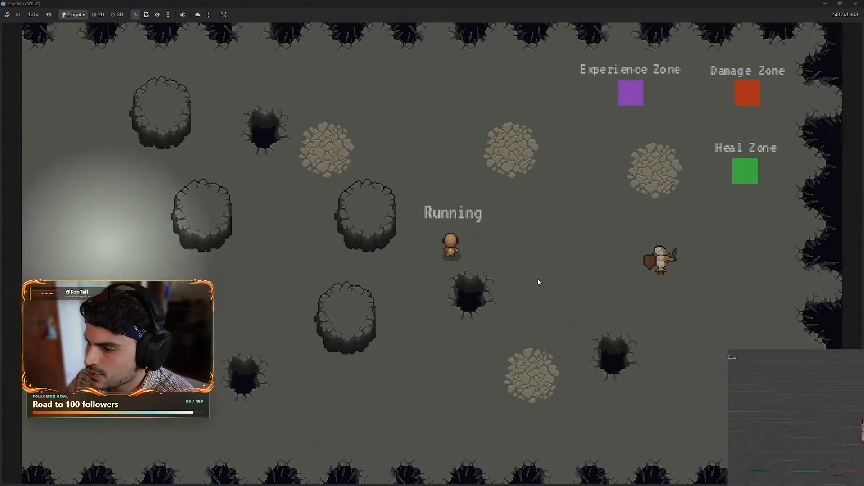
key("shift+d")
left_click(553, 329)
key("a")
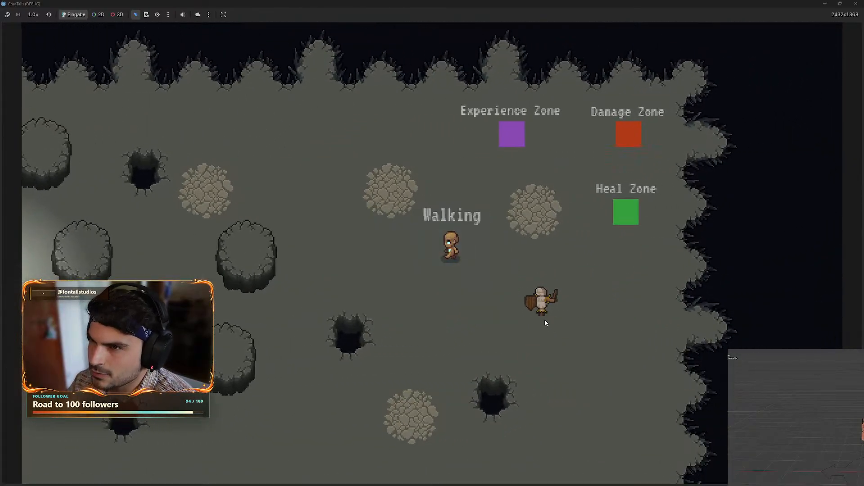
key("space")
key("s")
key("shift+a")
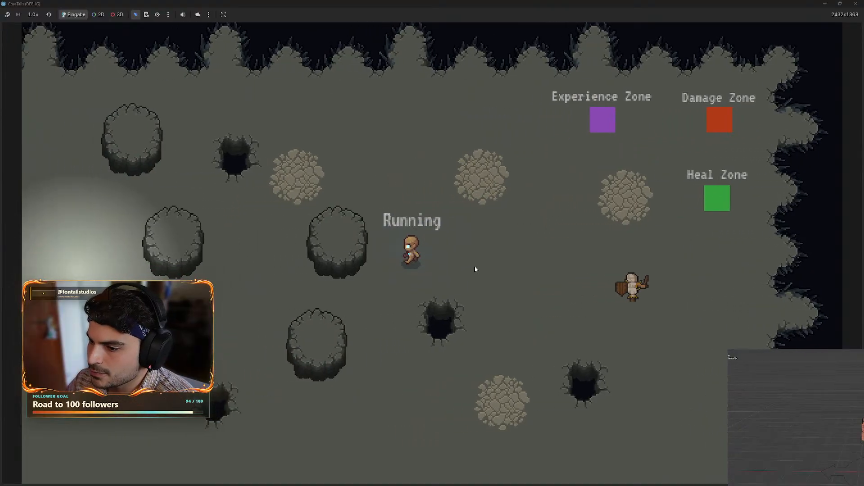
Run the character through the cave in all four directions to examine its running animation and direction changes.
key("shift+s")
key("shift+d")
key("shift+w")
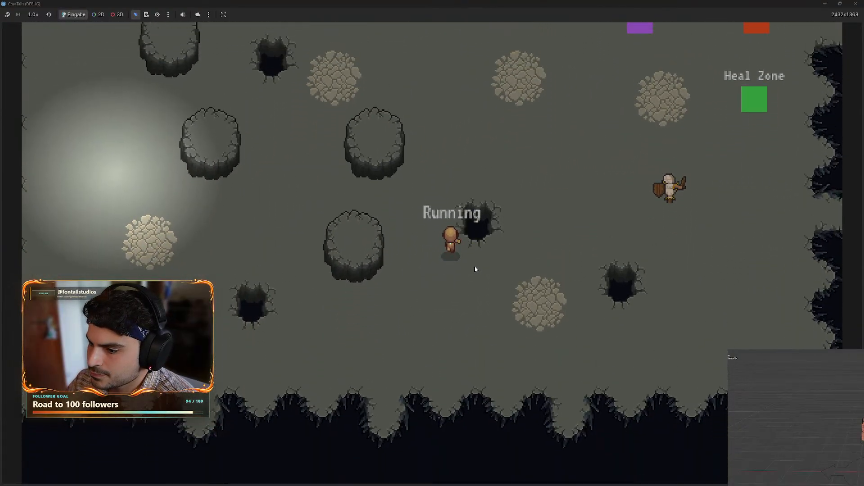
key("shift+s")
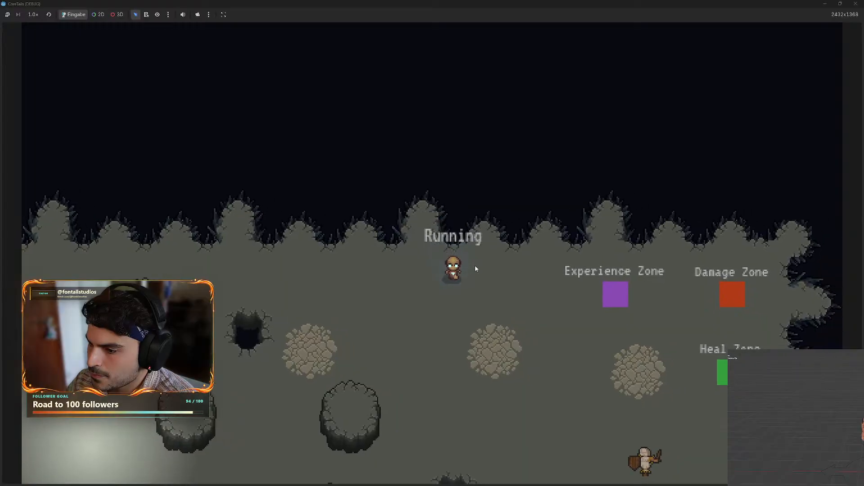
key("shift+a")
key("shift+w")
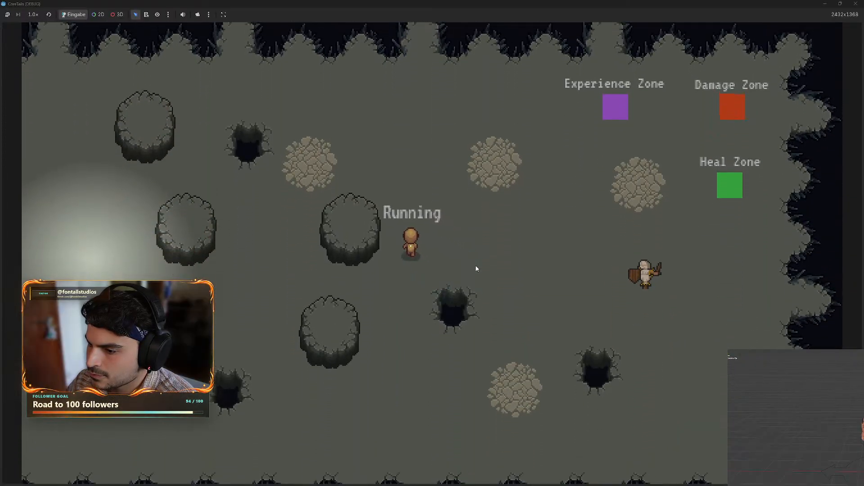
key("shift+d")
key("shift+s")
key("shift+a")
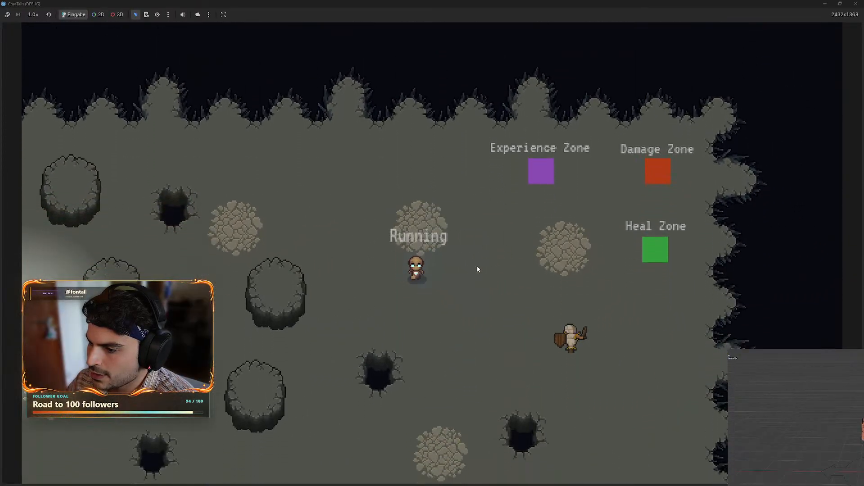
key("shift+w")
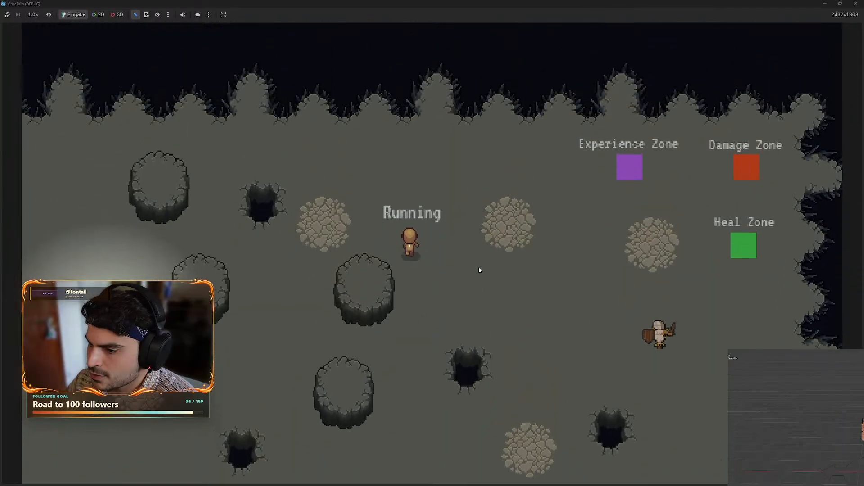
key("shift+a")
key("shift+s")
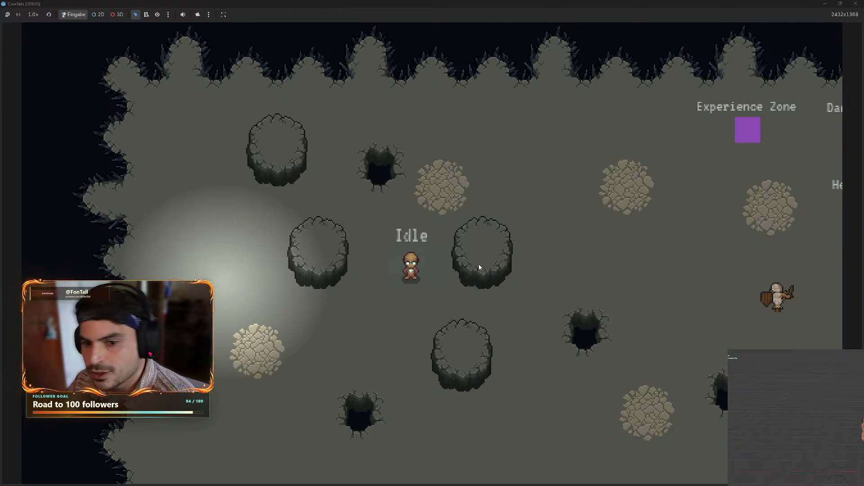
Walk and run the character in short stretches with pauses to examine its idle animation, and stop the game.
key("s")
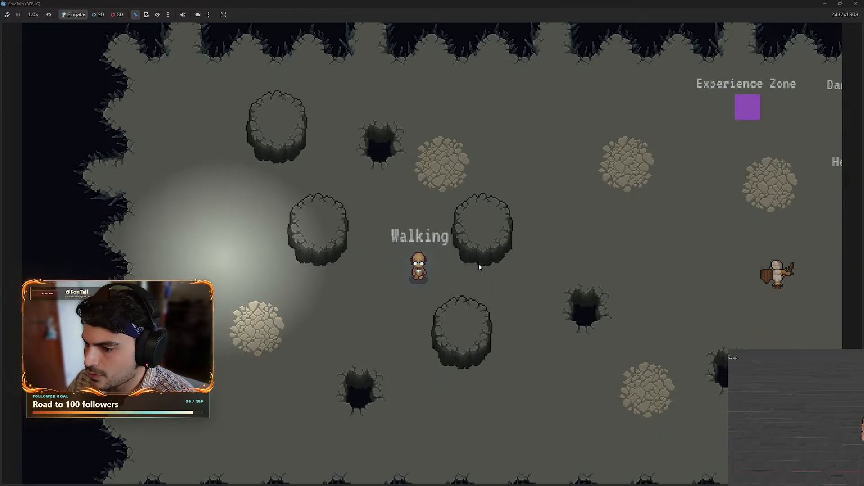
key("shift+d")
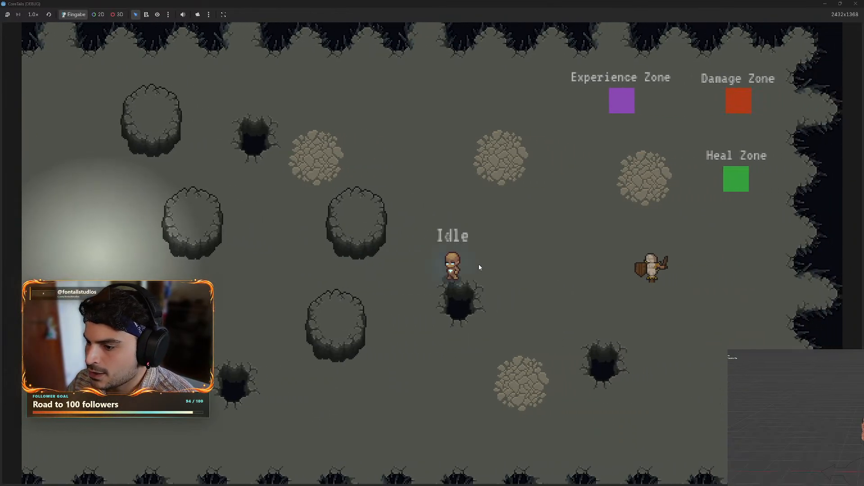
key("d")
key("w")
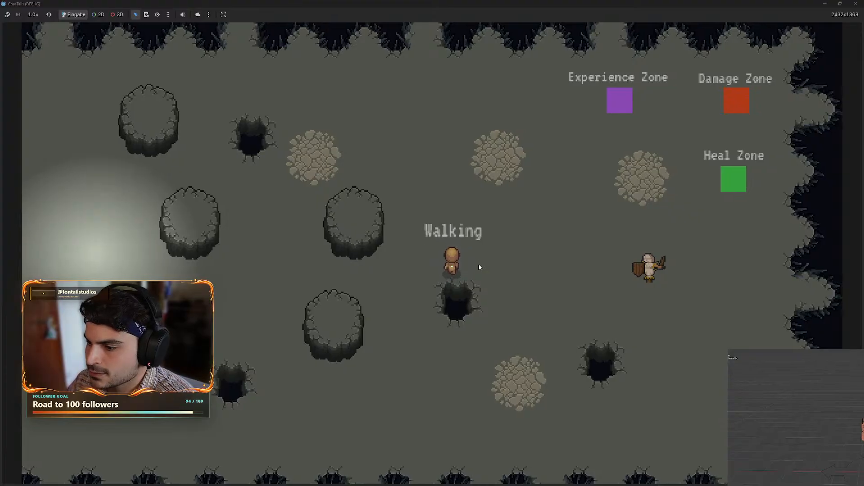
key("d")
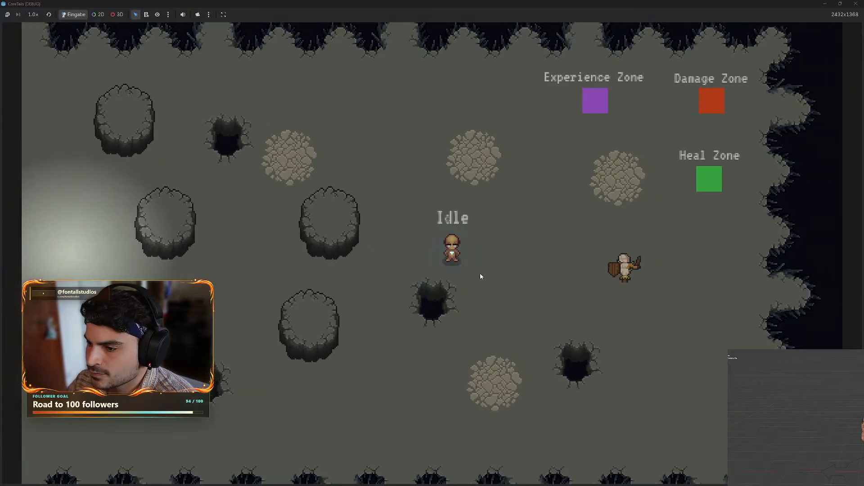
key("w")
key("F8")
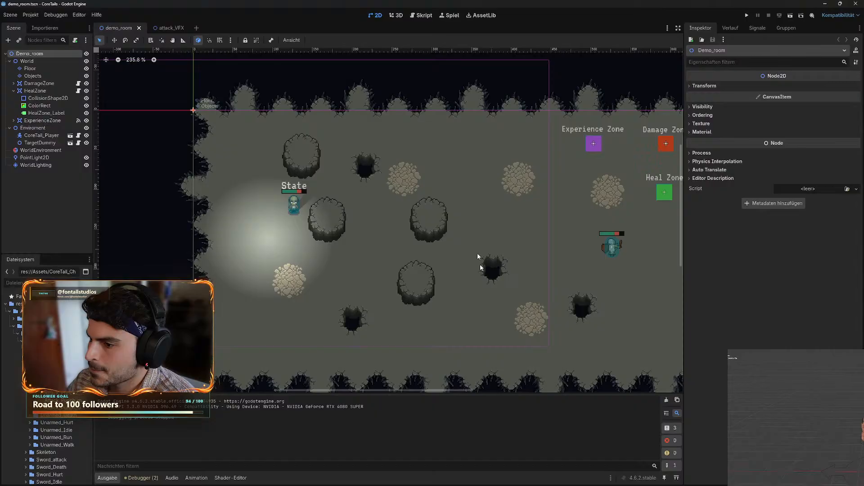
Close Aseprite with the front_0001.png animation and bring the Blender character scene to the front.
left_click(544, 478)
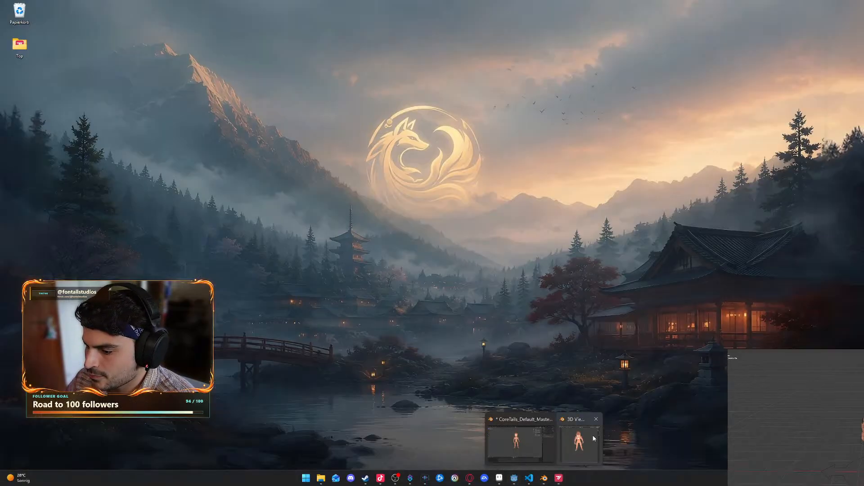
left_click(534, 442)
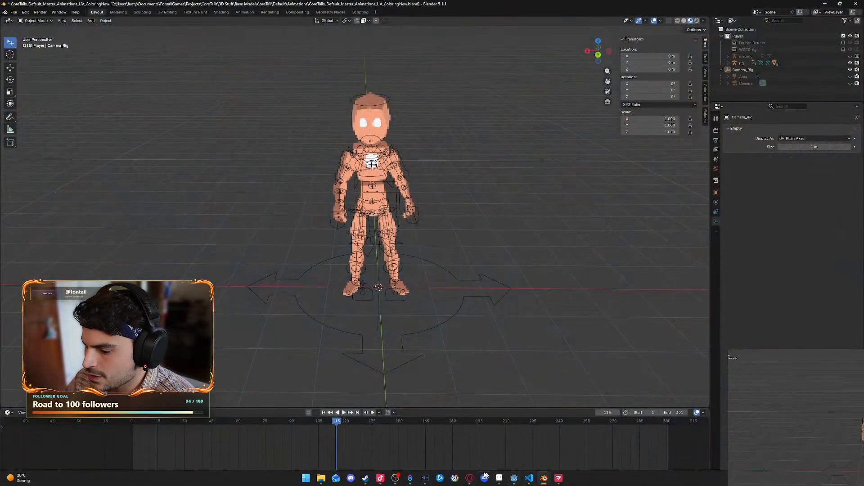
left_click(500, 478)
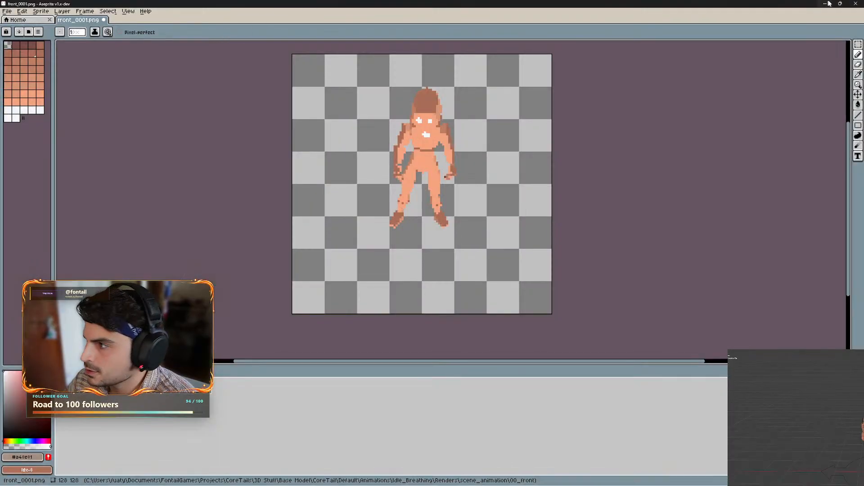
left_click(855, 3)
left_click(431, 263)
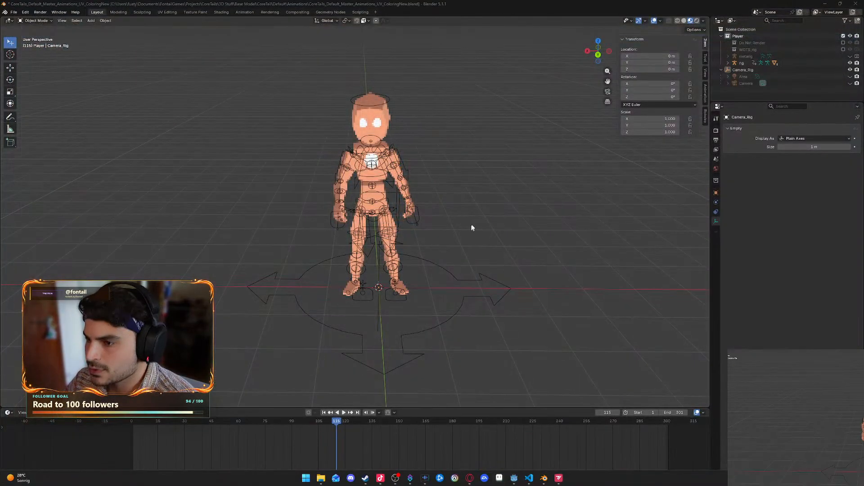
Bring up the 00_front folder of rendered idle frames in File Explorer and go back through the previously visited folders.
left_click(319, 480)
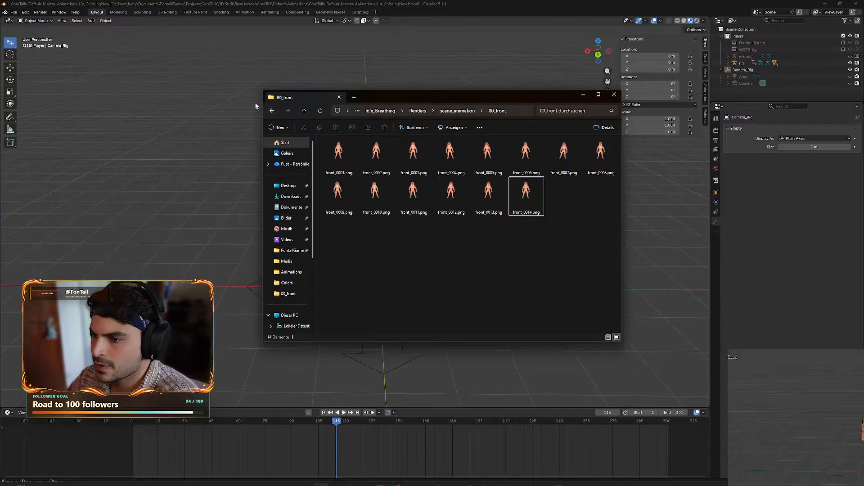
left_click(272, 110)
left_click_drag(378, 259, 328, 146)
left_click(275, 112)
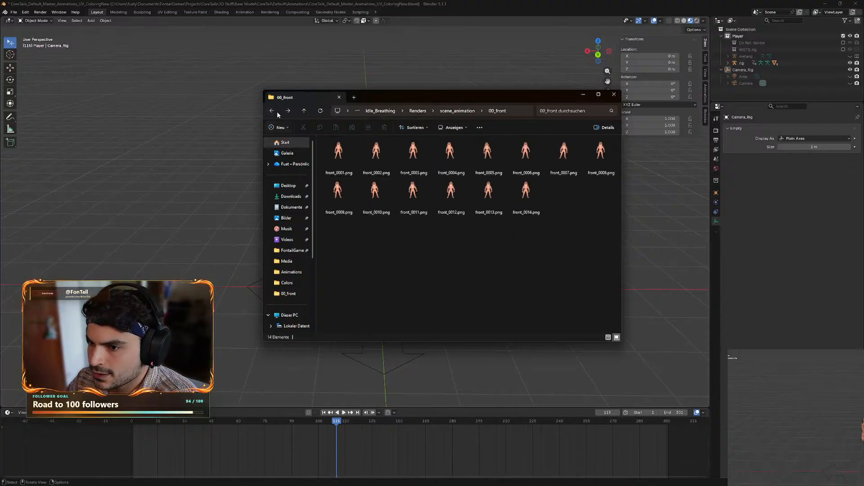
Delete the scene_animation folder inside the Idle_Breathing Renders folder.
left_click(418, 110)
double_click(338, 150)
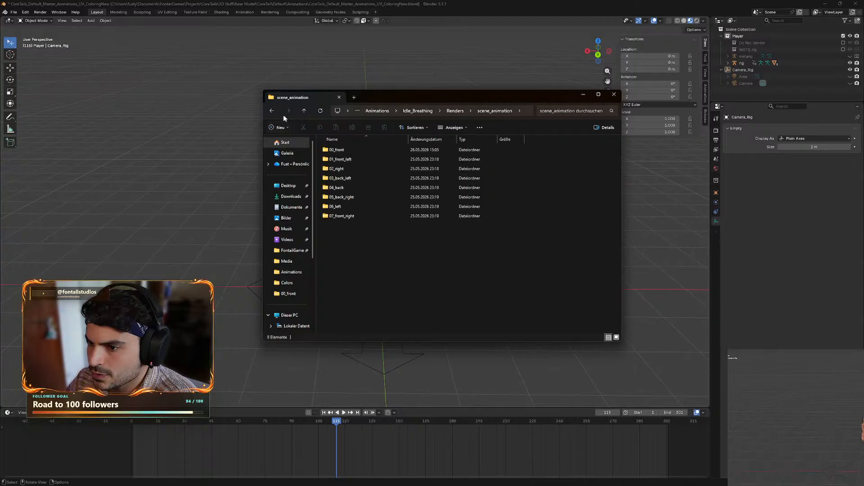
left_click(272, 110)
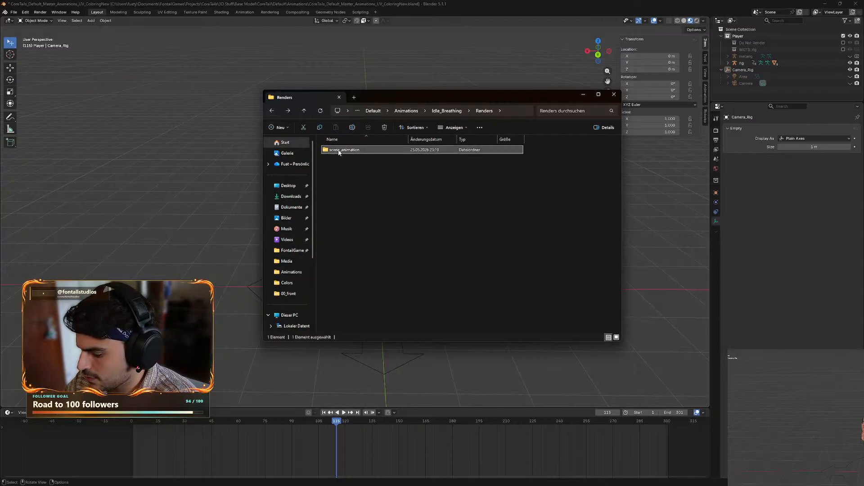
key("Delete")
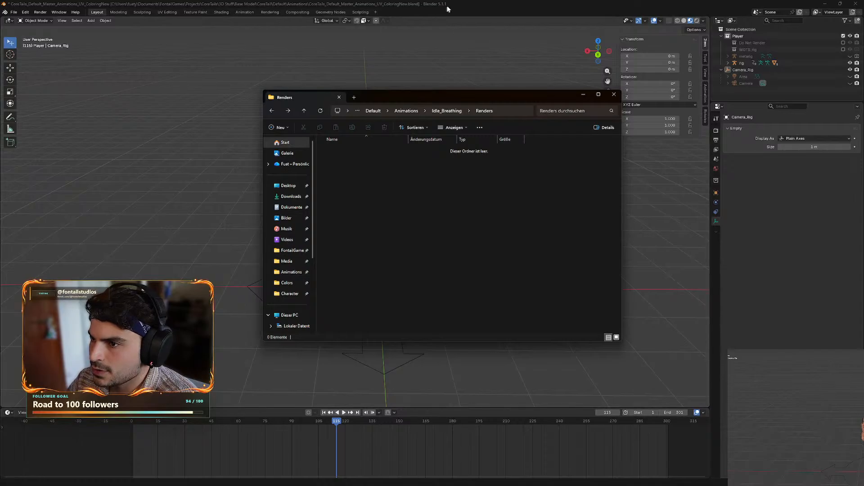
Switch to Blender, select the character rig and assign another existing action to it, checking the resulting pose.
left_click(468, 4)
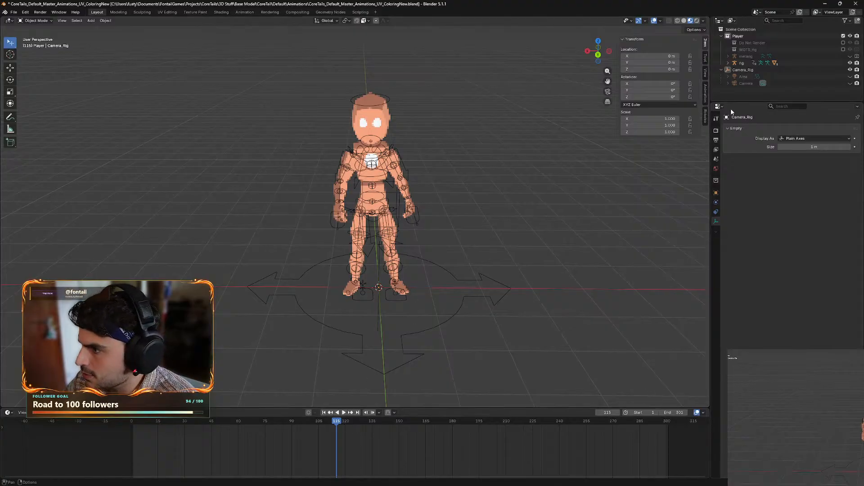
left_click(741, 63)
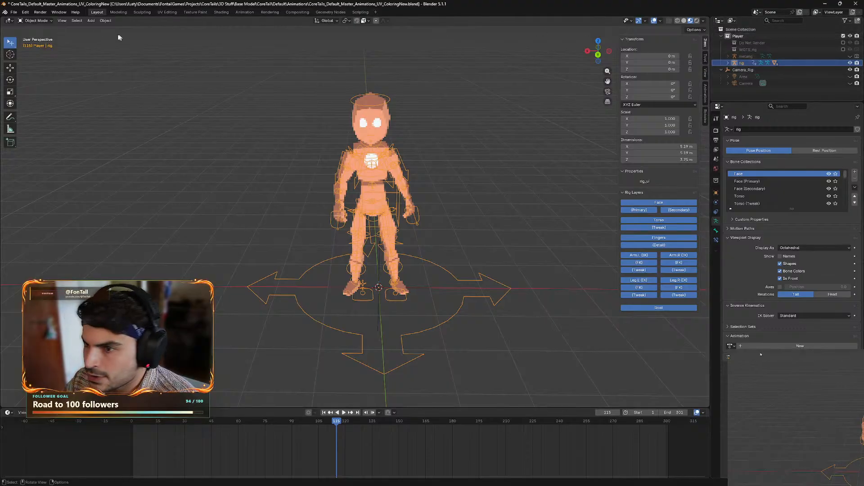
left_click(47, 21)
left_click(37, 23)
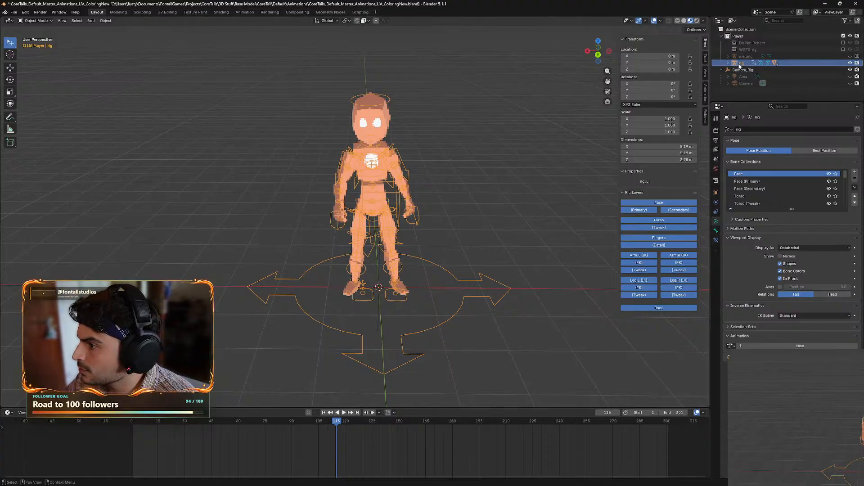
left_click(718, 130)
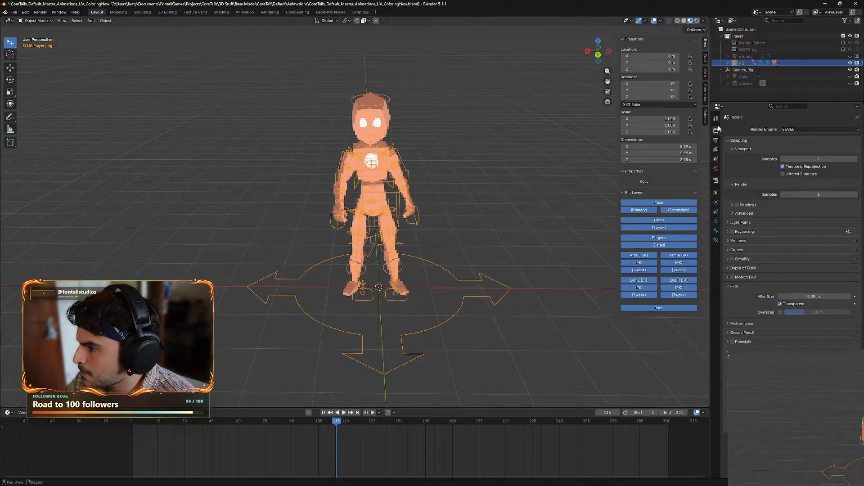
left_click(717, 193)
left_click(730, 420)
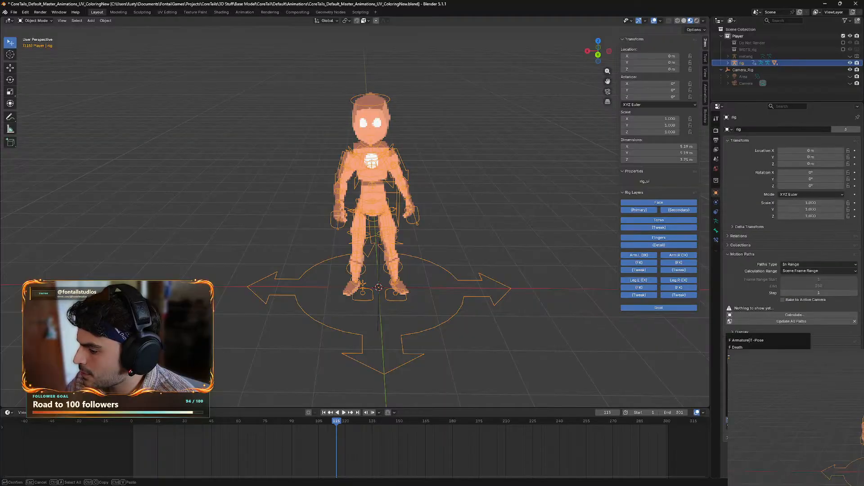
left_click(749, 383)
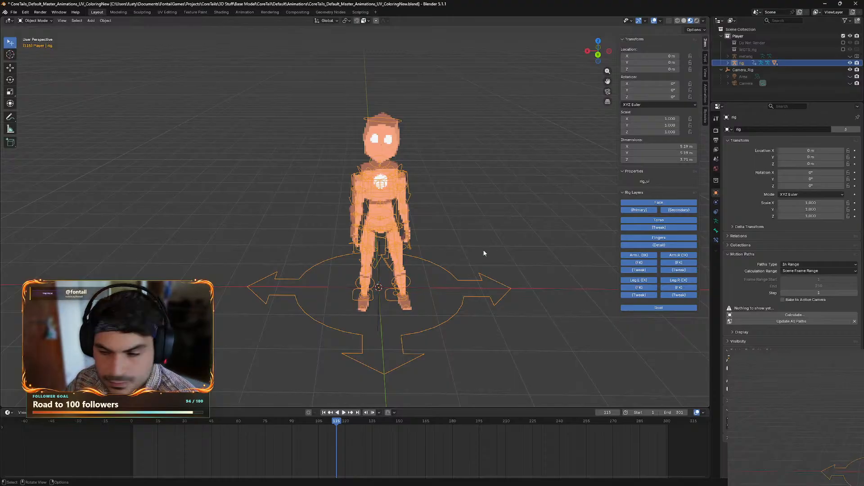
middle_click_drag(510, 220, 516, 198)
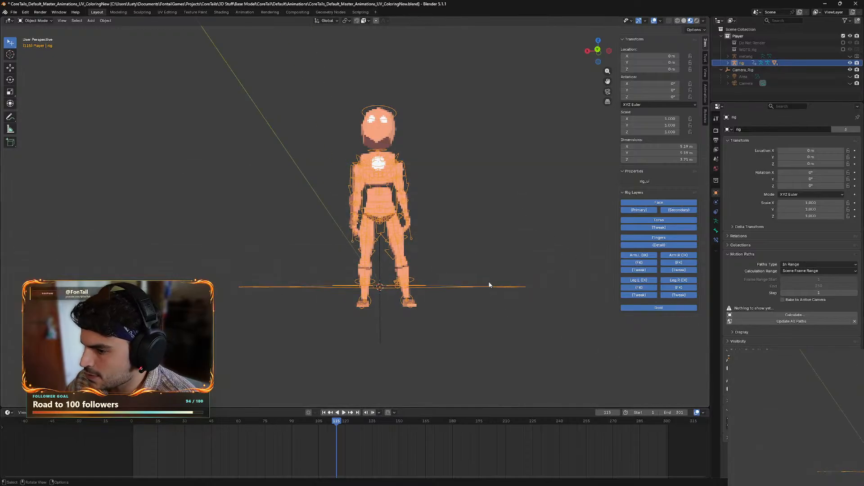
mouse_move(490, 256)
middle_mouse_down()
mouse_move(479, 235)
mouse_move(480, 253)
mouse_move(515, 249)
mouse_move(477, 252)
middle_mouse_up()
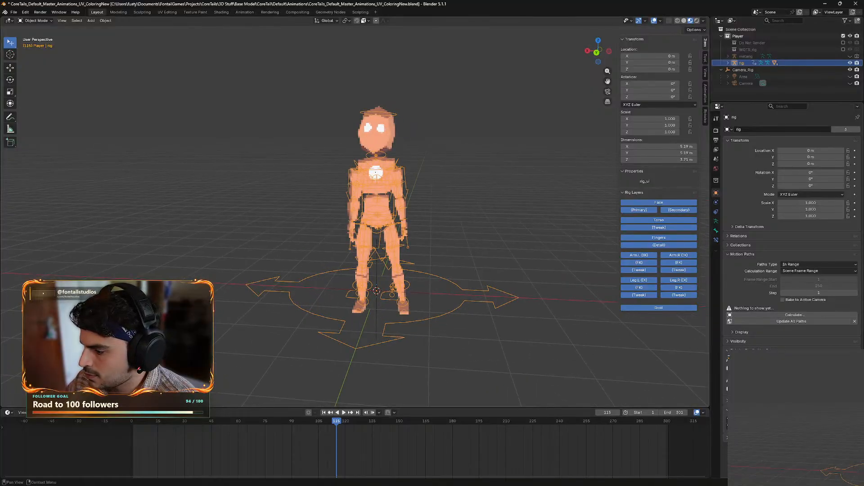
Try one of the Mixamo actions on the rig and inspect its pose from another angle.
left_click(728, 357)
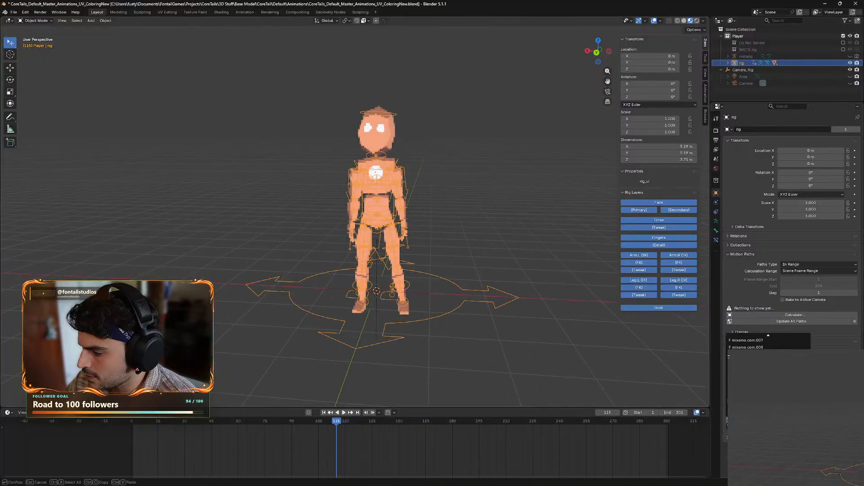
left_click(754, 347)
middle_click_drag(498, 341, 528, 332)
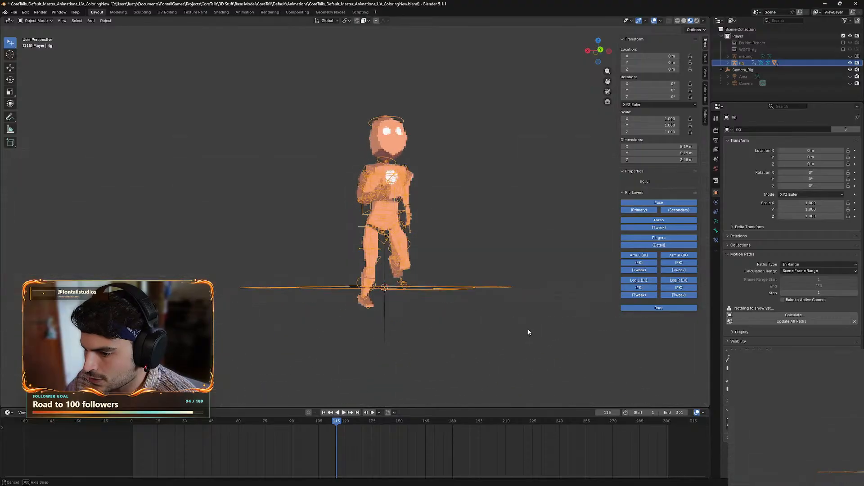
Assign the walk action from the Mixamo actions to the rig and preview its playback.
left_click(728, 358)
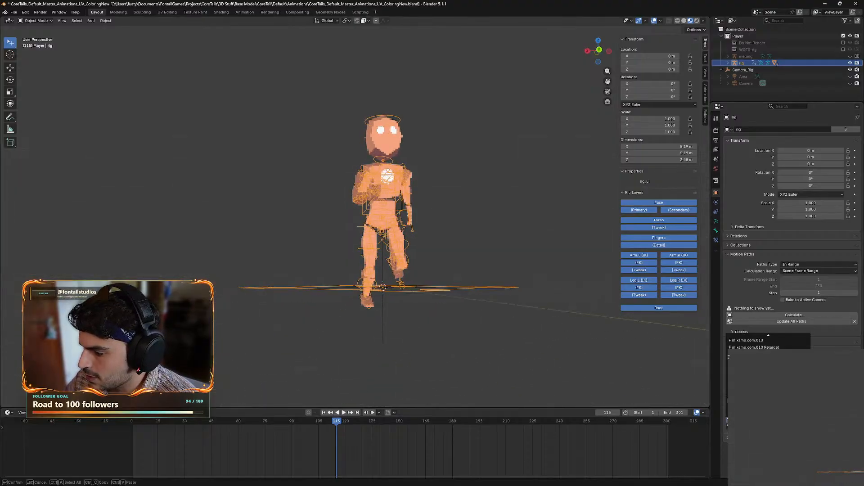
left_click(754, 347)
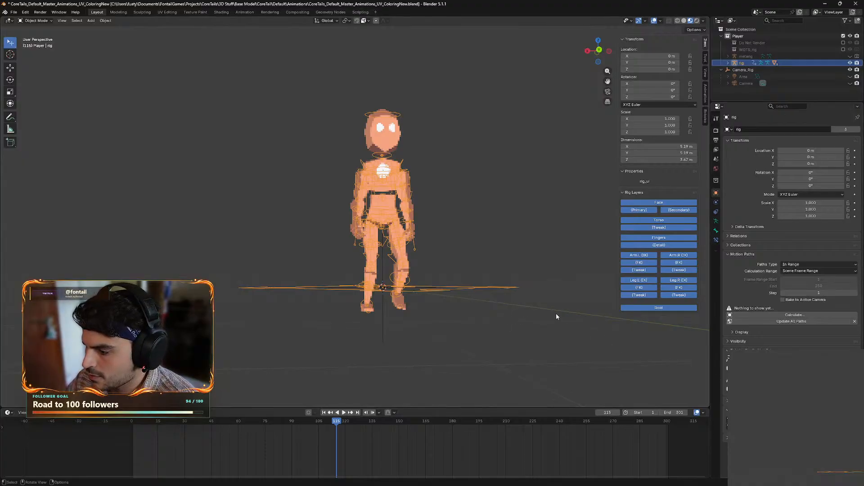
key("space")
key("space")
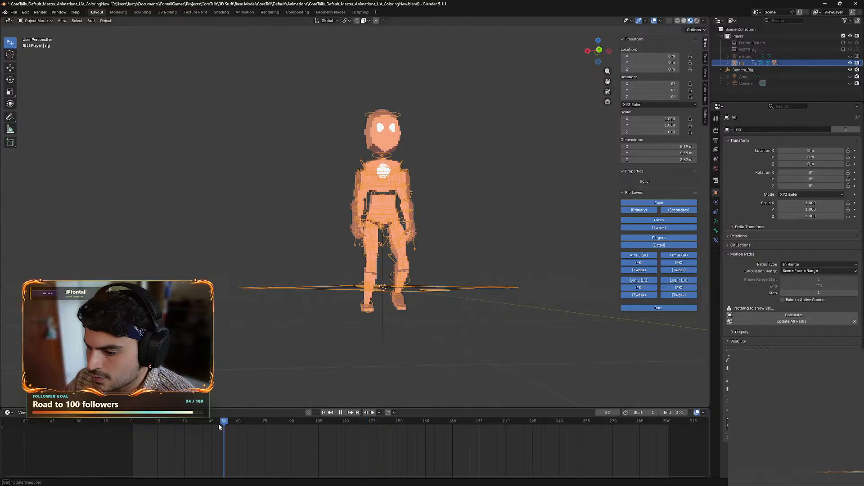
Set the scene's end frame to 32 and play the walk loop to check it with the rig deselected.
left_click_drag(218, 423, 188, 425)
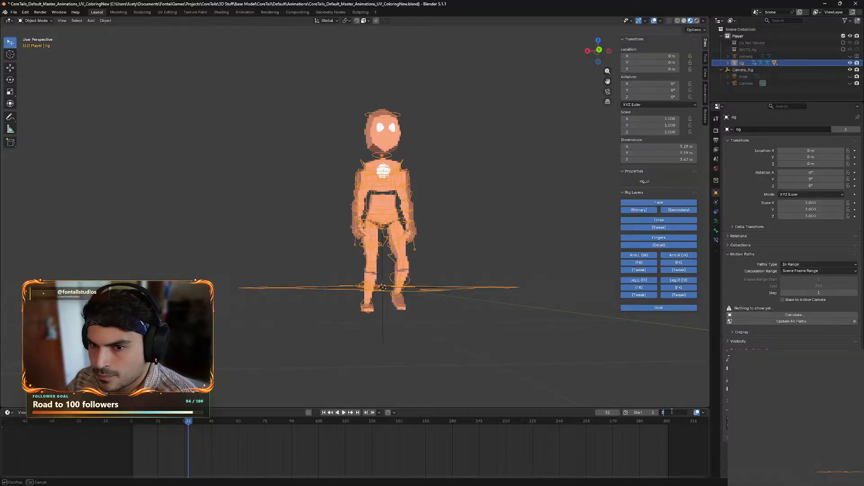
type("32")
key("Return")
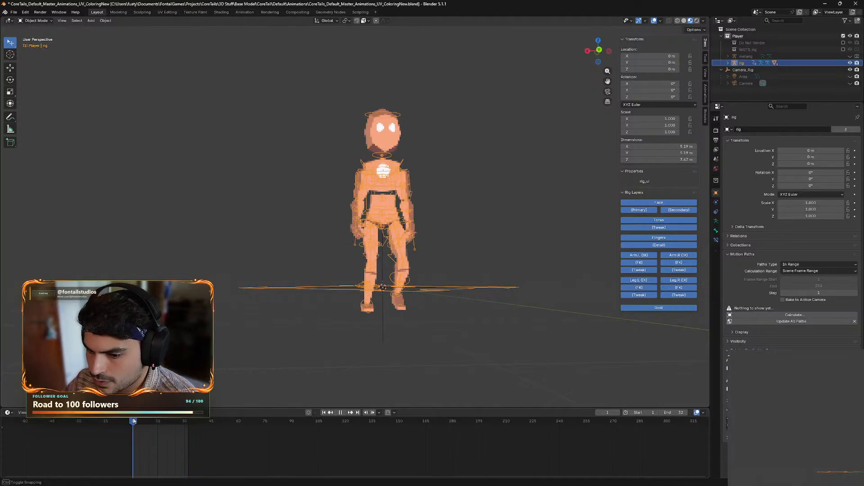
middle_click_drag(305, 357, 468, 224)
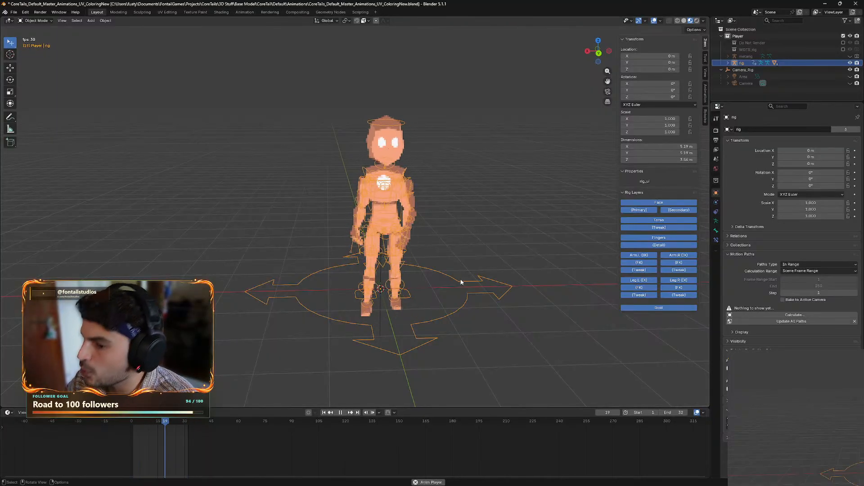
left_click(520, 199)
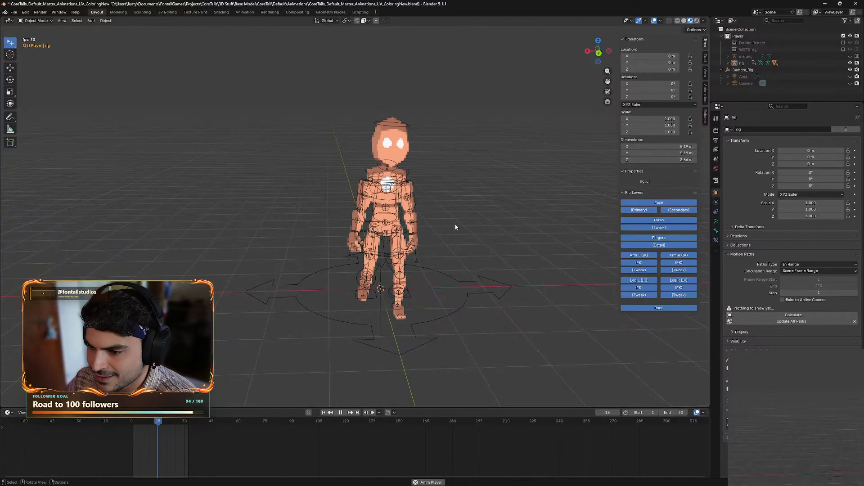
key("space")
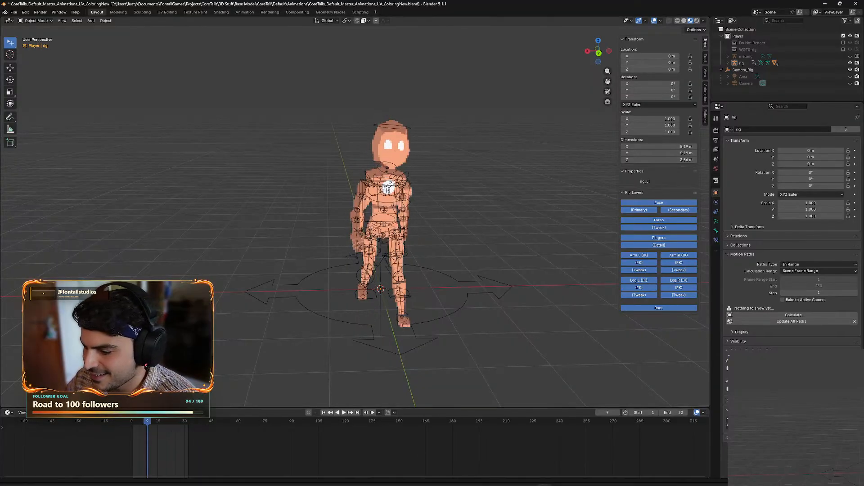
Switch to Godot, run the demo_room scene and move the character in all directions to examine its idle, walking and running animations.
left_click(515, 484)
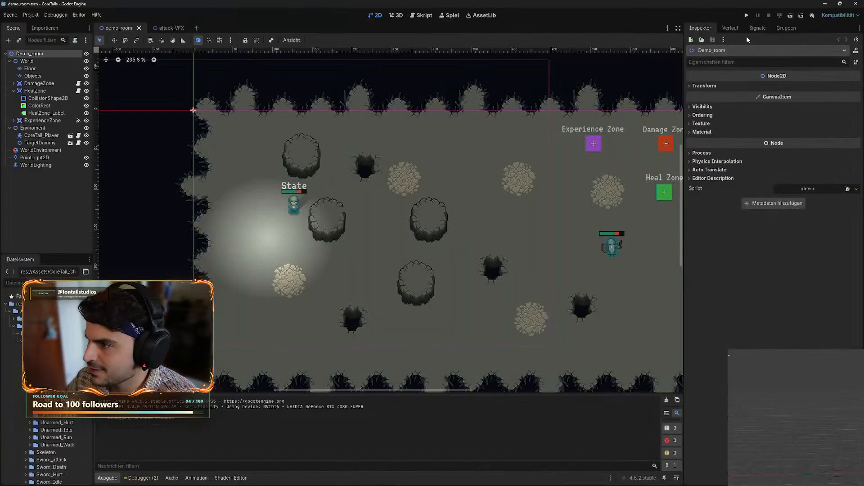
left_click(791, 16)
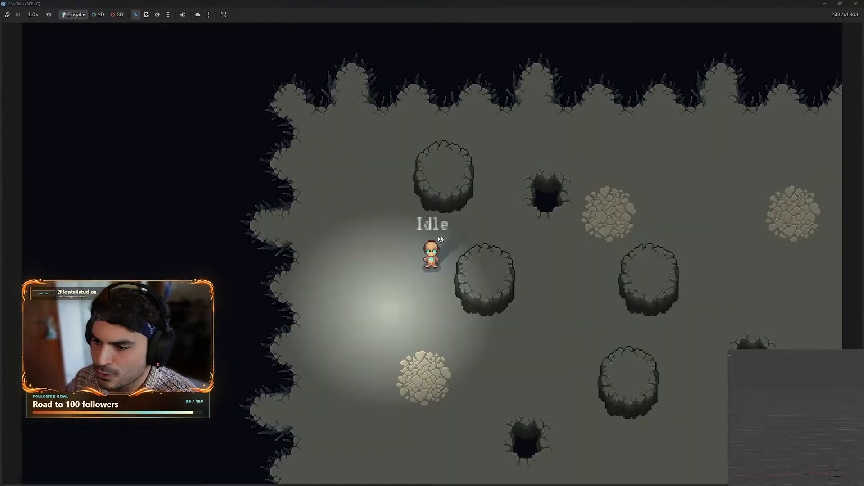
key("a")
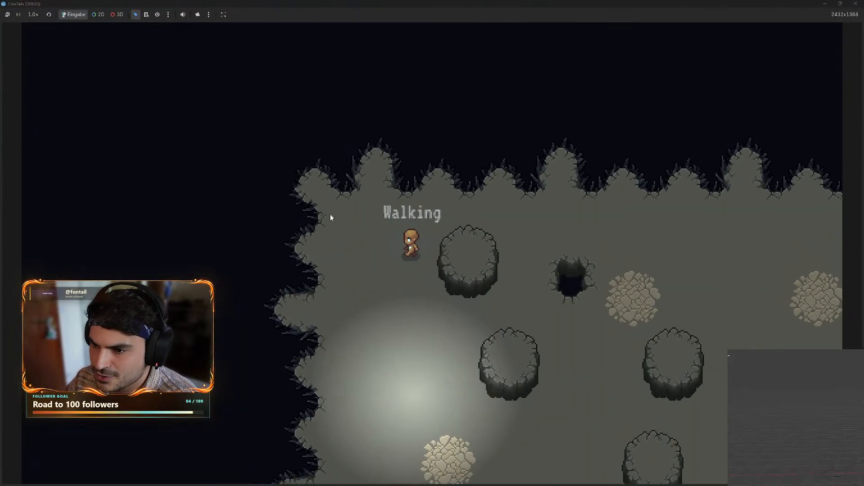
key("s")
key("d")
key("shift")
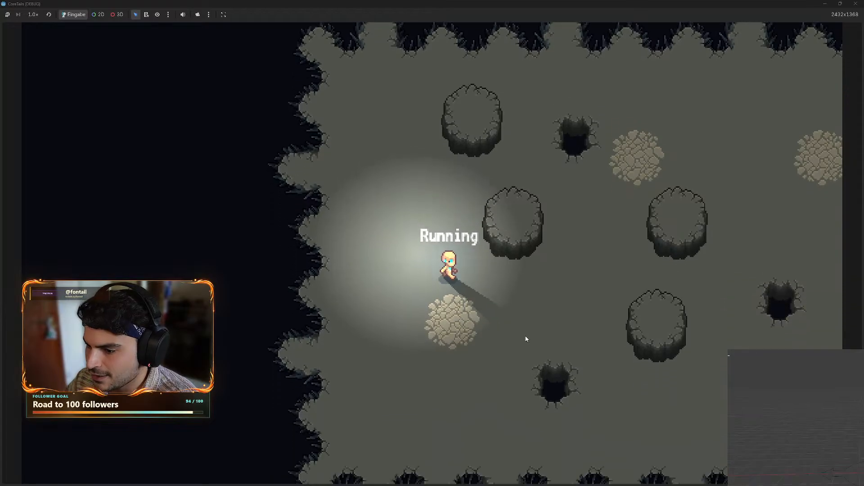
key("d")
key("w")
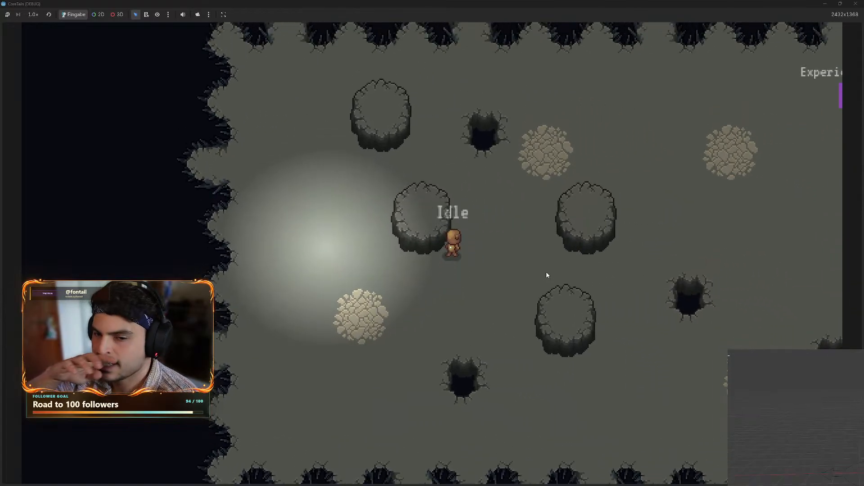
key("w")
key("d")
left_click(564, 241)
key("shift")
key("s")
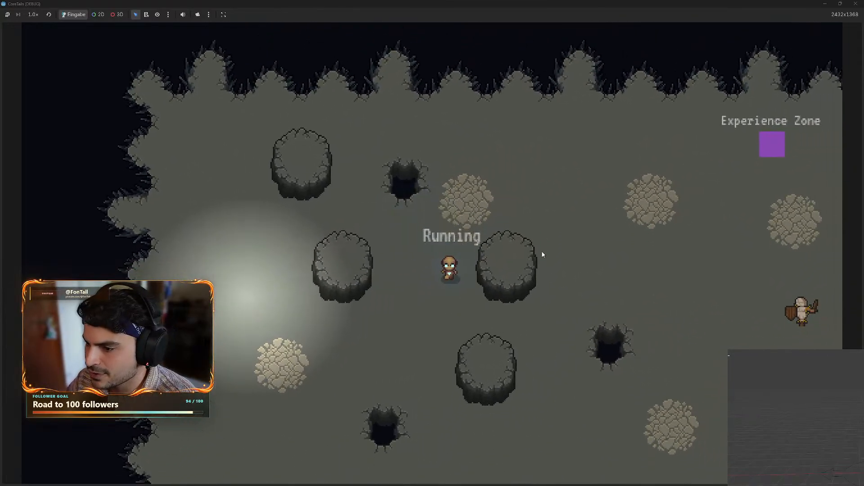
key("a")
key("w")
key("d")
key("s")
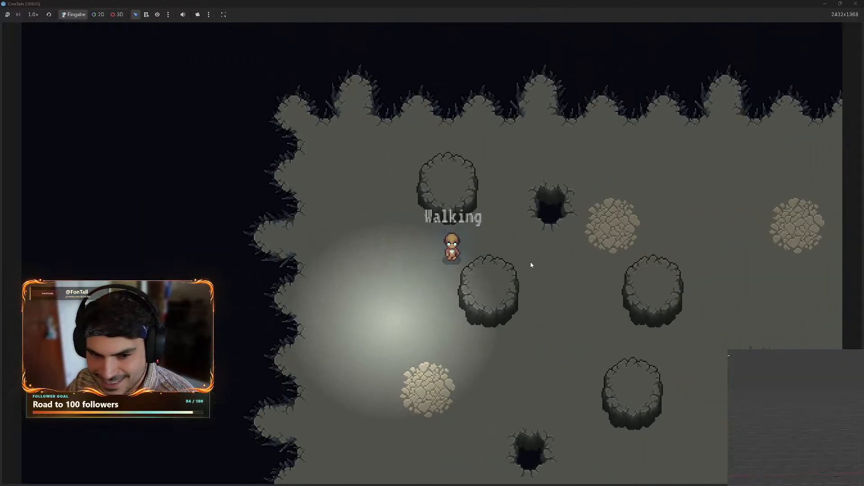
key("a")
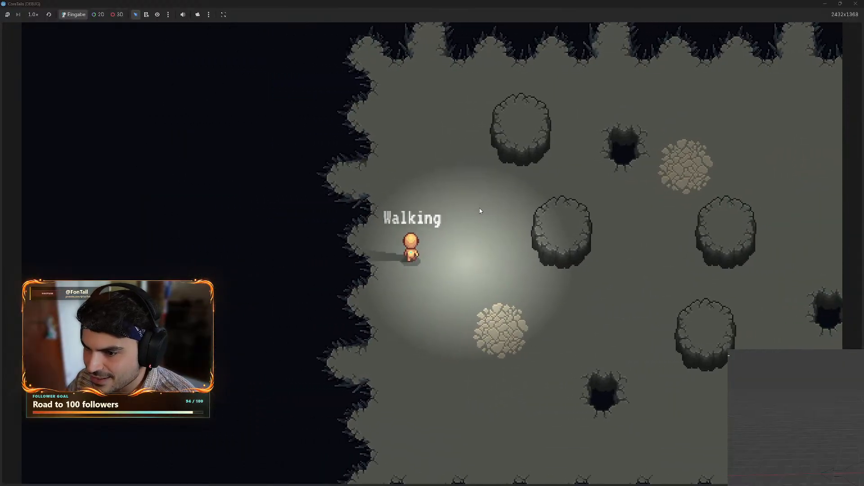
key("w")
key("shift")
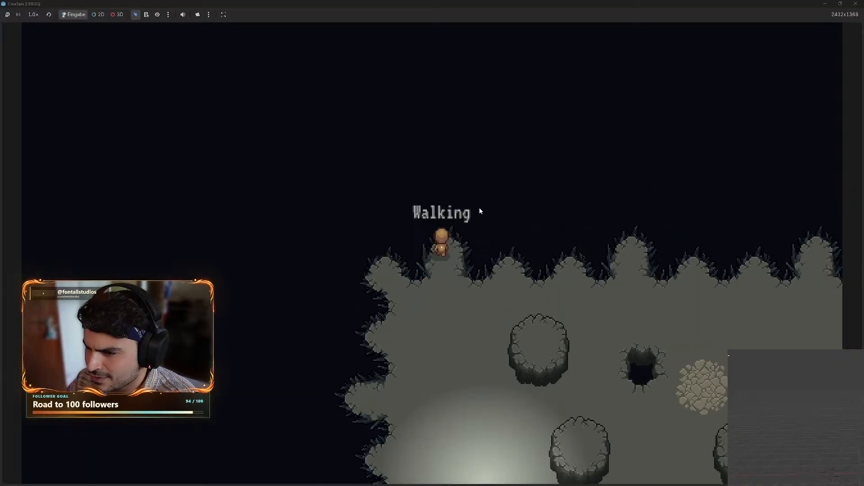
key("s")
key("w")
key("d")
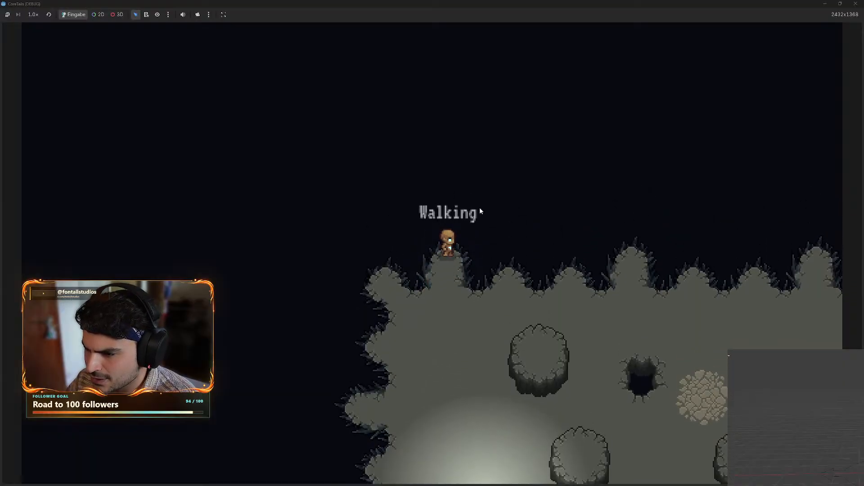
key("s")
key("shift")
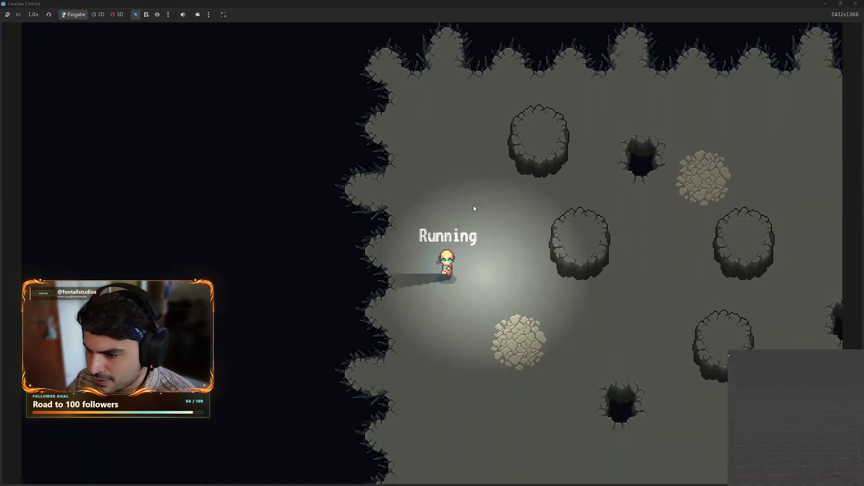
key("d")
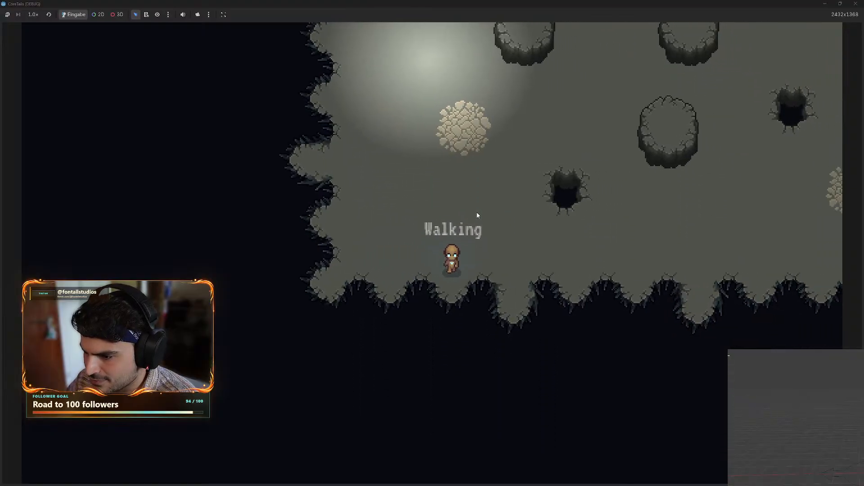
key("w")
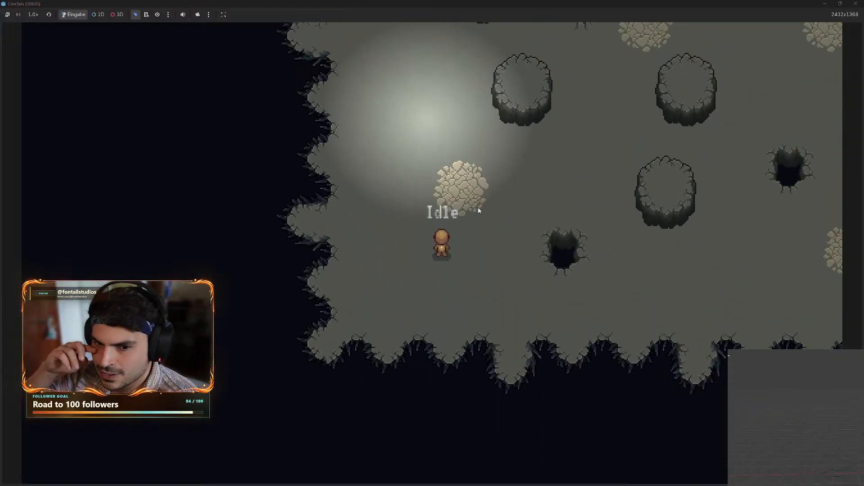
key("w")
key("d")
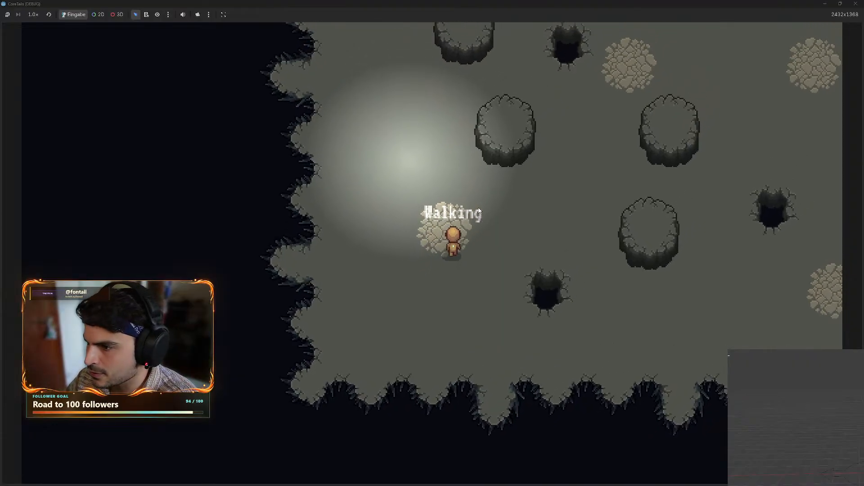
Move the character around the cave in all directions, pausing between moves, to examine its walking and idle sprites.
key("shift")
key("a")
key("s")
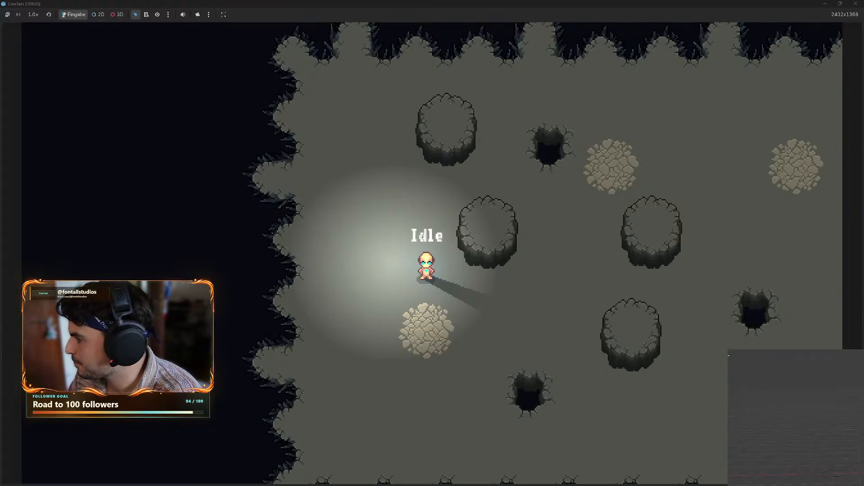
left_click(592, 290)
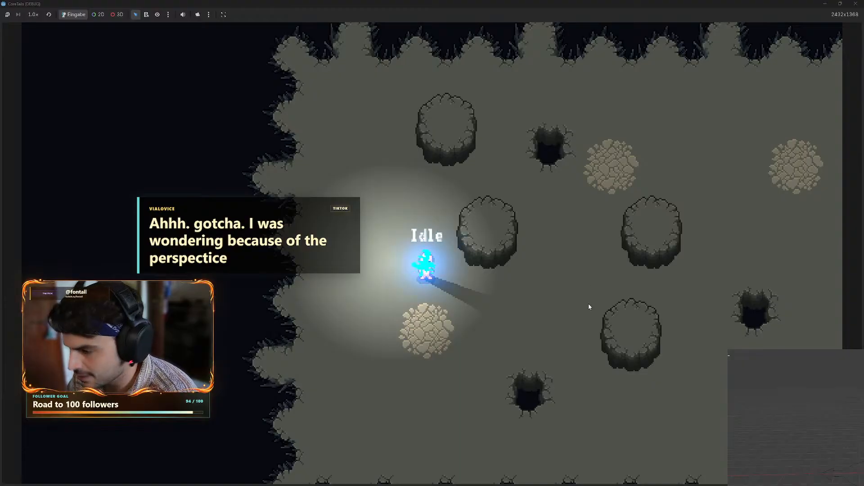
key("s")
key("d")
key("w")
key("s")
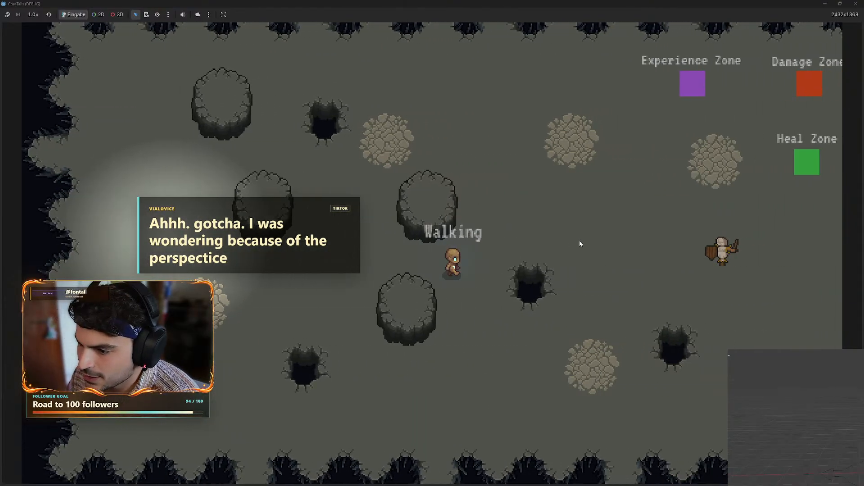
key("w")
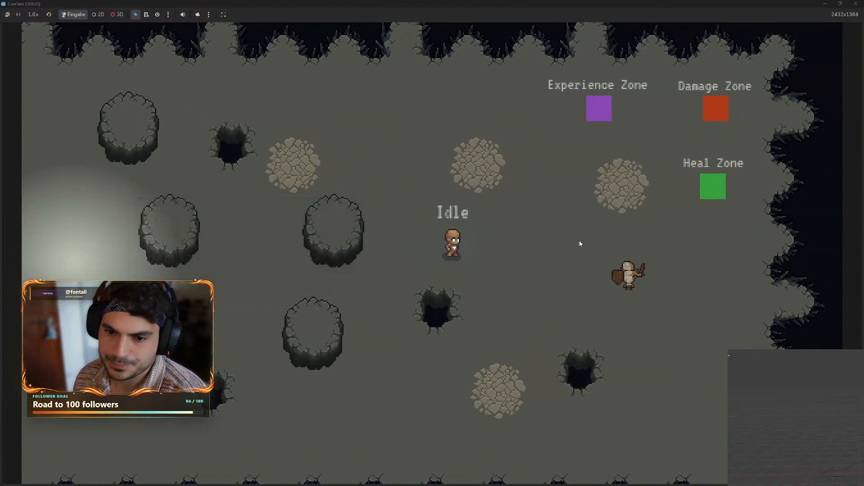
key("w")
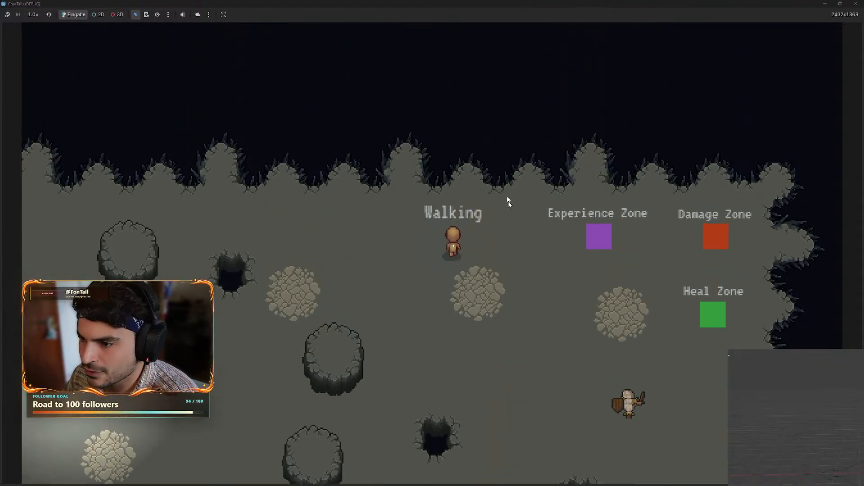
key("a")
key("s")
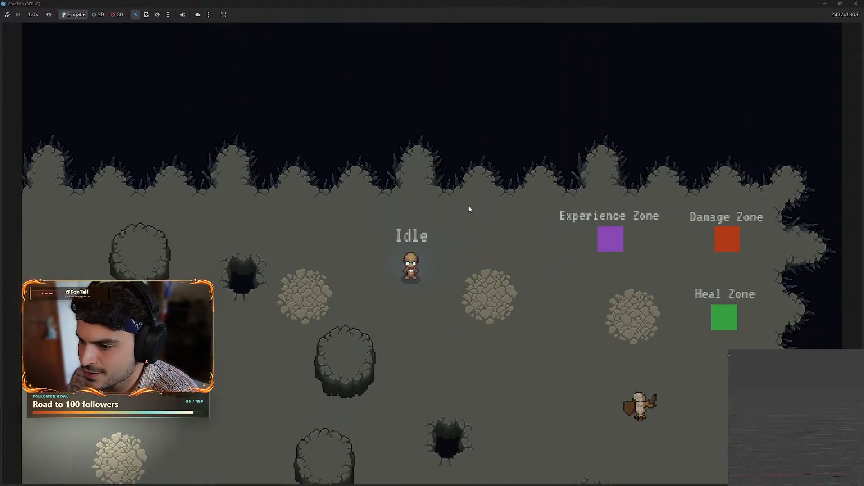
key("s")
key("d")
key("w")
key("a")
key("s")
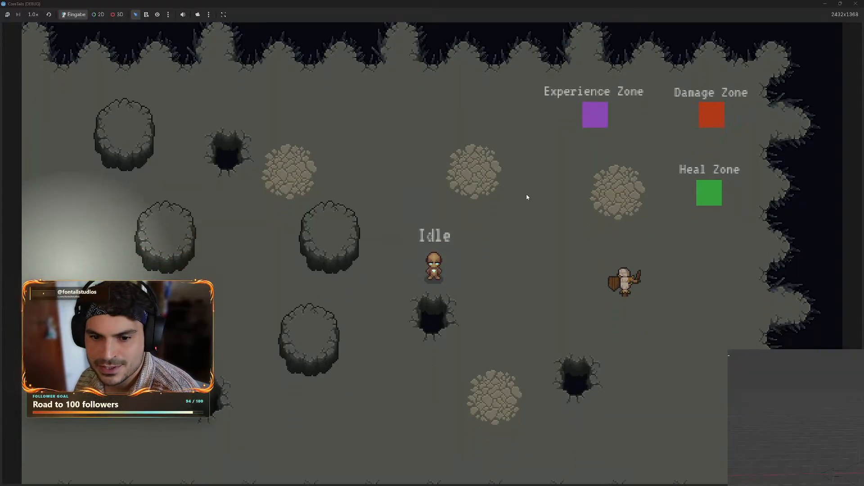
key("a")
key("s")
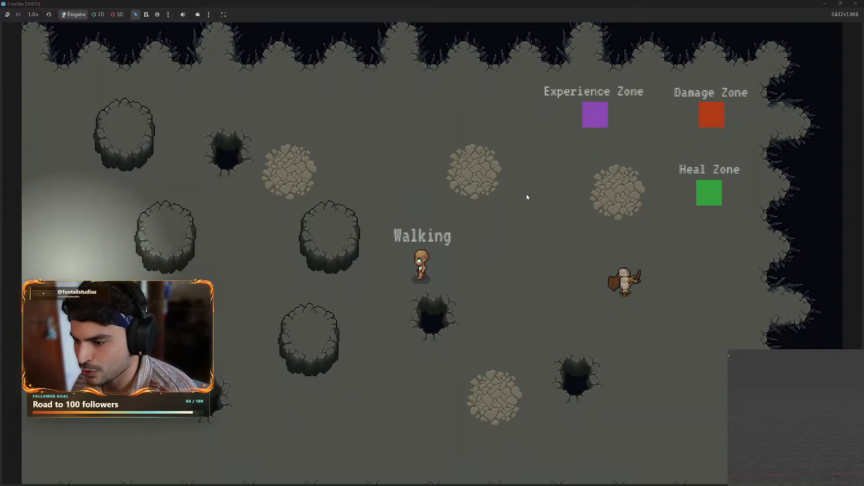
key("w")
key("s")
Attack in several directions while moving across the cave toward the target dummy to examine the attack and walking transitions.
left_click(425, 186)
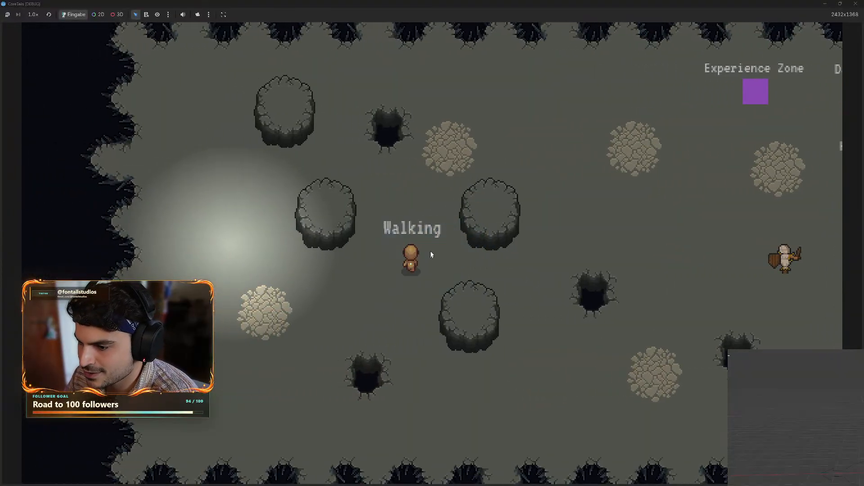
key("w")
left_click(439, 275)
key("s")
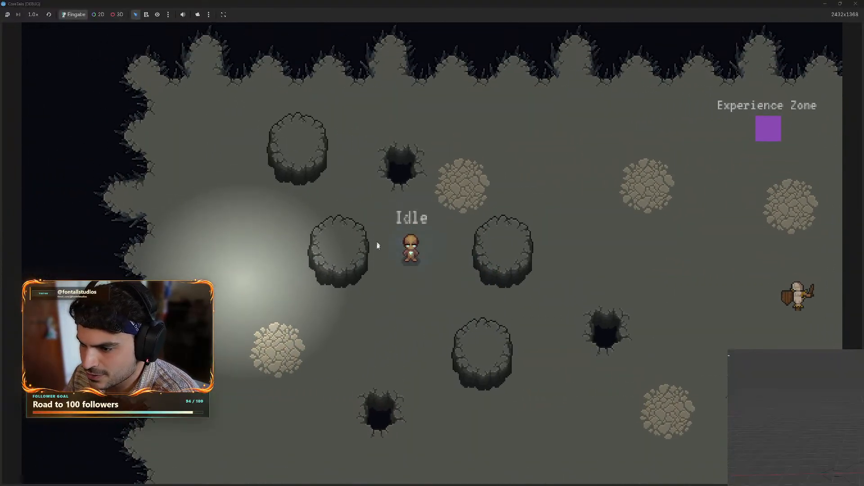
key("w")
key("a")
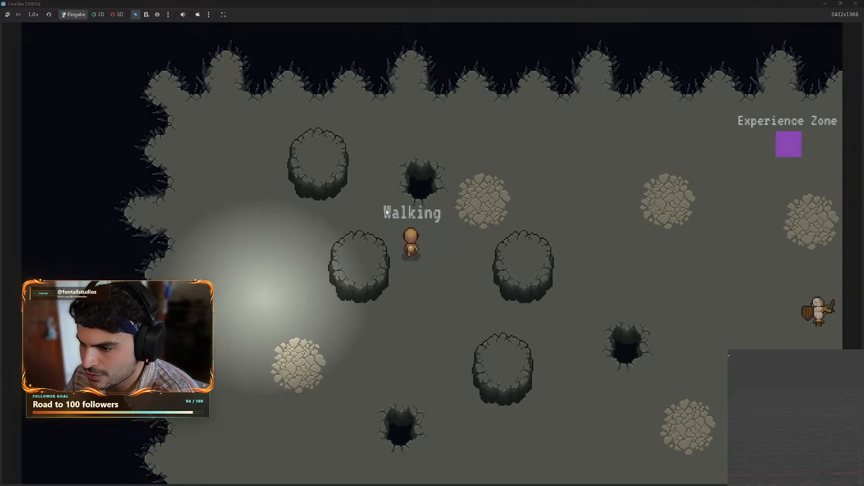
left_click(324, 332)
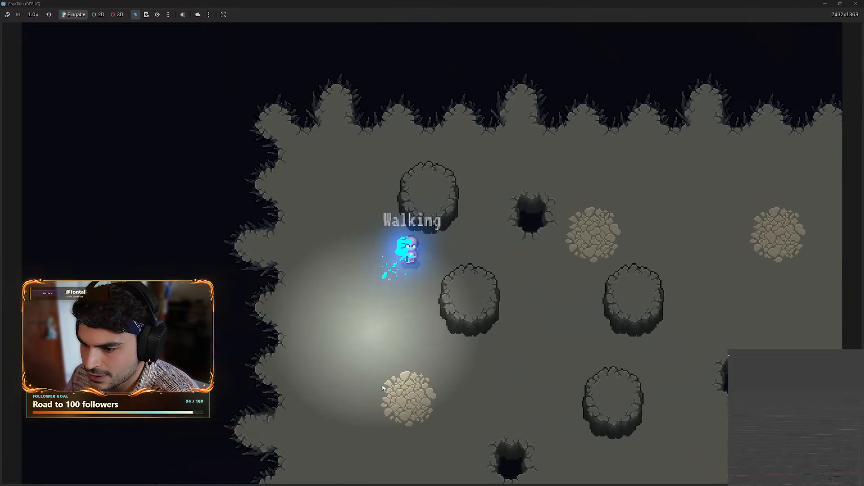
key("s")
key("shift")
key("d")
key("w")
key("d")
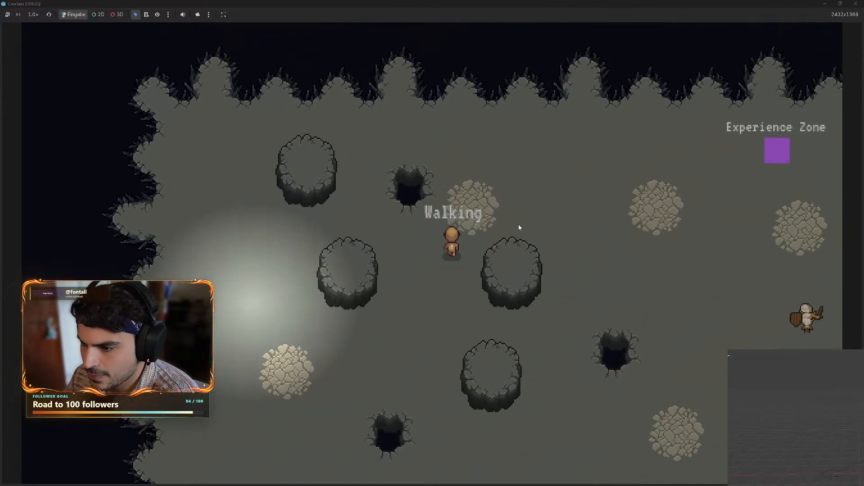
key("s")
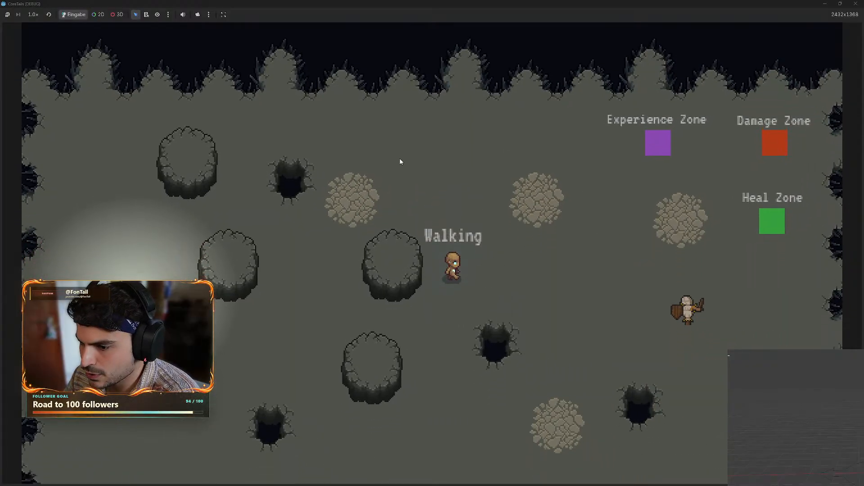
key("d")
key("s")
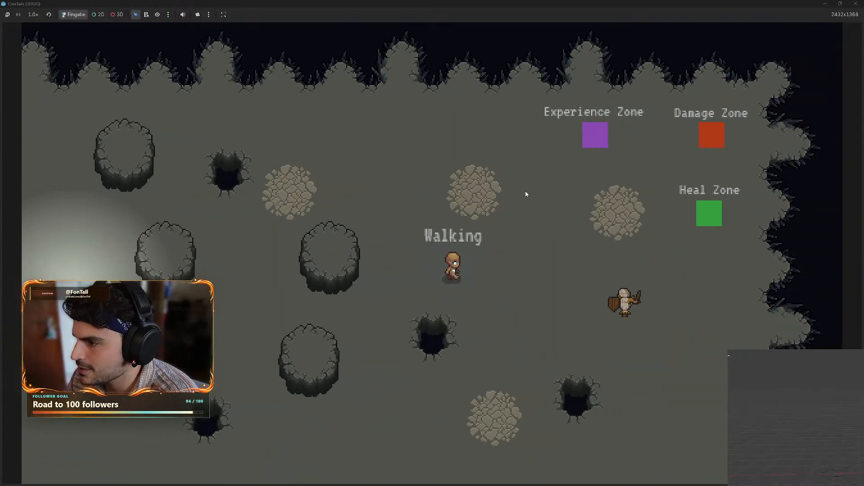
key("d")
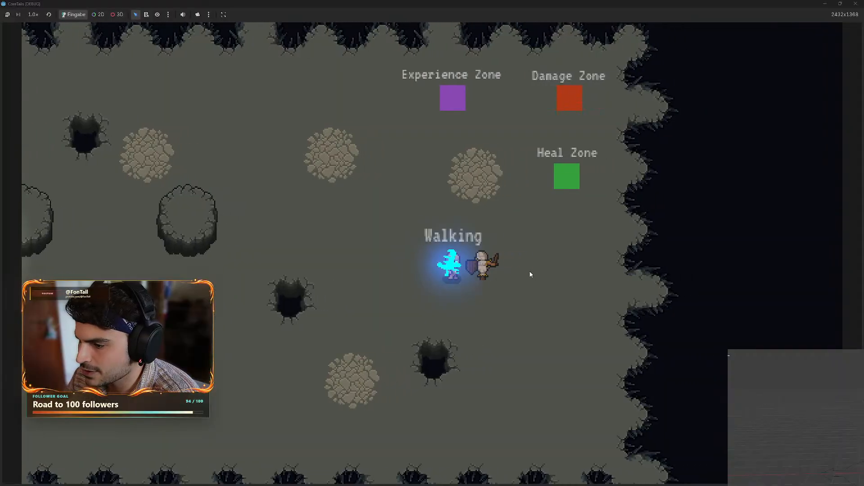
Attack the target dummy repeatedly while circling it to examine the directional attack animations, and finish by stepping away from it.
left_click(531, 273)
left_click(530, 274)
left_click(519, 309)
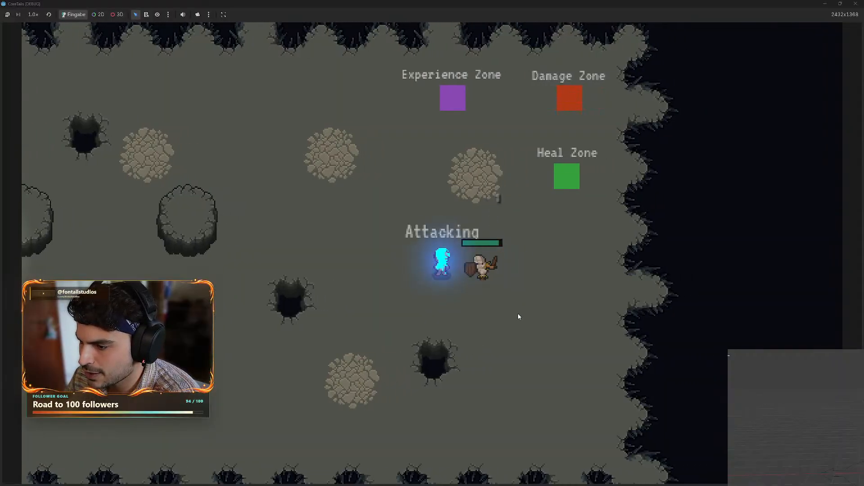
left_click(507, 340)
key("w")
key("d")
left_click(406, 376)
key("d")
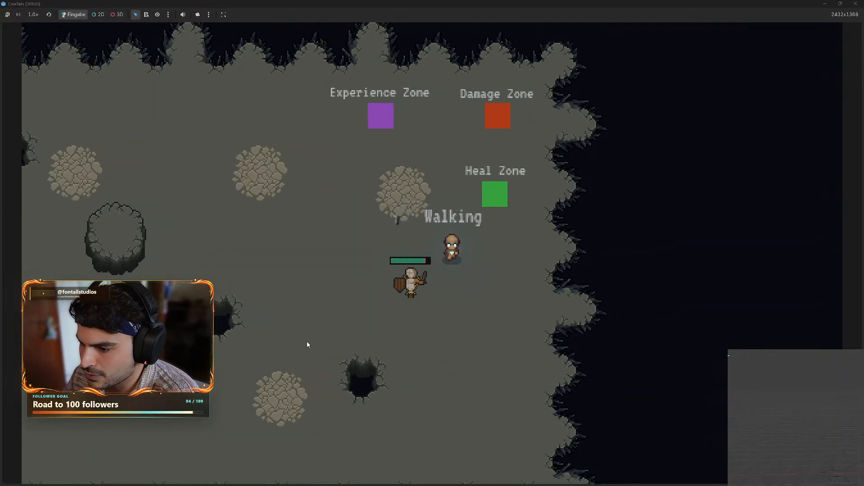
key("s")
left_click(325, 310)
key("s")
left_click(335, 251)
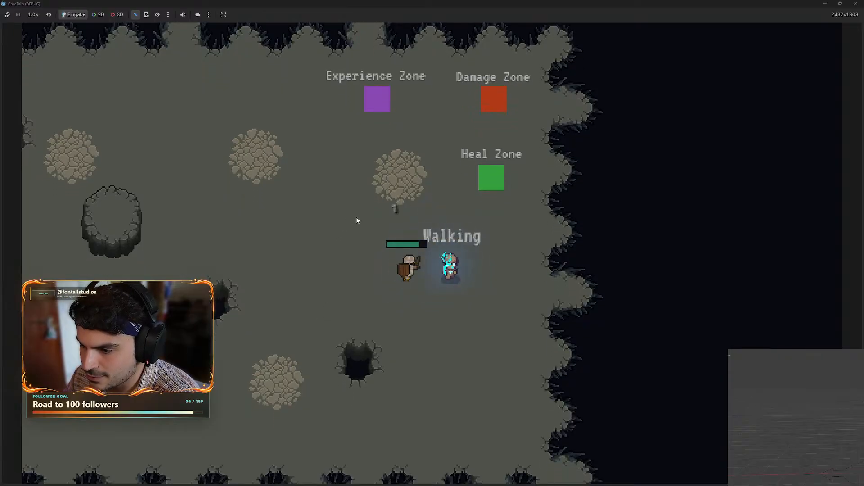
key("s")
key("a")
left_click(391, 198)
key("w")
left_click(488, 252)
key("d")
key("a")
left_click(490, 299)
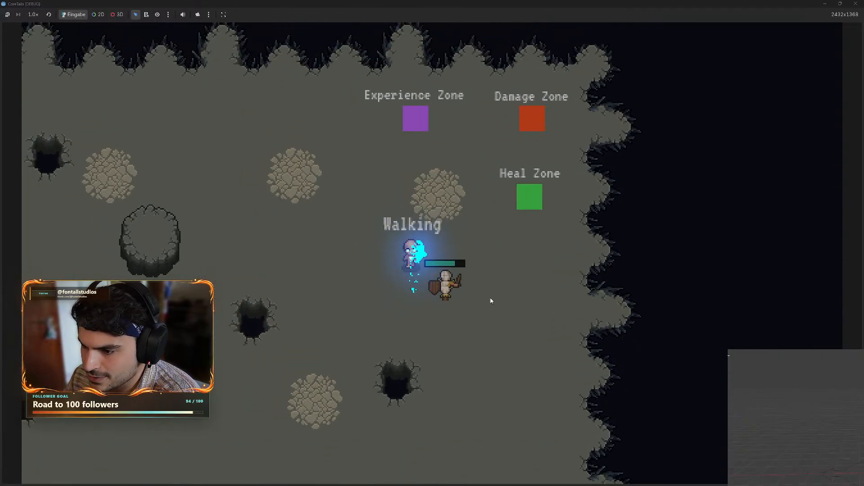
key("s")
left_click(508, 289)
left_click(467, 295)
key("a")
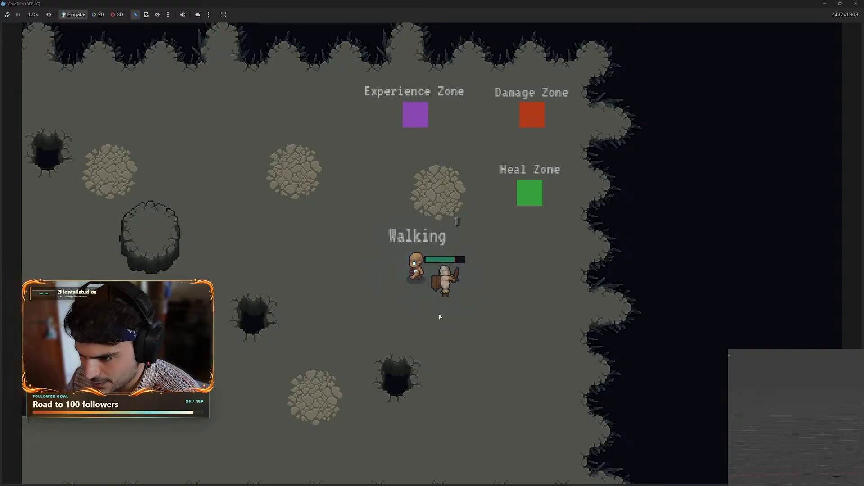
key("s")
left_click(476, 276)
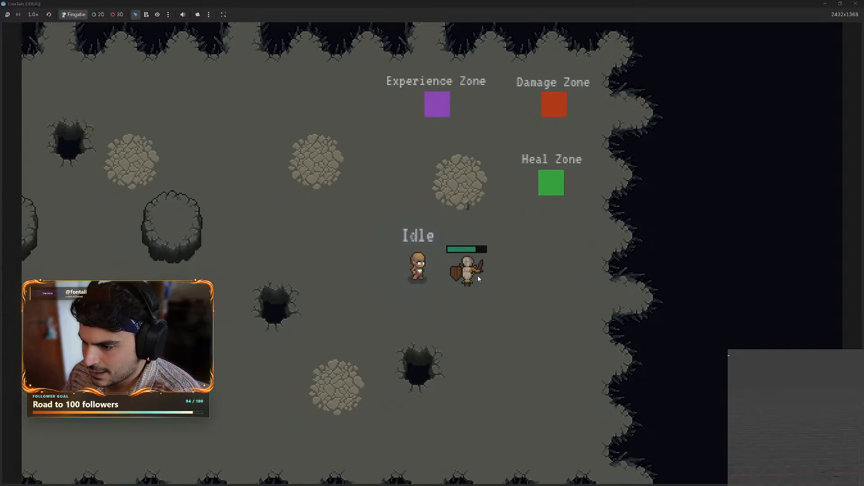
key("a")
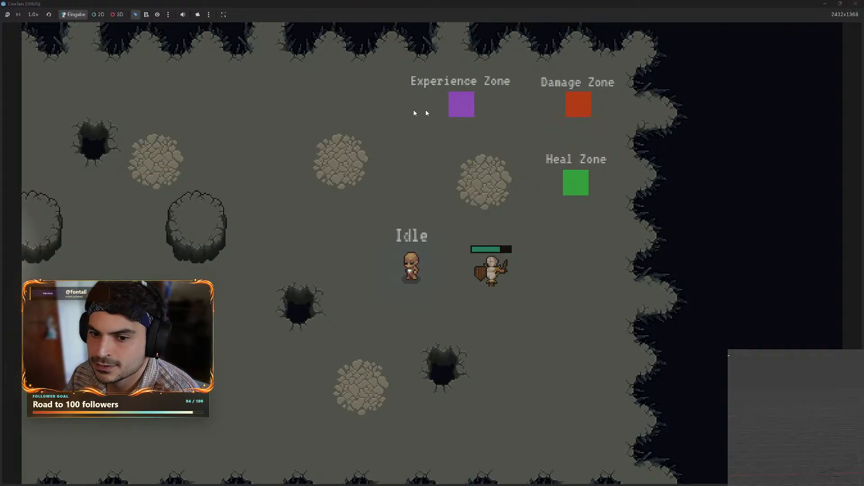
Close the running game, switch back to Blender and play the rig's walk loop to inspect it from the front.
left_click(854, 6)
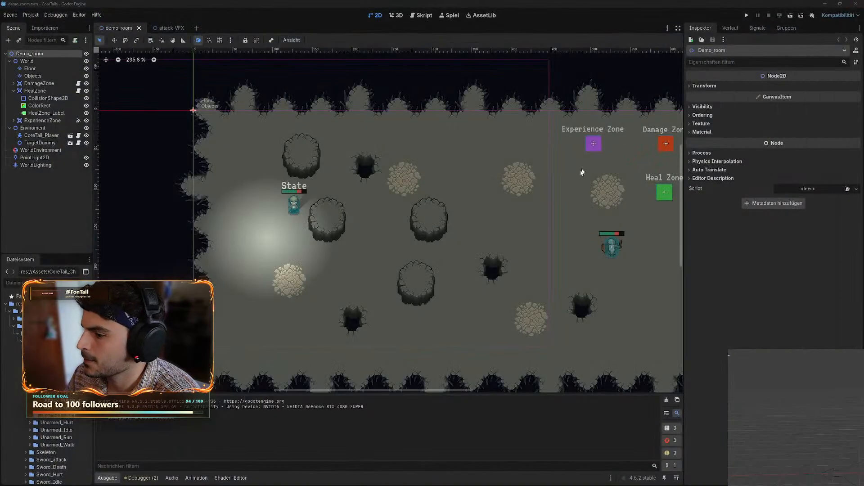
left_click(827, 5)
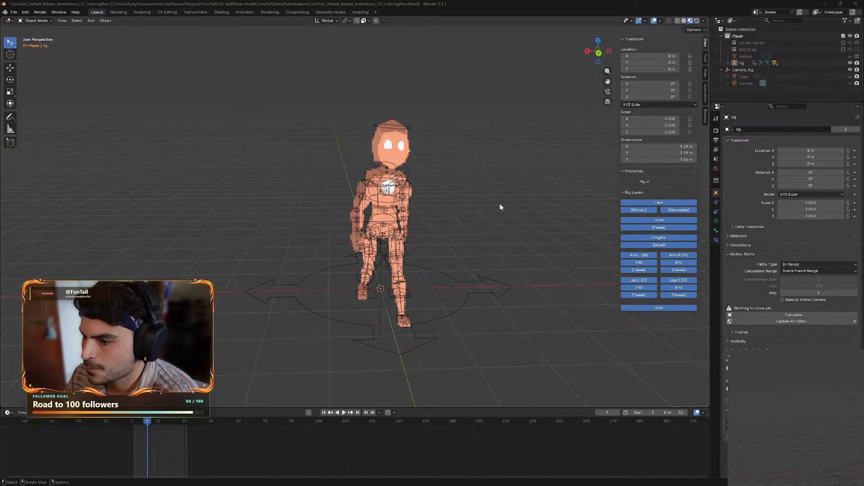
middle_click_drag(500, 207, 523, 211)
key("space")
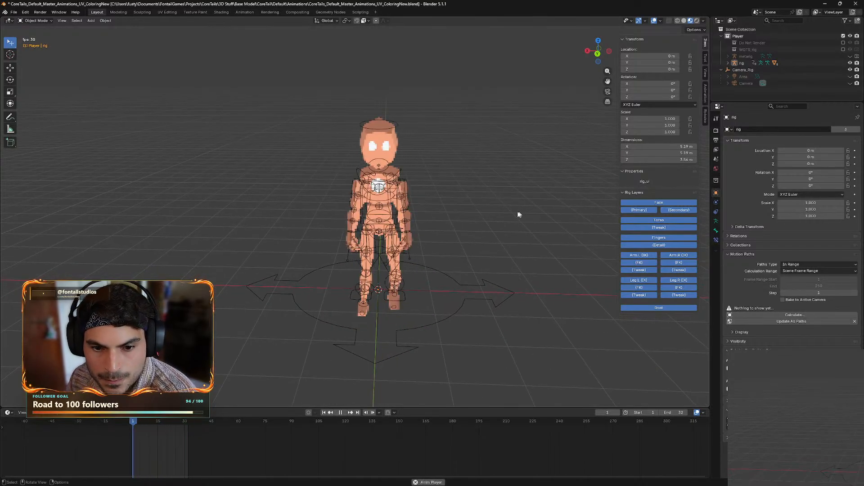
key("space")
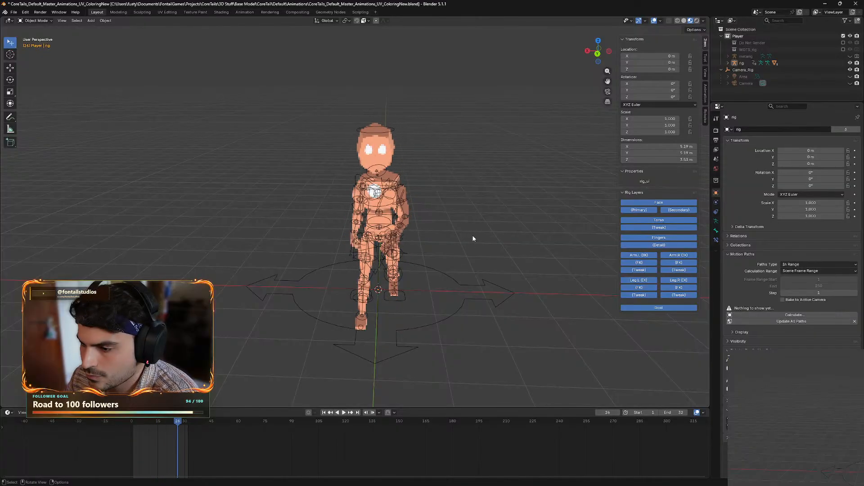
middle_click_drag(433, 255, 483, 210)
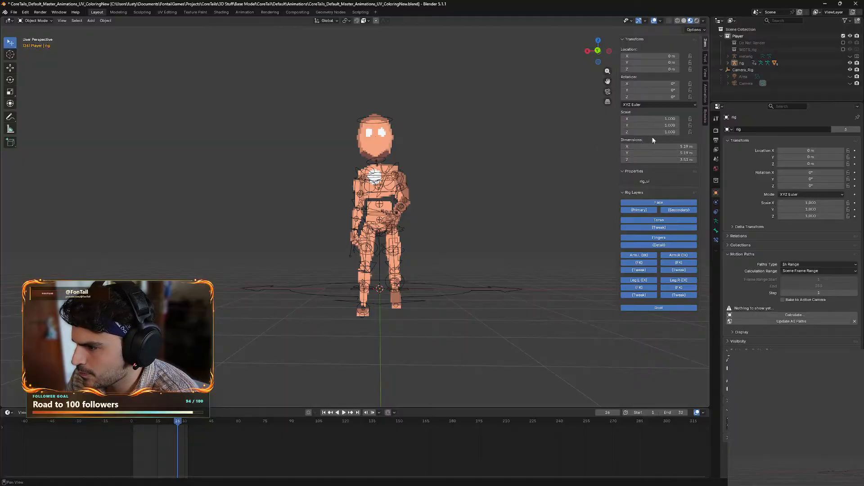
Select the rig in the Player collection and view it from slightly above.
left_click(671, 70)
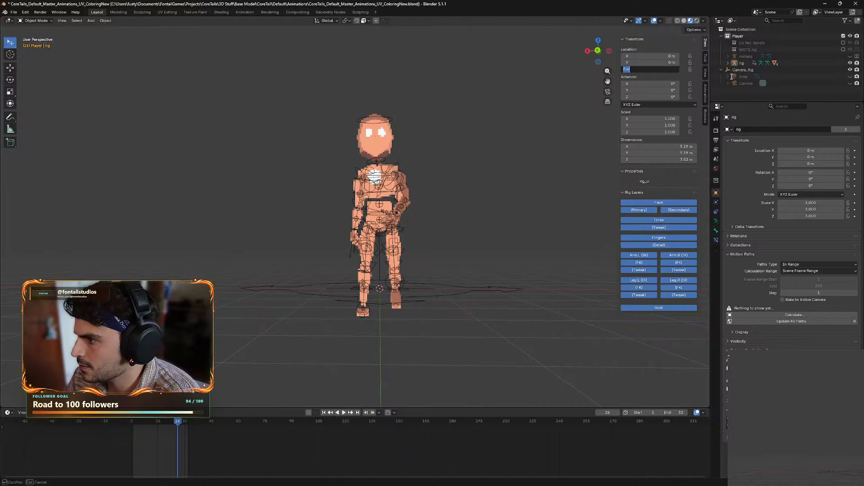
left_click(743, 65)
left_click(743, 65)
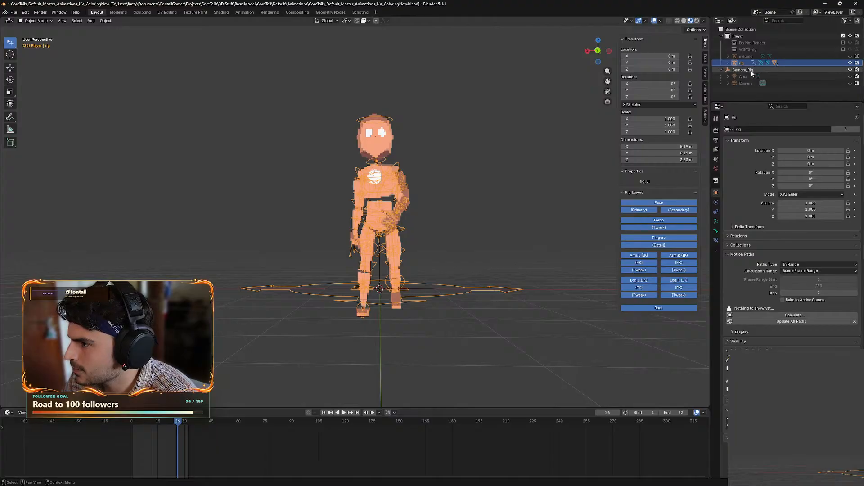
mouse_move(460, 215)
middle_mouse_down()
mouse_move(472, 211)
mouse_move(451, 219)
mouse_move(471, 222)
middle_mouse_up()
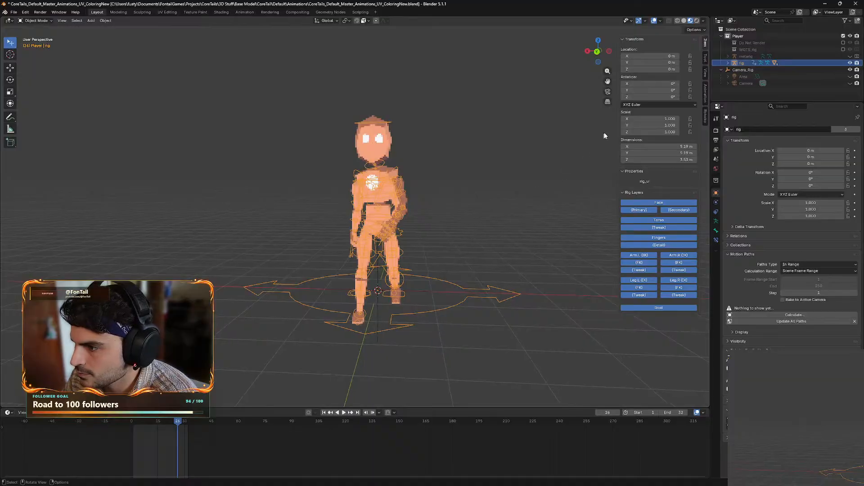
Try lowering the rig with a Z location of -2 m.
left_click(655, 69)
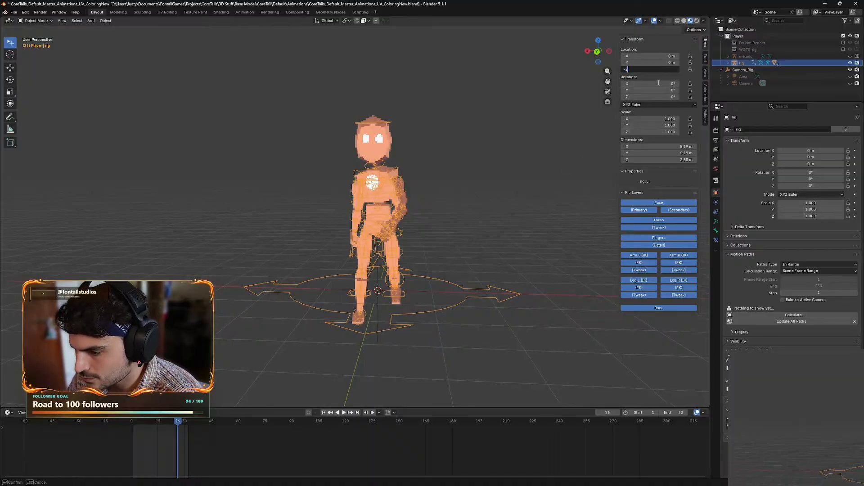
type("-2")
key("Return")
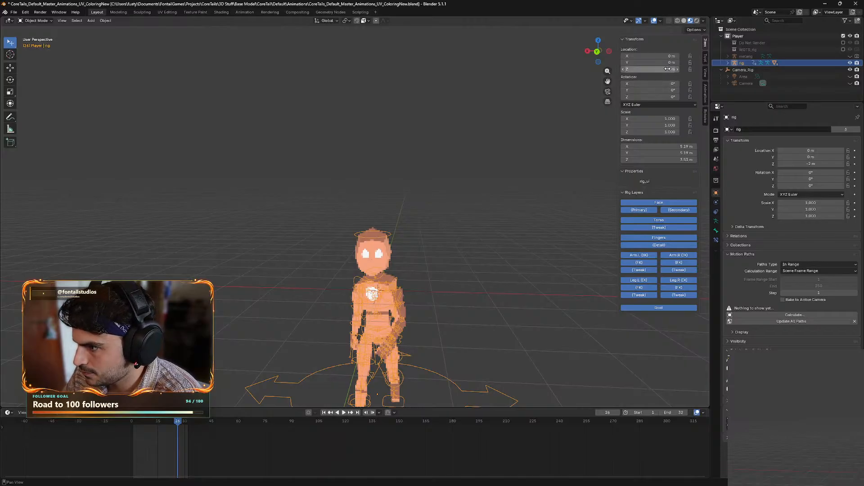
Set the rig's Z location to 0.3 m.
left_click(668, 69)
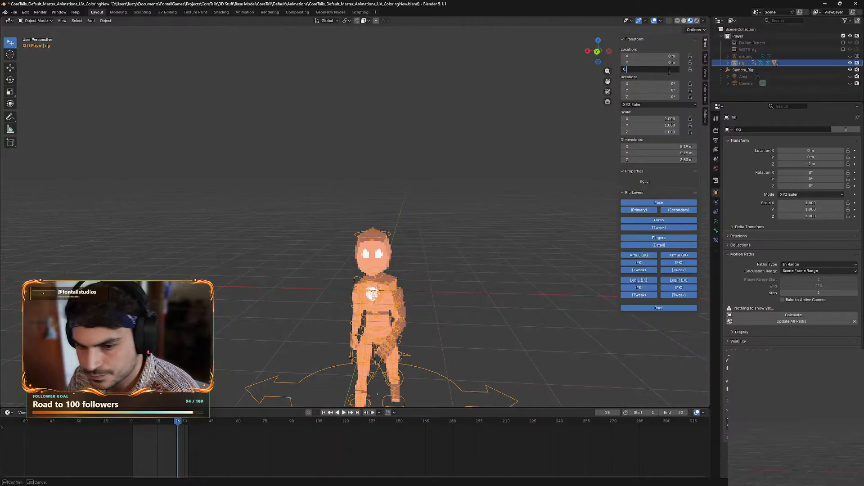
type("0.3")
key("Return")
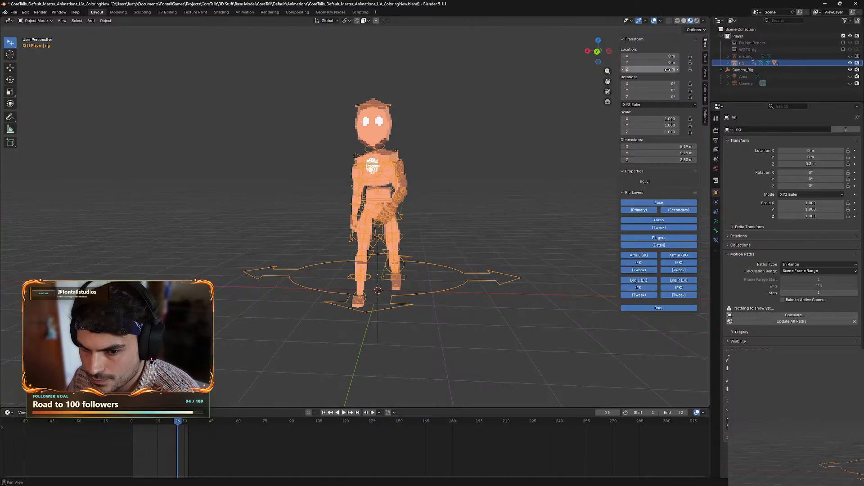
Try raising the rig with a Z location of 0.5 m and check its height against the ground.
mouse_move(497, 184)
middle_mouse_down()
mouse_move(500, 169)
mouse_move(500, 181)
mouse_move(540, 179)
mouse_move(500, 179)
middle_mouse_up()
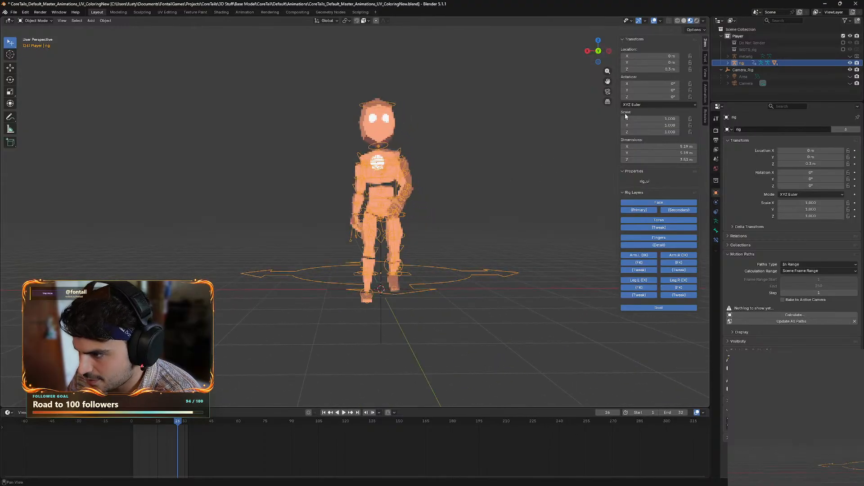
left_click(663, 69)
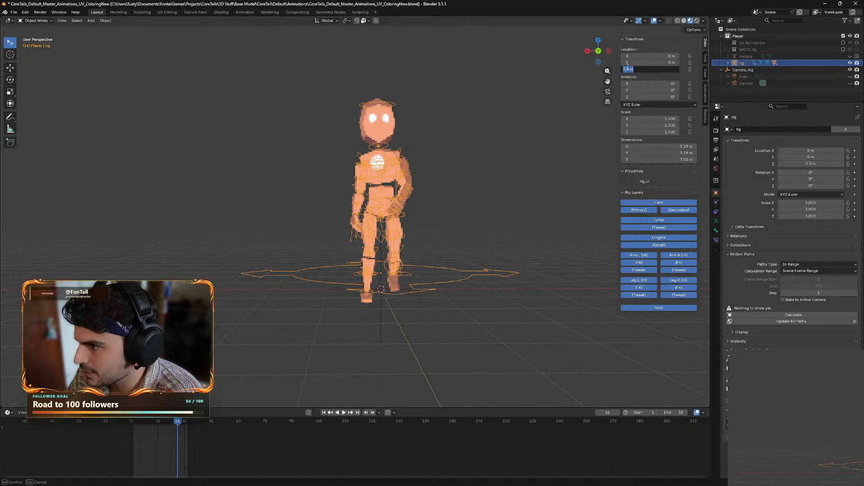
key("Return")
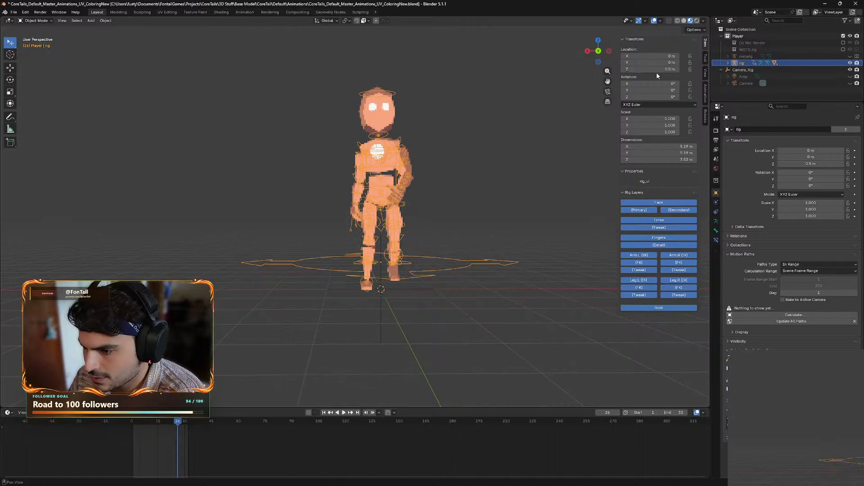
mouse_move(536, 172)
middle_mouse_down()
mouse_move(546, 163)
mouse_move(536, 168)
middle_mouse_up()
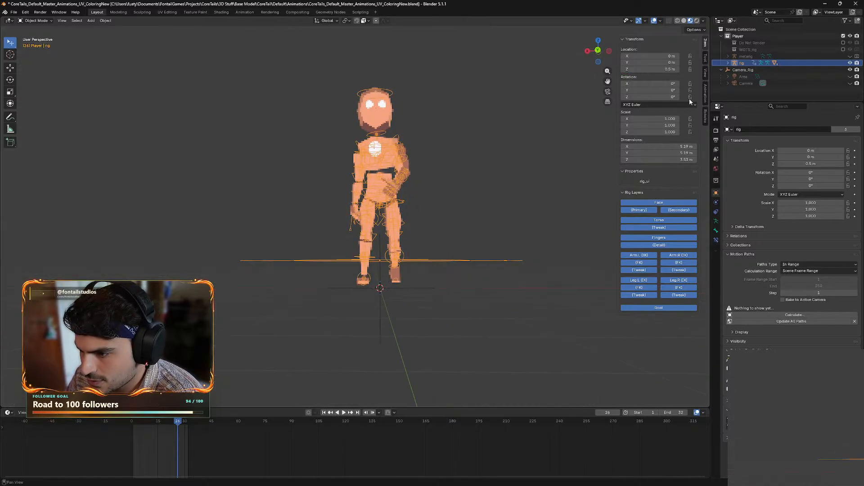
Set the rig's Z location to 0.4 m and play the walk loop to check the placement.
left_click(660, 69)
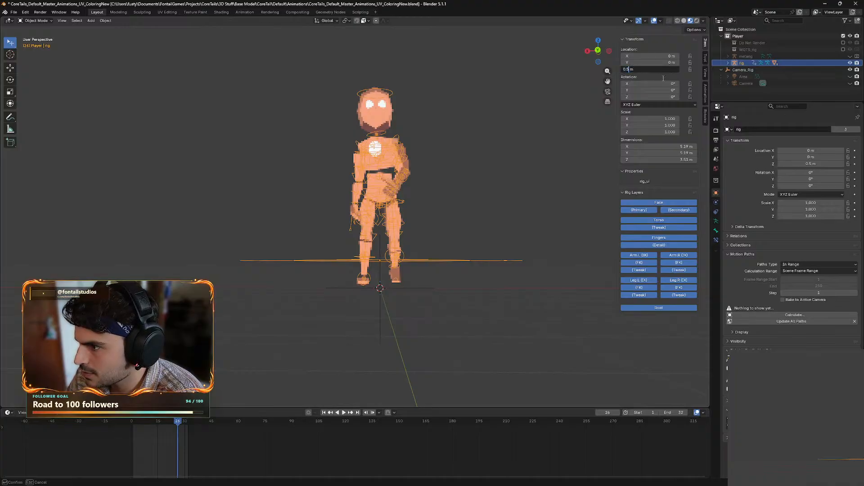
key("Return")
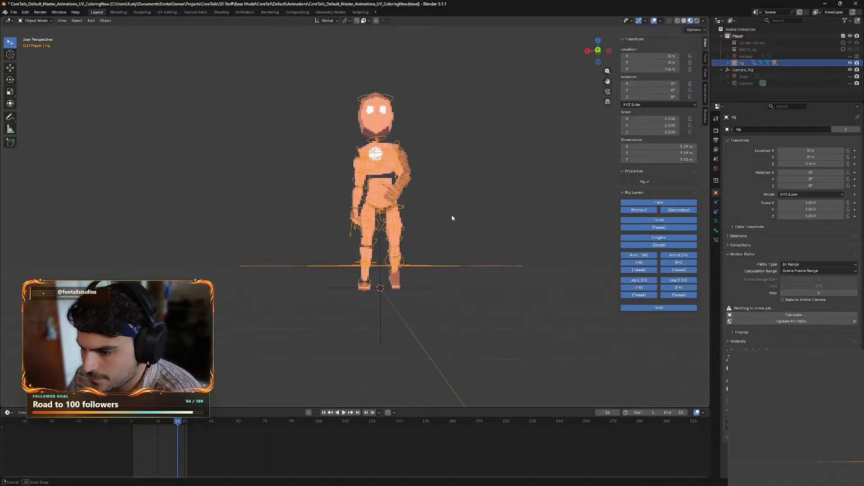
middle_click_drag(452, 215, 471, 234)
key("space")
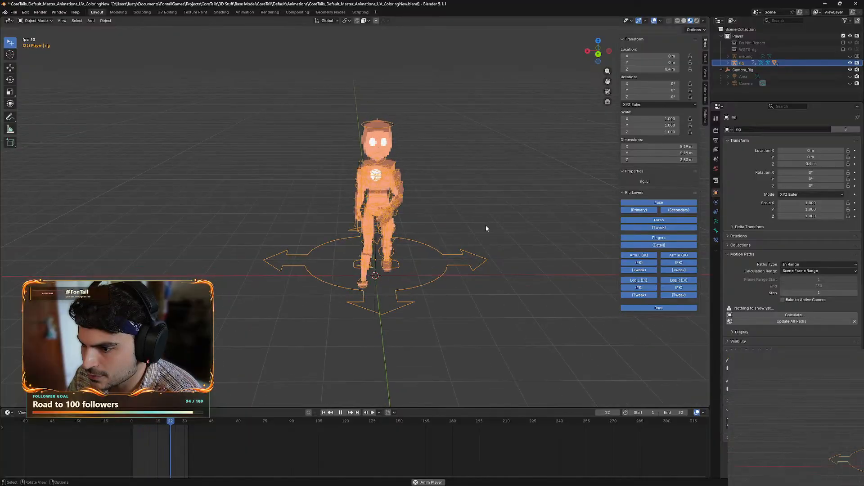
mouse_move(488, 221)
middle_mouse_down()
mouse_move(402, 224)
mouse_move(469, 206)
mouse_move(515, 219)
mouse_move(498, 227)
mouse_move(484, 212)
mouse_move(488, 201)
mouse_move(464, 210)
mouse_move(498, 209)
mouse_move(482, 216)
mouse_move(490, 217)
middle_mouse_up()
key("space")
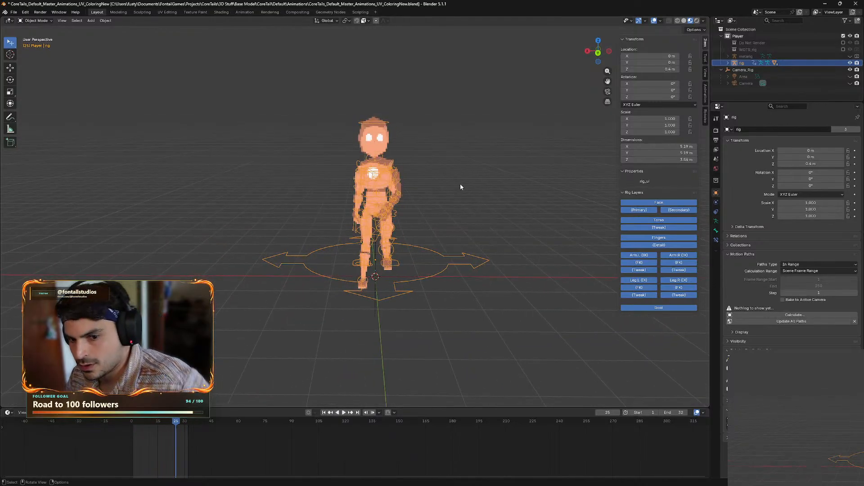
Save the Blender file and render the current frame as a test, inspecting the character up close before closing the render.
key("ctrl+s")
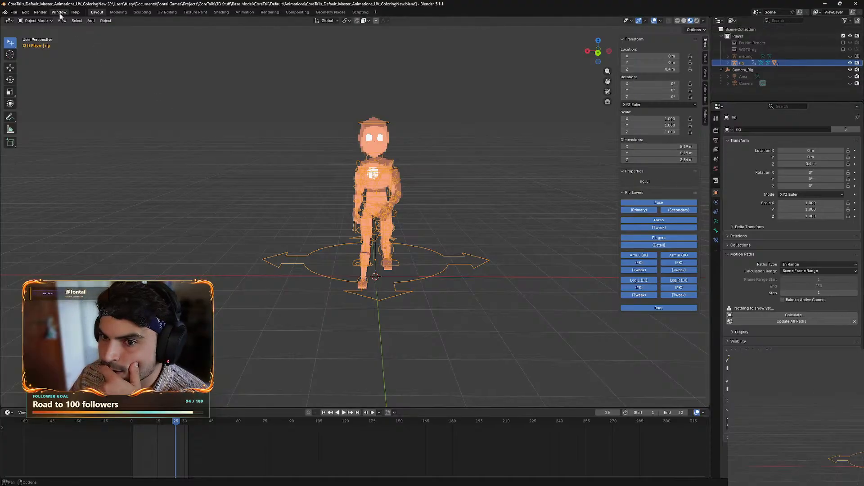
left_click(40, 12)
left_click(51, 22)
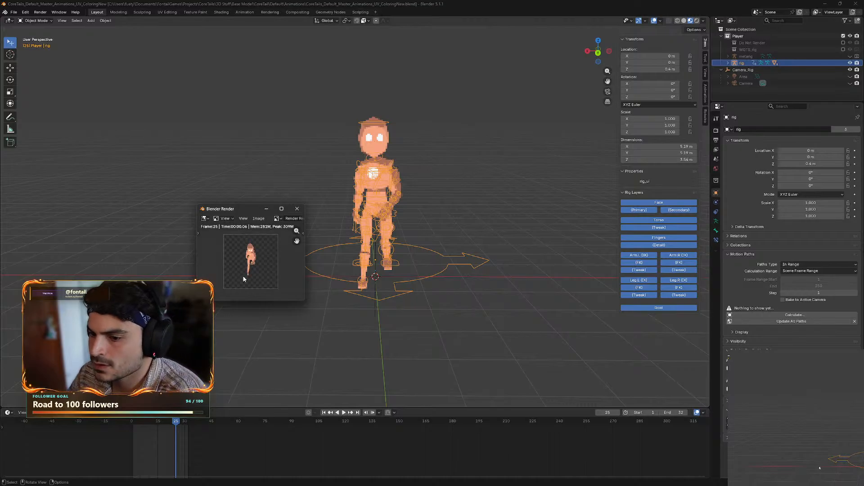
scroll(265, 283, "up", 5)
left_click_drag(265, 282, 276, 267)
mouse_move(275, 264)
middle_mouse_down()
mouse_move(273, 246)
mouse_move(277, 266)
middle_mouse_up()
left_click(298, 209)
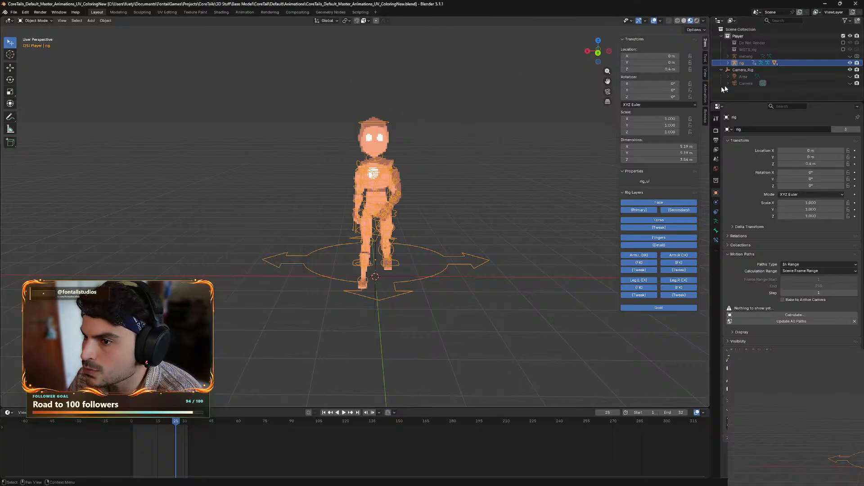
Run the render_8_direction_animation.py script to render the walk animation from all directions.
left_click(360, 13)
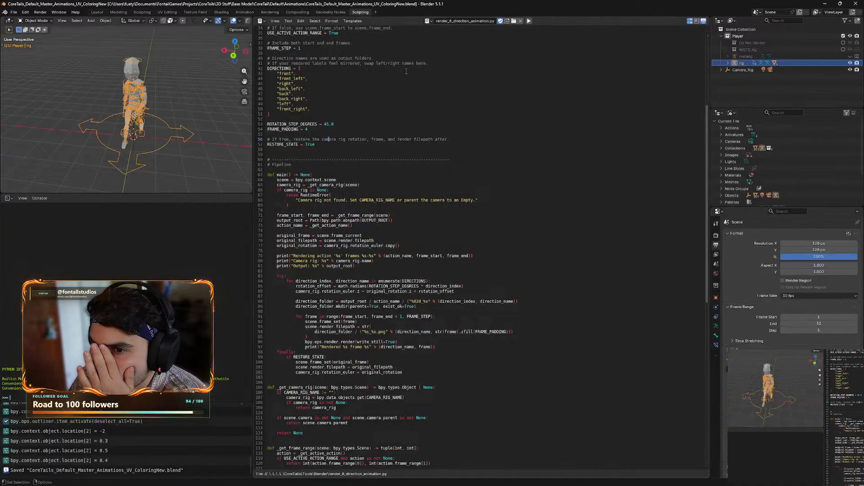
left_click(529, 21)
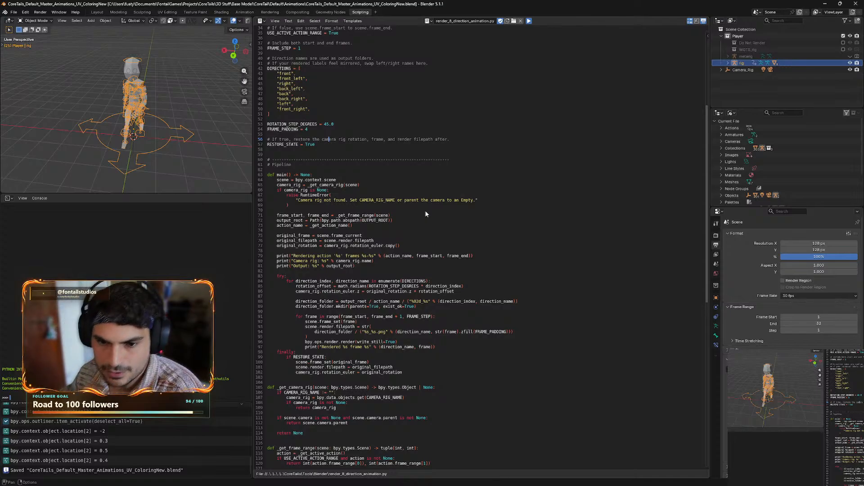
key("alt+p")
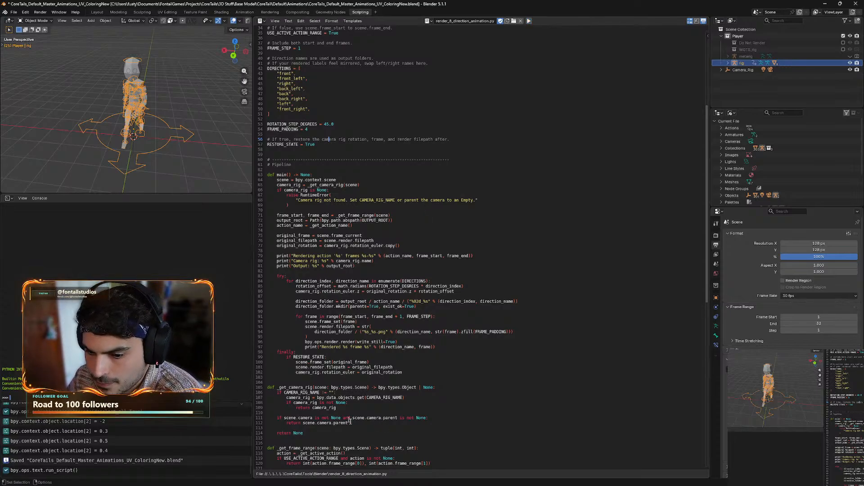
Switch to File Explorer and examine the rendered front frames in the Walk/00_front folder.
mouse_move(360, 473)
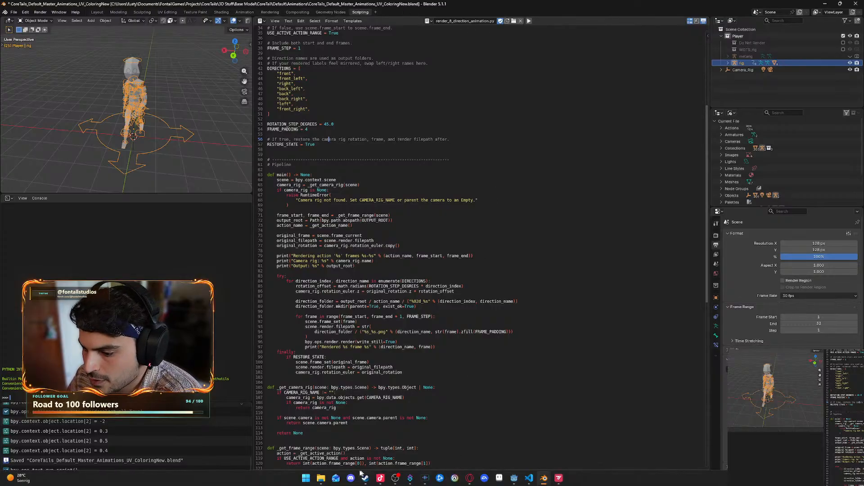
left_click(320, 478)
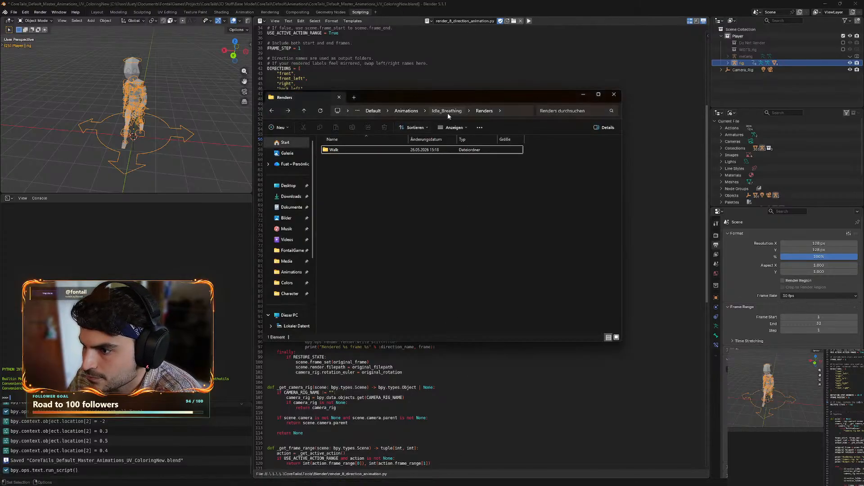
double_click(343, 148)
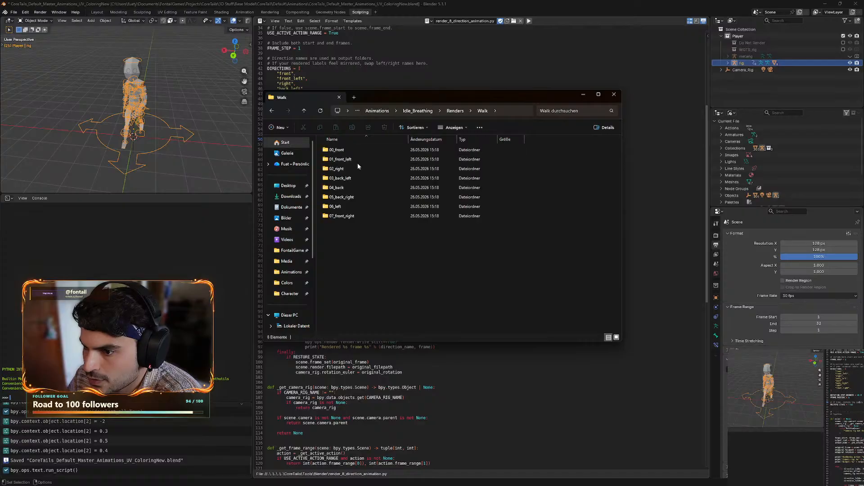
double_click(356, 153)
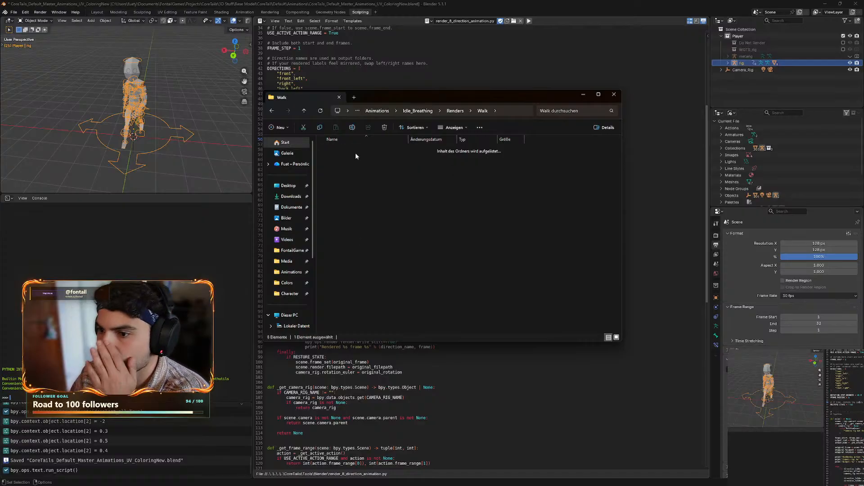
left_click(489, 273)
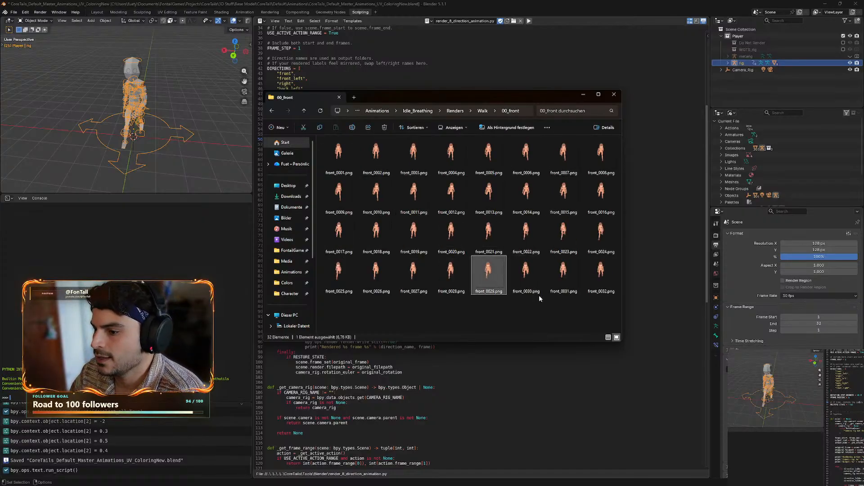
left_click(592, 274)
left_click(339, 156)
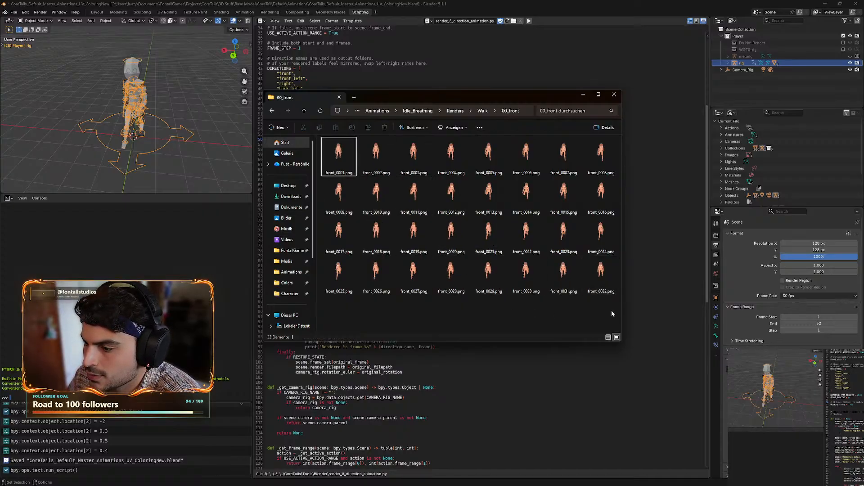
left_click_drag(607, 310, 339, 152)
left_click(468, 311)
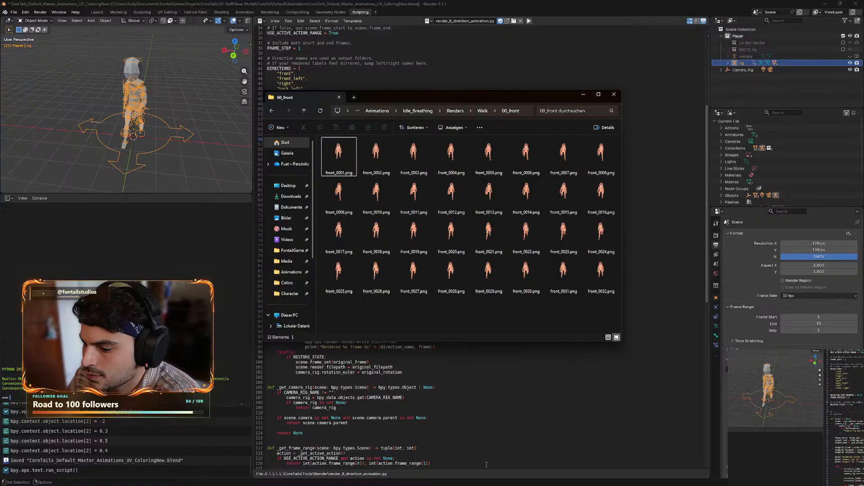
Switch to Aseprite and browse to the Projects folder in the file-opening dialog.
left_click(515, 479)
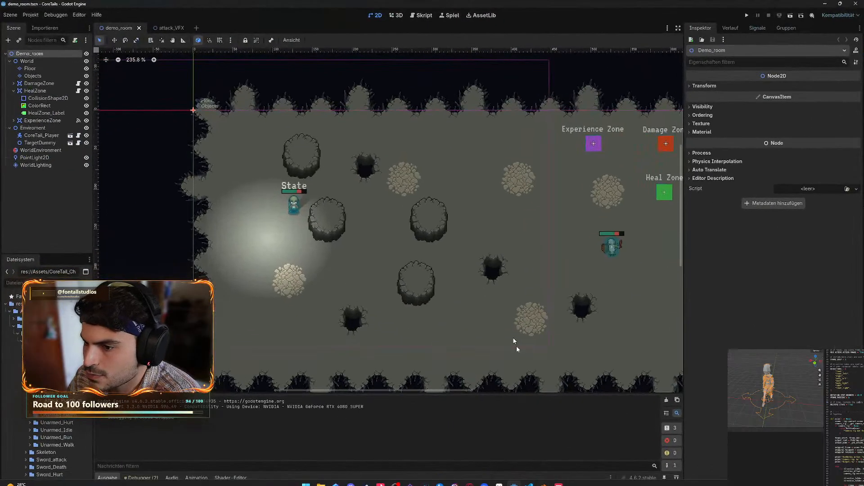
left_click(515, 481)
left_click(500, 481)
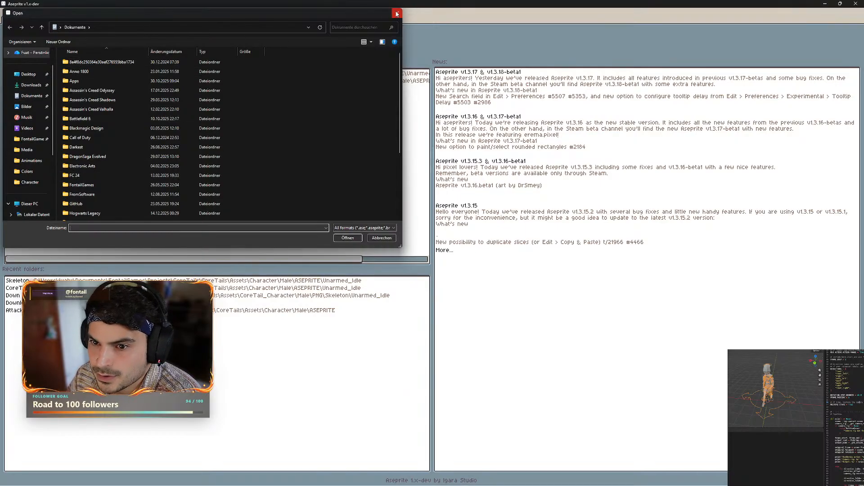
left_click(30, 182)
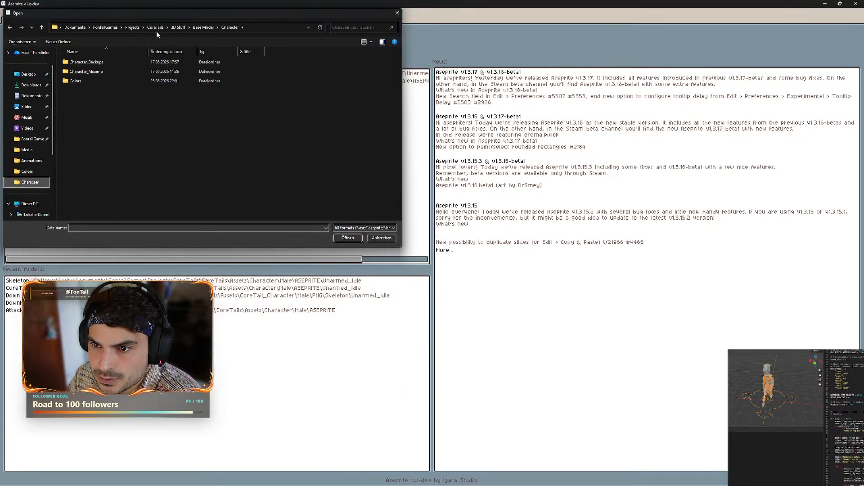
left_click(137, 28)
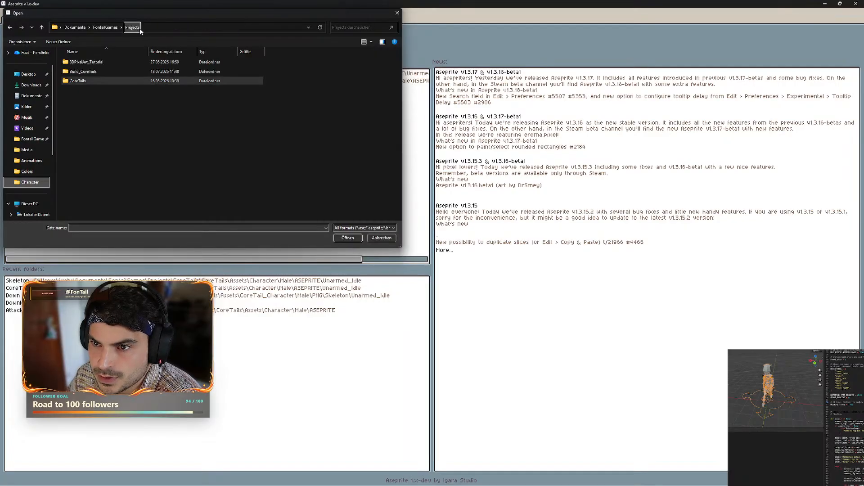
Browse through the CoreTails project's 3D Stuff folders to Idle_Breathing/Renders/Walk/00_front.
double_click(98, 81)
double_click(94, 63)
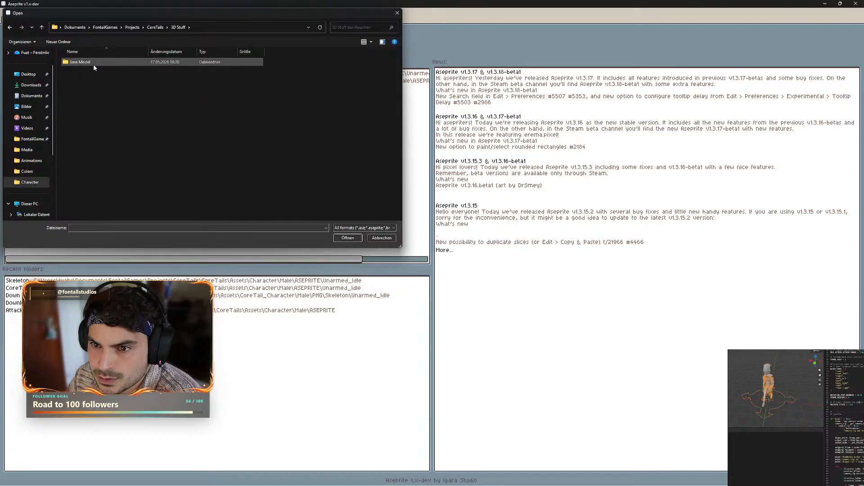
double_click(93, 63)
double_click(89, 63)
double_click(89, 64)
double_click(89, 63)
double_click(89, 63)
double_click(89, 62)
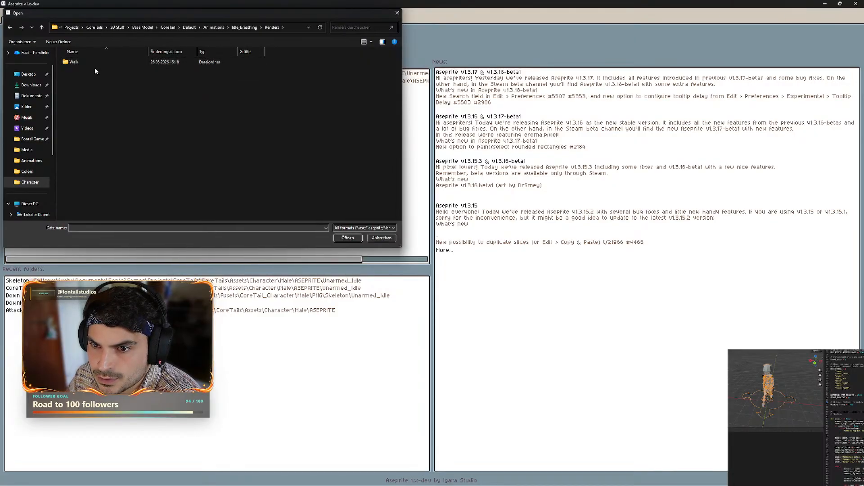
double_click(93, 64)
double_click(84, 64)
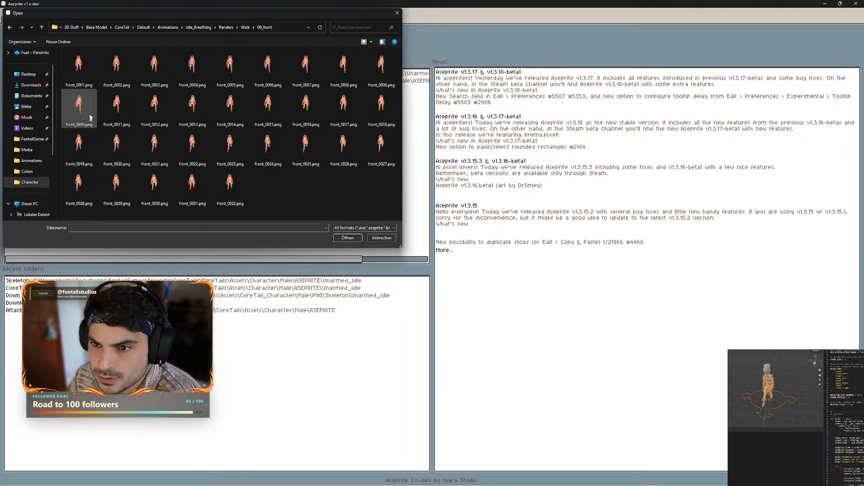
Open front_0001.png through front_0032.png together and load them as one animation.
left_click(84, 65)
left_click(220, 186, "shift")
left_click(341, 238)
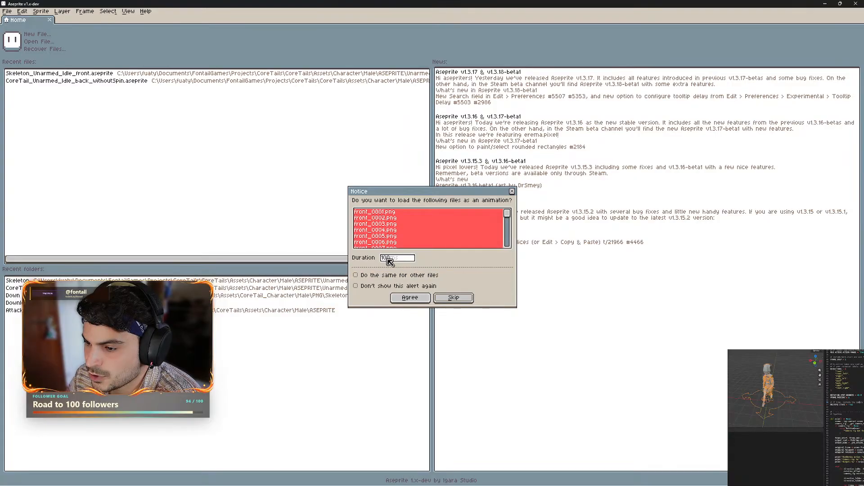
left_click(409, 298)
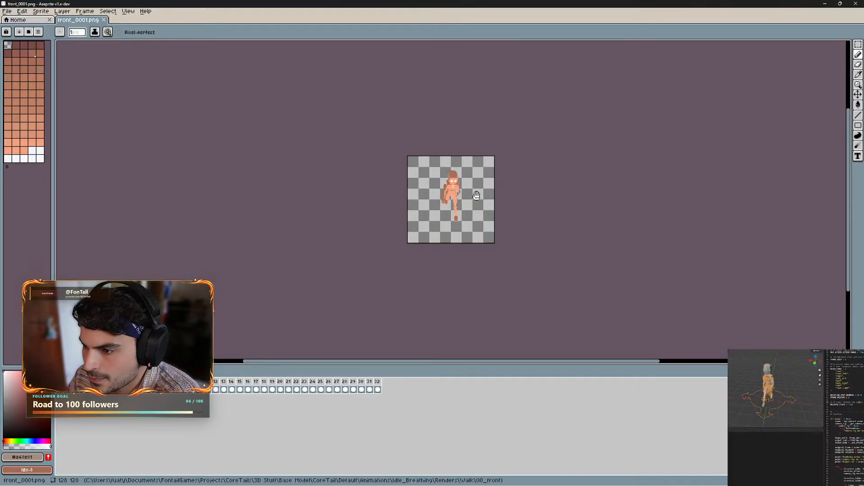
Play the front walk animation and examine the sprite's motion up close.
scroll(473, 193, "up", 4)
scroll(477, 195, "down", 2)
scroll(476, 195, "up", 1)
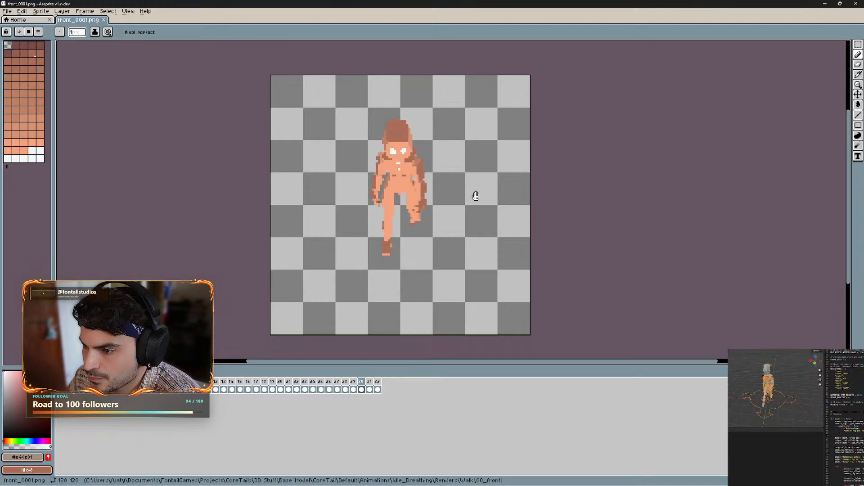
key("Return")
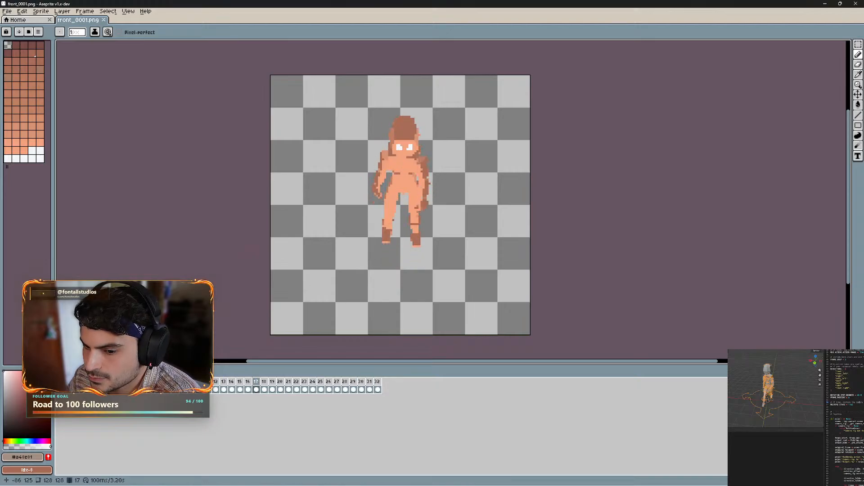
Check frame 17's duration in its frame properties and leave it without making changes.
left_click(86, 11)
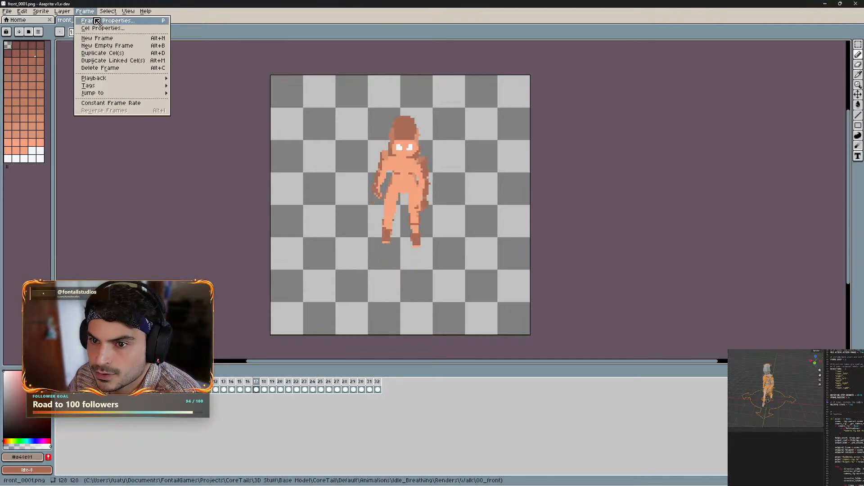
left_click(122, 22)
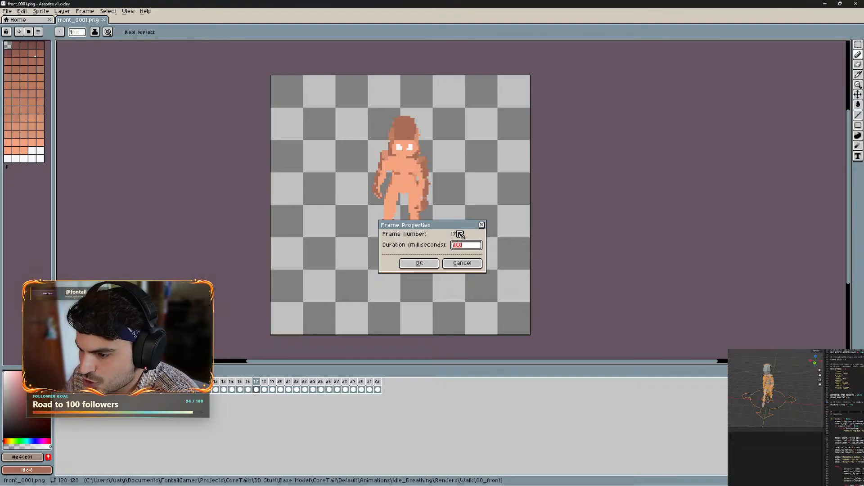
left_click(482, 225)
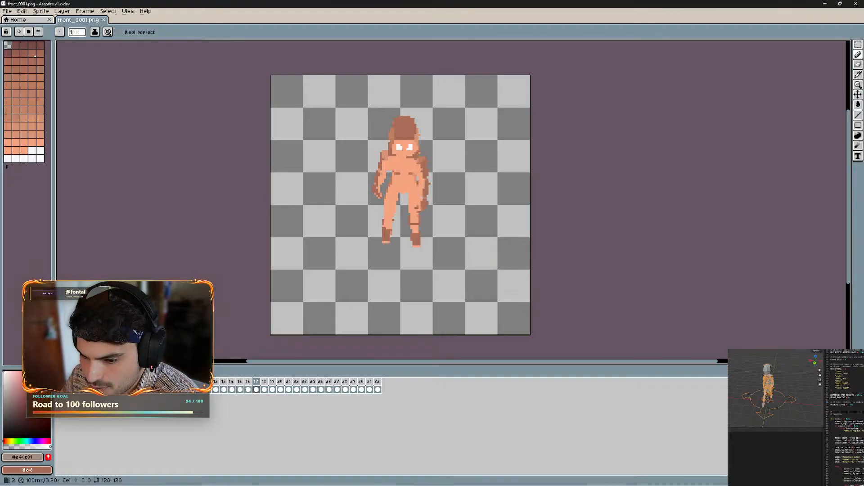
Close the front walk sprite and reload its PNG sequence as an animation with a frame duration of 10 ms.
left_click(104, 20)
left_click(41, 74)
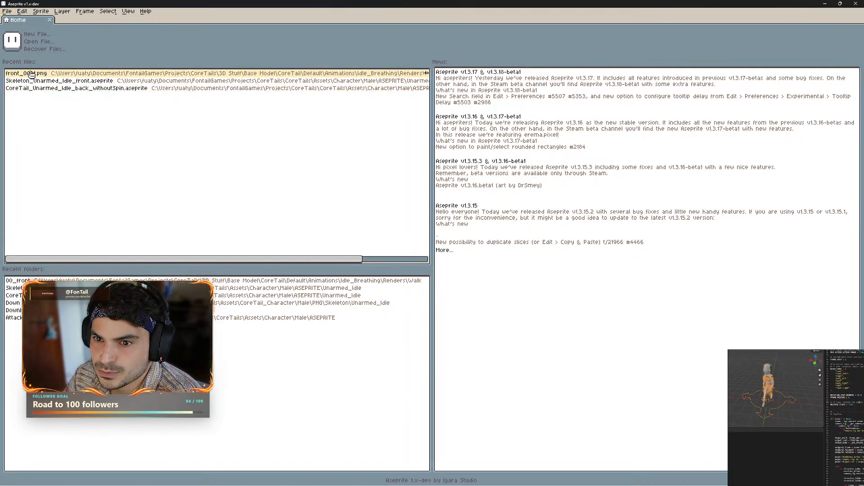
left_click(392, 265)
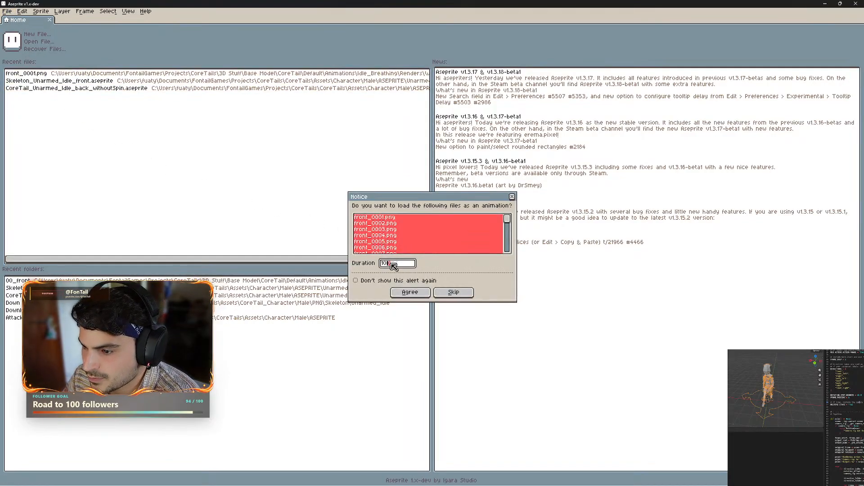
left_click_drag(395, 266, 378, 265)
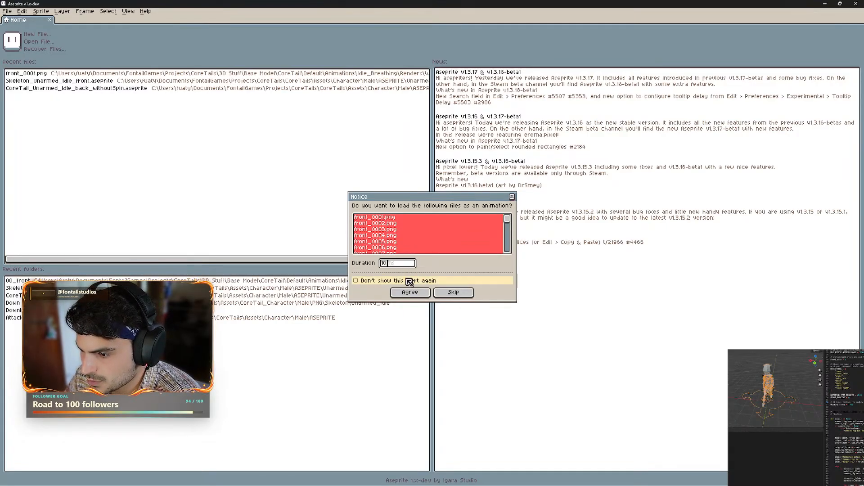
left_click(415, 296)
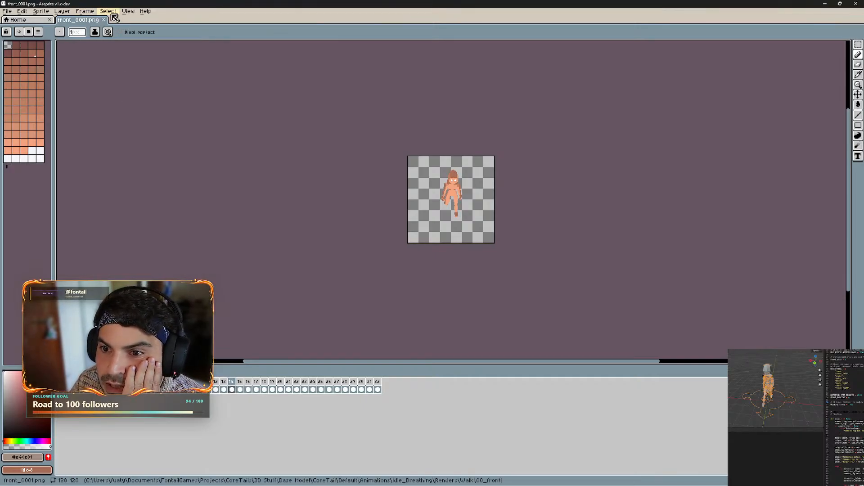
Change the duration of frame 14 in its frame properties and play the animation.
left_click(84, 11)
mouse_move(149, 83)
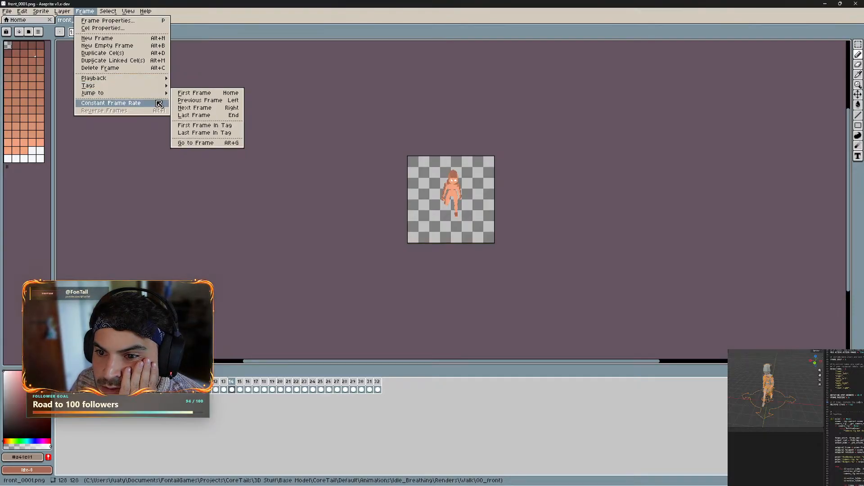
left_click(144, 21)
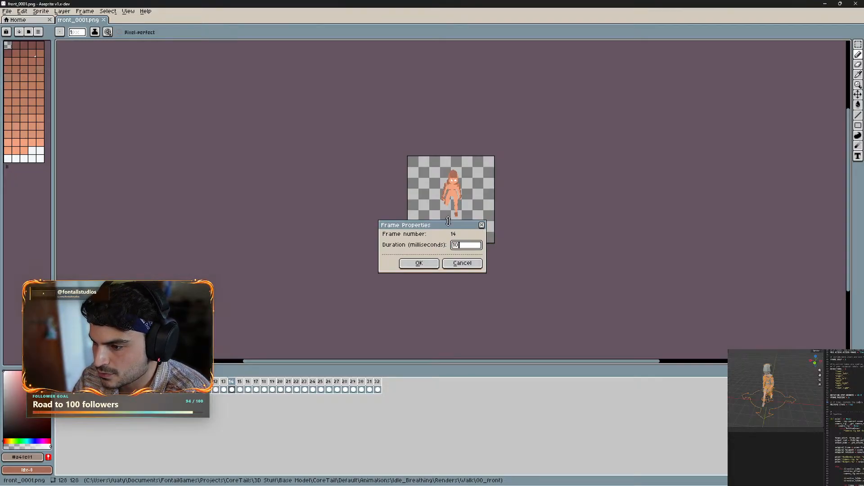
left_click(417, 264)
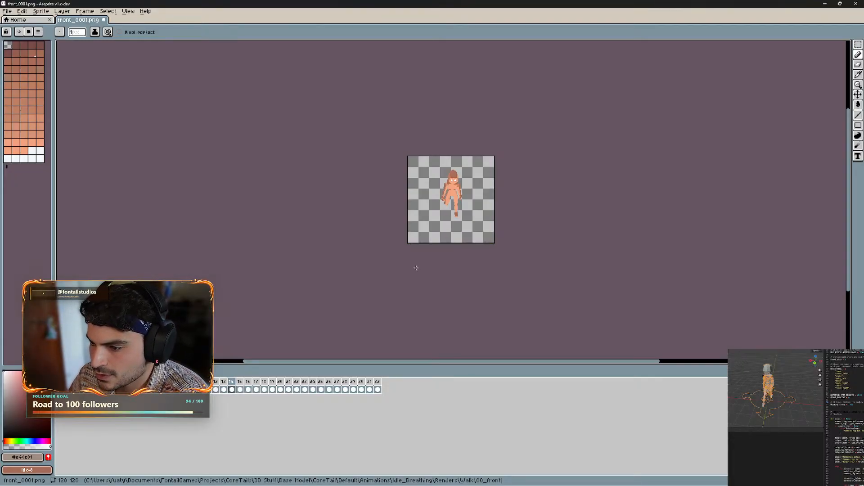
left_click(82, 371)
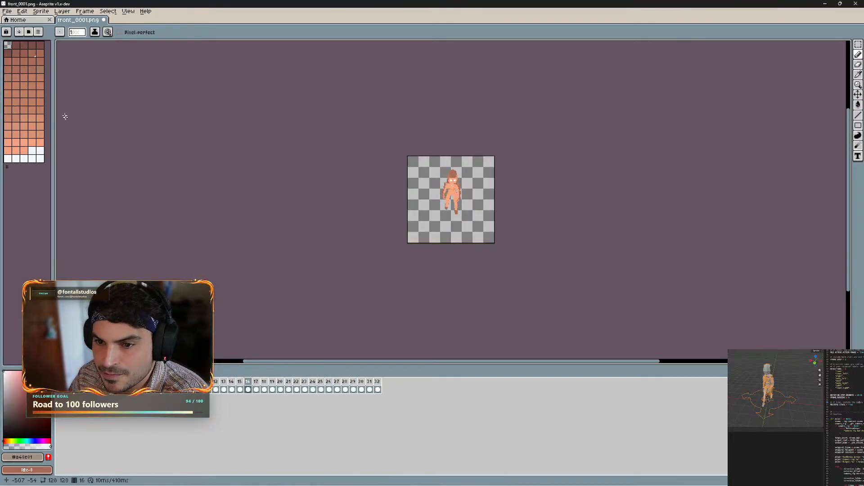
Close the sprite without saving and reload the front walk sequence with a frame duration of 50 ms.
left_click(103, 20)
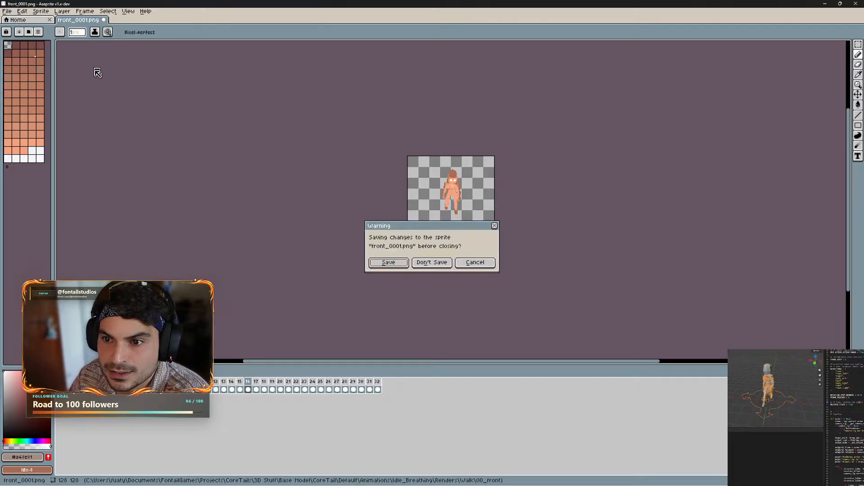
left_click(435, 263)
left_click(42, 73)
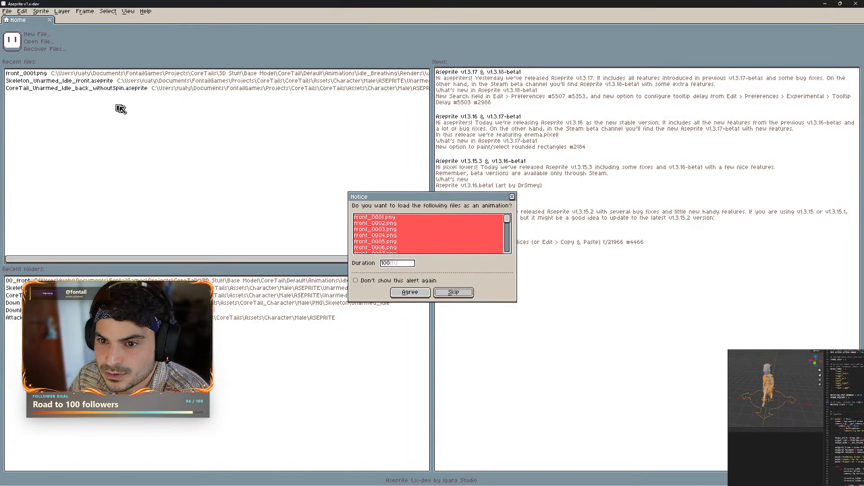
left_click(392, 264)
left_click_drag(395, 266, 382, 264)
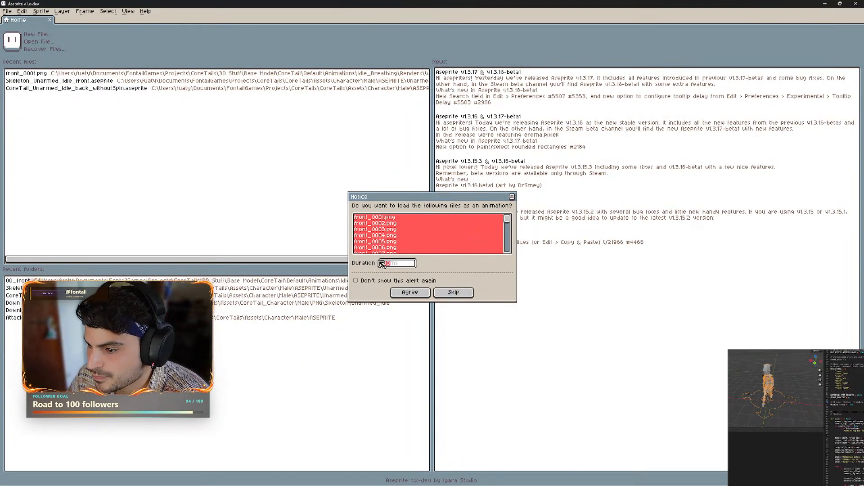
type("50")
key("Return")
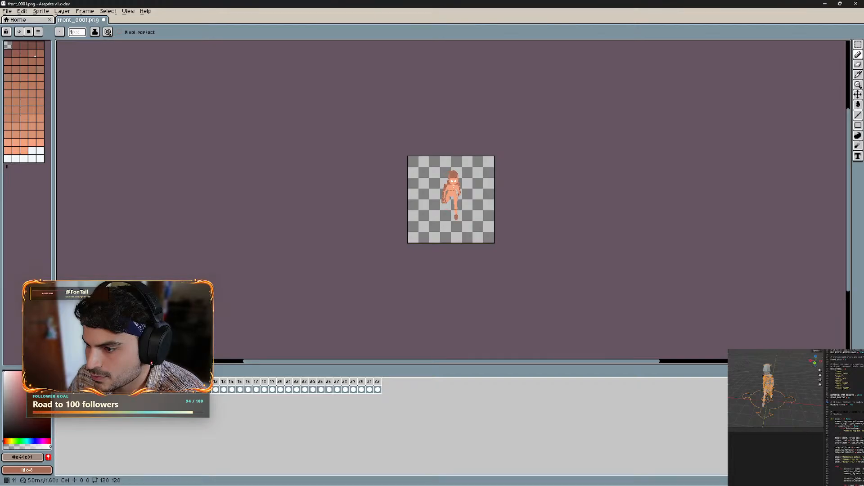
Discard the open sprite and load the front walk sequence again with a frame duration of 30 ms.
left_click(103, 20)
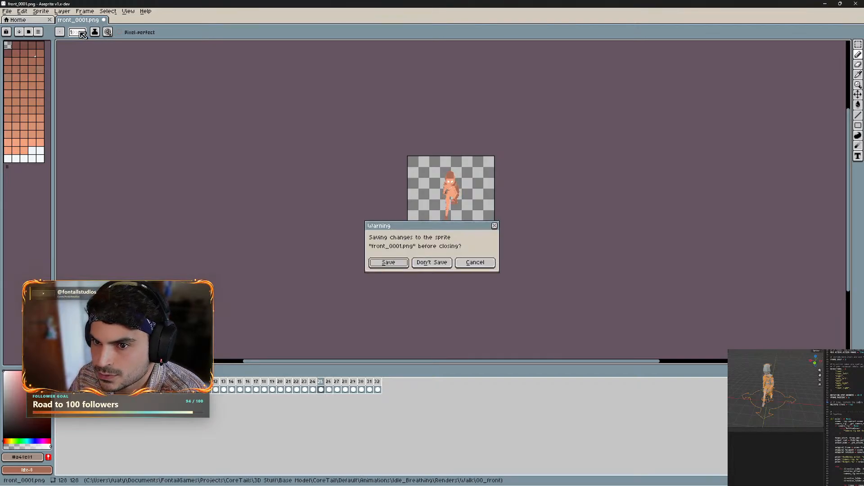
left_click(445, 265)
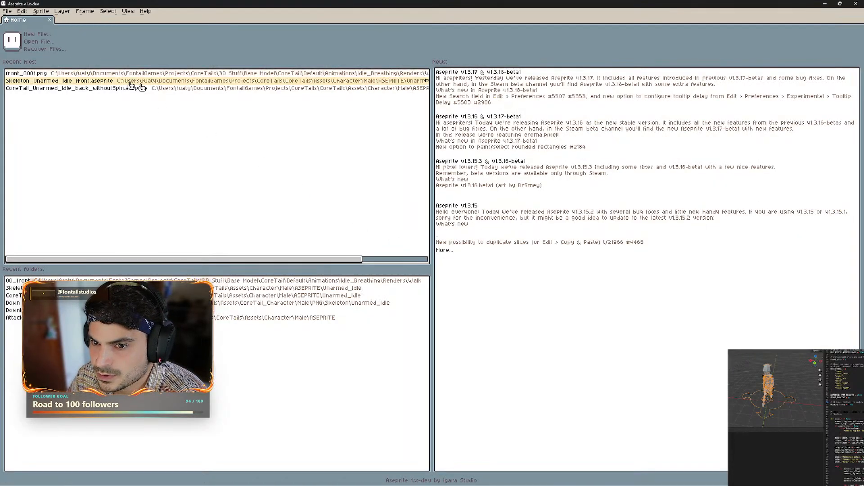
left_click(72, 74)
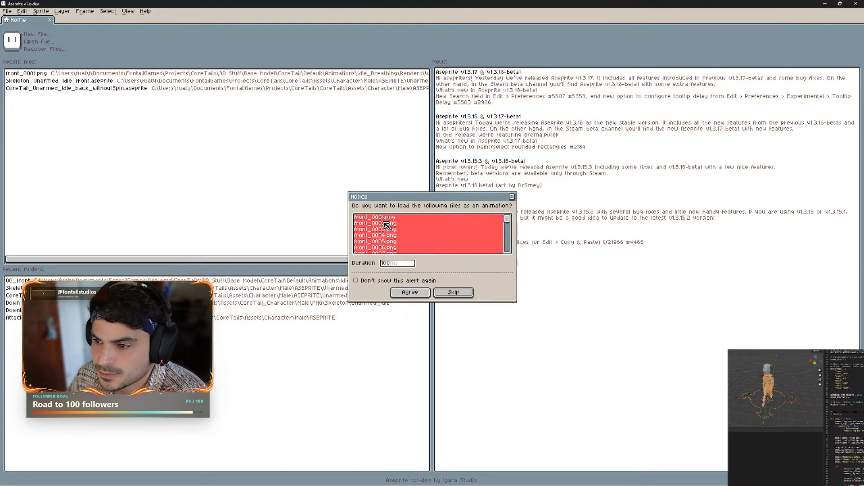
left_click(395, 266)
left_click_drag(394, 266, 373, 252)
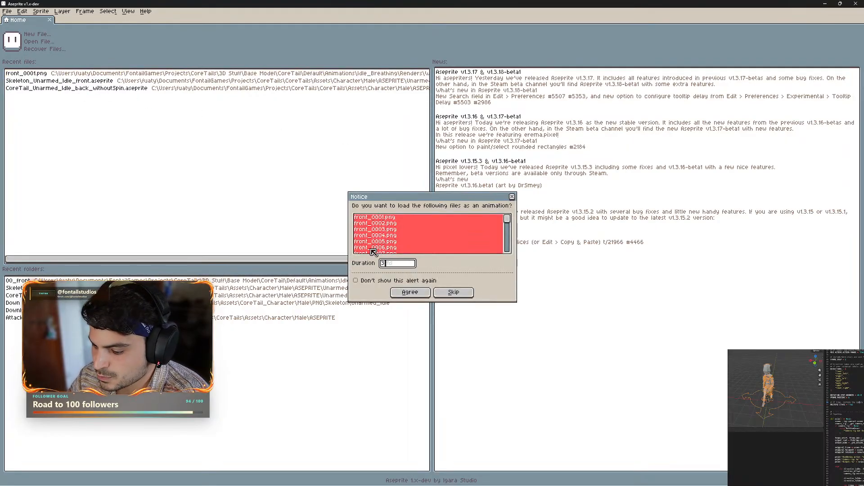
type("30")
left_click(409, 292)
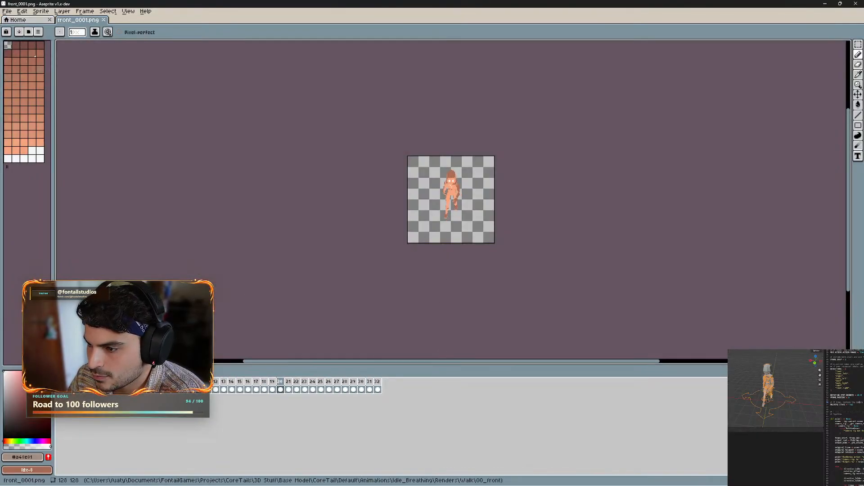
Examine the sprite's motion up close in the walk animation at 30 ms per frame.
scroll(495, 204, "up", 5)
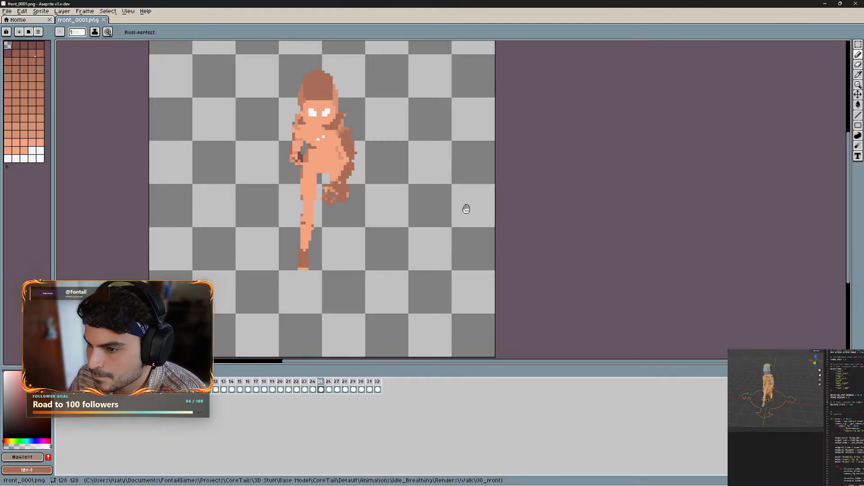
scroll(463, 202, "down", 1)
left_click_drag(460, 195, 506, 192)
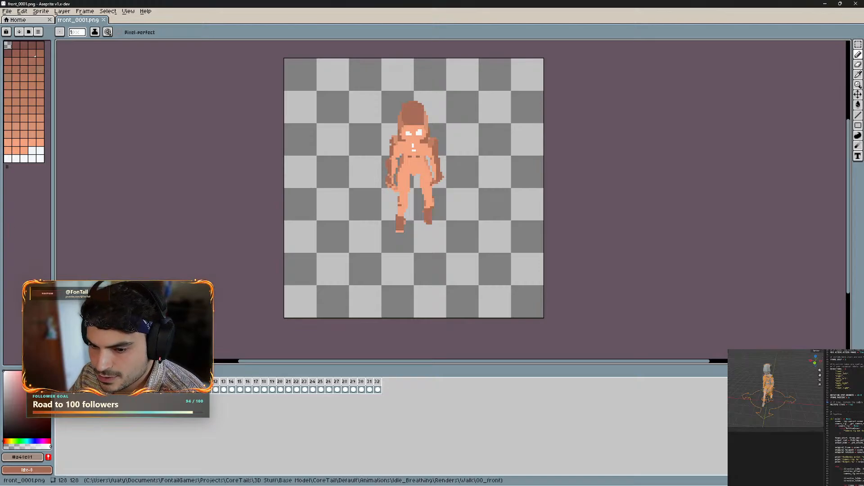
left_click(81, 371)
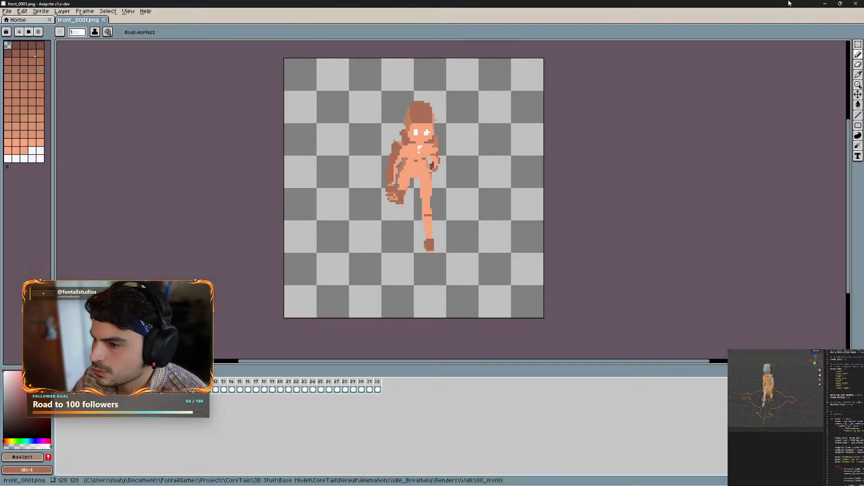
Switch to Blender's Layout workspace and play the walk animation on the rig from the front to compare its motion.
left_click(827, 4)
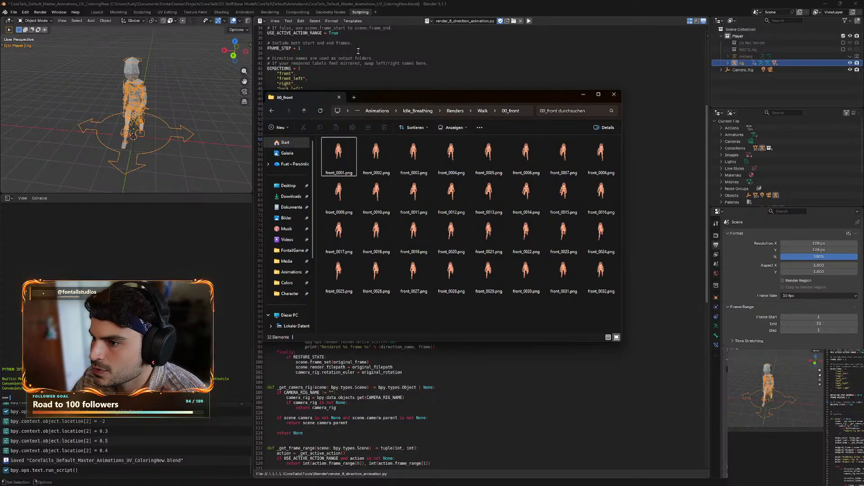
left_click(96, 12)
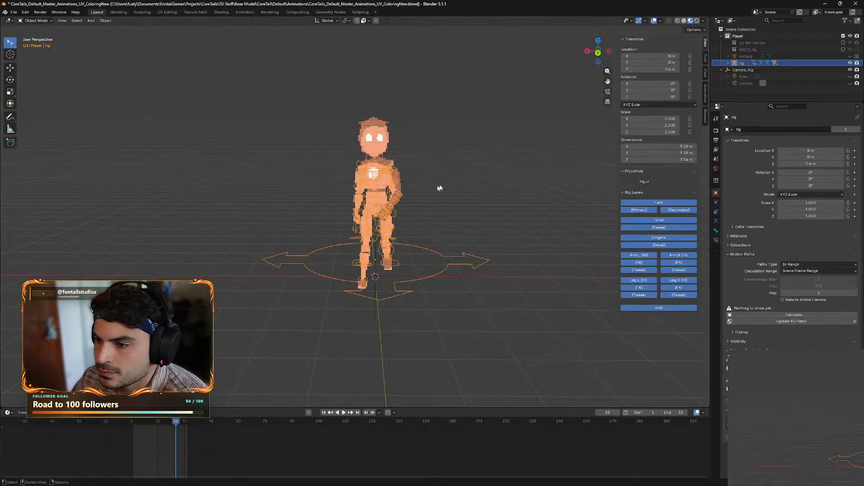
left_click(450, 177)
middle_click_drag(473, 192, 465, 204)
key("space")
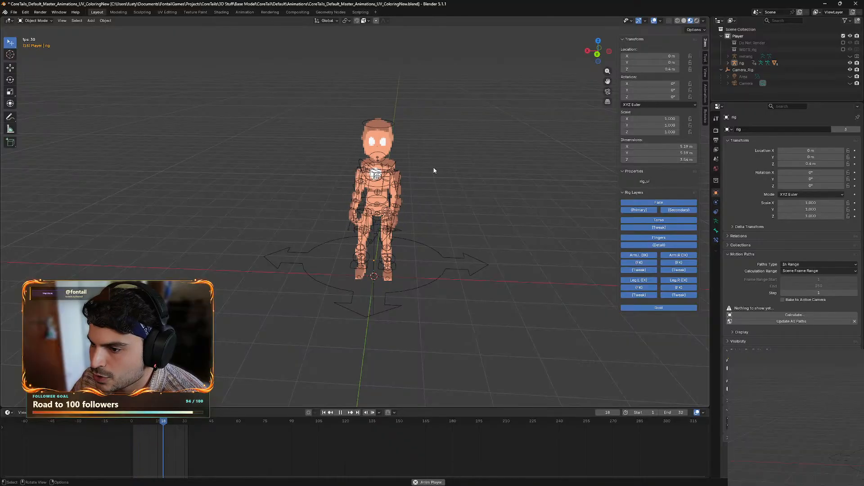
key("space")
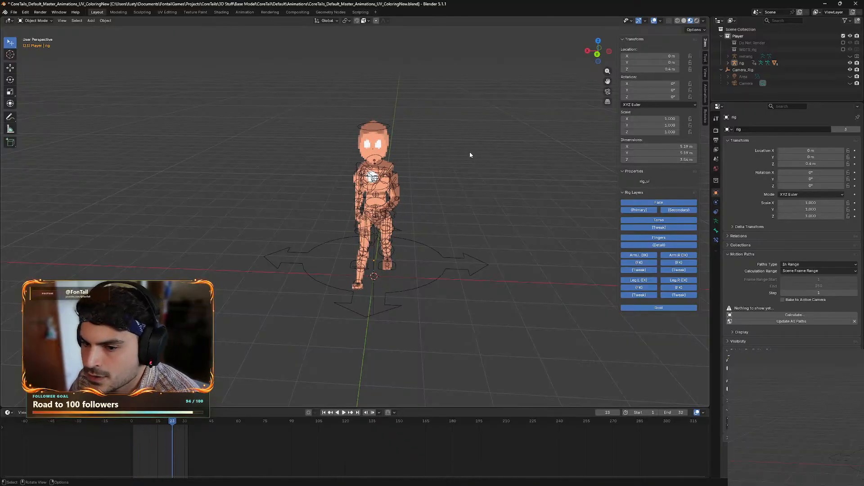
key("space")
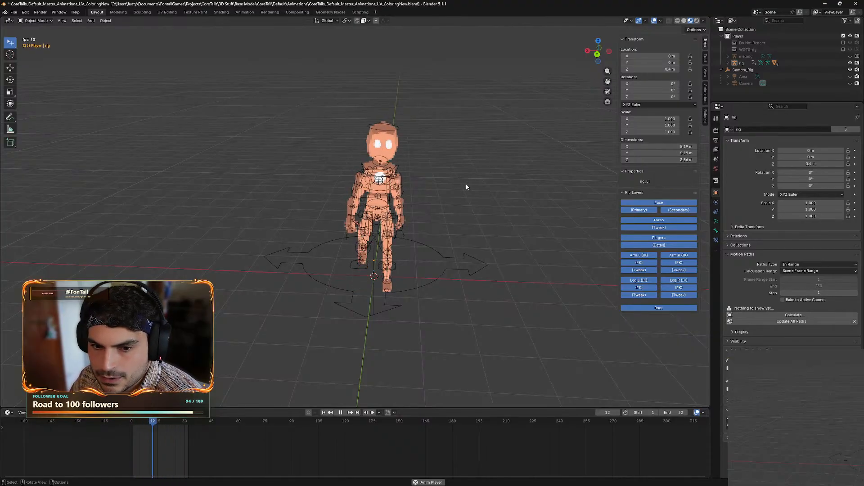
key("space")
middle_click_drag(479, 205, 543, 192)
key("space")
Stop playback and hide the rig's Body, Core, LeftArm, LeftLeg, RightArm and RightLeg meshes in the viewport, keeping Head and Eyes shown.
left_click(728, 63)
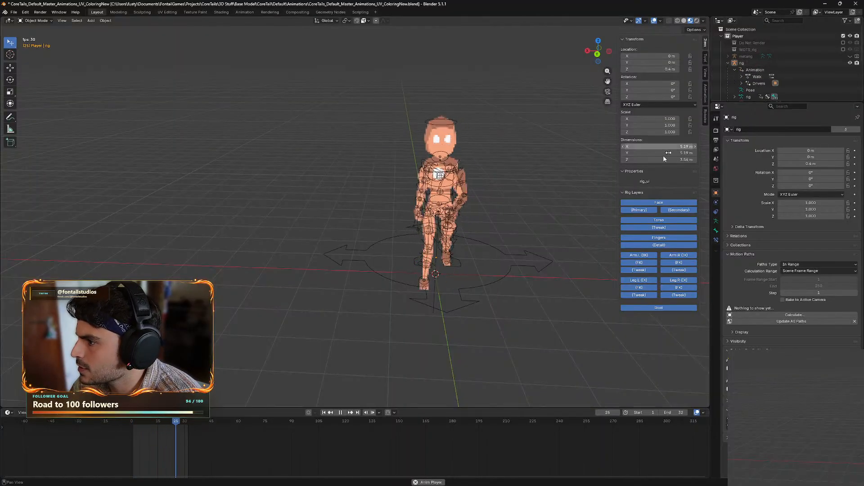
key("space")
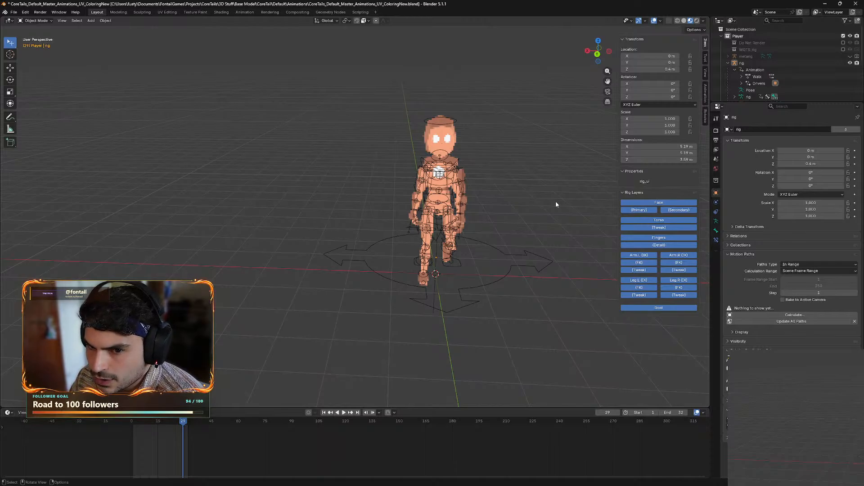
scroll(756, 88, "down", 2)
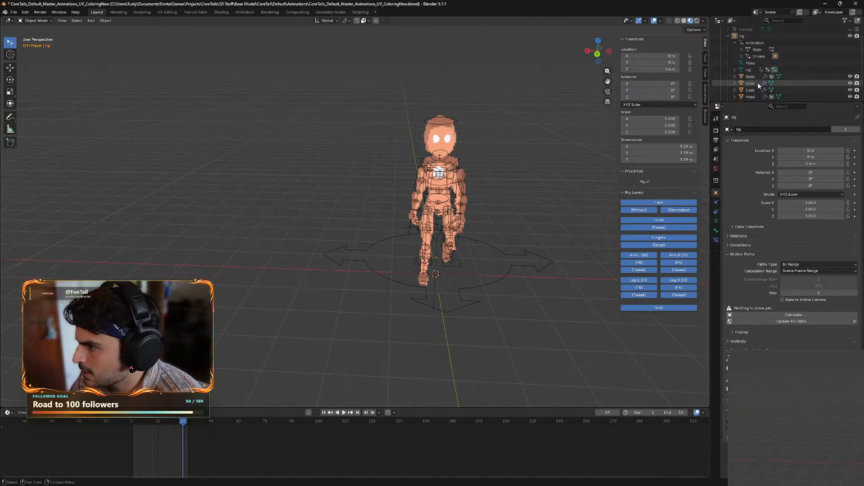
scroll(765, 81, "down", 1)
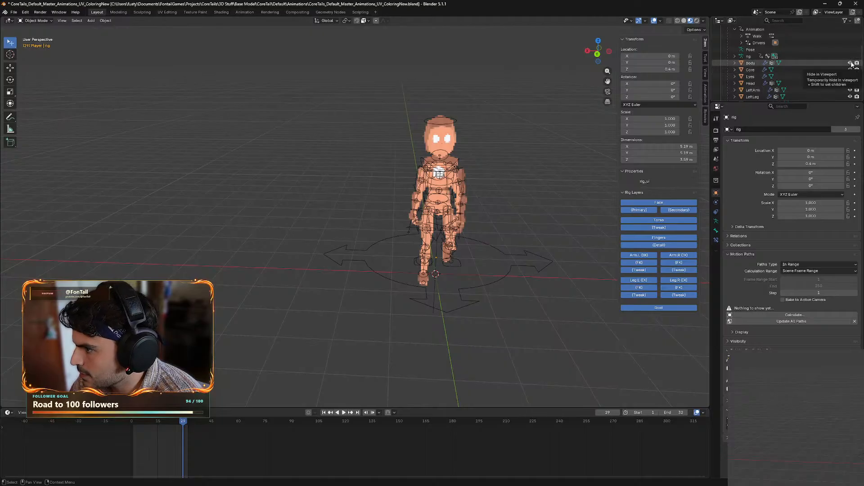
left_click(851, 64)
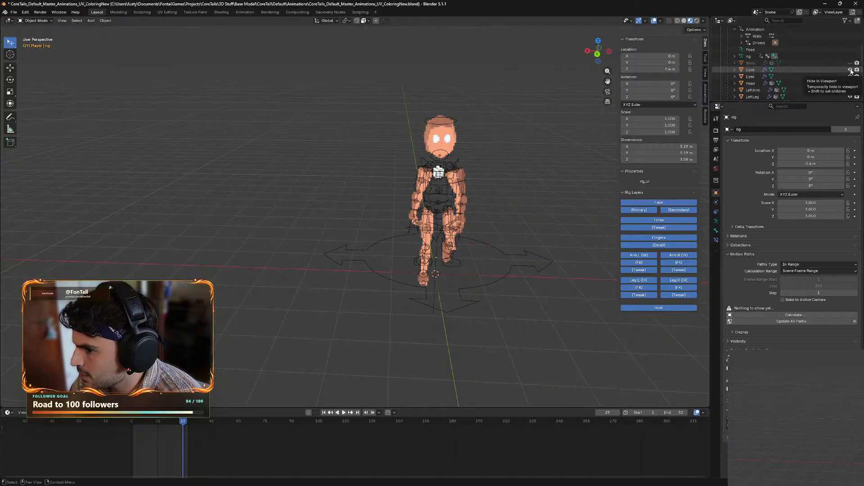
left_click(850, 71)
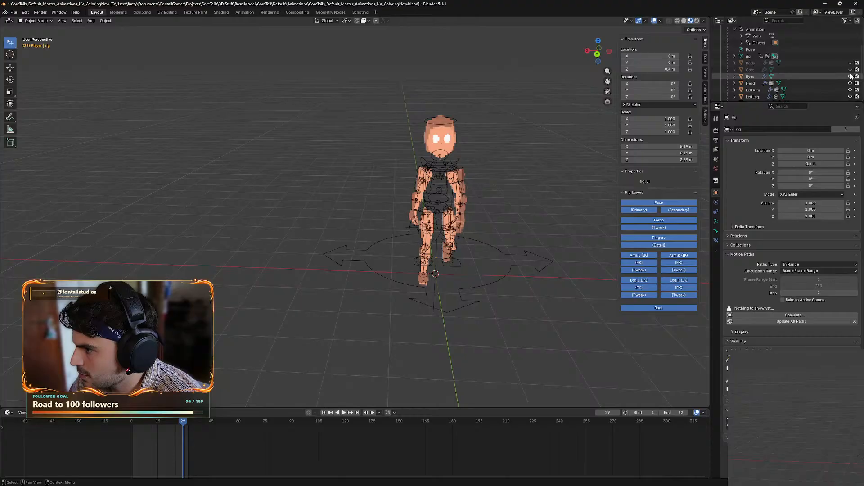
left_click(850, 77)
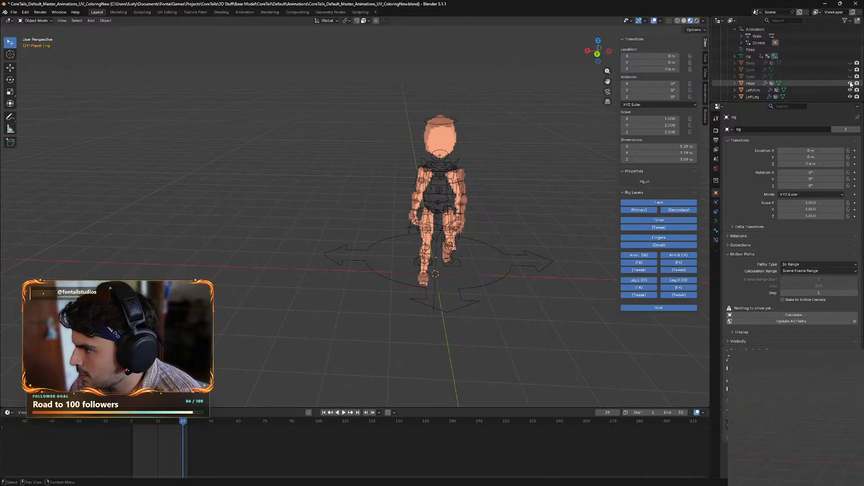
left_click(851, 77)
left_click(851, 90)
scroll(851, 93, "down", 1)
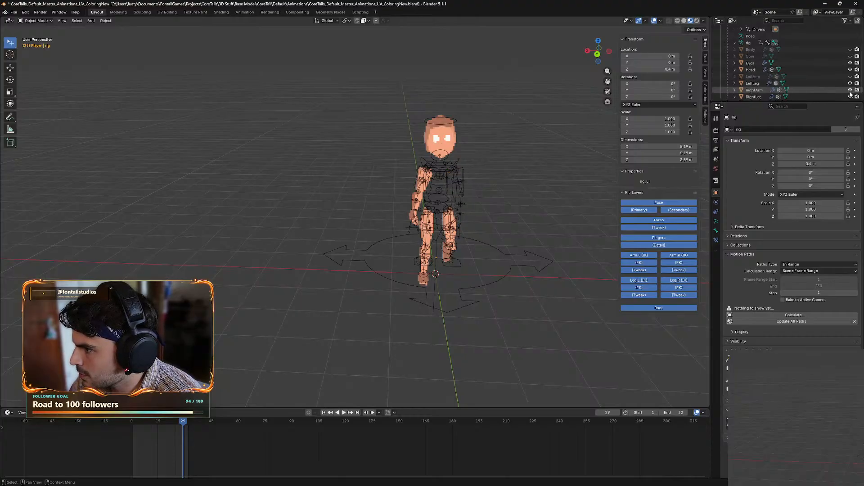
left_click(851, 83)
left_click(851, 90)
scroll(851, 90, "down", 1)
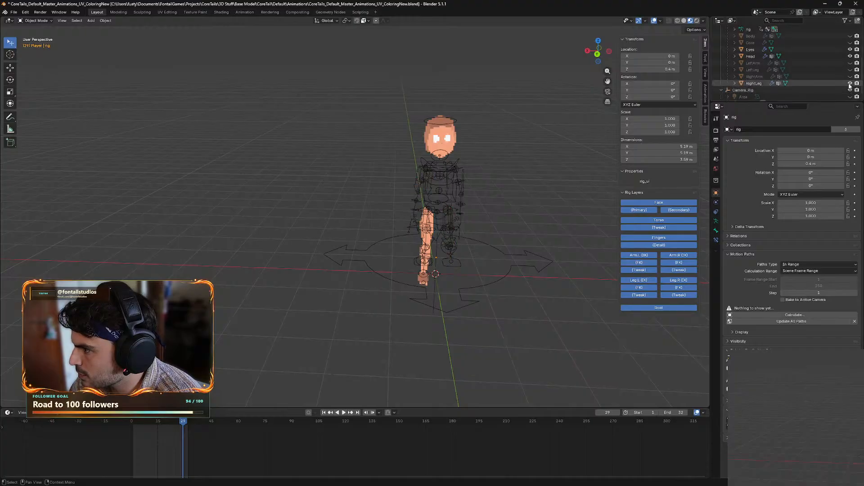
left_click(850, 83)
Play the walk animation from the front with only the Head and Eyes meshes shown, and stop playback.
mouse_move(527, 193)
middle_mouse_down()
mouse_move(518, 188)
mouse_move(538, 189)
middle_mouse_up()
key("space")
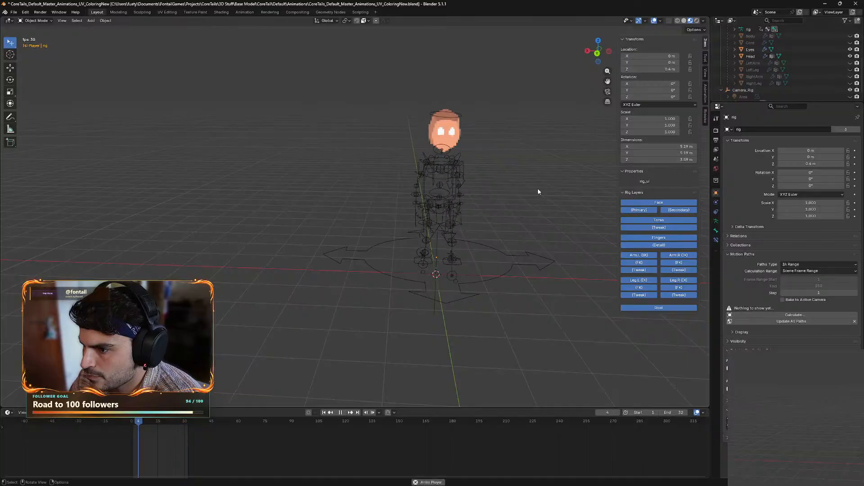
key("space")
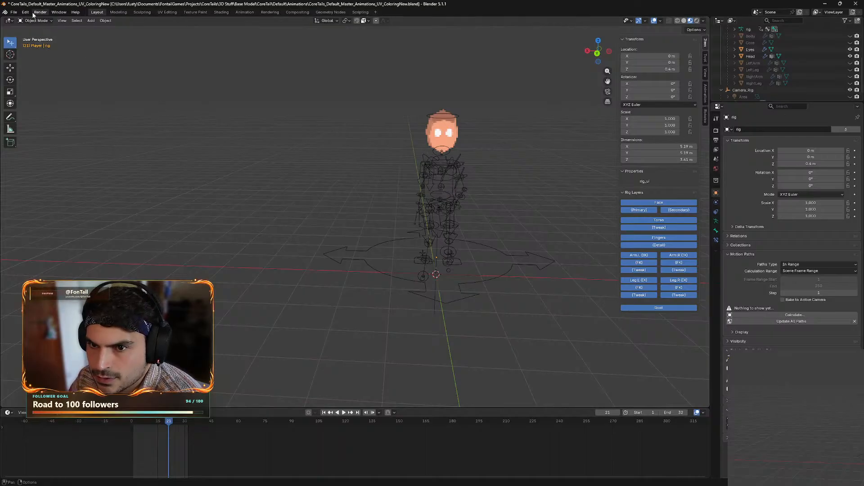
Render a still image of the current walk frame, inspect it up close and close the render window.
left_click(49, 20)
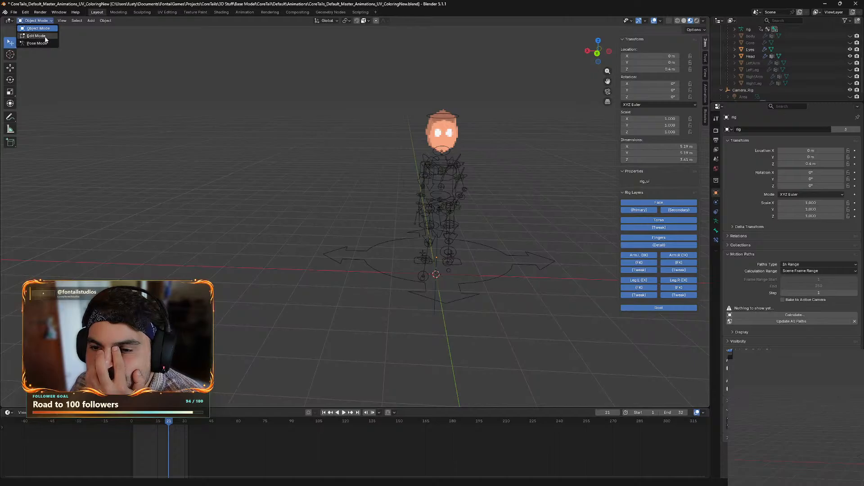
left_click(40, 12)
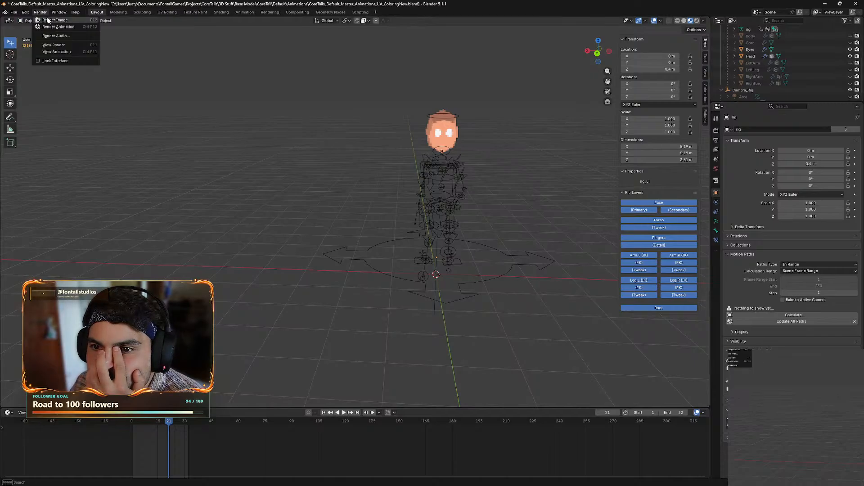
left_click(55, 20)
scroll(251, 258, "up", 3)
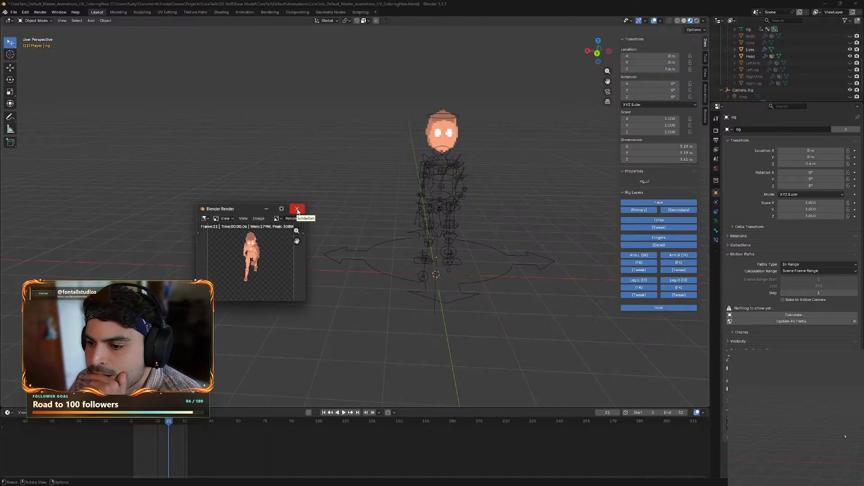
left_click(297, 209)
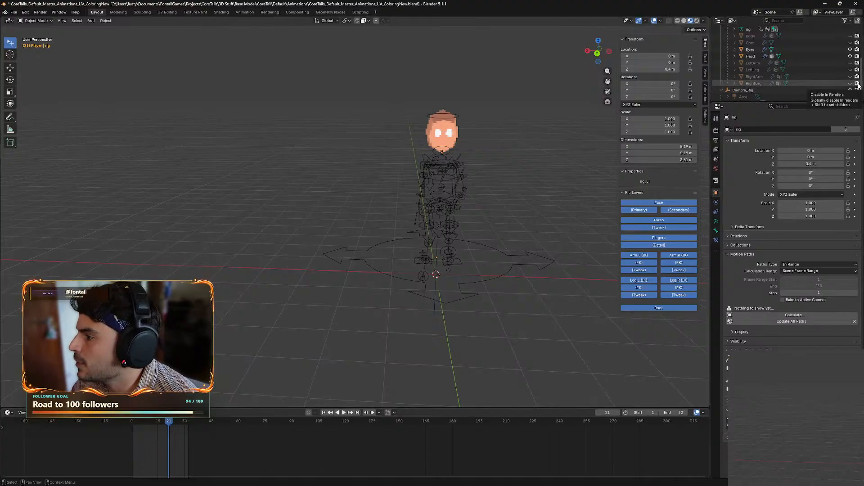
Disable the Body, Core, LeftArm, LeftLeg, RightArm and RightLeg meshes in renders and render a still of the head.
left_click_drag(857, 83, 858, 38)
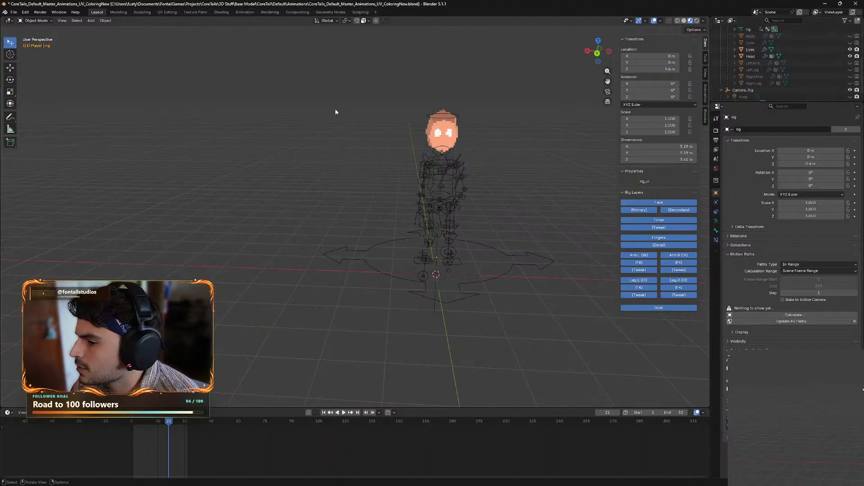
left_click(40, 12)
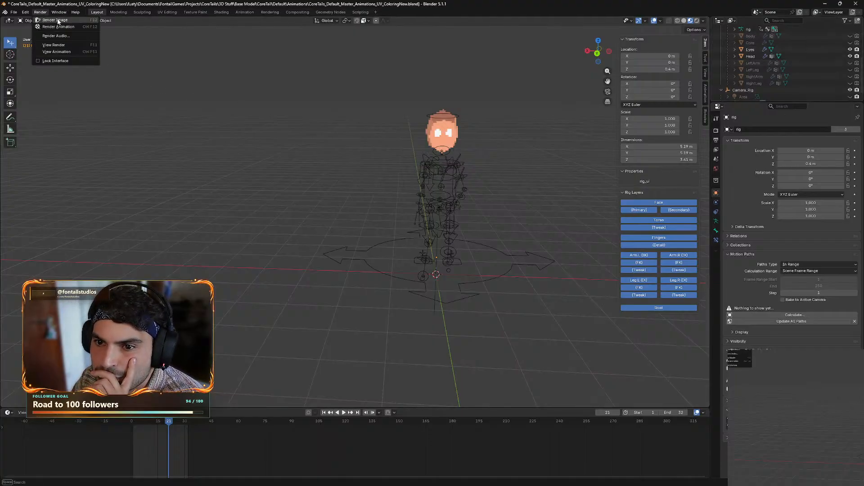
left_click(52, 21)
scroll(248, 255, "up", 5)
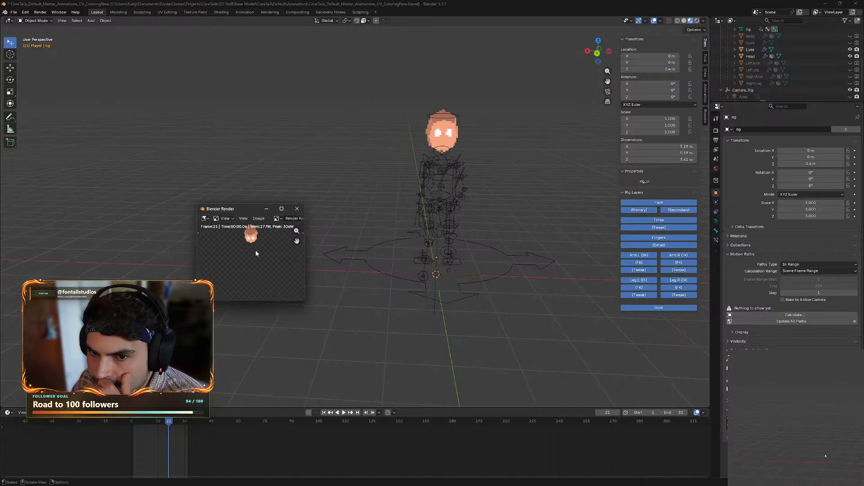
Examine the rendered head's pixels up close in the render window and close it.
left_click_drag(252, 215, 404, 153)
scroll(414, 190, "up", 3)
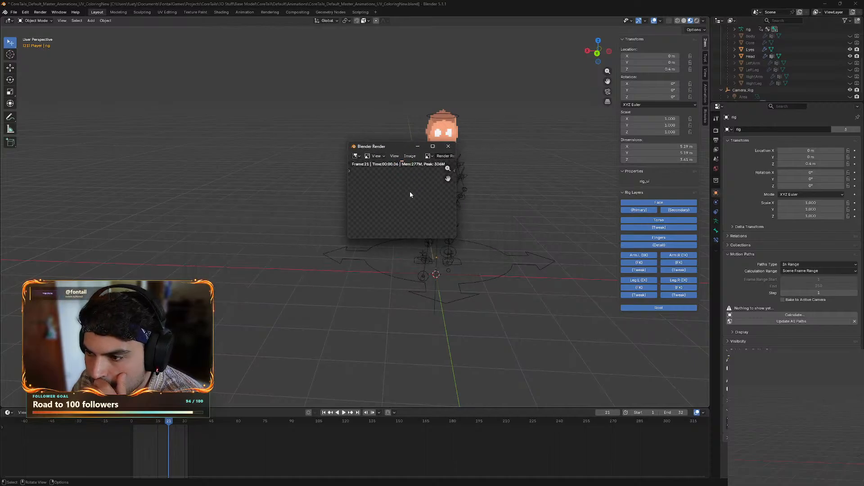
middle_click_drag(409, 192, 407, 172)
scroll(413, 204, "up", 2)
scroll(415, 206, "down", 1)
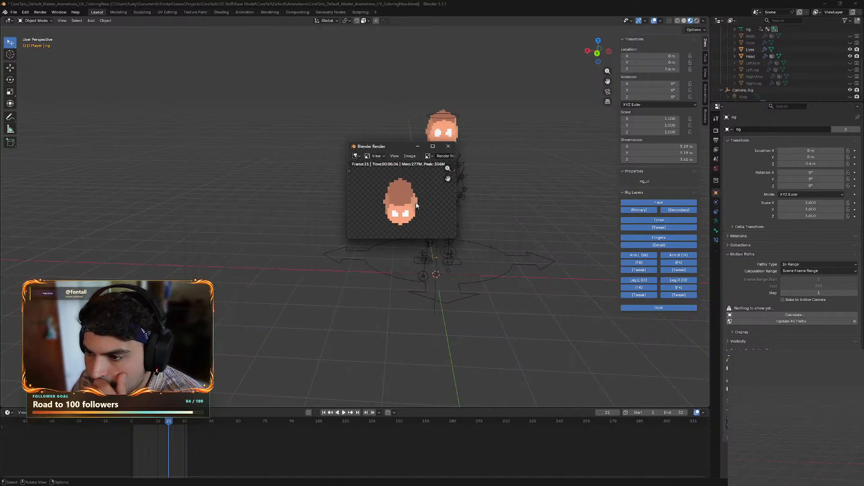
mouse_move(429, 205)
middle_mouse_down()
mouse_move(425, 184)
mouse_move(430, 202)
middle_mouse_up()
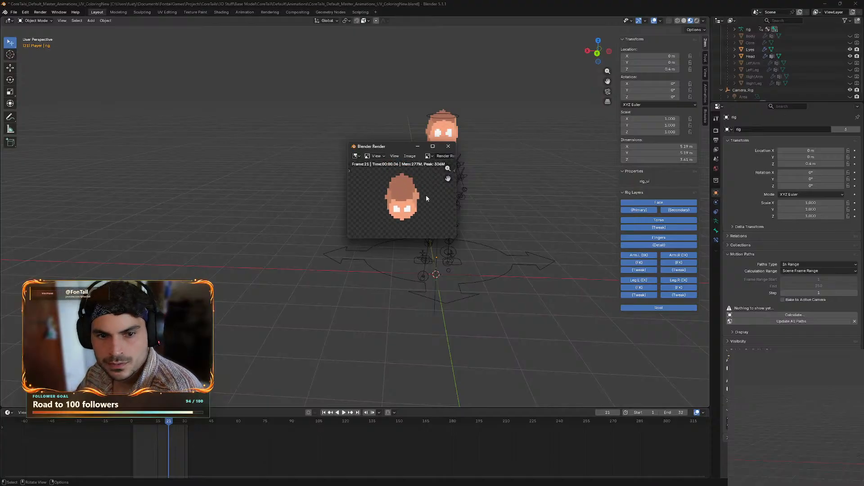
left_click(448, 147)
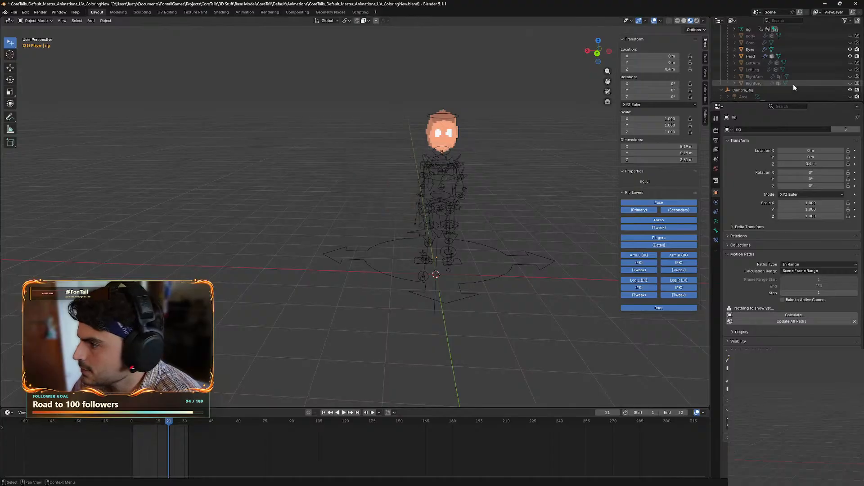
Show the LeftArm, LeftLeg, RightArm, RightLeg, Core and Body meshes again in the viewport and in renders.
left_click(851, 64)
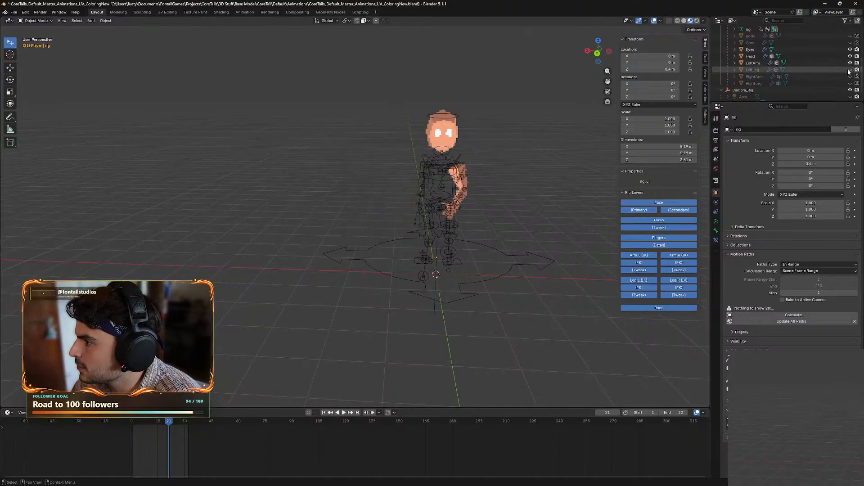
left_click(851, 70)
left_click(850, 76)
left_click(851, 83)
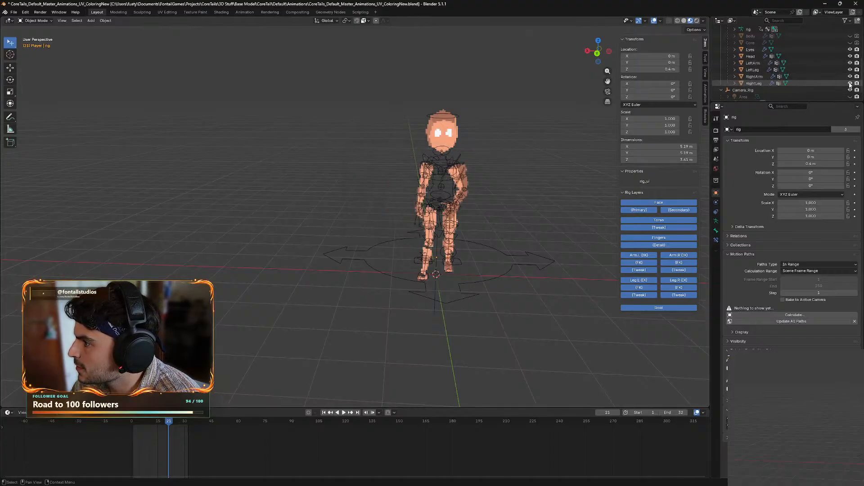
scroll(851, 90, "up", 2)
left_click(850, 56)
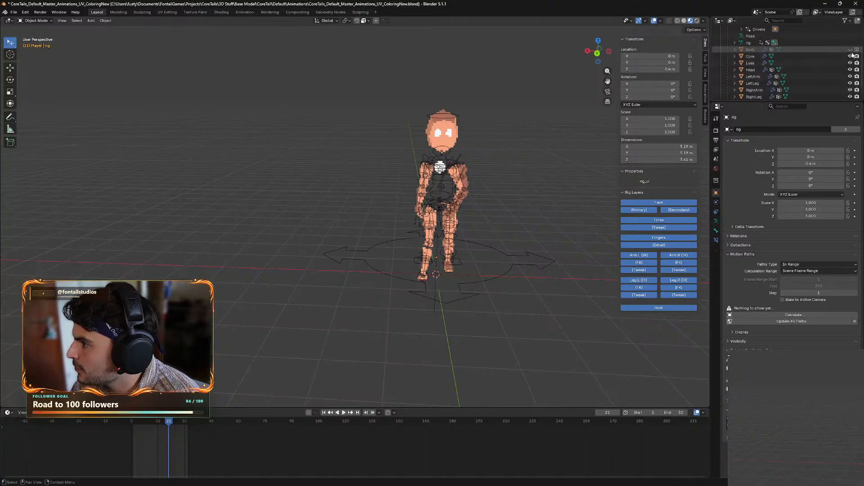
left_click(851, 50)
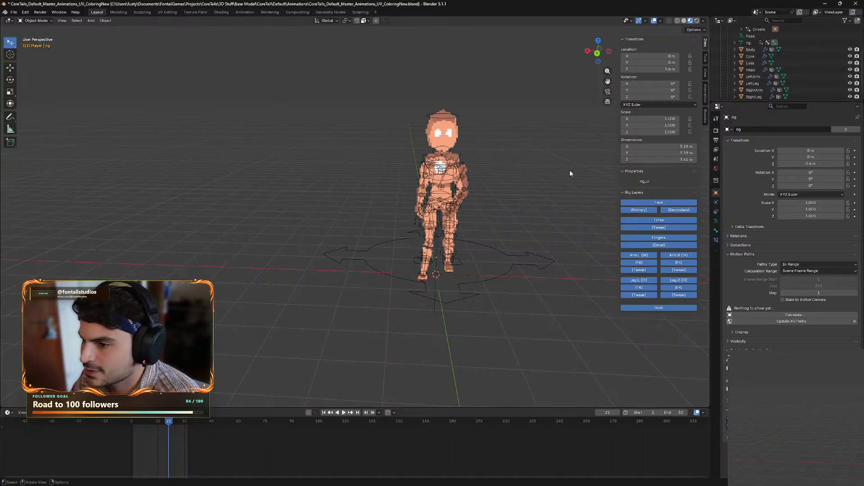
Select the rig, assign it the Idle_Breathing action in place of Walk, and preview its playback.
middle_click_drag(560, 172, 513, 158)
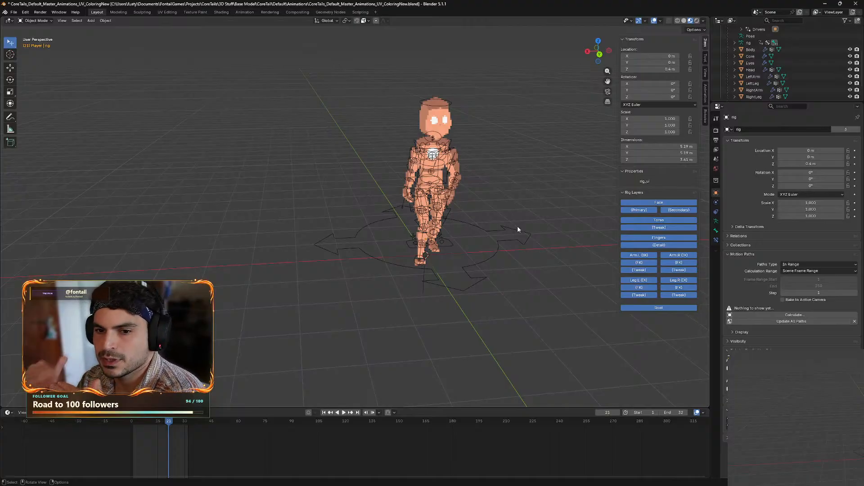
scroll(752, 66, "up", 2)
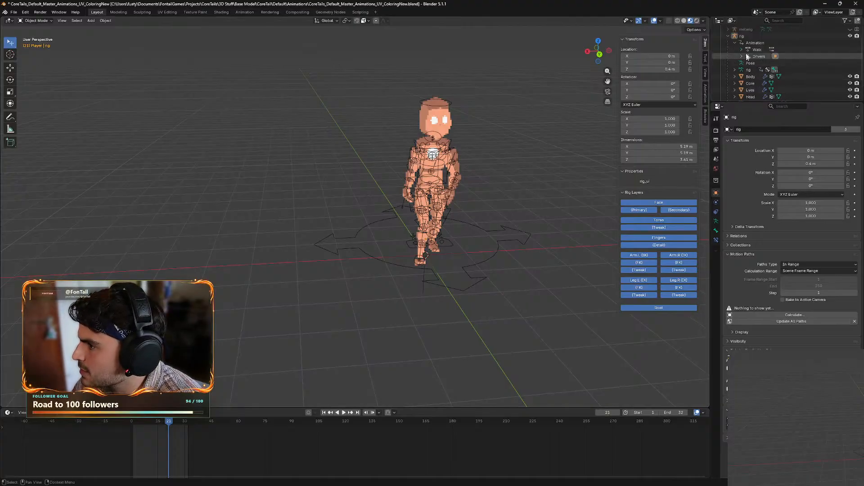
left_click(744, 37)
left_click(716, 221)
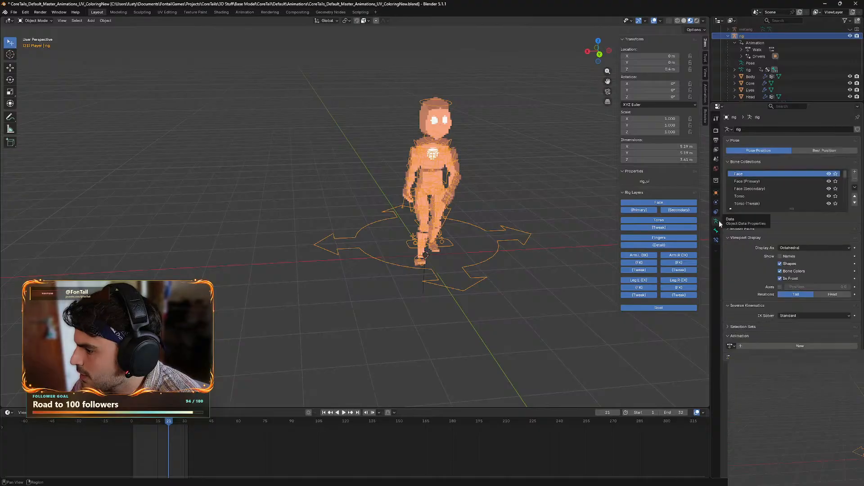
left_click(717, 193)
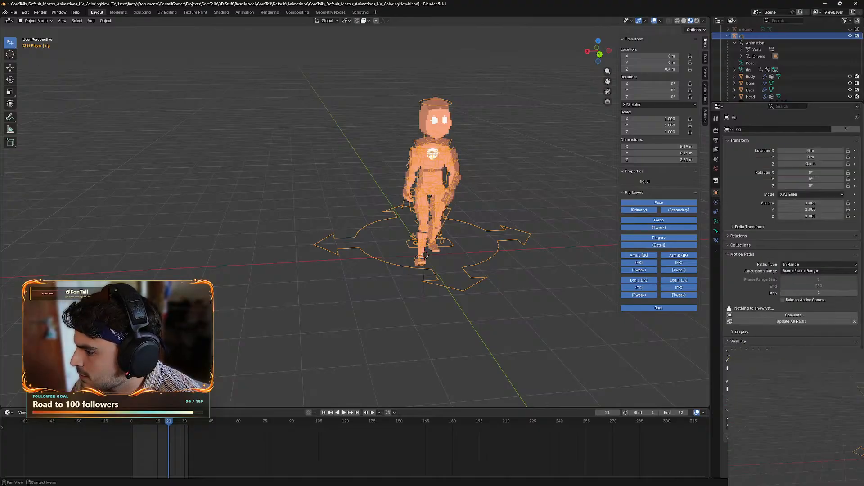
left_click(731, 426)
scroll(765, 388, "down", 3)
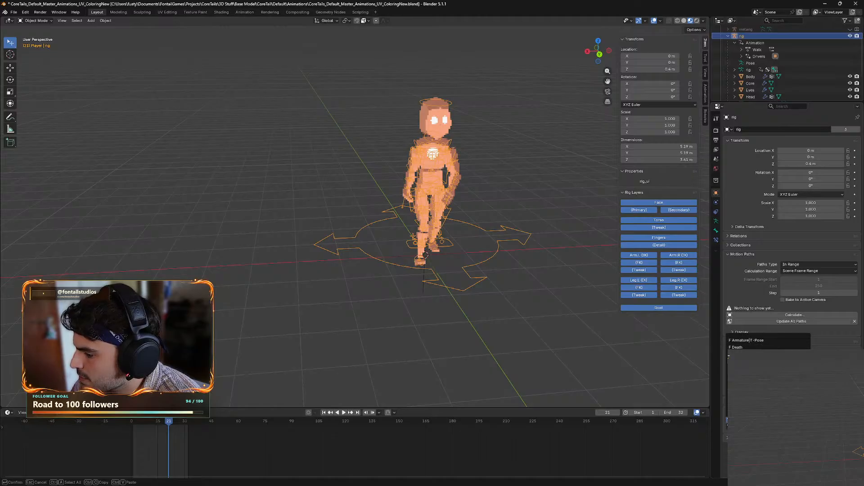
left_click(760, 354)
key("space")
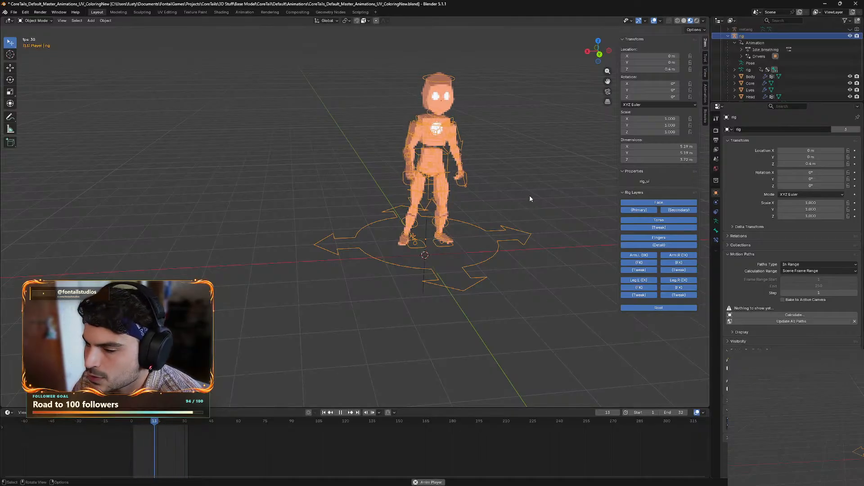
key("space")
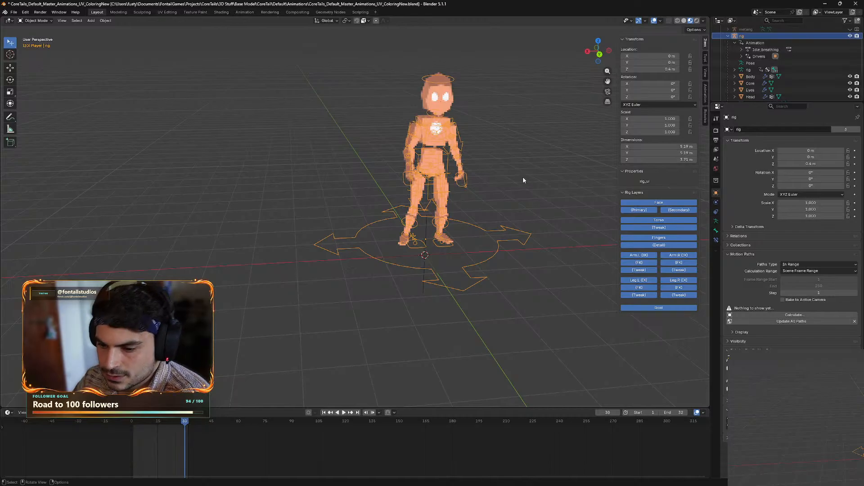
Set the scene's end frame to 301 and play the breathing idle animation, viewing the character from the front.
left_click(673, 412)
type("3")
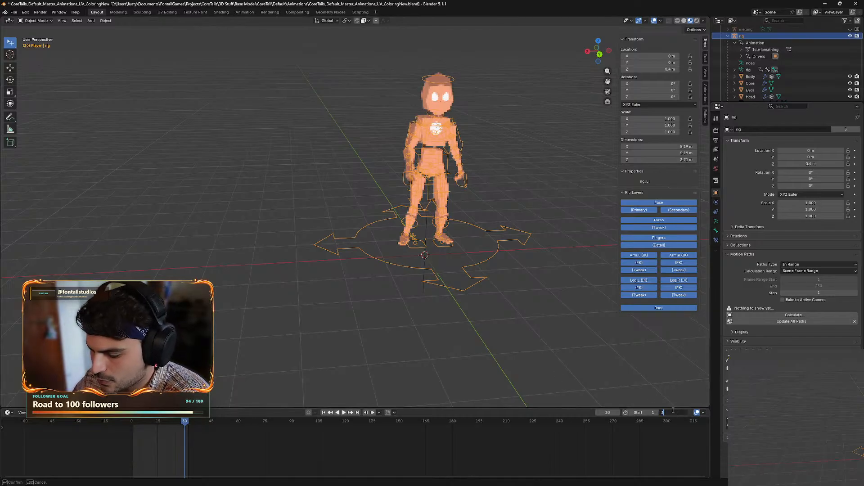
type("01")
key("Return")
key("space")
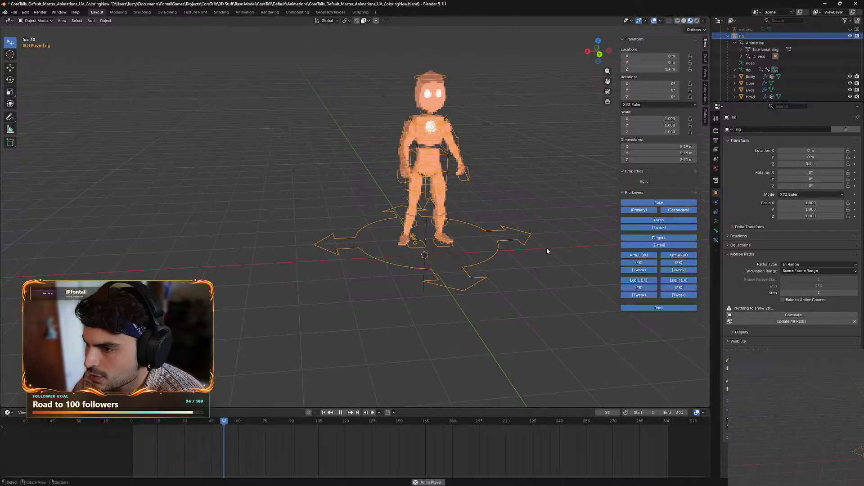
middle_click_drag(547, 248, 545, 262)
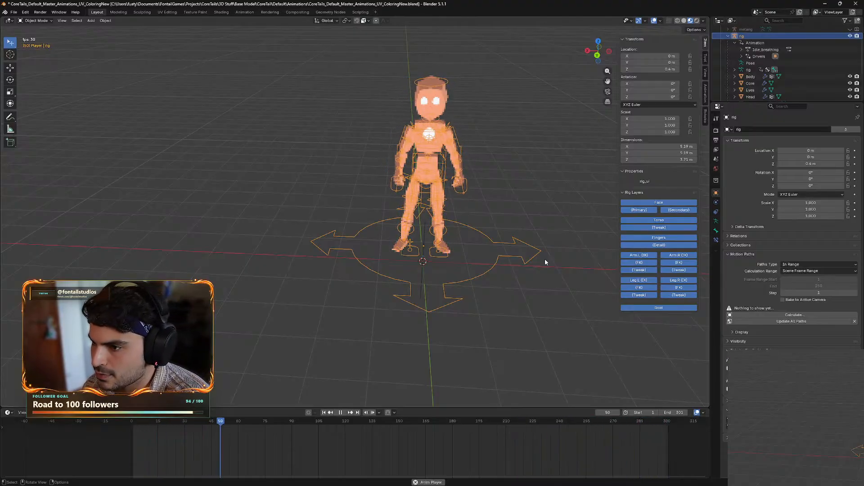
key("space")
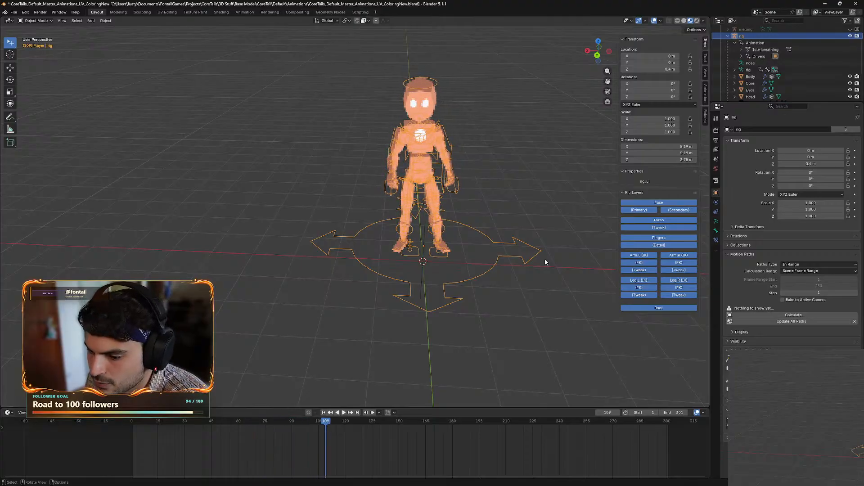
Assign the Idle action to the rig in place of Idle_Breathing and start its playback.
left_click(730, 421)
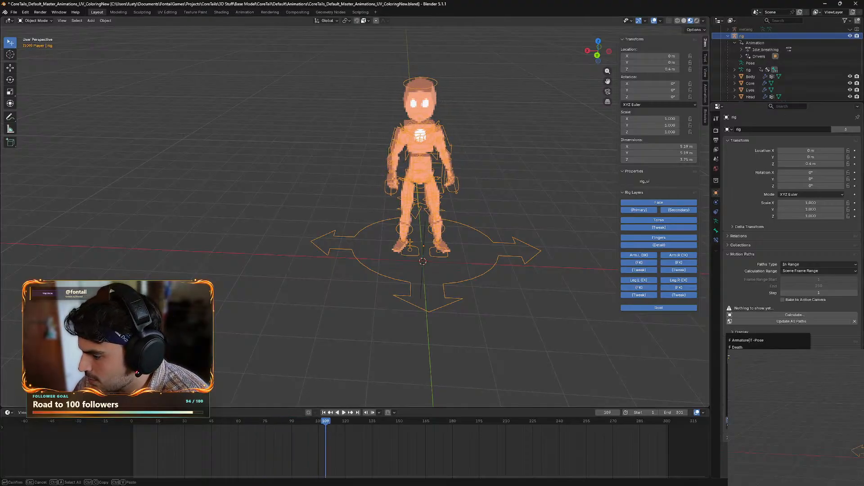
key("Escape")
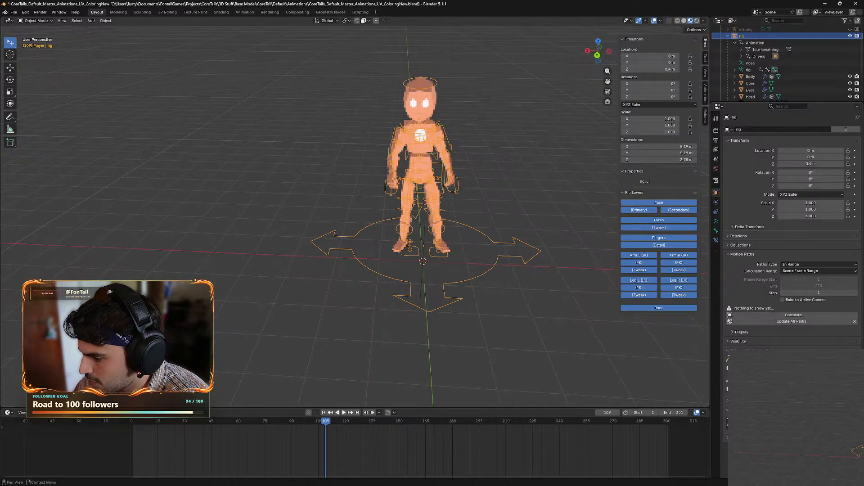
left_click(730, 421)
left_click(745, 360)
key("space")
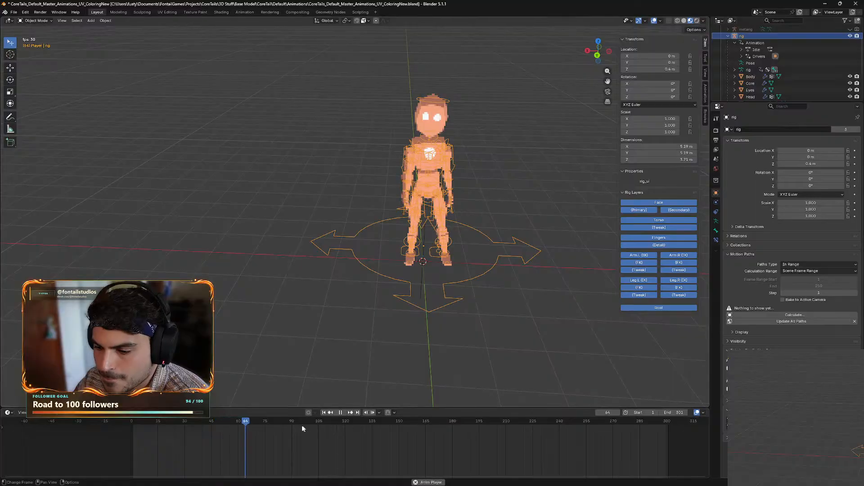
Scrub the Idle animation to frame 301 and back to the start, and replay it to check its motion.
left_click_drag(245, 429, 665, 423)
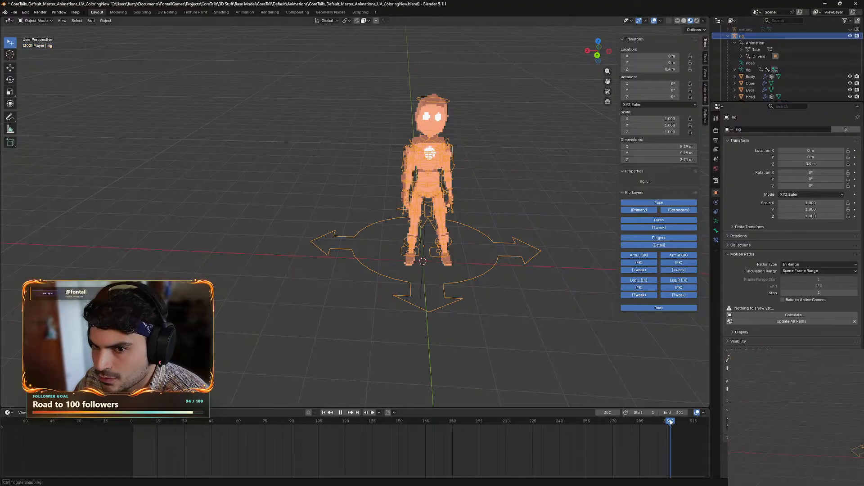
left_click_drag(669, 421, 141, 414)
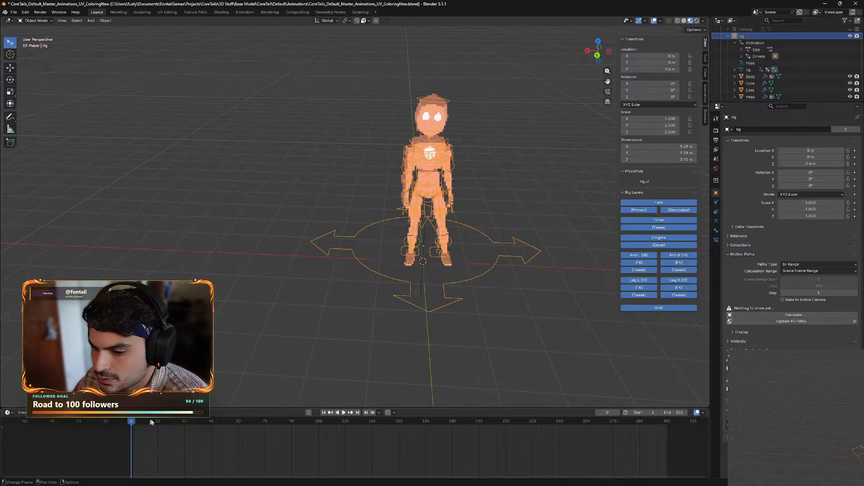
key("space")
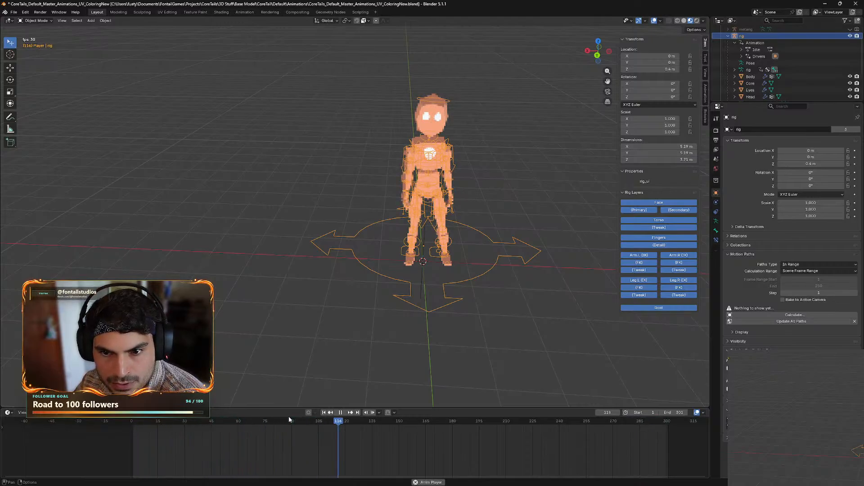
key("space")
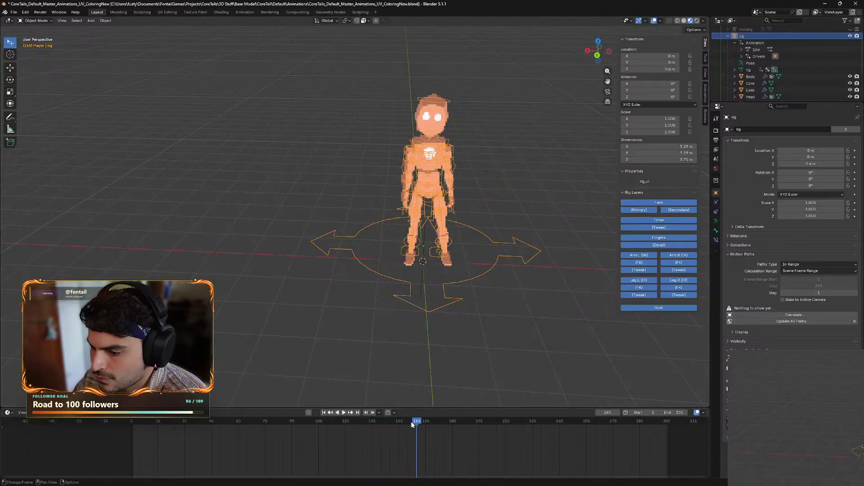
Return the playhead to frame 0 and switch the rig between the Idle_Breathing and Idle actions to compare their poses.
left_click_drag(412, 424, 140, 422)
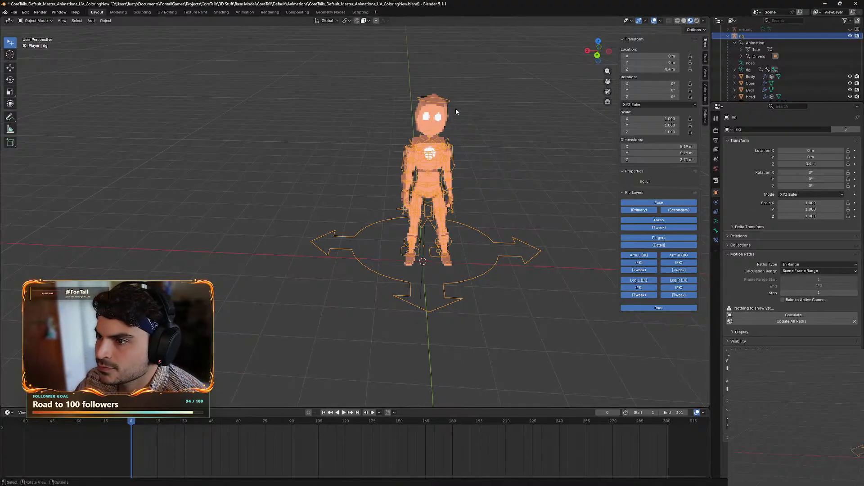
mouse_move(546, 167)
middle_mouse_down()
mouse_move(496, 169)
mouse_move(544, 142)
mouse_move(545, 158)
middle_mouse_up()
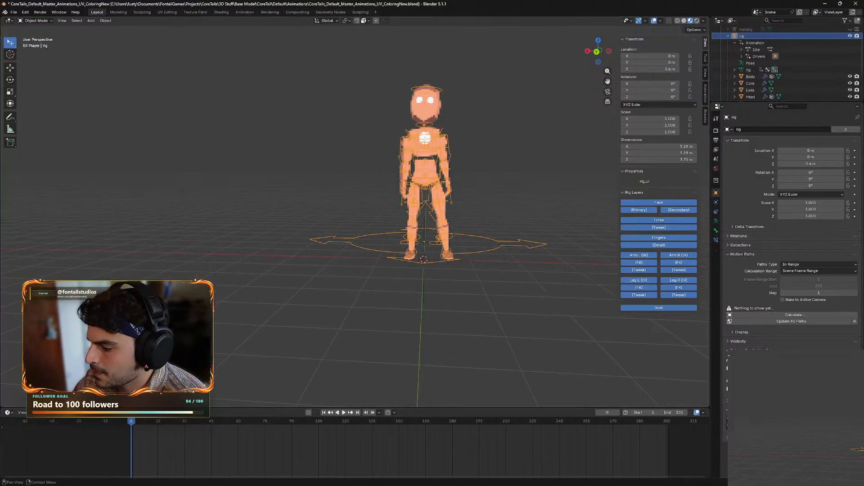
left_click(730, 420)
left_click(747, 368)
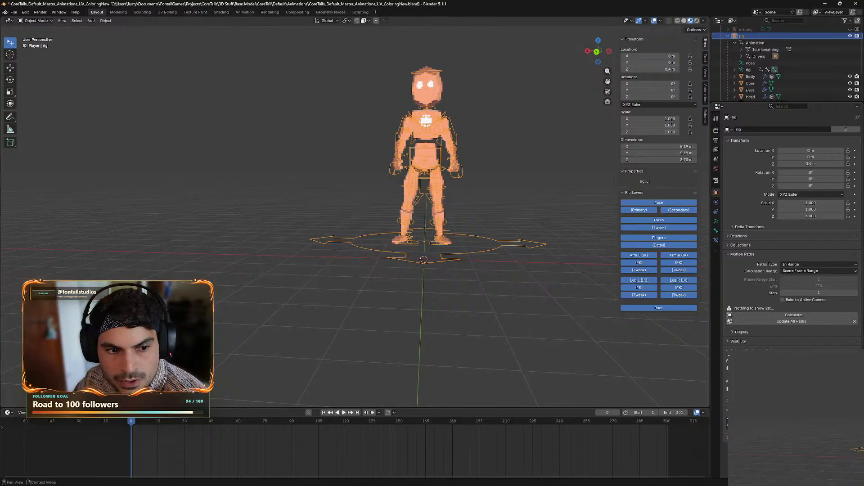
left_click(730, 421)
left_click(748, 361)
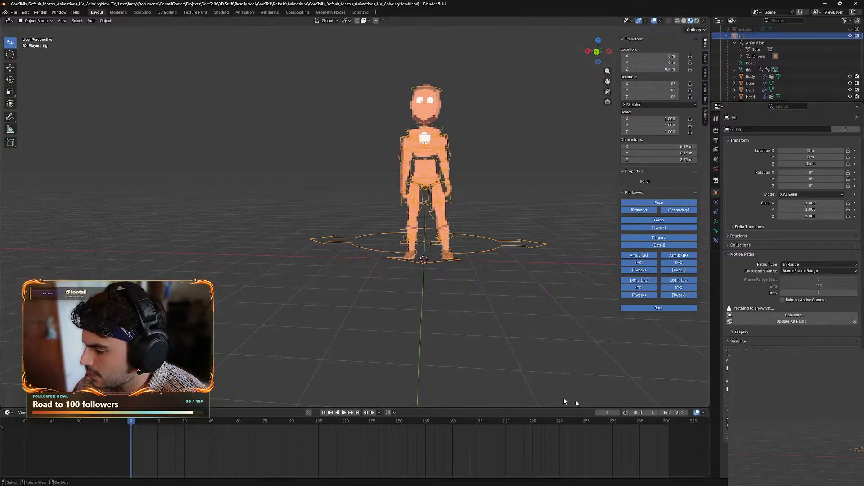
Lower the rig by setting its Z location to 0.35 m, checking the feet against the ground.
mouse_move(537, 299)
middle_mouse_down()
mouse_move(528, 306)
mouse_move(545, 321)
mouse_move(541, 306)
mouse_move(513, 319)
mouse_move(536, 306)
middle_mouse_up()
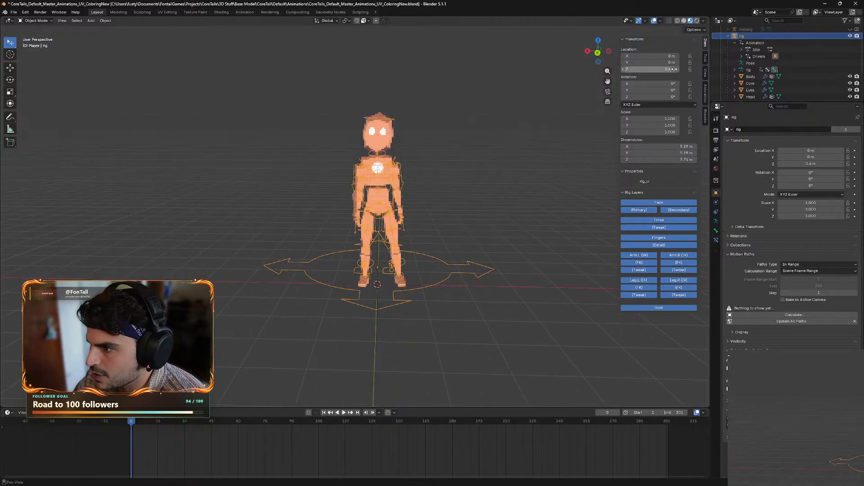
scroll(534, 296, "up", 2)
middle_click_drag(519, 345, 515, 329)
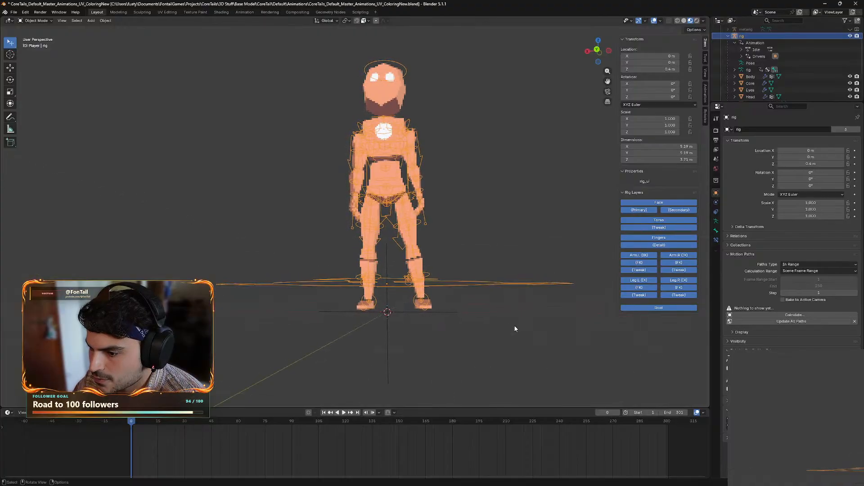
left_click(668, 69)
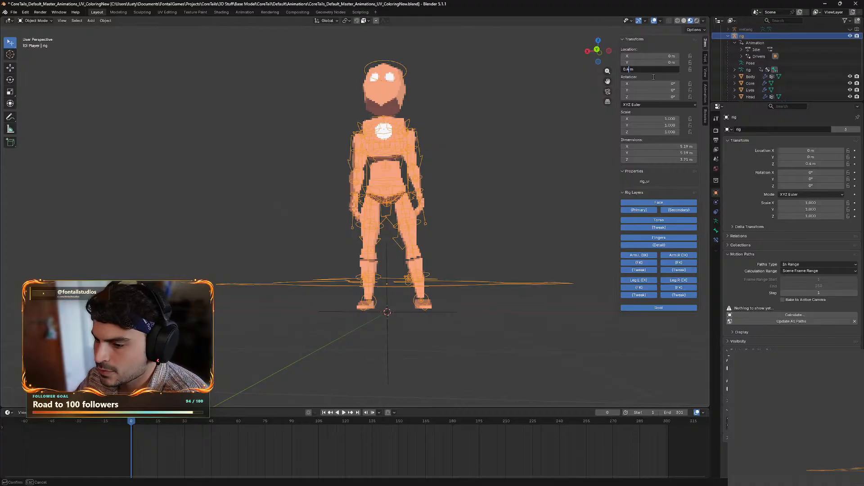
key("Return")
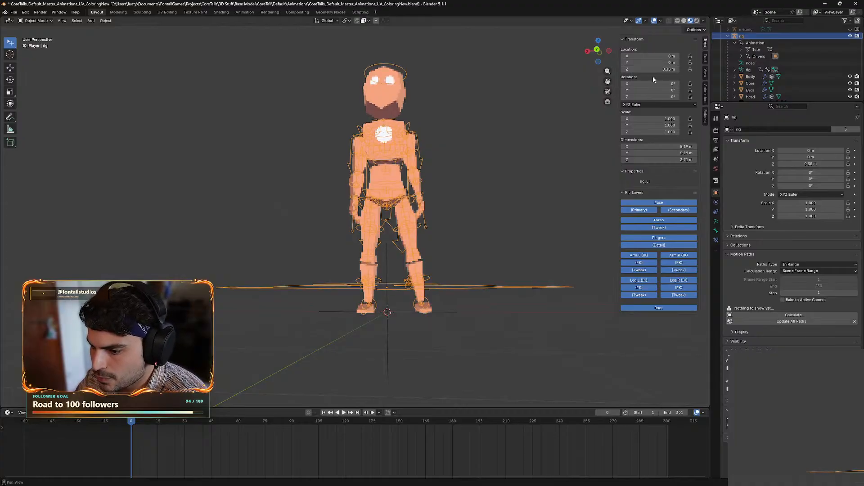
middle_click_drag(568, 235, 536, 239)
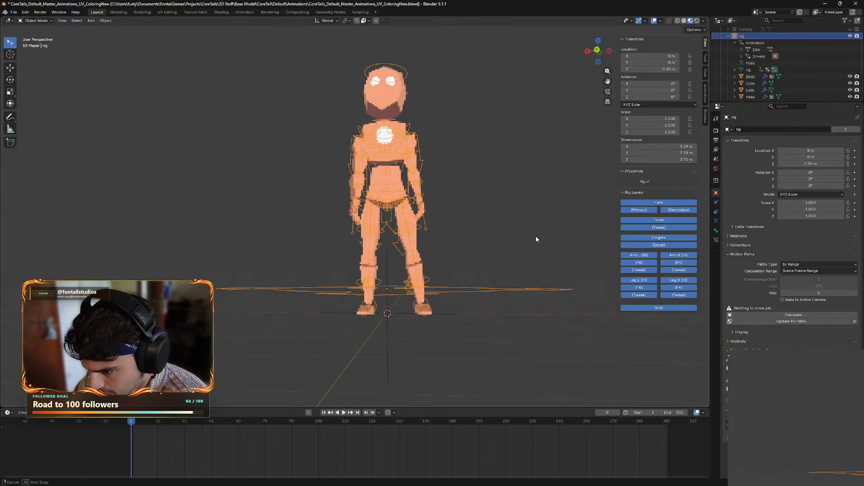
Assign the Walk action to the rig, deselect it and play the walk, then scrub back to about frame 35.
left_click(727, 420)
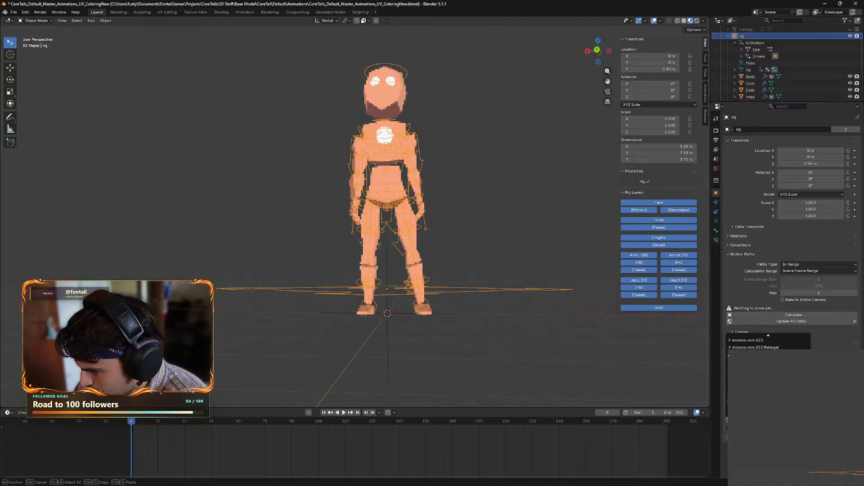
left_click(748, 396)
middle_click_drag(476, 345, 482, 340)
key("space")
key("space")
left_click(504, 232)
key("space")
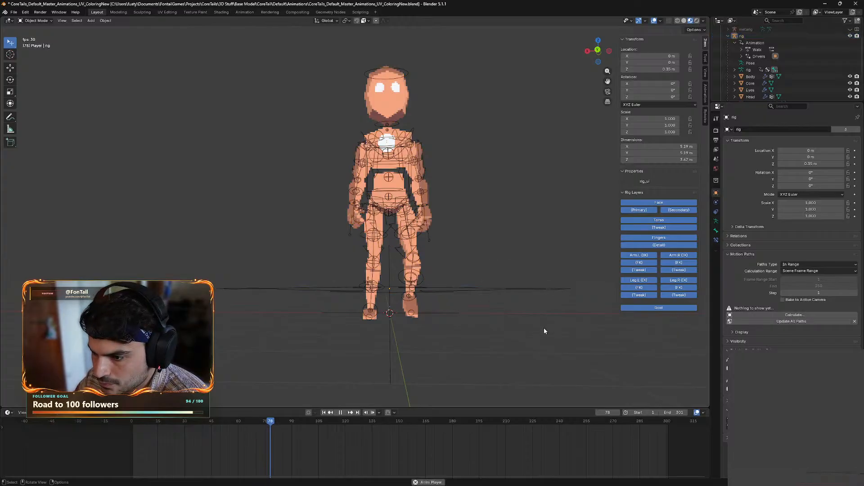
key("space")
left_click_drag(311, 420, 194, 421)
Assign the Run action to the rig in place of Walk, preview its playback and move the playhead to frame 20.
left_click(727, 420)
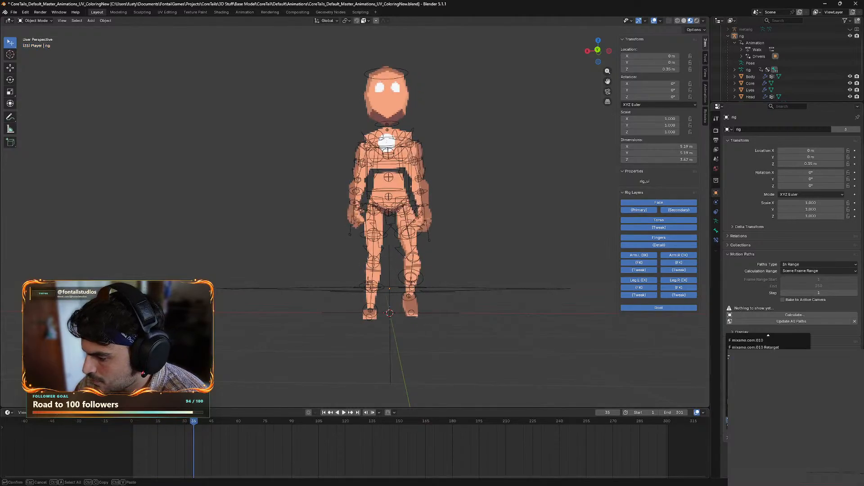
left_click(727, 383)
key("space")
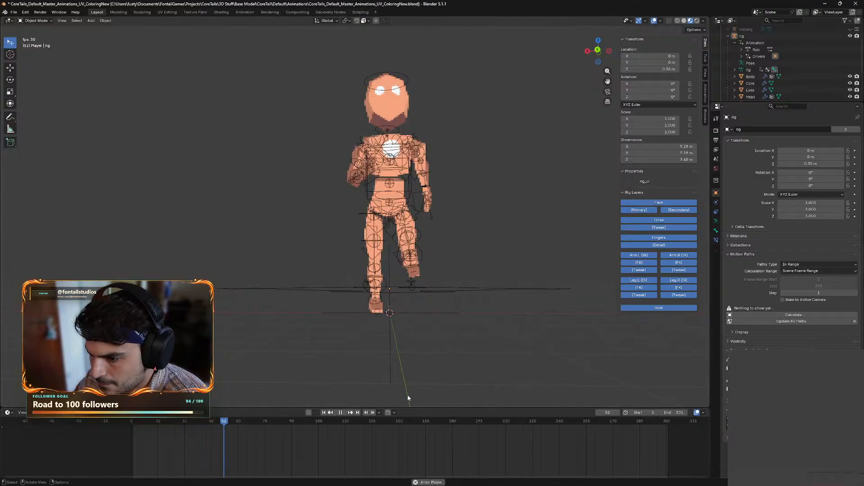
key("space")
middle_click_drag(433, 379, 432, 376)
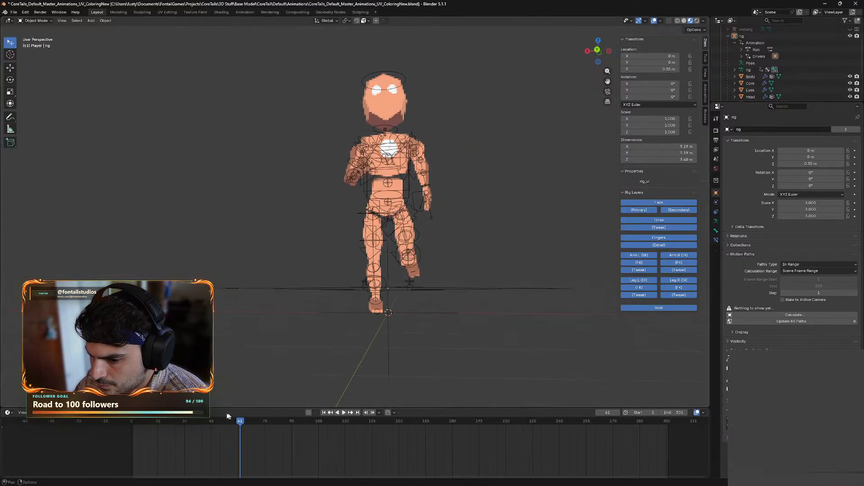
left_click_drag(237, 423, 166, 424)
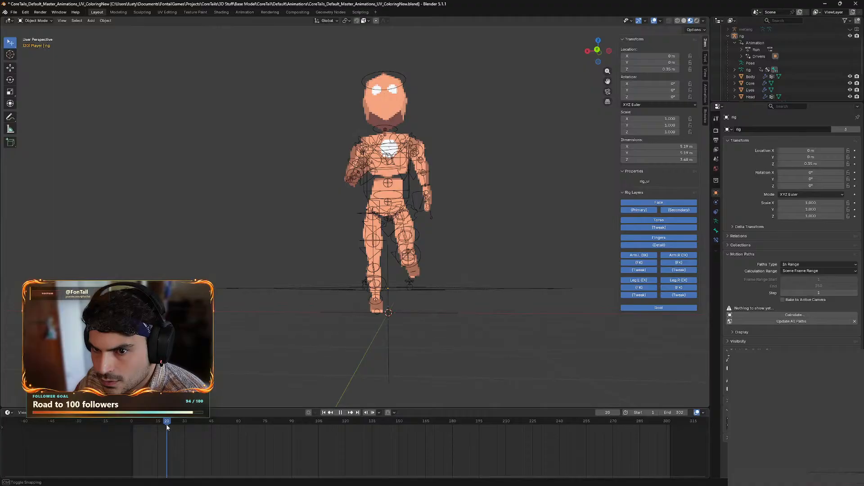
Set the scene's end frame to 20 and play the run loop, viewing the character from several angles.
left_click(680, 413)
type("20")
key("Return")
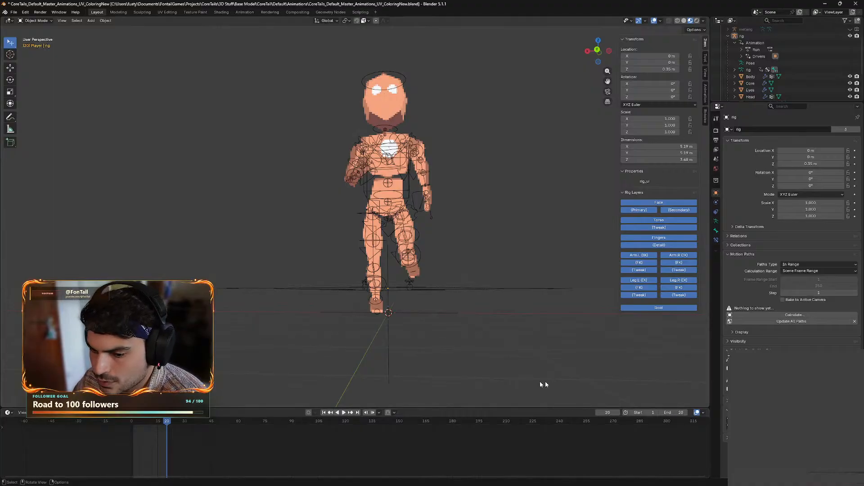
key("space")
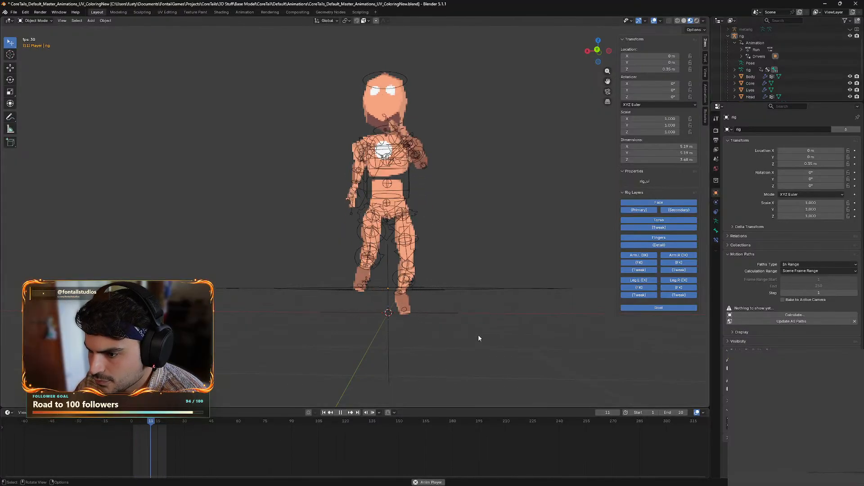
middle_click_drag(478, 334, 452, 270)
middle_click_drag(453, 263, 498, 265)
key("space")
Assign the Idle action to the rig in place of Run and save the Blender file.
left_click(728, 426)
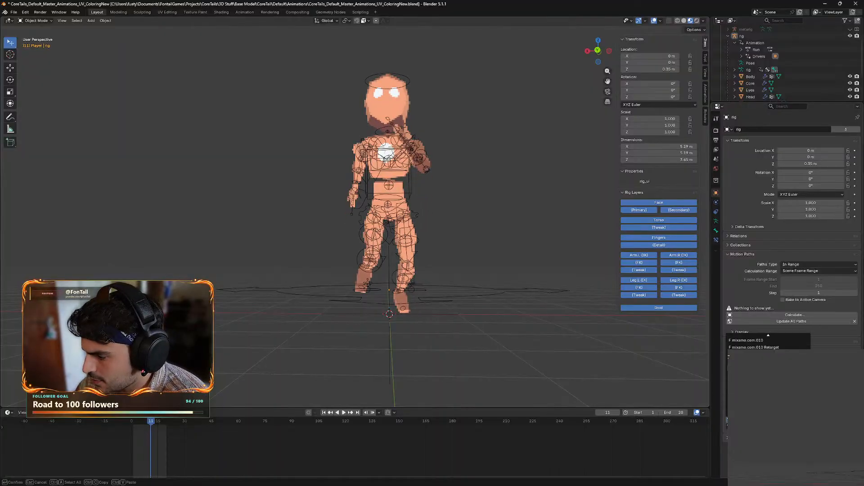
scroll(756, 347, "up", 12)
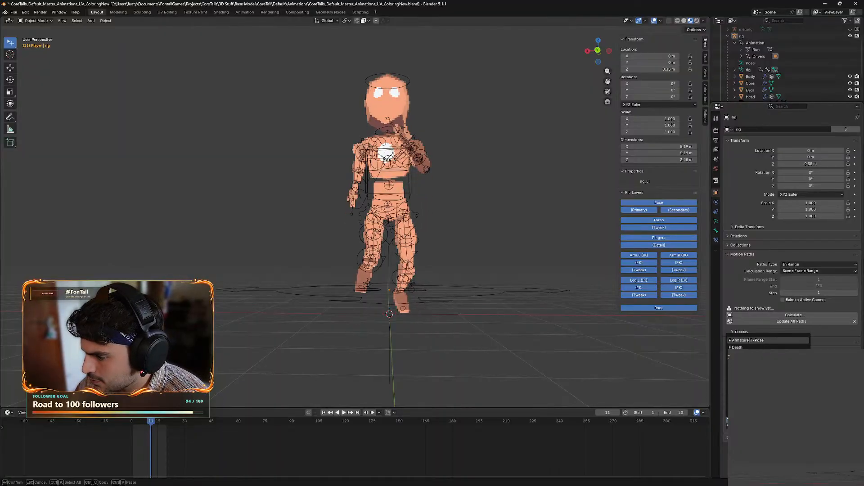
left_click(750, 348)
middle_click_drag(497, 334, 495, 355)
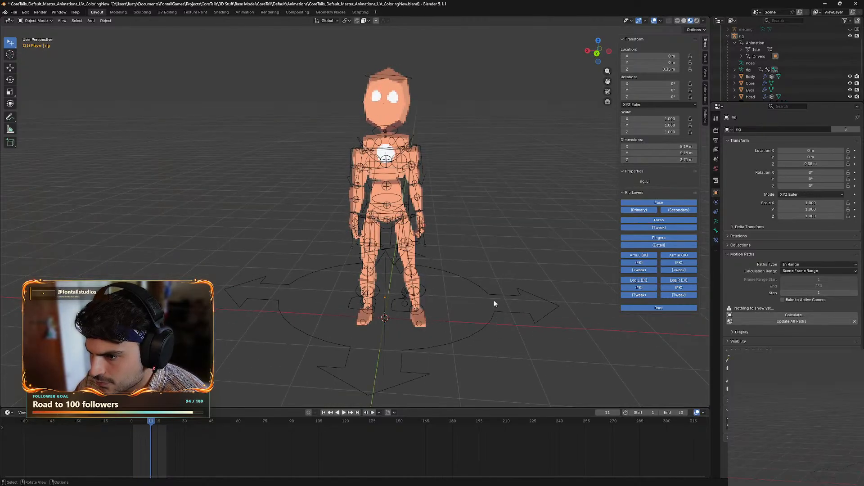
key("ctrl+s")
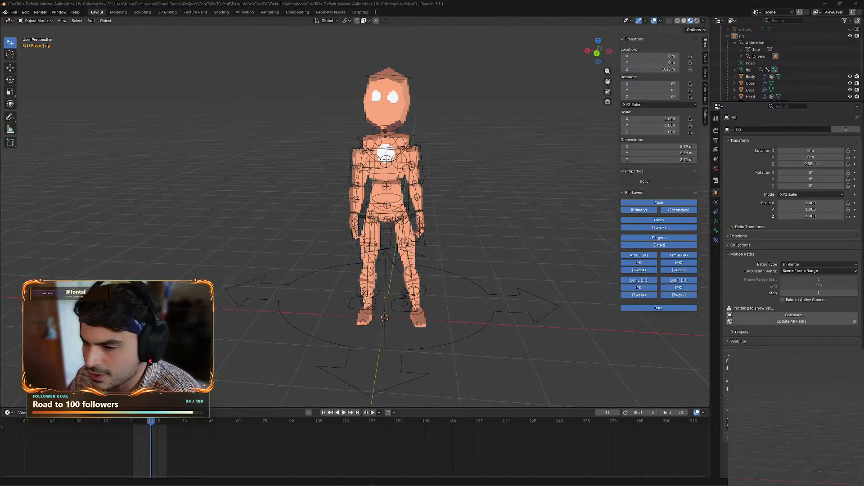
Bring up the TikTok live chat window and move it off the Blender workspace.
mouse_move(452, 478)
left_click(381, 479)
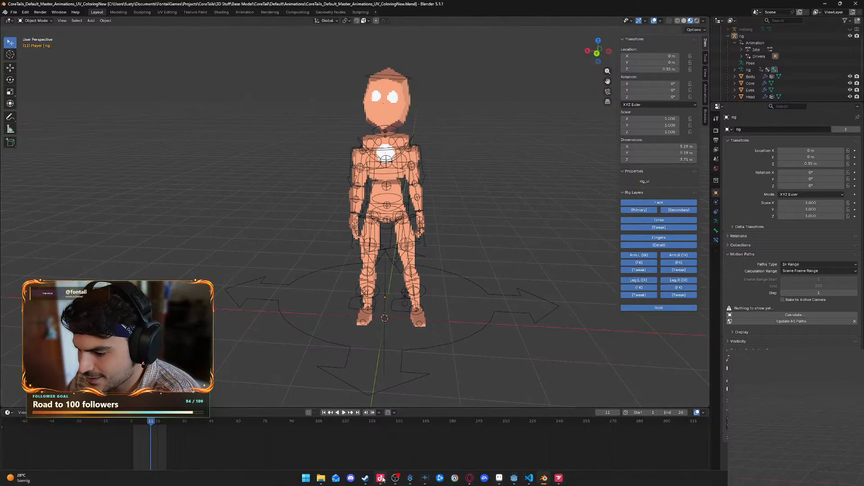
left_click(381, 479)
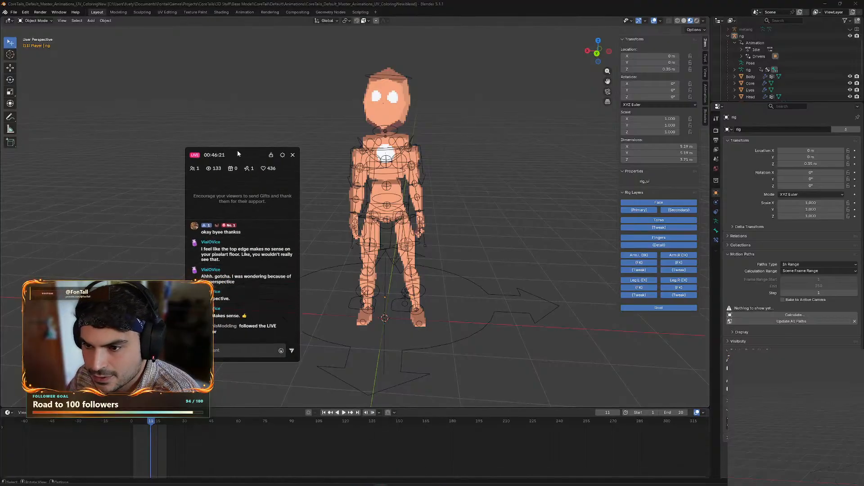
left_click_drag(237, 151, 0, 113)
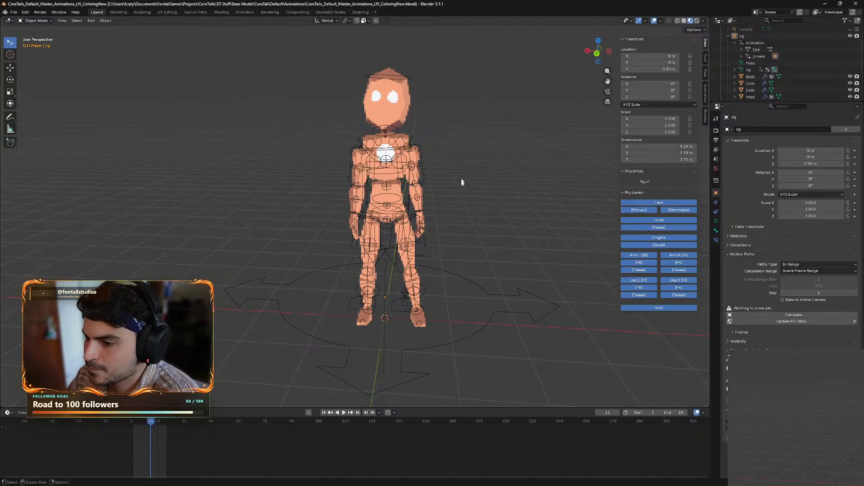
Switch to Godot to view demo_room, look at front_0001.png in Aseprite, and return to the main Blender window.
mouse_move(528, 481)
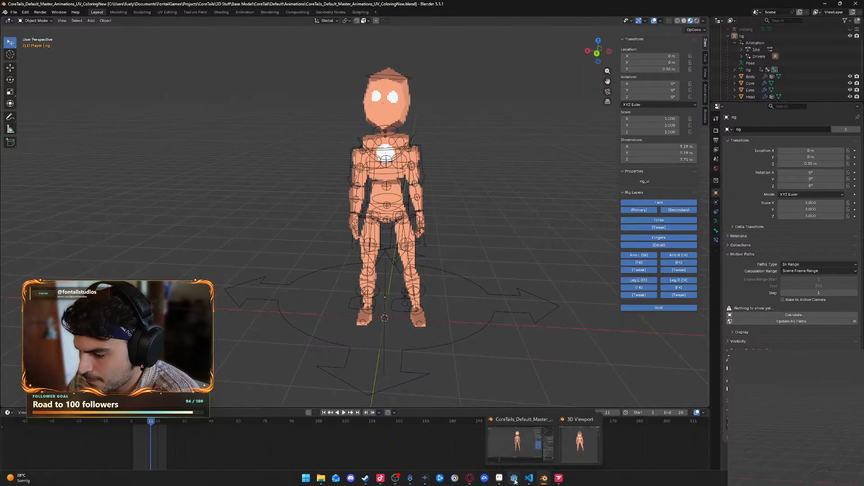
left_click(518, 441)
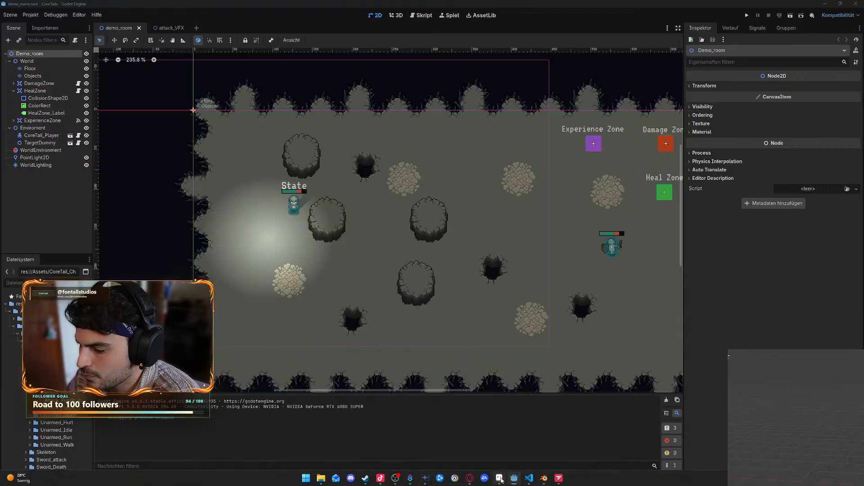
left_click(499, 478)
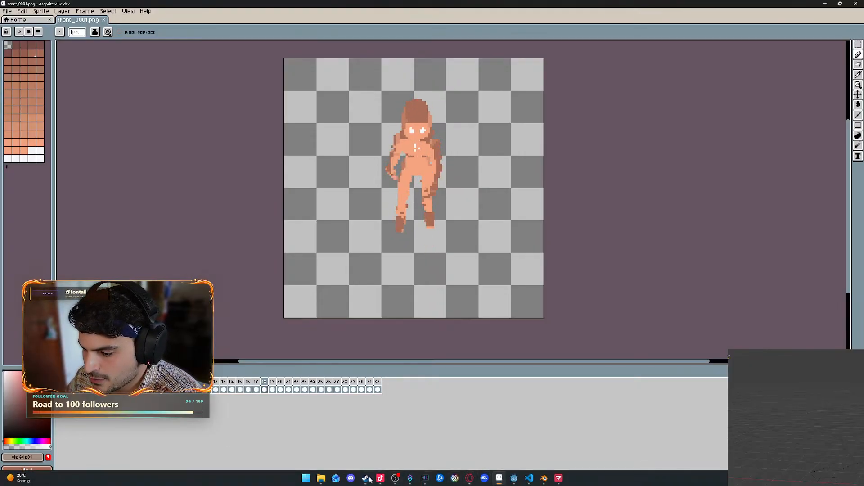
mouse_move(382, 481)
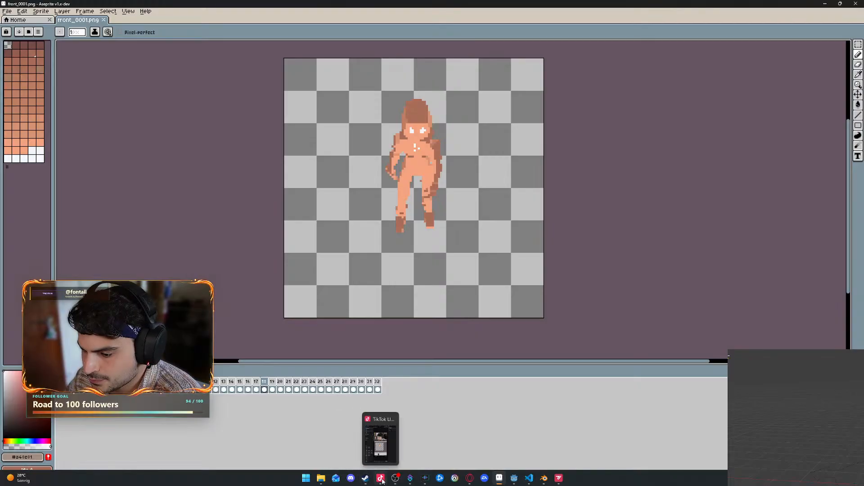
left_click(521, 443)
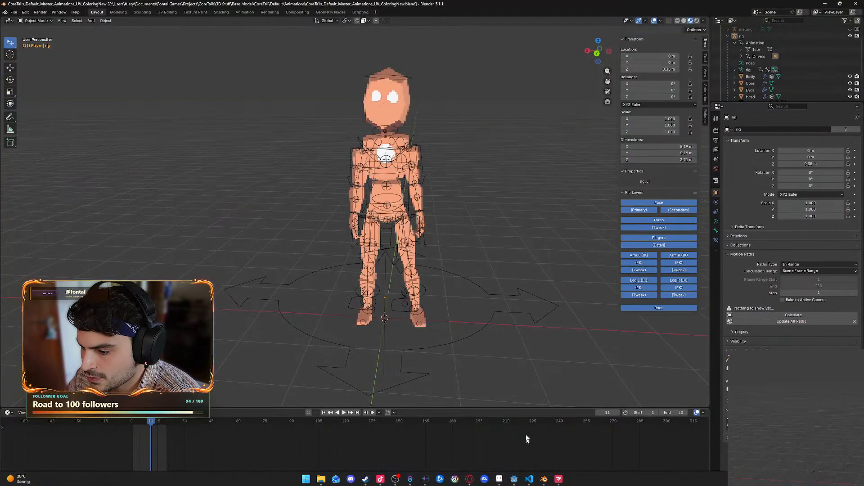
Review the settings and render pipeline in render_8_direction_animation.py in the Scripting workspace, then return to the Layout workspace.
left_click(360, 12)
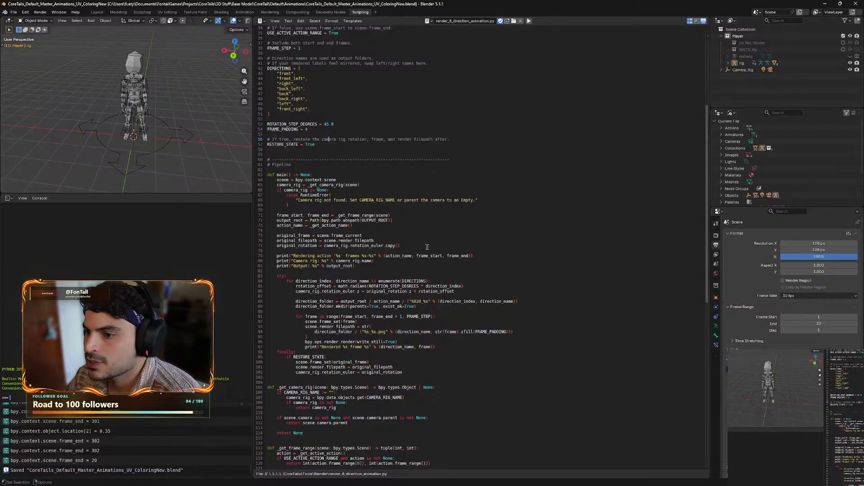
scroll(457, 238, "down", 7)
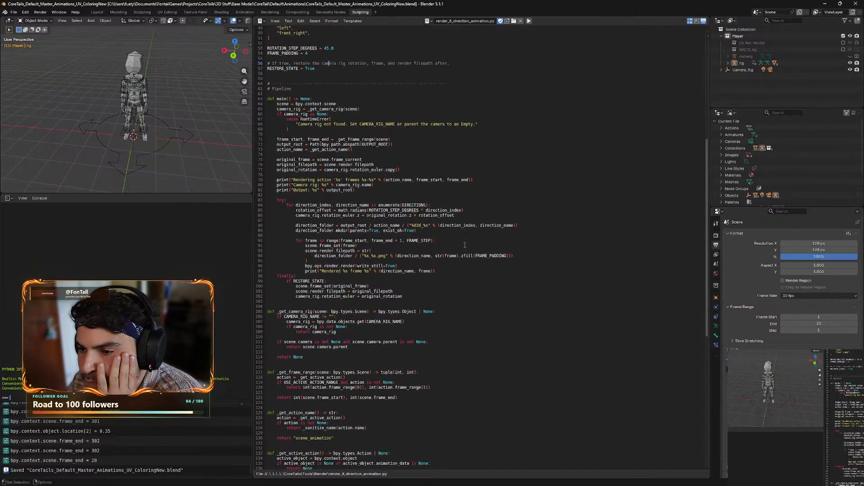
scroll(466, 246, "up", 5)
scroll(465, 245, "up", 4)
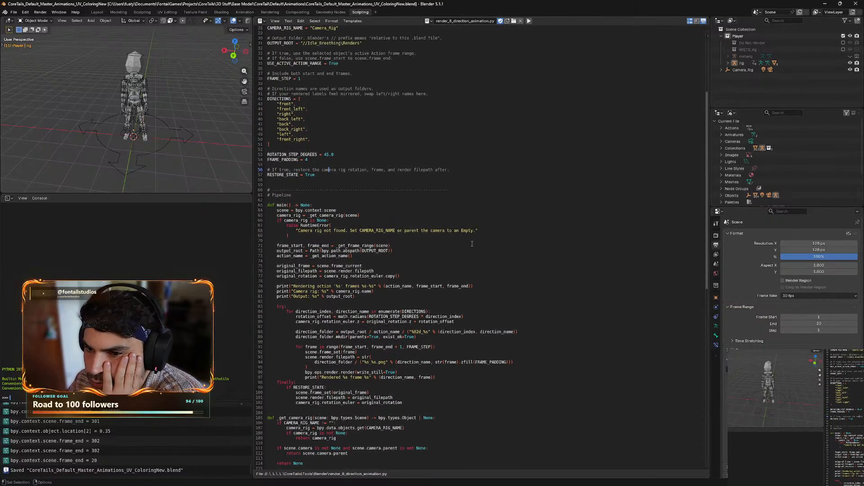
scroll(473, 244, "down", 3)
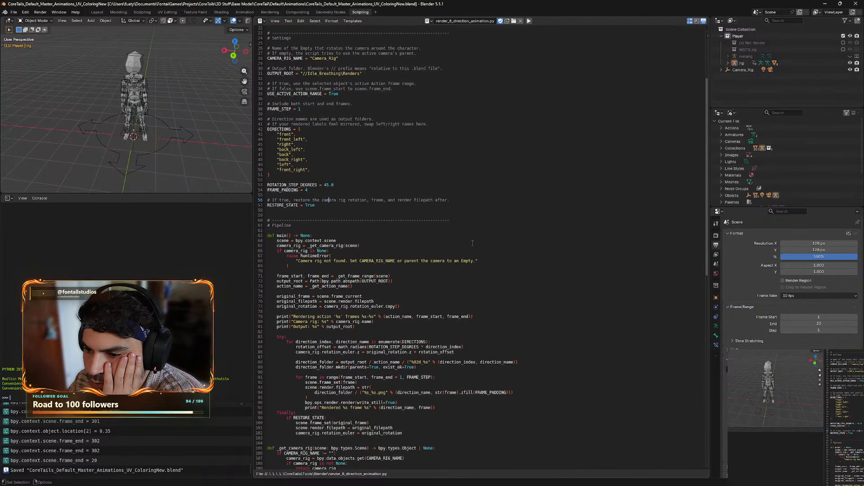
scroll(473, 243, "down", 2)
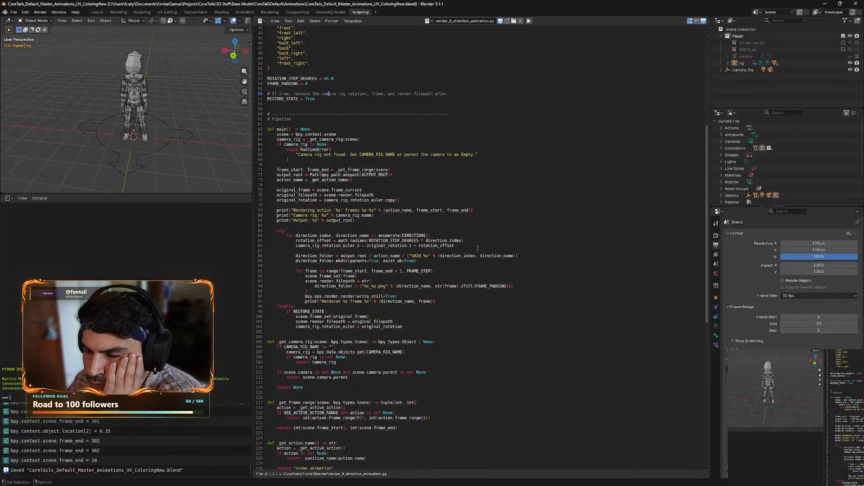
left_click(97, 11)
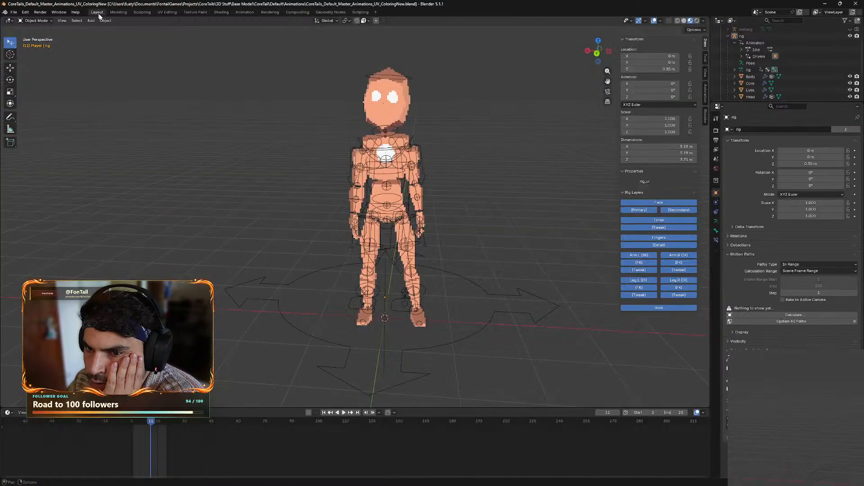
Toggle the visibility of the Body and Core meshes to check which parts of the character each one covers.
left_click(856, 77)
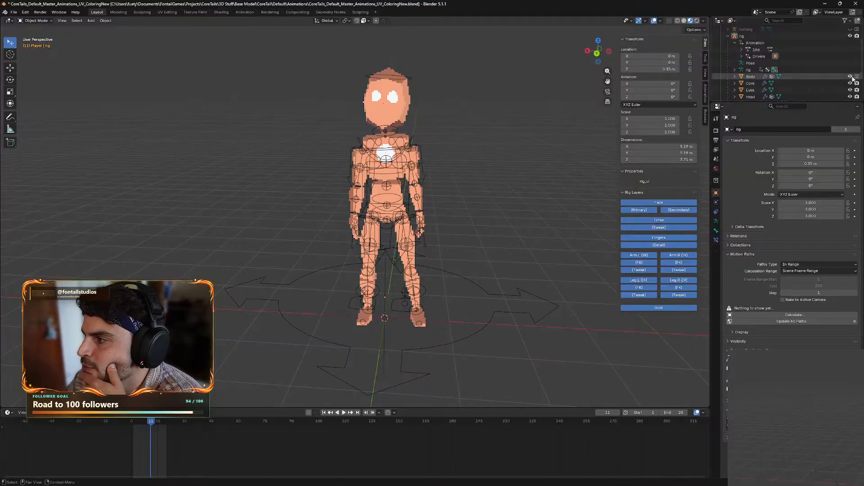
left_click(851, 77)
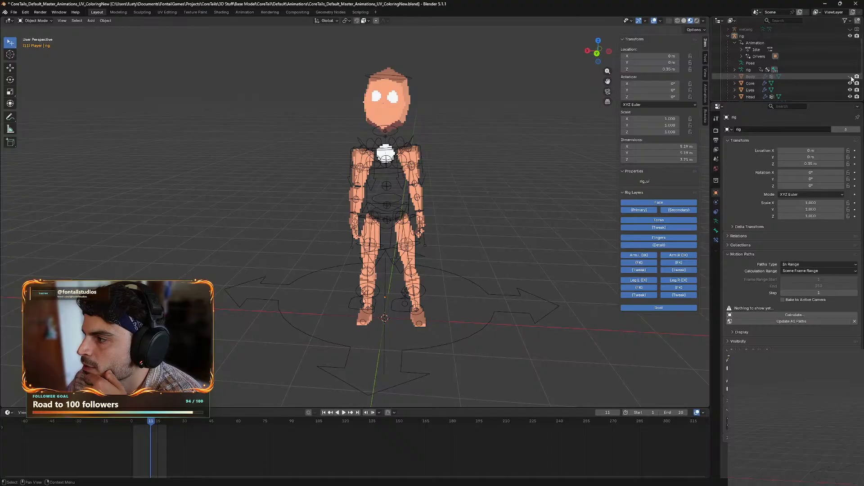
left_click(851, 77)
left_click(851, 77)
left_click(851, 84)
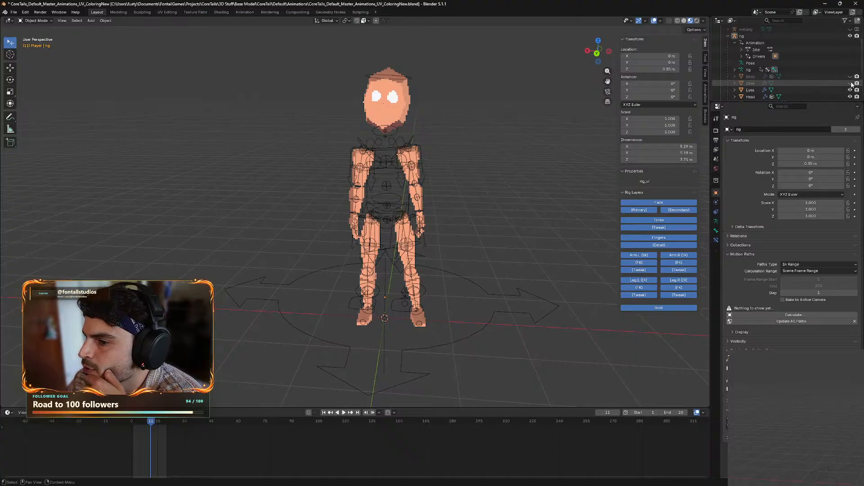
left_click(851, 77)
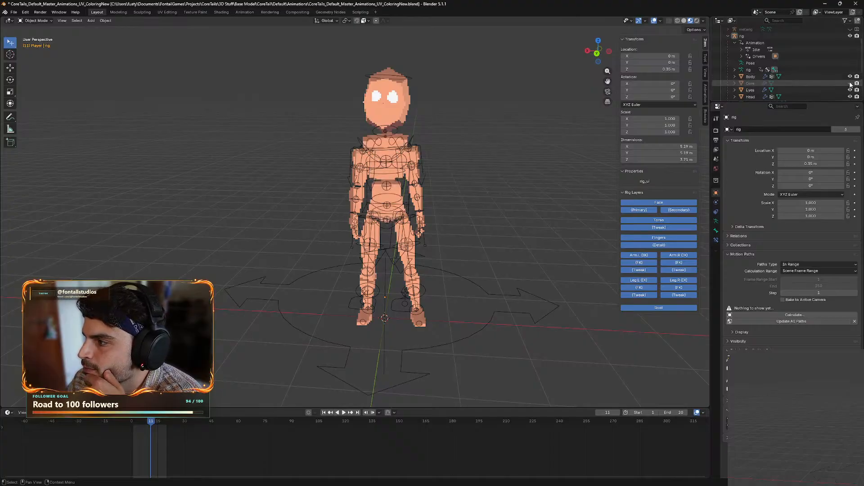
left_click(851, 84)
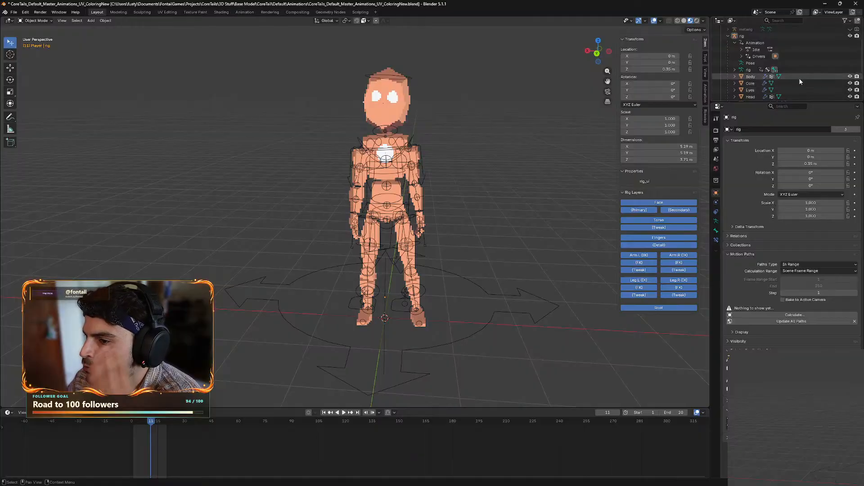
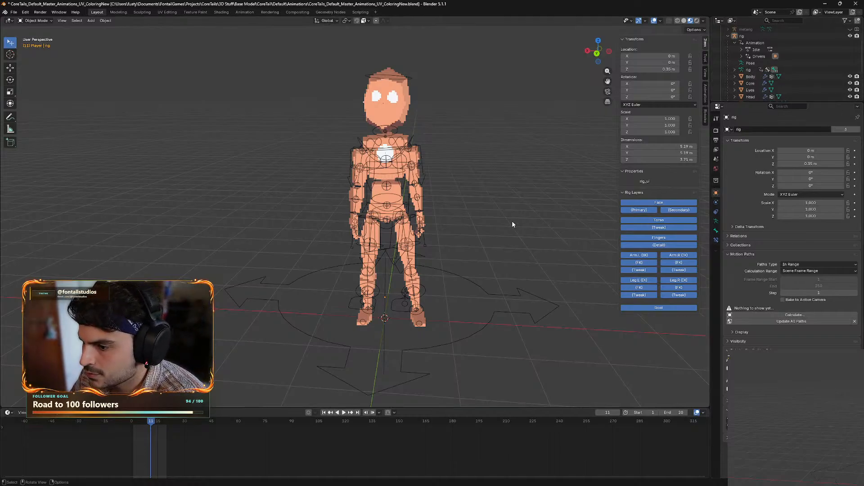
Reopen the Scripting workspace and examine the main() render loop and state restoring in render_8_direction_animation.py.
middle_click_drag(512, 221, 482, 214)
left_click(360, 12)
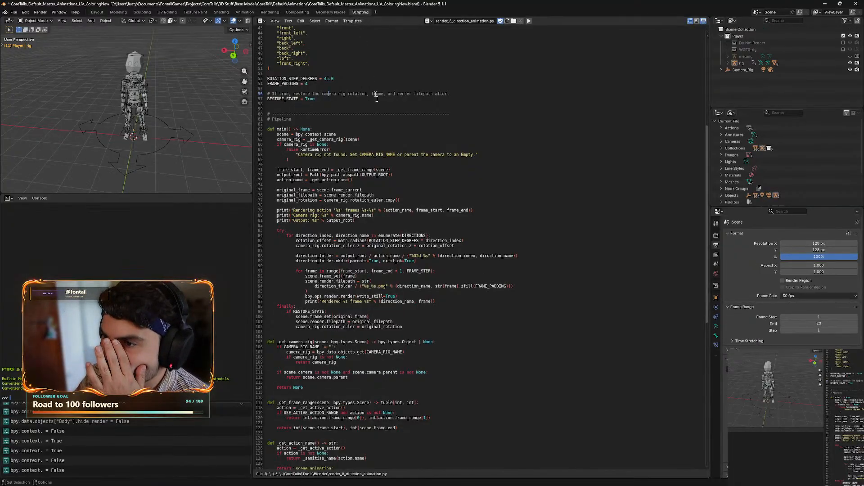
scroll(442, 192, "down", 11)
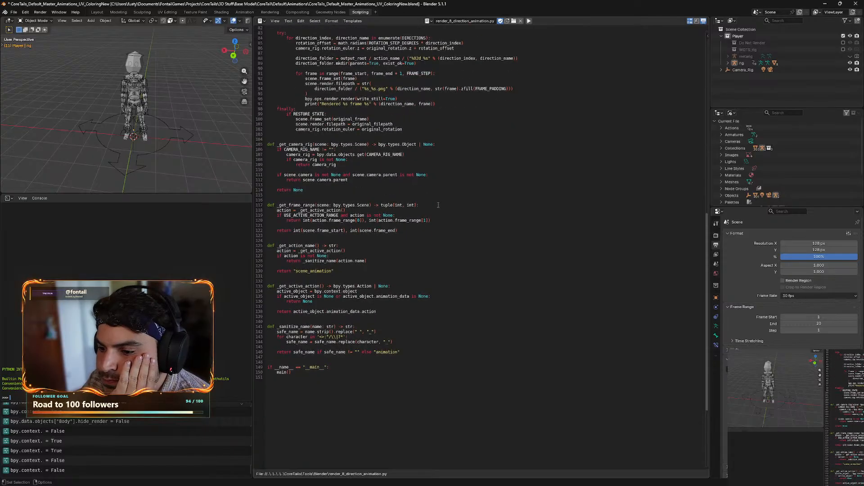
scroll(293, 256, "up", 11)
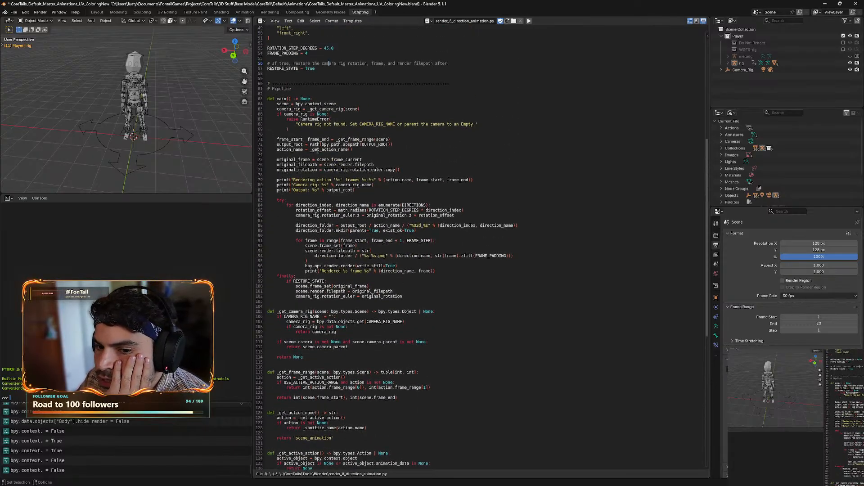
scroll(344, 215, "down", 4)
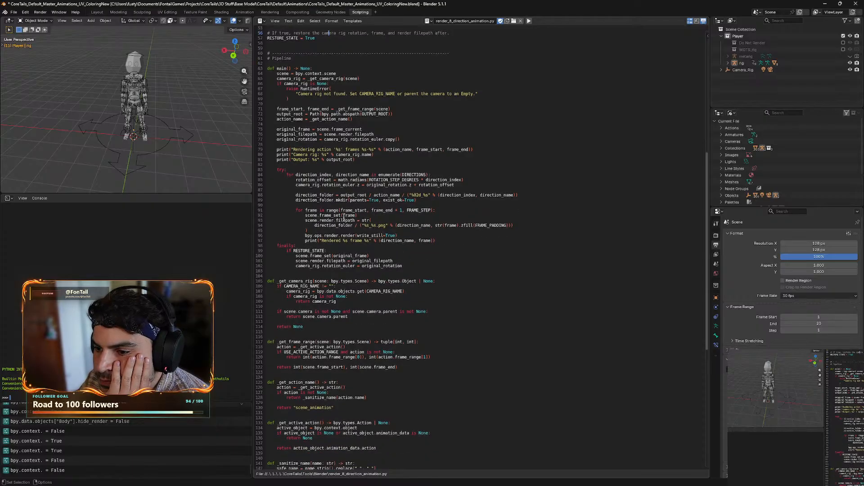
scroll(338, 220, "down", 1)
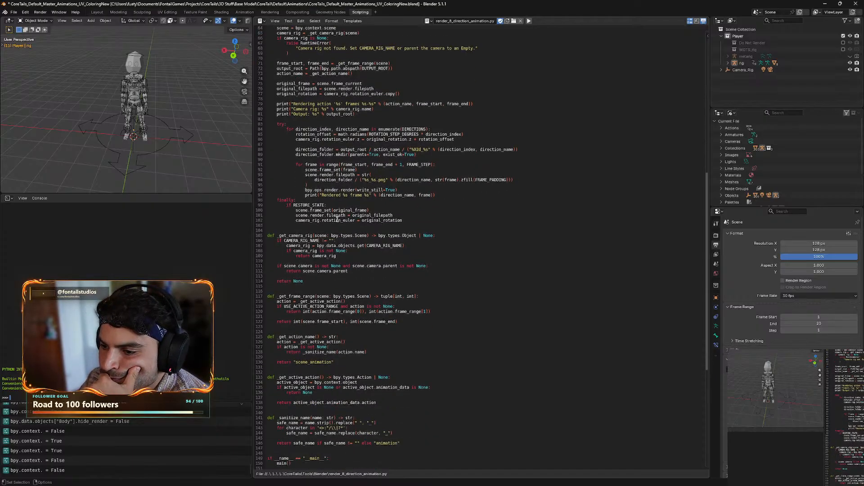
scroll(329, 230, "down", 1)
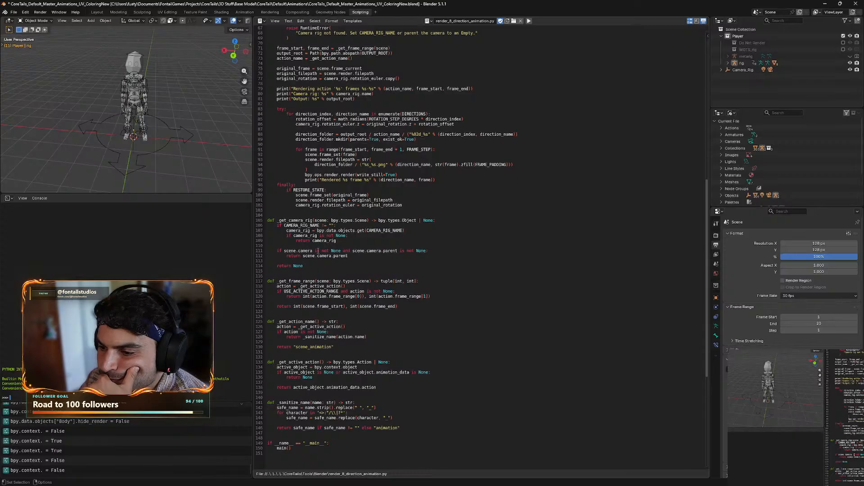
Examine the script's helper functions, including _get_frame_range, and the camera rig, output folder and direction settings.
scroll(328, 250, "down", 2)
scroll(322, 248, "down", 2)
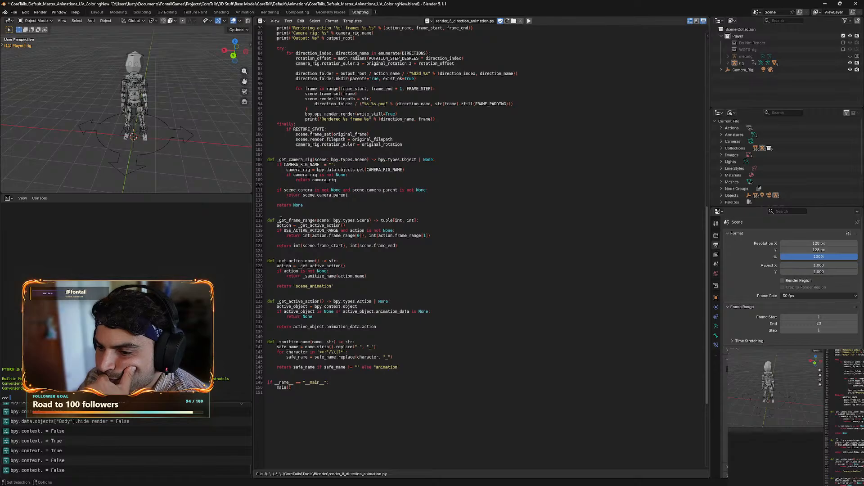
left_click_drag(279, 220, 364, 220)
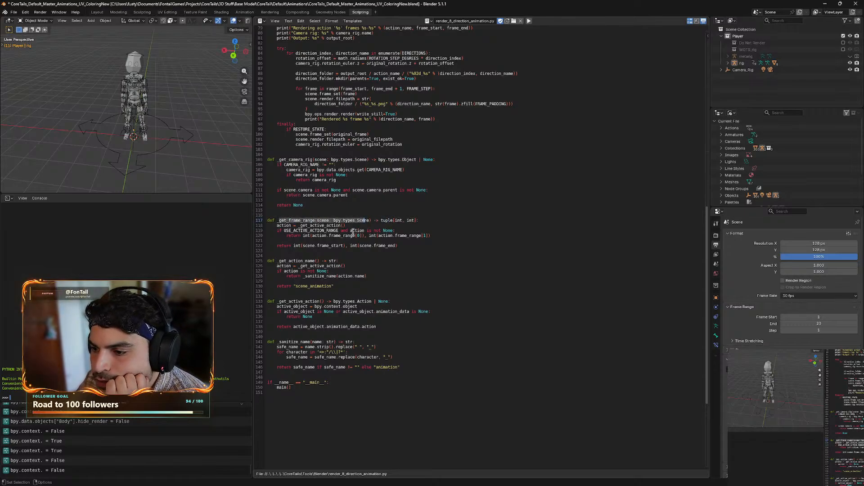
scroll(280, 257, "down", 2)
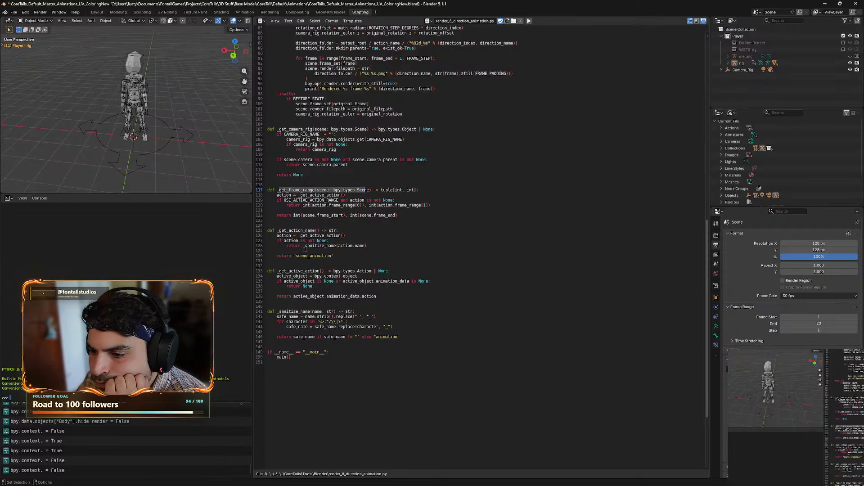
scroll(298, 243, "down", 2)
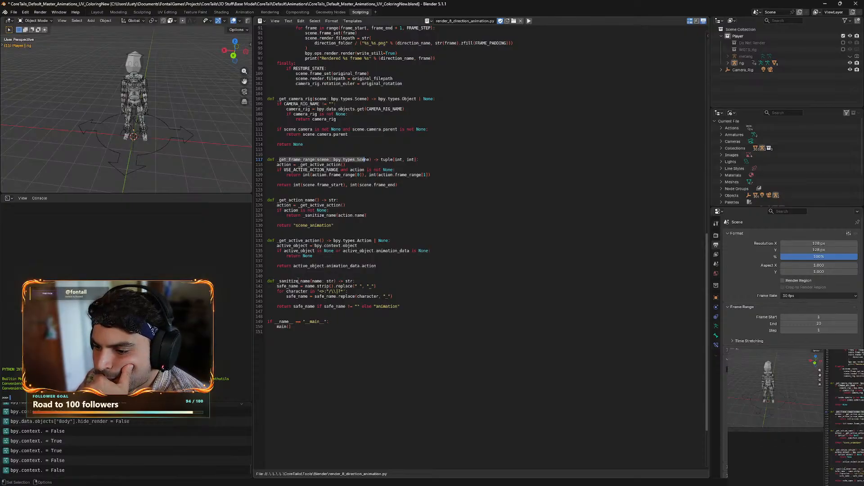
scroll(297, 281, "up", 19)
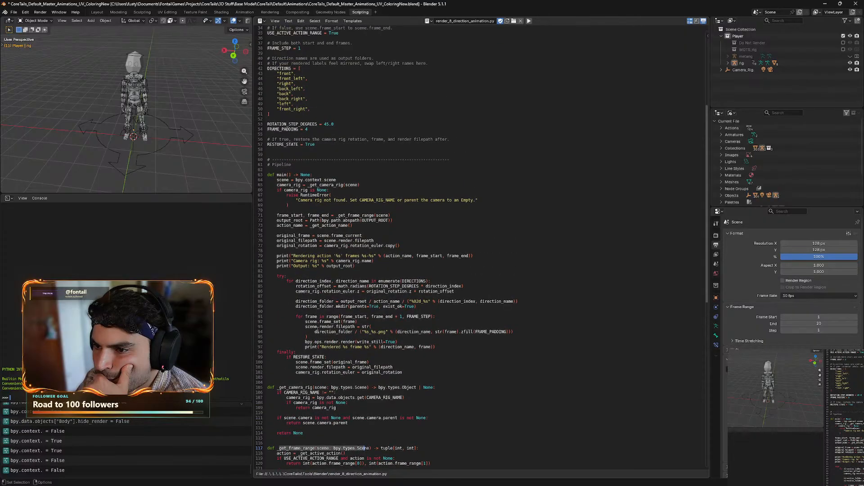
scroll(317, 332, "up", 10)
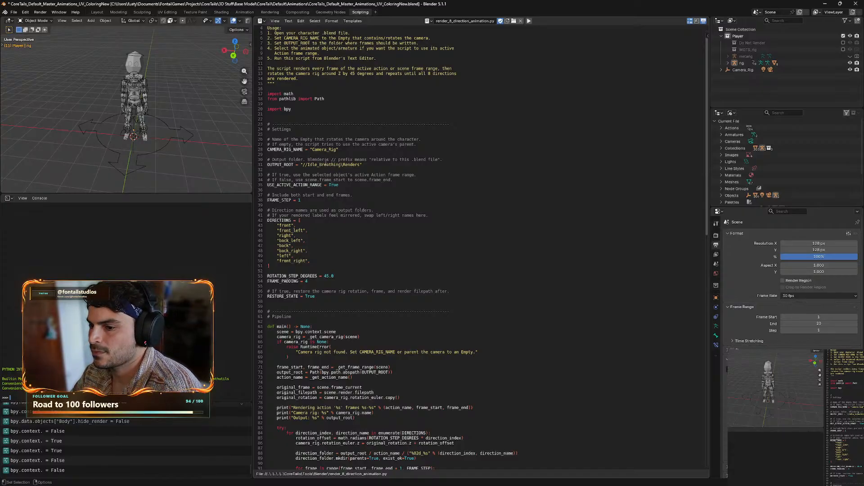
Return to the Layout workspace and save the Blender file.
left_click(97, 13)
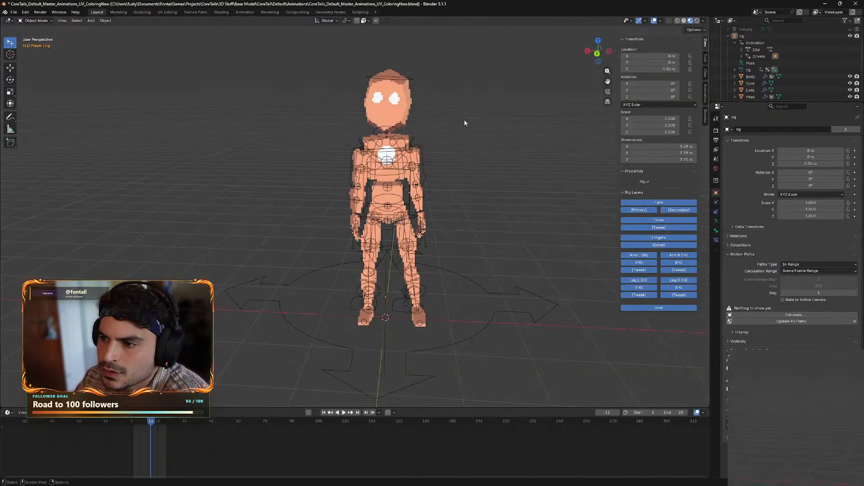
mouse_move(464, 122)
middle_mouse_down()
mouse_move(512, 129)
mouse_move(517, 118)
mouse_move(457, 133)
mouse_move(411, 114)
mouse_move(482, 128)
mouse_move(529, 118)
mouse_move(474, 123)
middle_mouse_up()
key("ctrl+s")
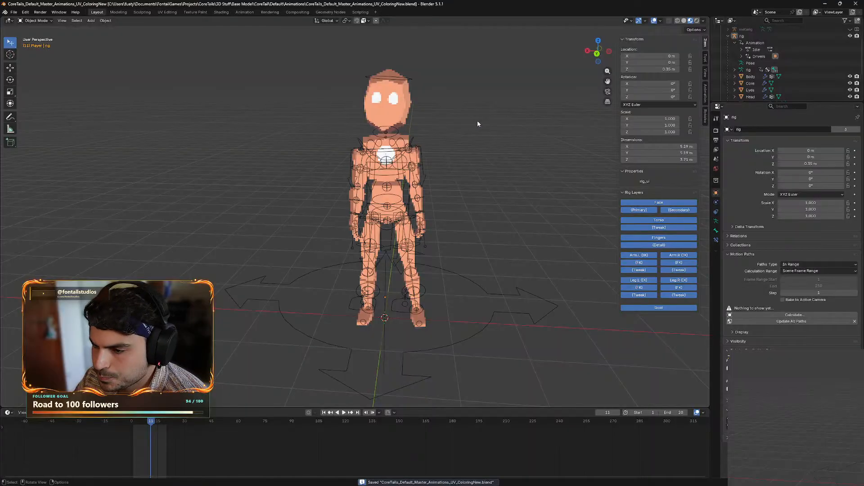
mouse_move(573, 478)
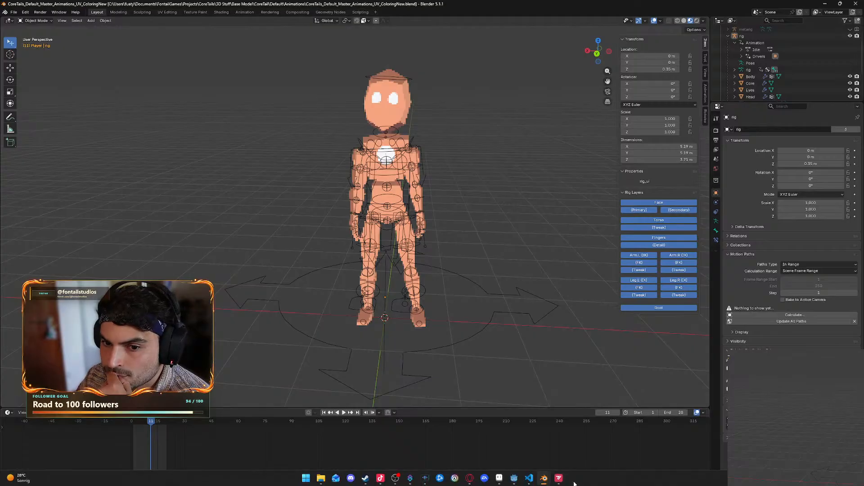
mouse_move(544, 481)
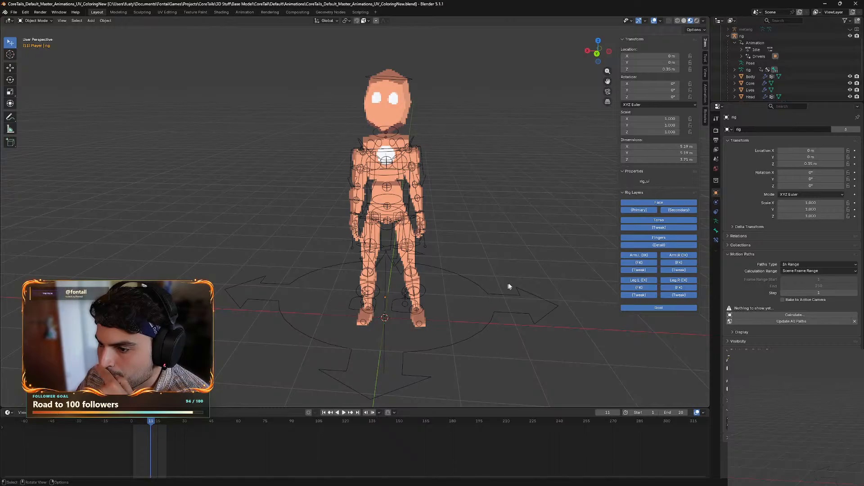
middle_click_drag(508, 285, 524, 275)
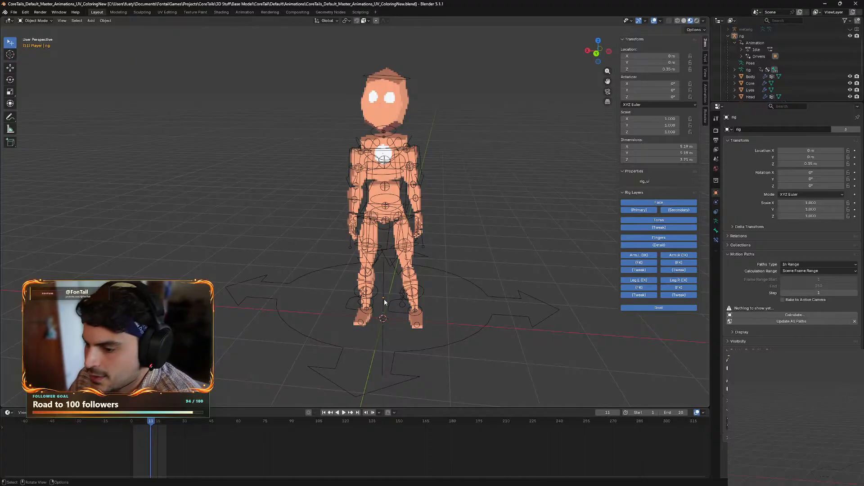
middle_click_drag(384, 299, 453, 263)
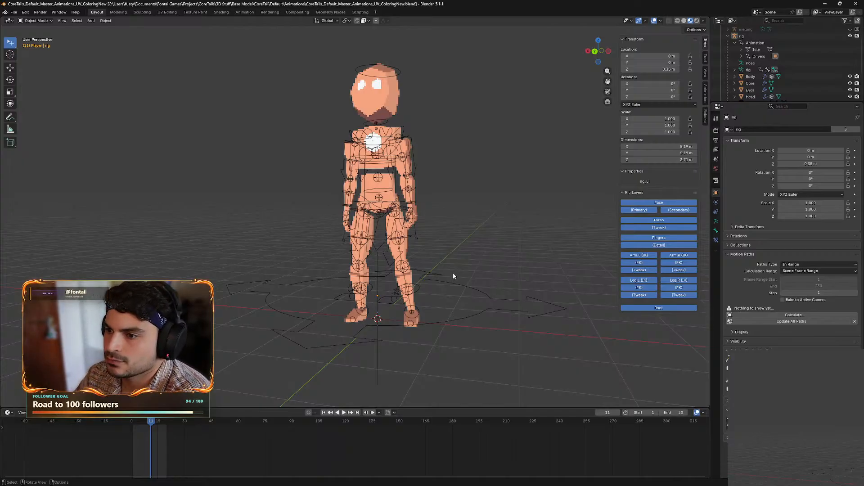
middle_click_drag(453, 273, 490, 260)
Switch to Aseprite and play the frames of front_0001.png to examine the rendered sprite animation.
mouse_move(469, 475)
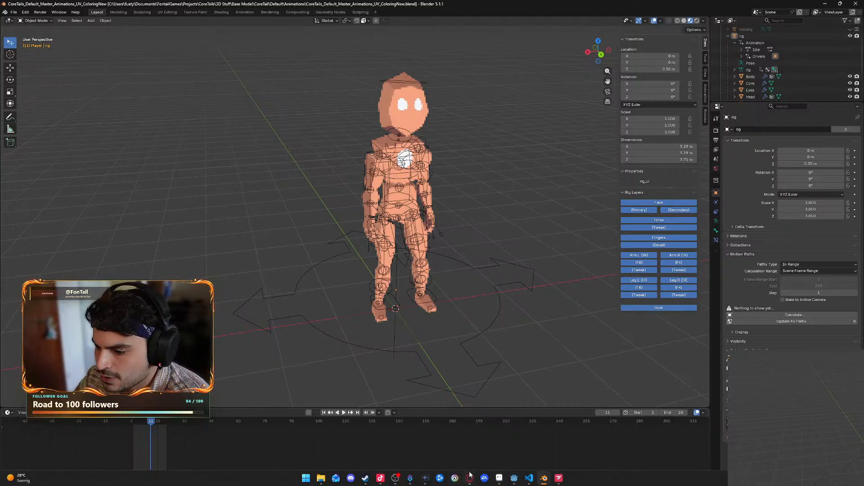
left_click(500, 478)
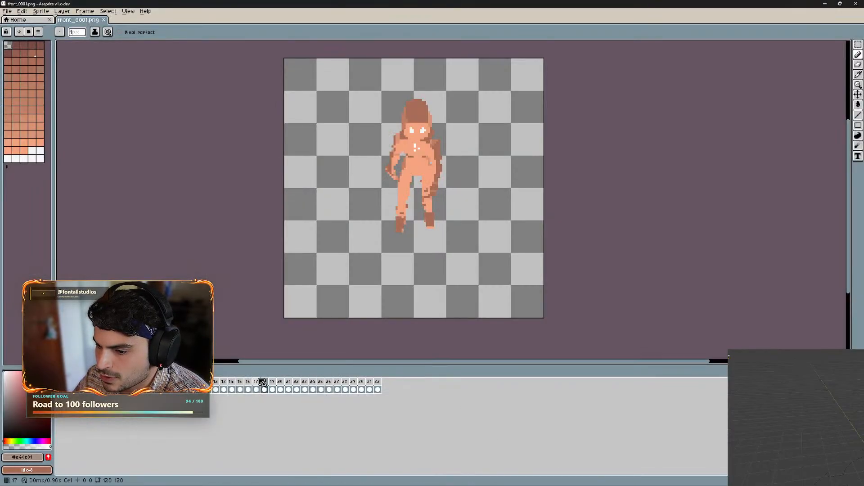
key("Return")
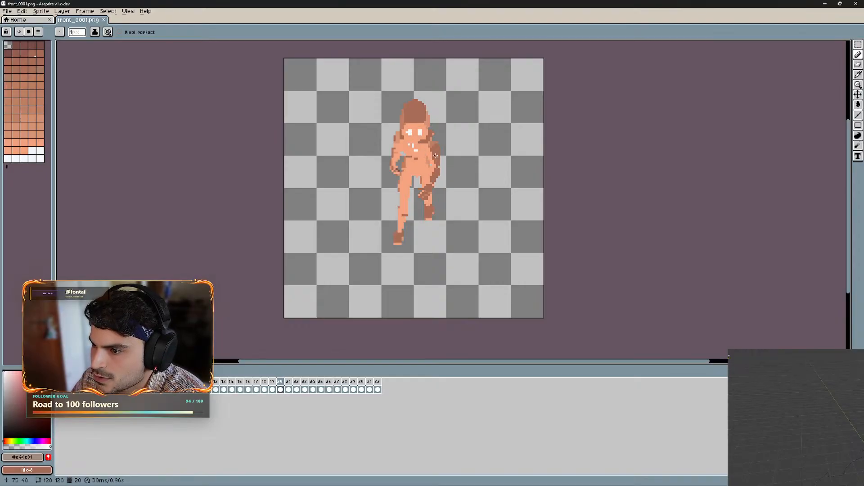
key("Return")
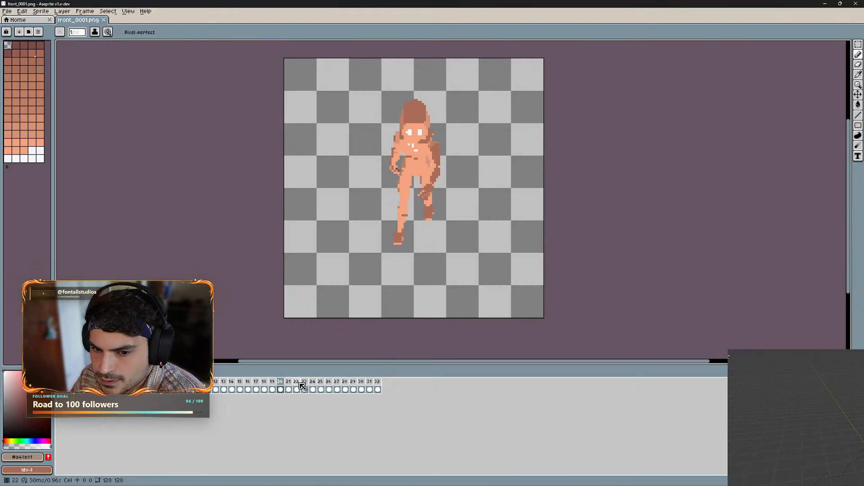
key("Return")
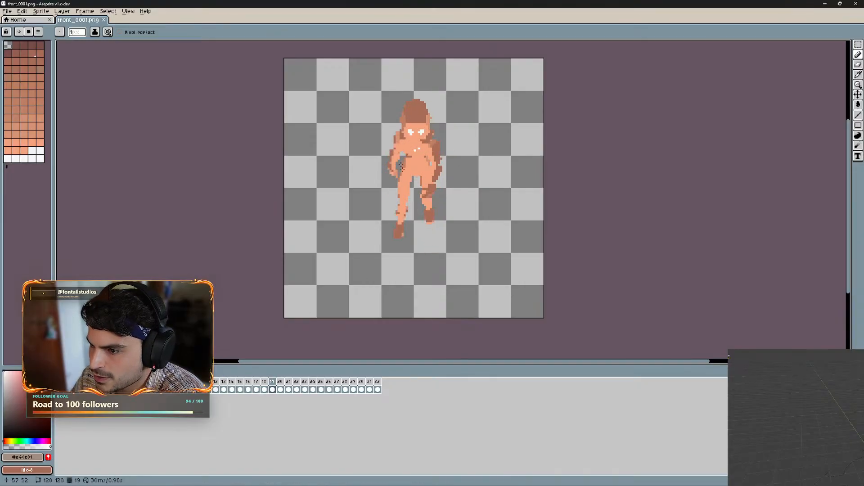
Switch back to Blender and select the Camera_Rig empty.
mouse_move(424, 460)
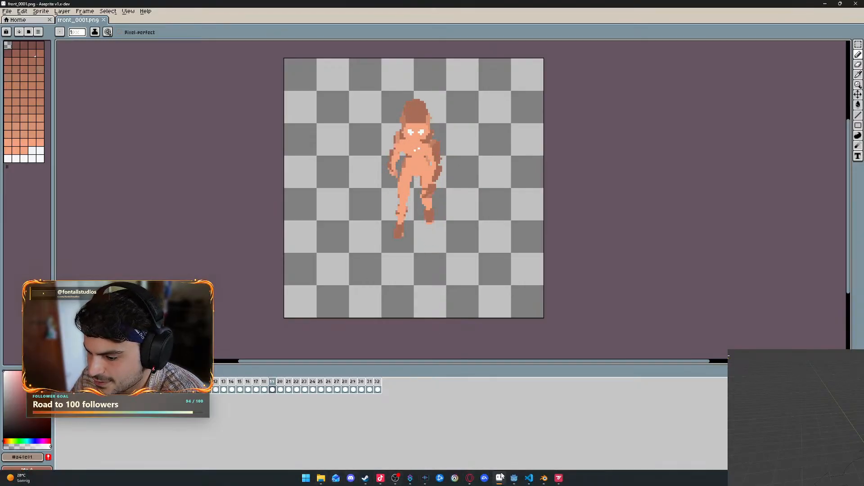
mouse_move(544, 477)
left_click(522, 448)
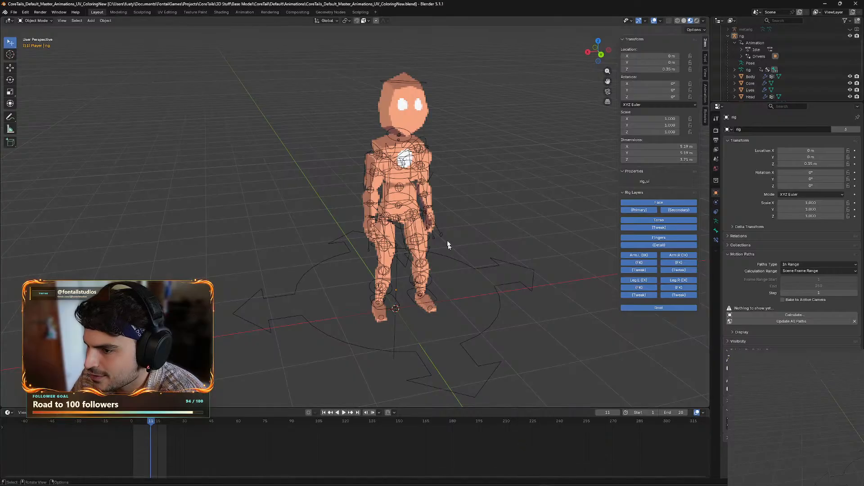
middle_click_drag(448, 245, 494, 232)
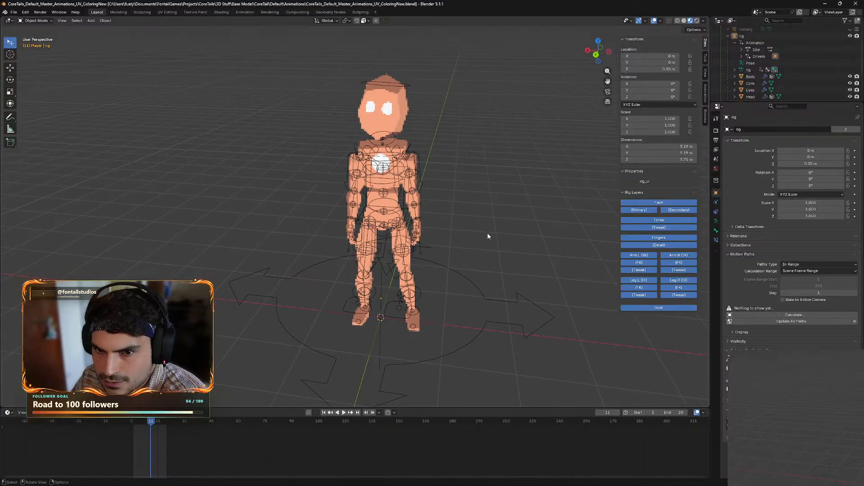
mouse_move(477, 485)
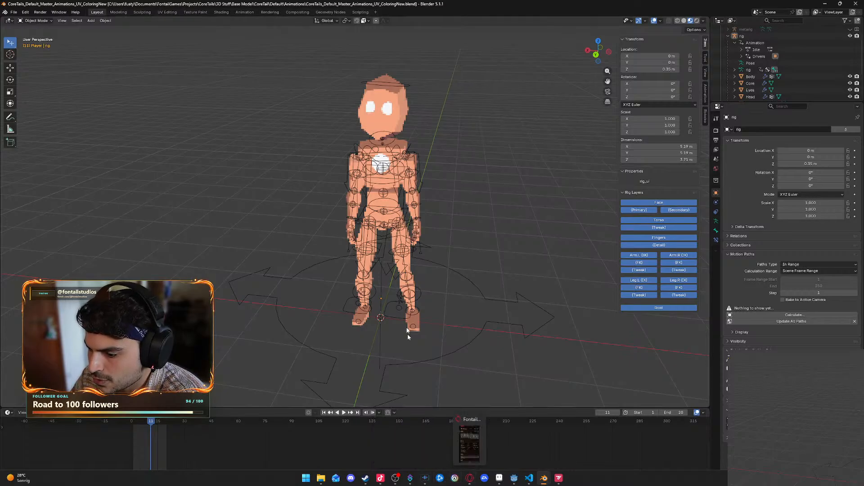
scroll(773, 87, "down", 4)
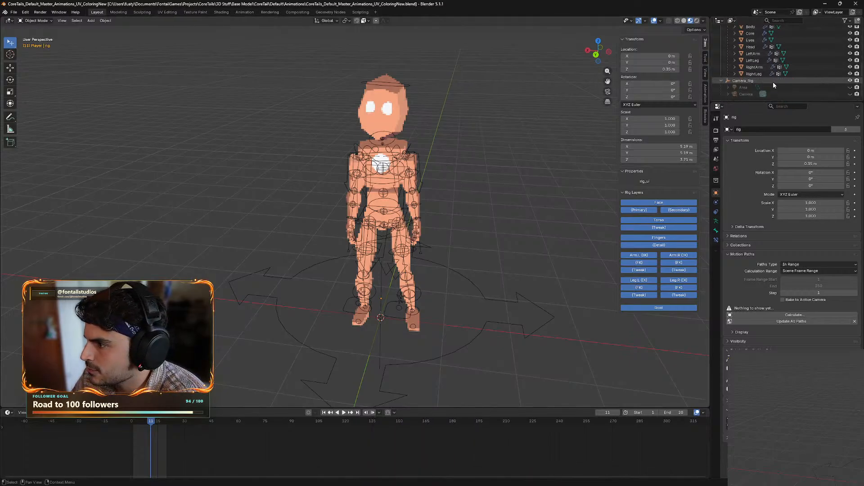
left_click(773, 82)
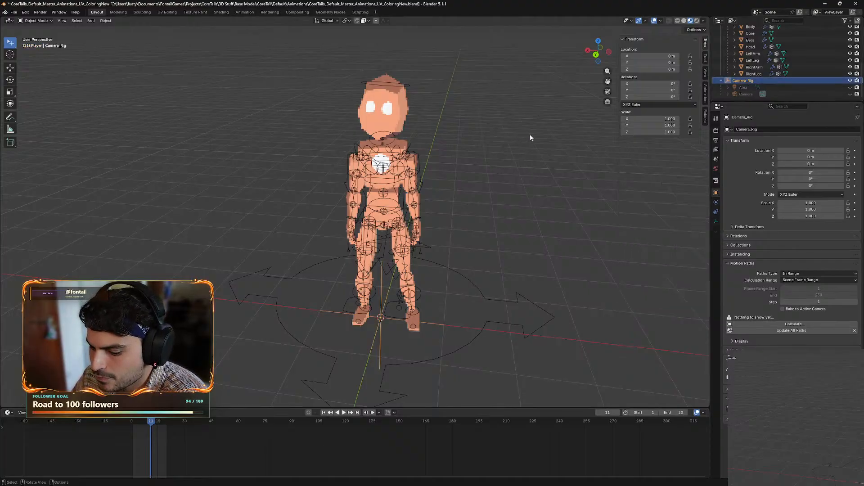
Try rotating the Camera_Rig empty around the global Z axis.
key("r")
key("z")
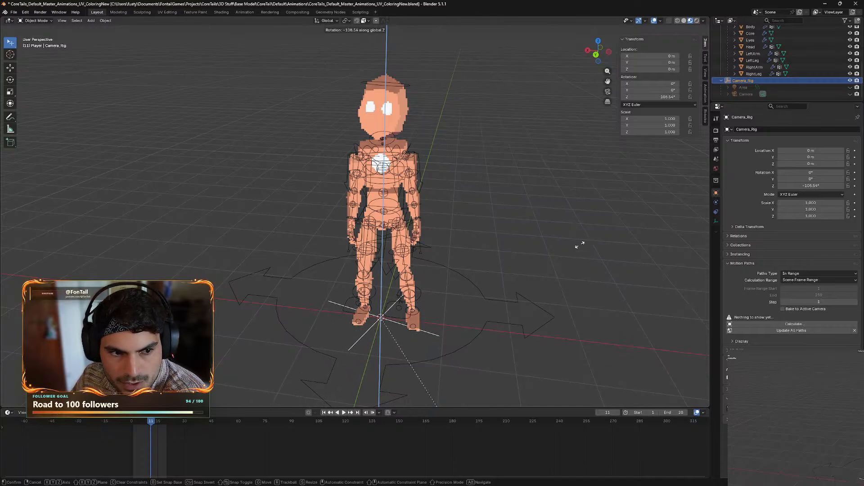
key("Escape")
key("r")
key("z")
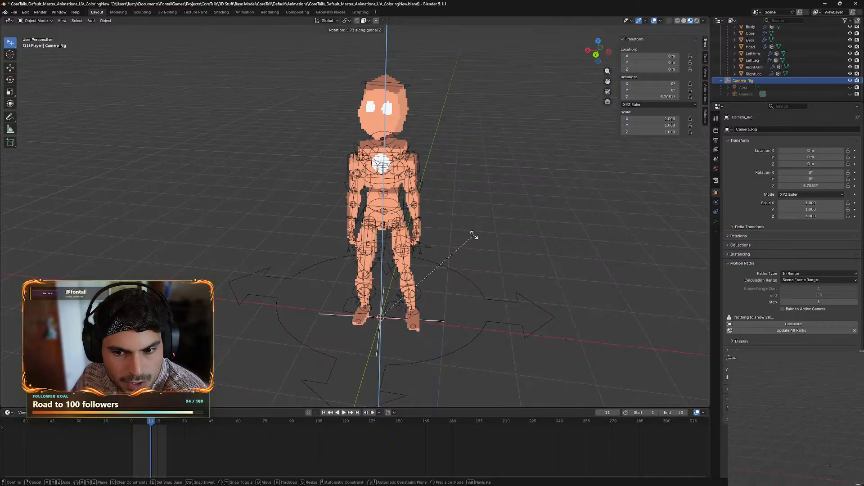
key("Escape")
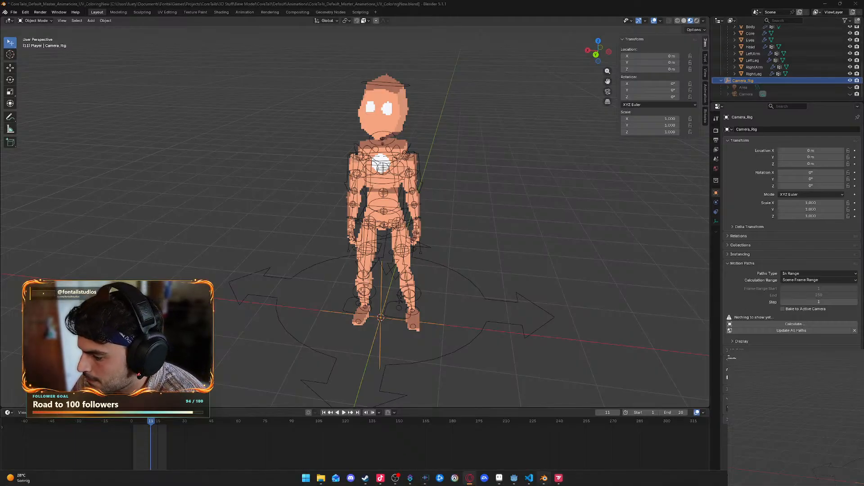
Switch to Godot and run the CoreTails project in debug mode.
mouse_move(530, 482)
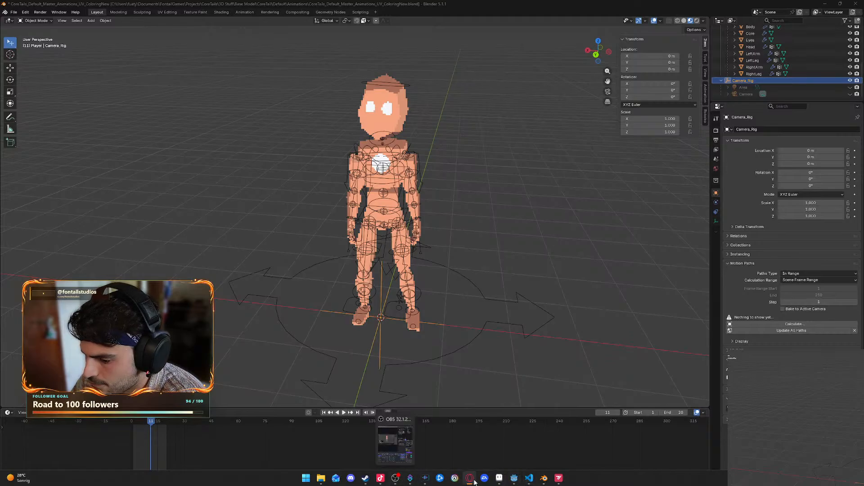
left_click(514, 481)
left_click(790, 15)
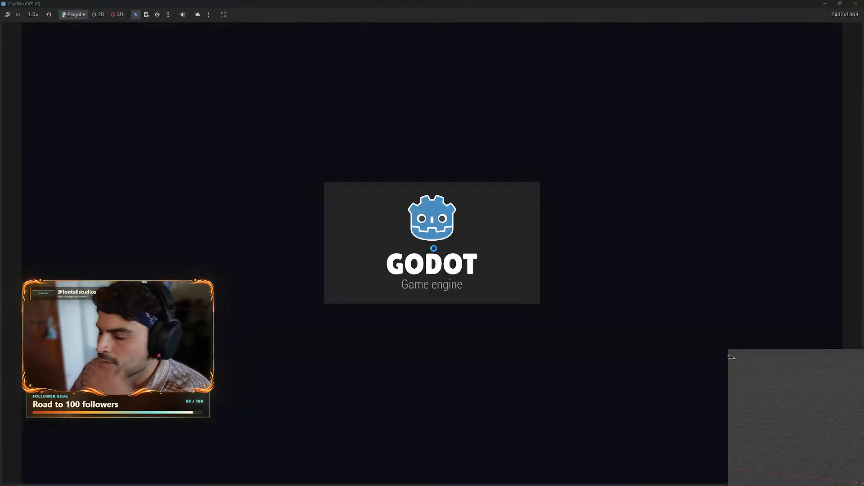
Walk and run the character around the cave in straight and diagonal directions to check its directional sprites.
key("s")
key("d")
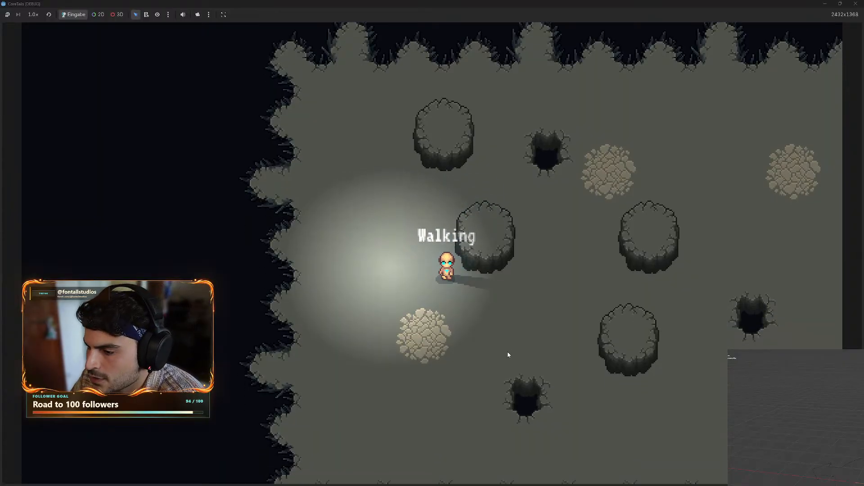
key("shift+d")
key("w")
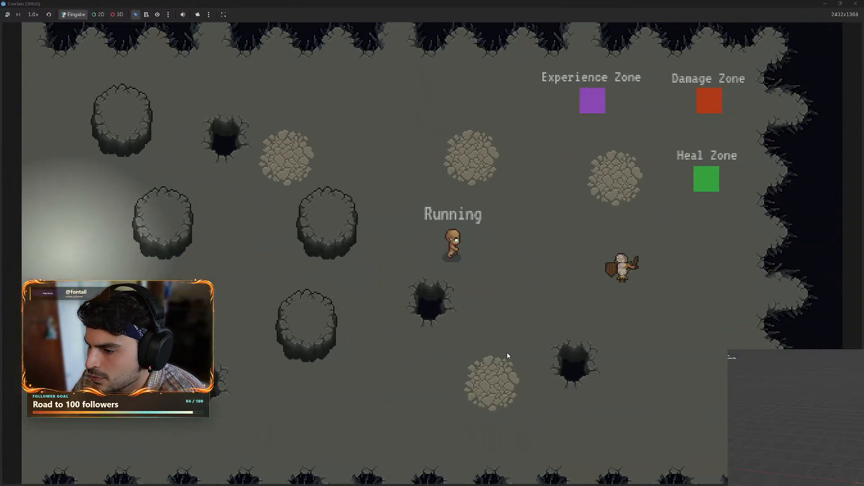
key("a")
key("d")
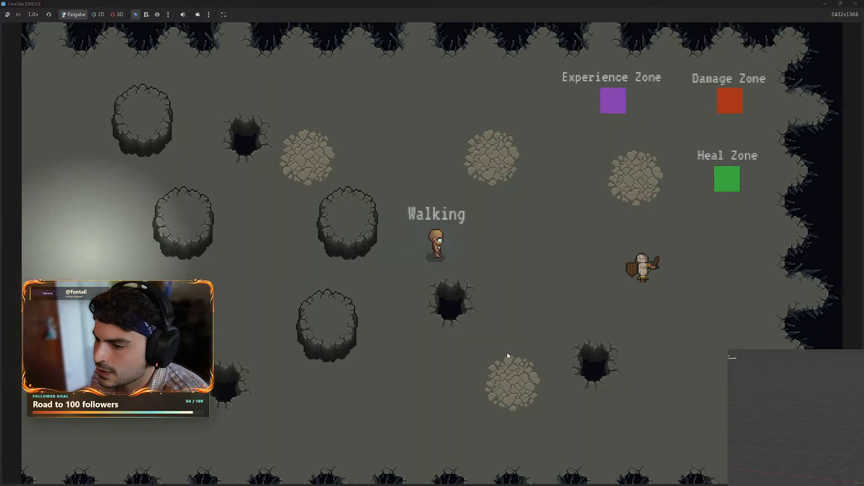
key("a")
key("w")
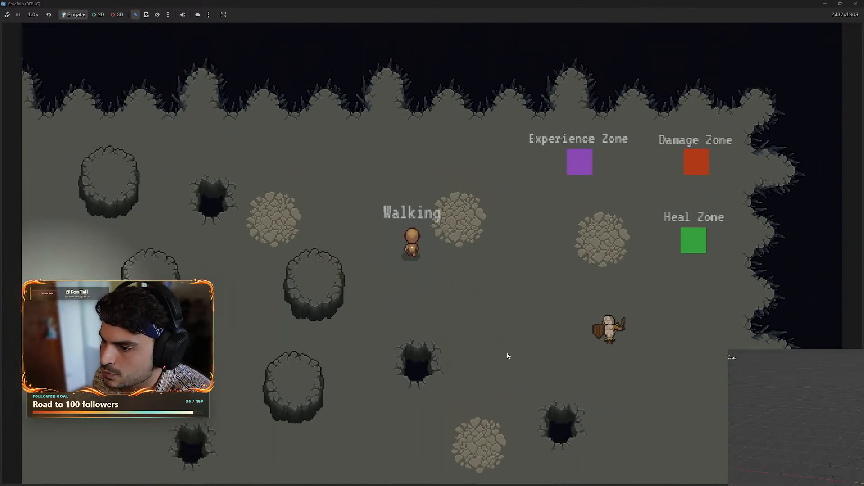
key("s")
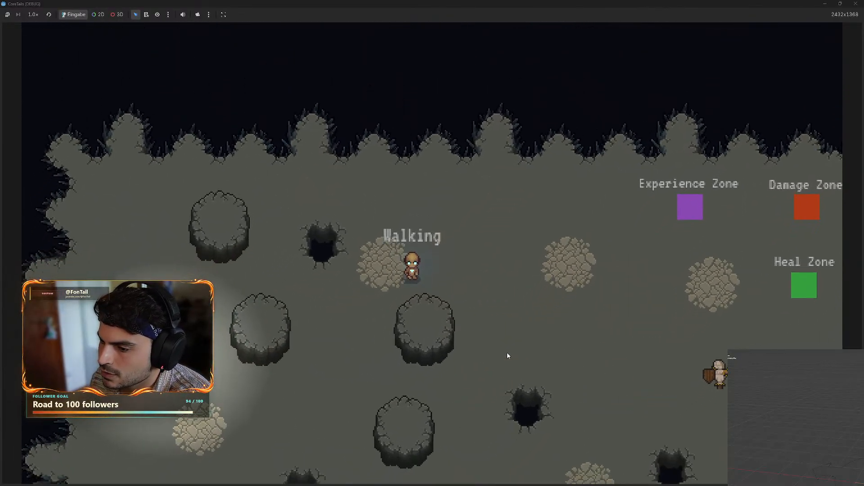
key("d")
key("w")
key("d")
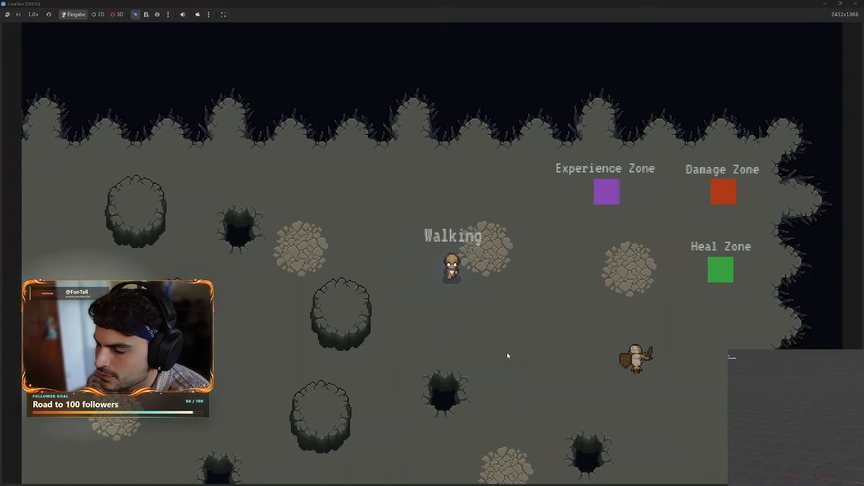
key("s")
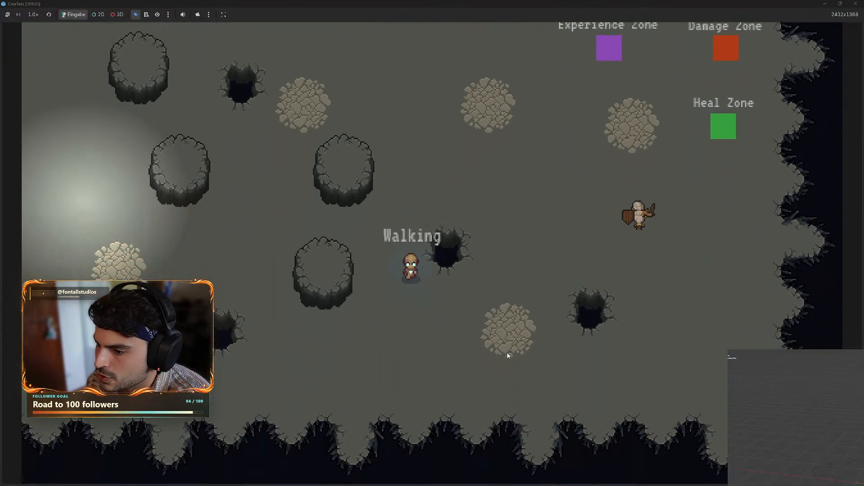
key("d")
key("w")
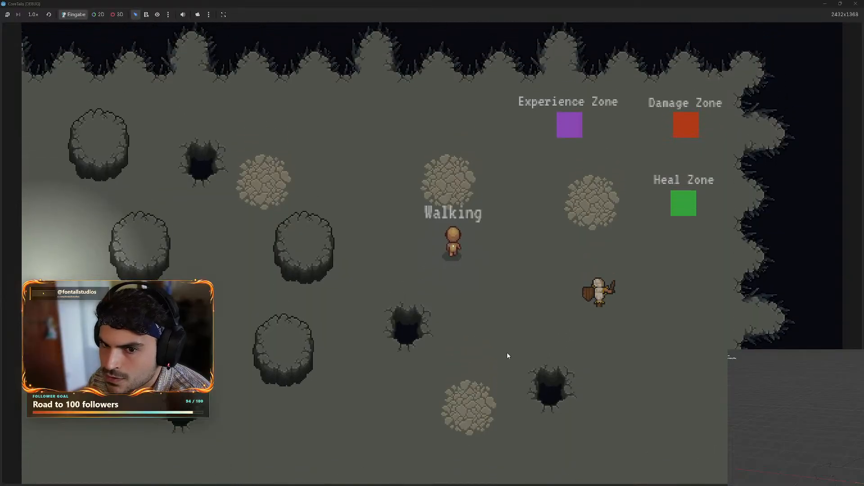
key("a")
key("s")
key("s")
key("d")
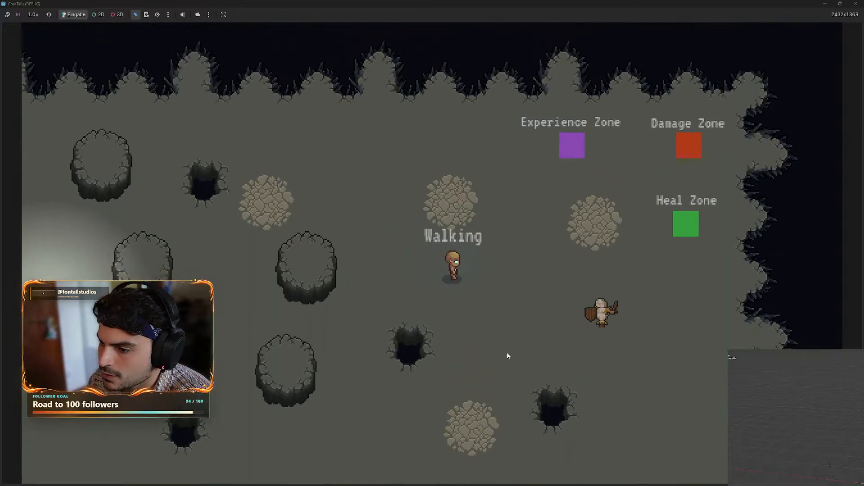
key("w")
key("a")
Open the in-game Character overview to view the equipped body parts and stats, and close it again.
key("c")
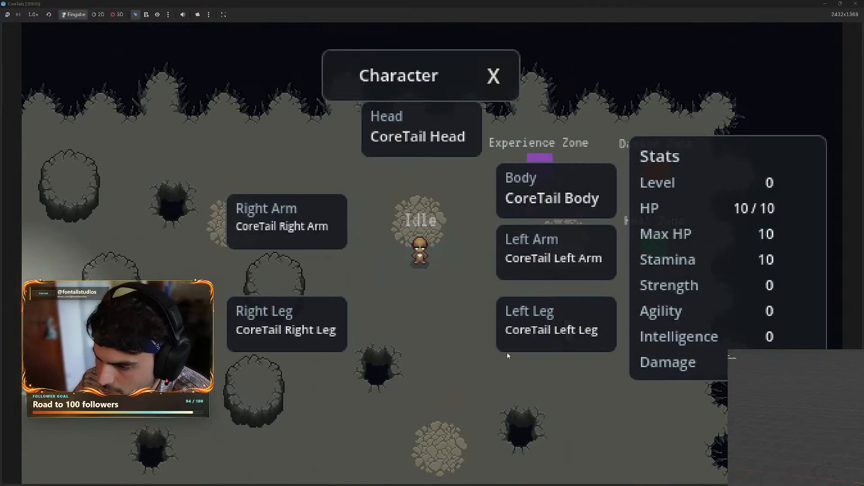
key("s")
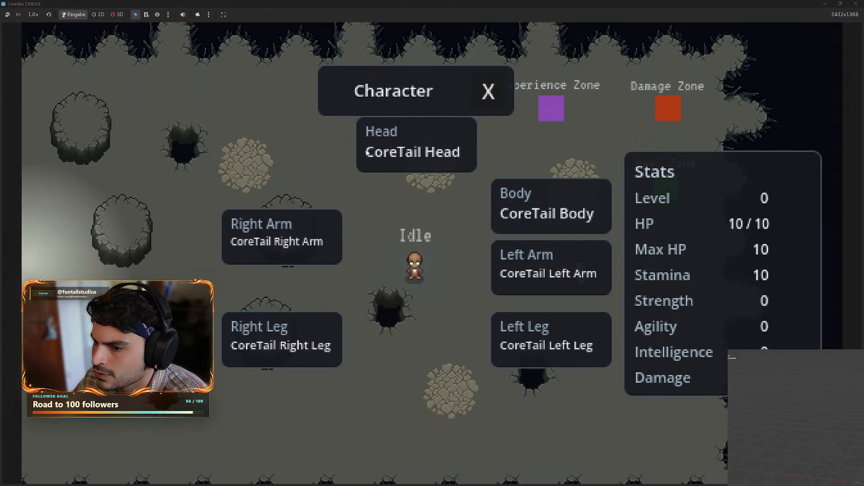
key("s")
key("c")
Walk the character sideways and upward near the armed enemy to recheck its facing directions.
key("d")
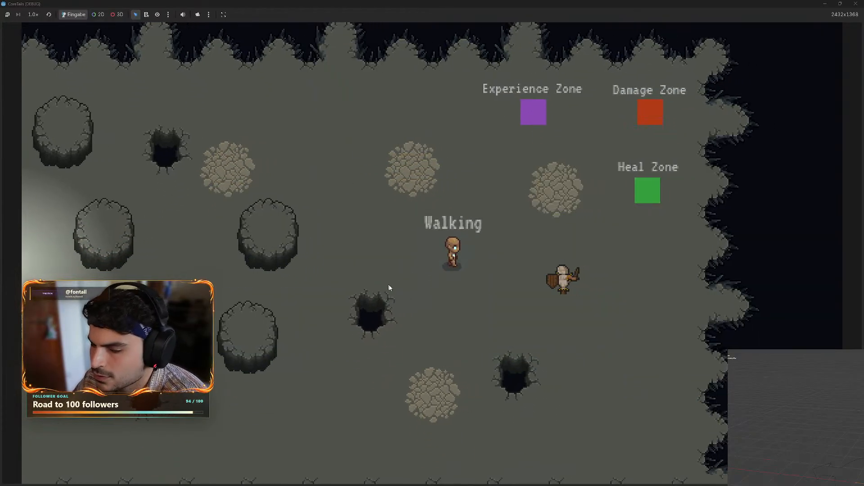
key("w")
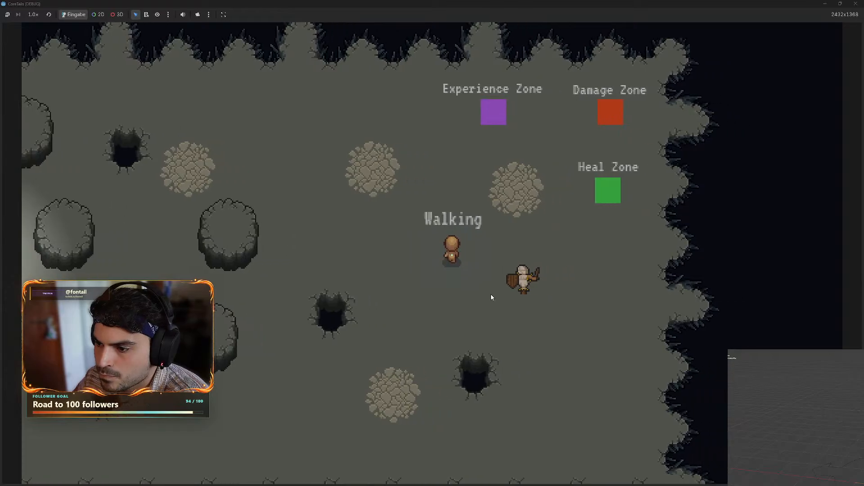
key("a")
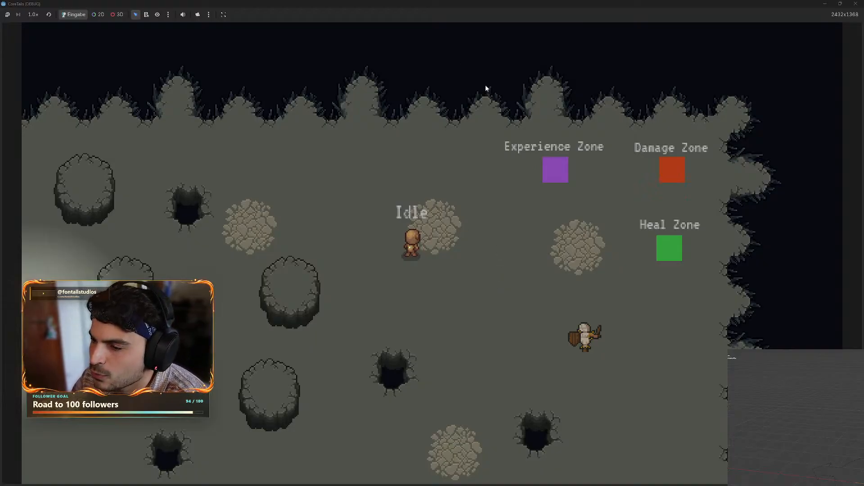
left_click(455, 269)
key("w")
key("a")
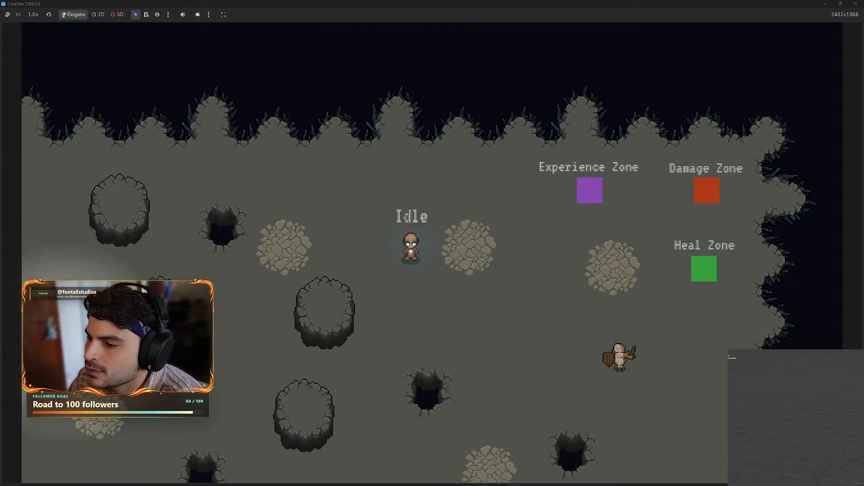
Switch back to Blender and inspect the rigged character from a different angle.
mouse_move(494, 480)
mouse_move(544, 478)
left_click(524, 443)
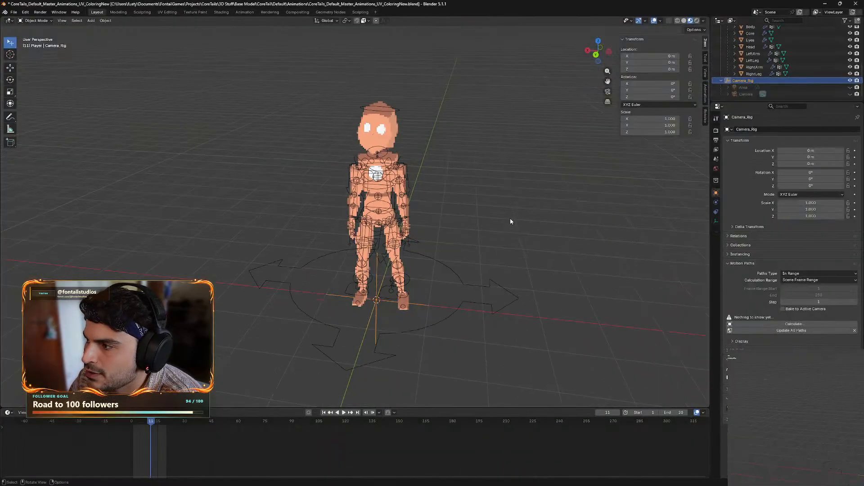
middle_click_drag(506, 212, 531, 212)
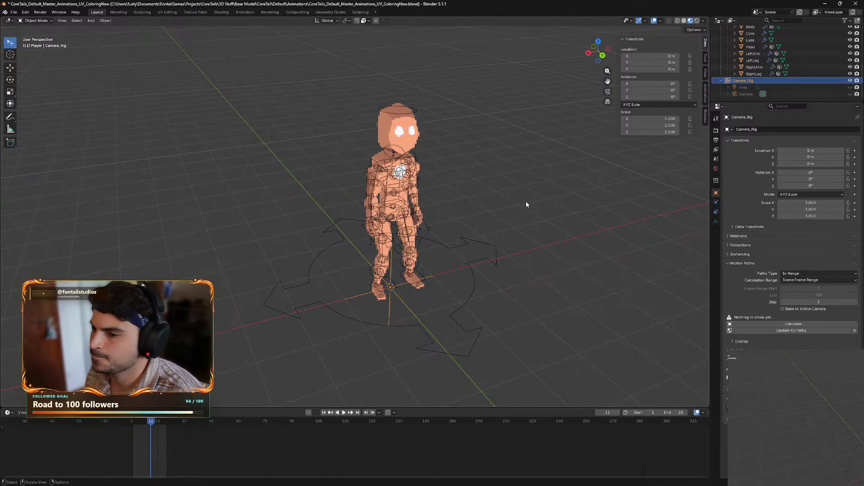
mouse_move(551, 222)
middle_mouse_down()
mouse_move(509, 223)
mouse_move(531, 206)
mouse_move(544, 214)
middle_mouse_up()
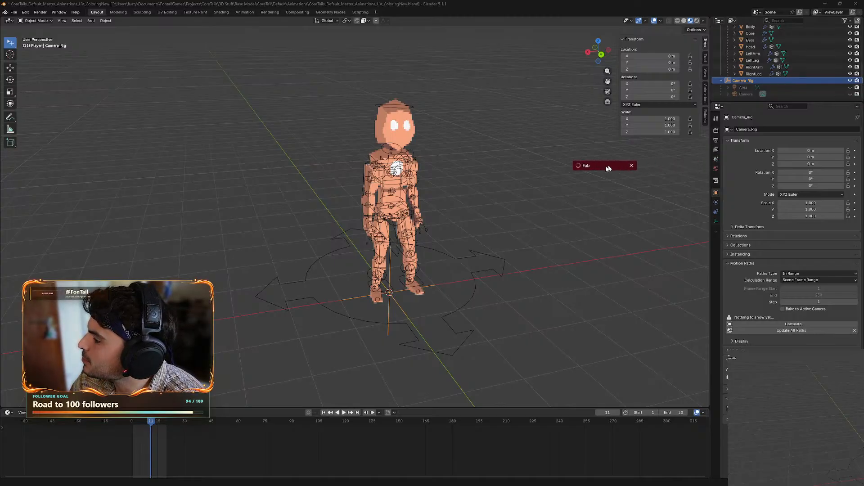
Bring the Fab browser window over Blender and browse the free 3D characters and creatures.
left_click_drag(607, 166, 531, 167)
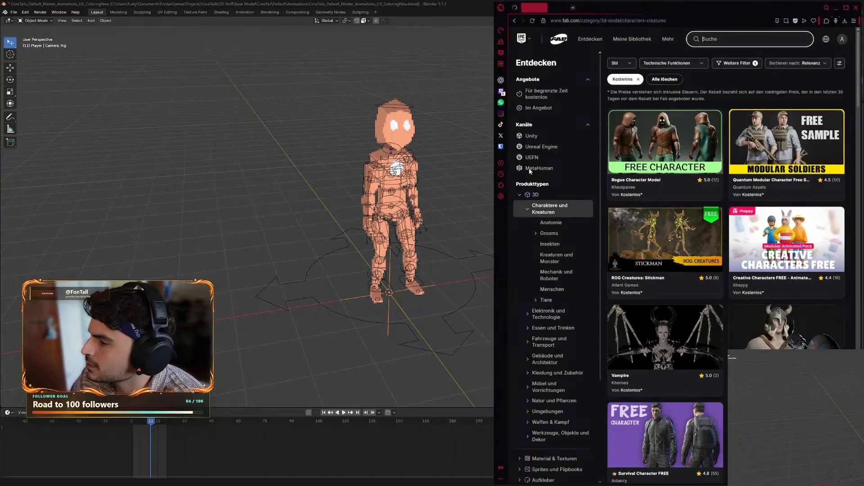
left_click_drag(686, 7, 441, 21)
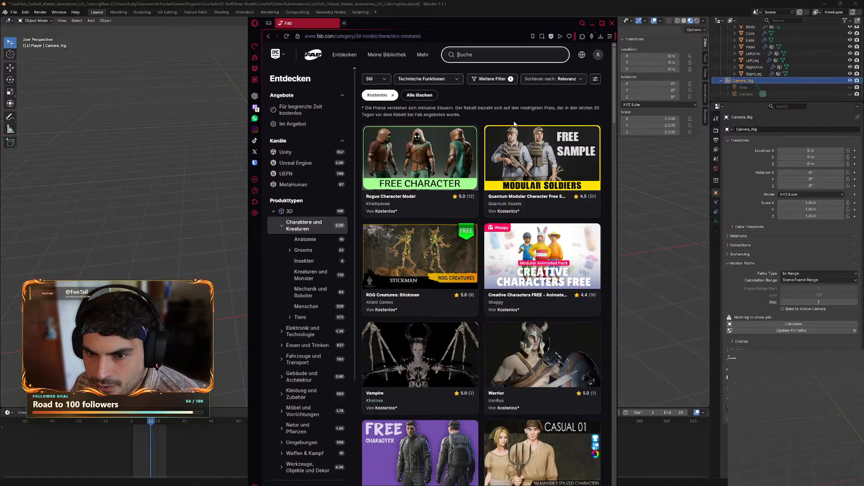
scroll(540, 204, "down", 4)
scroll(539, 203, "down", 5)
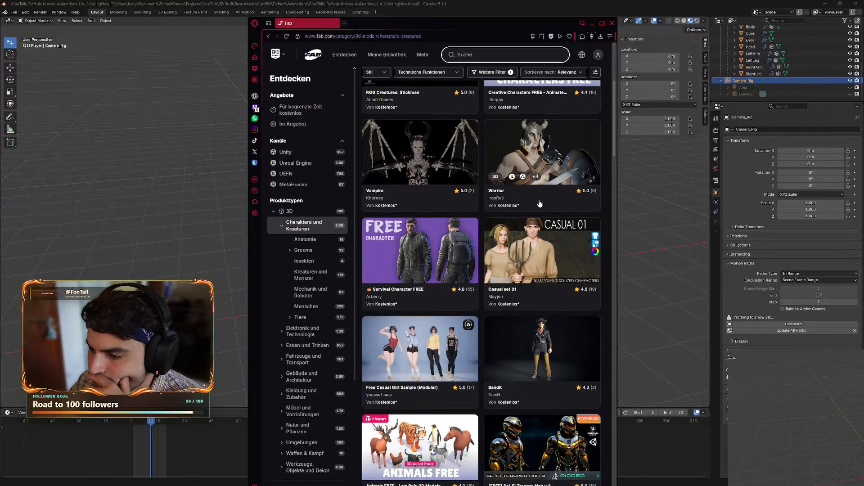
scroll(540, 203, "down", 6)
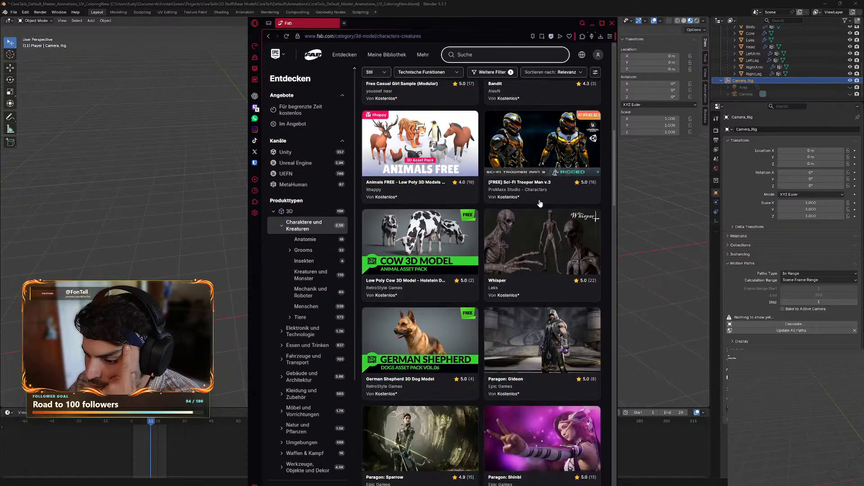
scroll(553, 209, "down", 3)
scroll(553, 209, "down", 3)
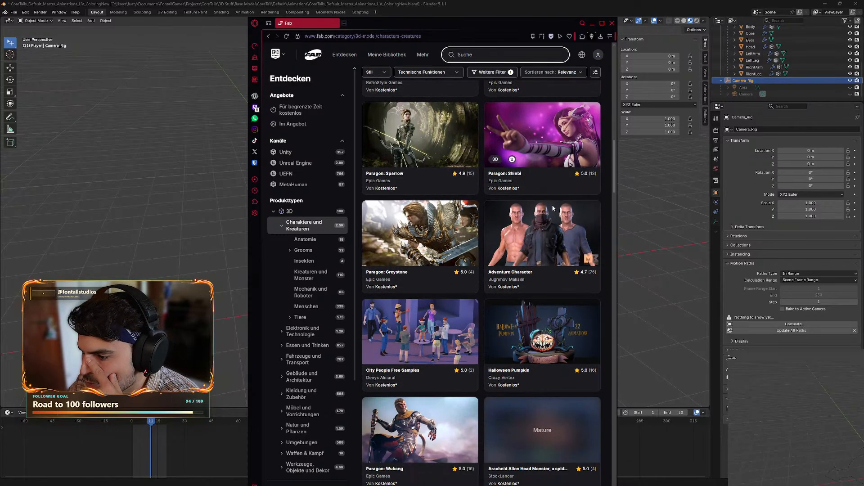
scroll(556, 221, "down", 5)
scroll(557, 226, "down", 3)
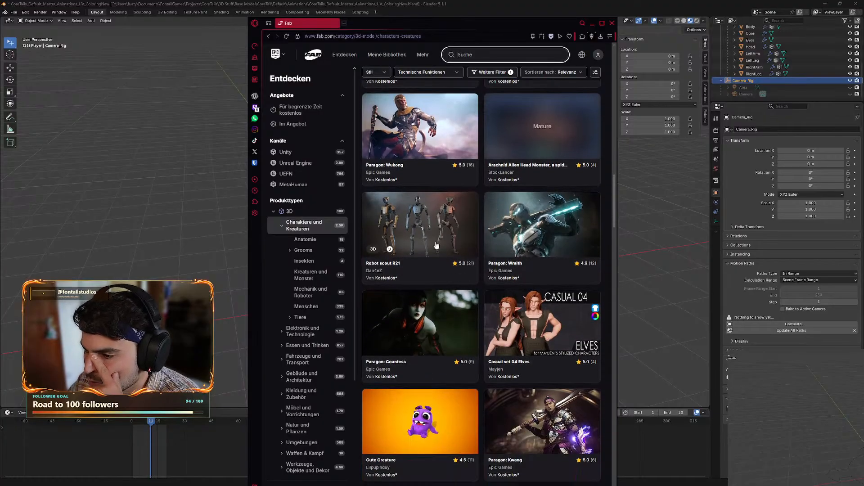
Open the Robot scout R21 listing and examine its preview images and description.
left_click(411, 220)
left_click(435, 226)
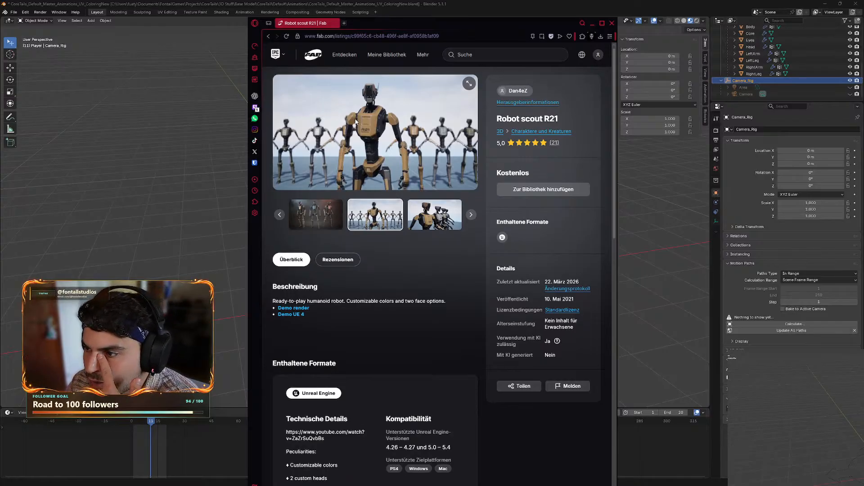
scroll(362, 123, "down", 1)
scroll(363, 123, "down", 2)
scroll(367, 119, "up", 3)
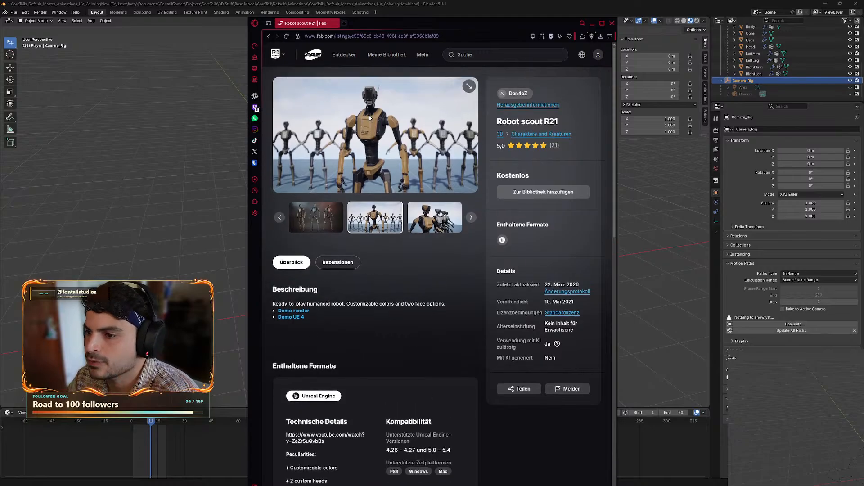
Return to the free characters and creatures results and browse the models listed below Robot scout R21.
left_click(269, 36)
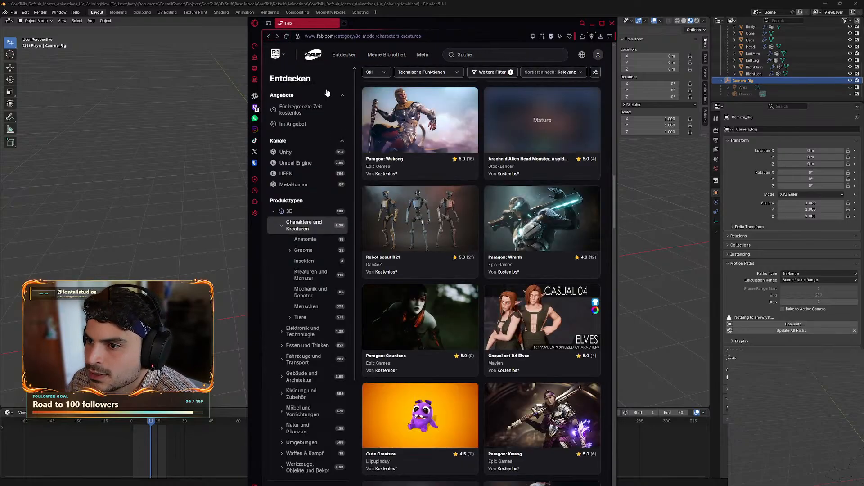
scroll(430, 156, "down", 3)
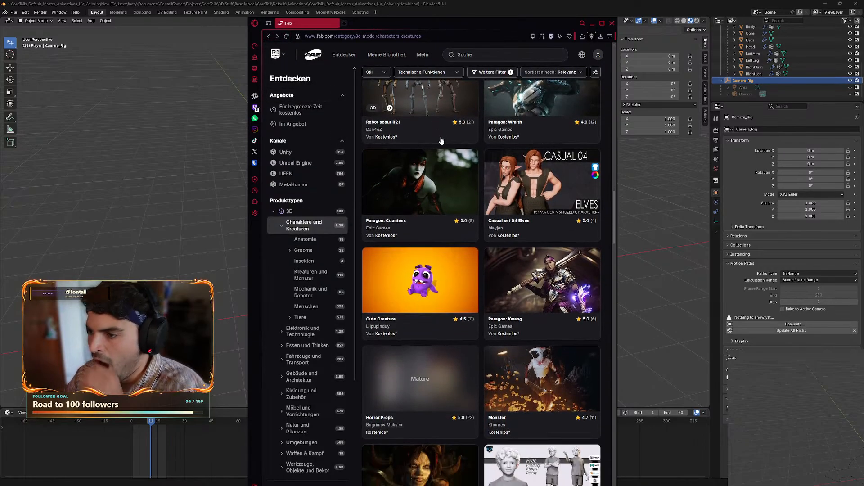
scroll(454, 167, "down", 3)
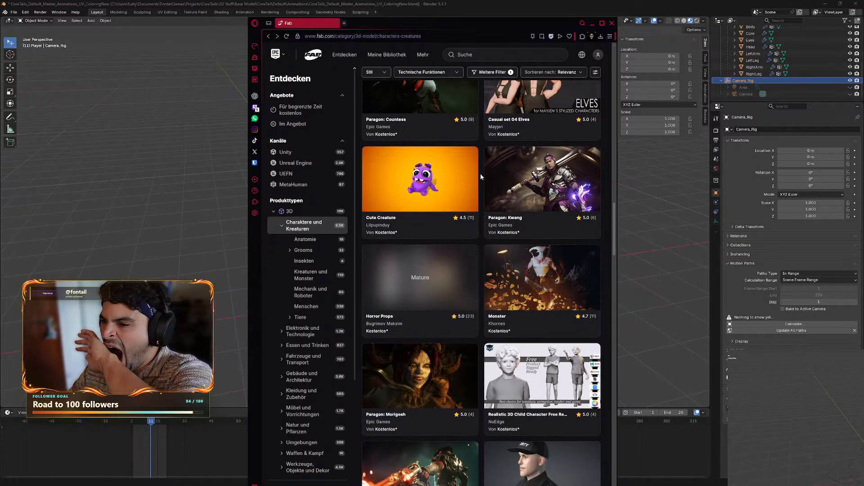
scroll(479, 174, "down", 3)
scroll(480, 174, "down", 10)
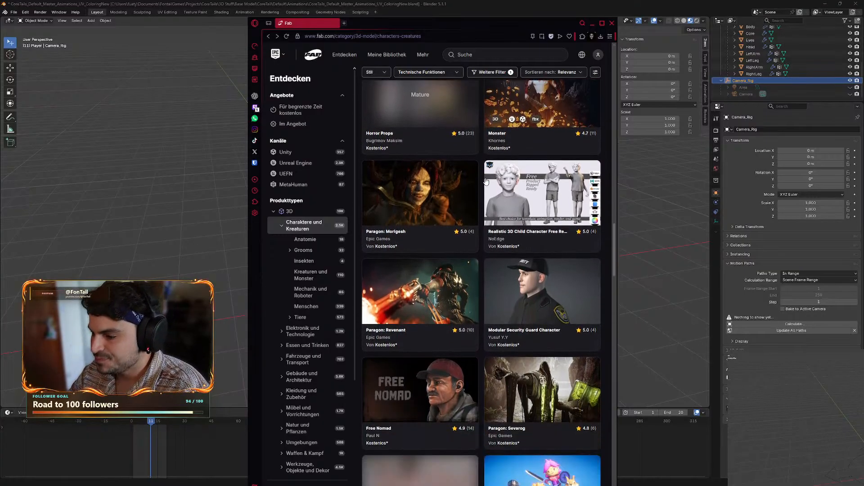
Browse the free characters and creatures listed on Fab, continuing past Paragon: Morigesh to Monkey_B1 and Shadow Knight Armor.
scroll(497, 196, "down", 3)
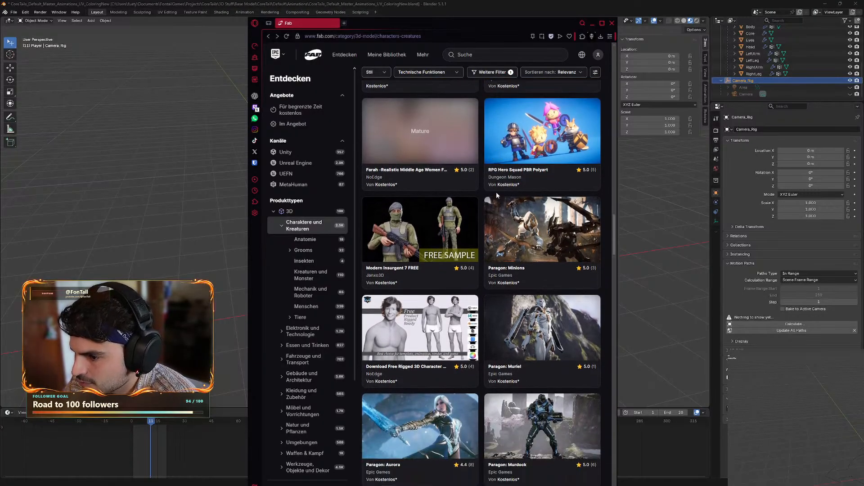
scroll(497, 196, "down", 7)
scroll(497, 195, "down", 3)
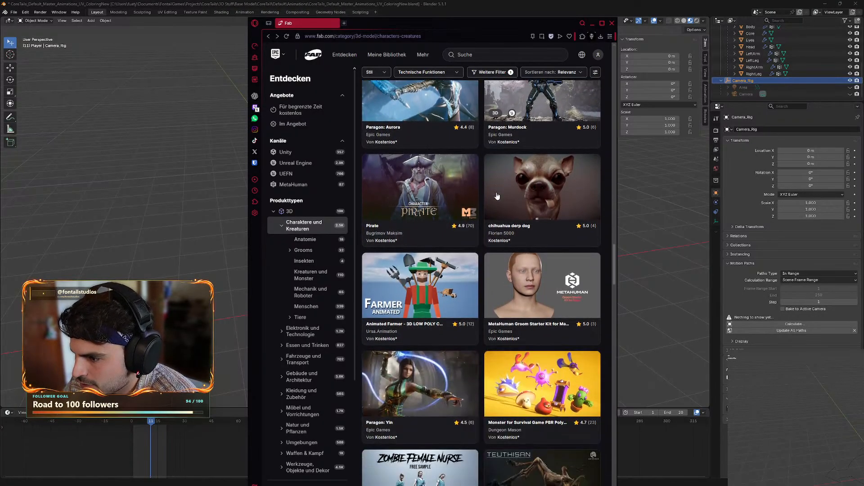
scroll(497, 195, "down", 3)
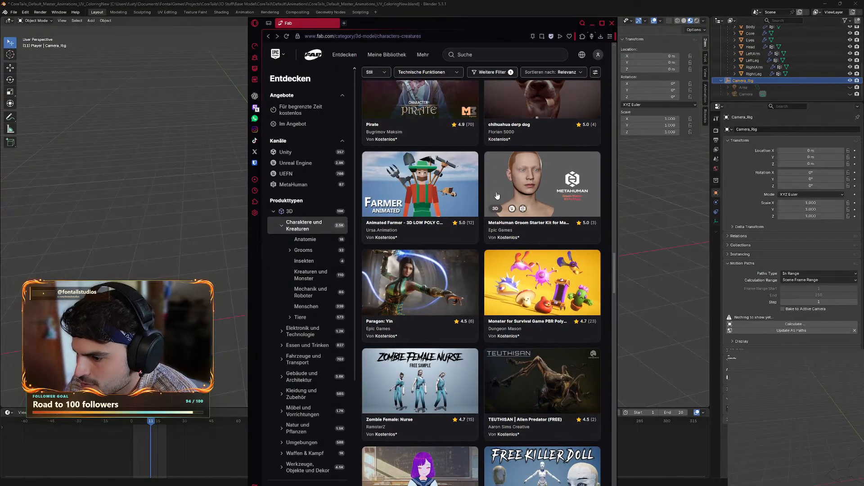
scroll(497, 195, "down", 3)
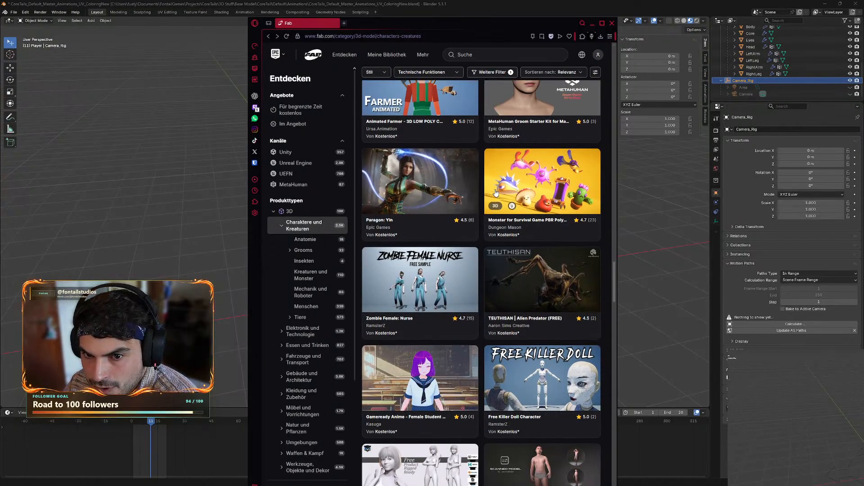
scroll(496, 193, "down", 2)
scroll(495, 194, "down", 6)
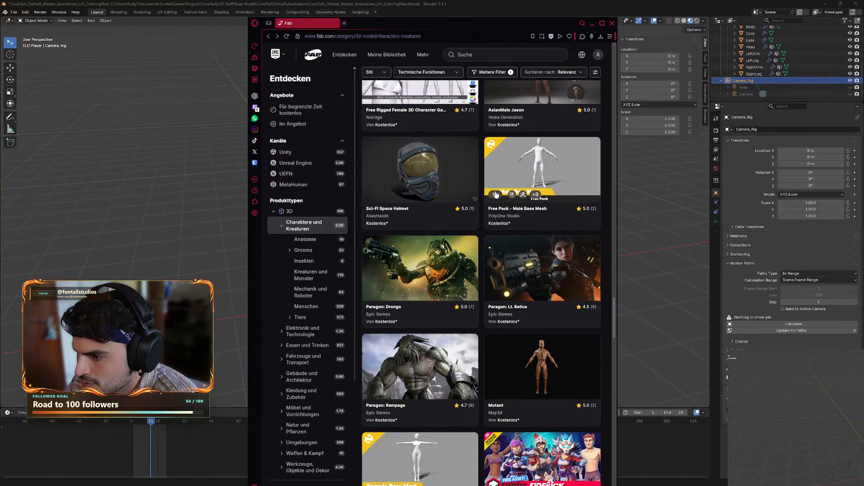
scroll(465, 219, "down", 2)
scroll(465, 219, "down", 6)
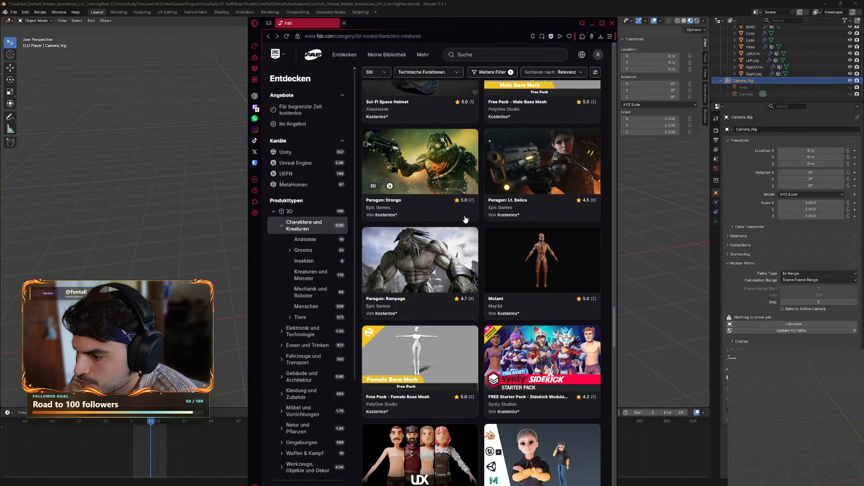
scroll(465, 218, "down", 6)
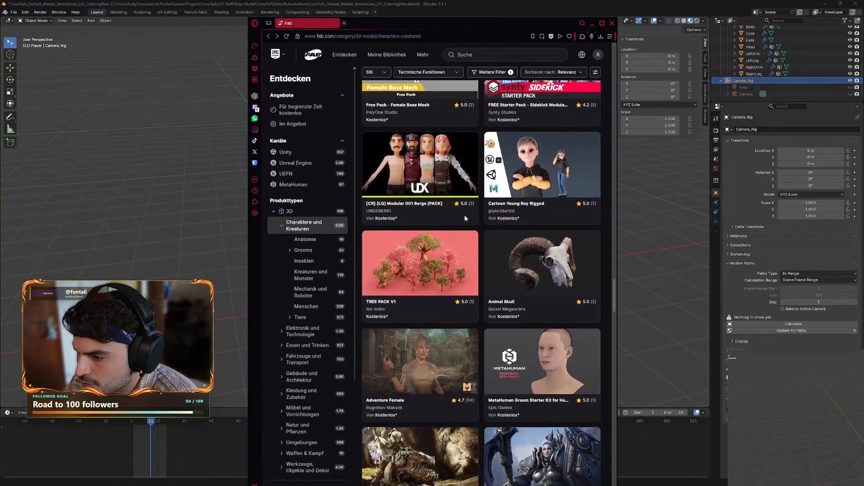
scroll(465, 218, "down", 4)
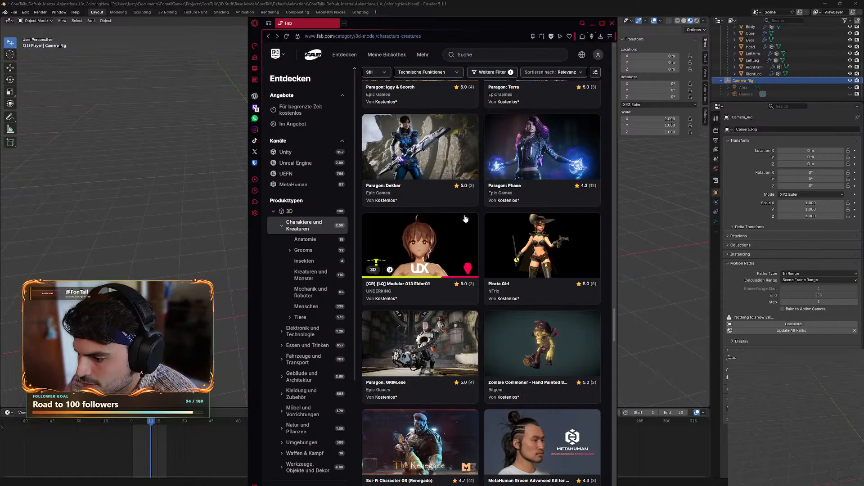
scroll(465, 218, "down", 2)
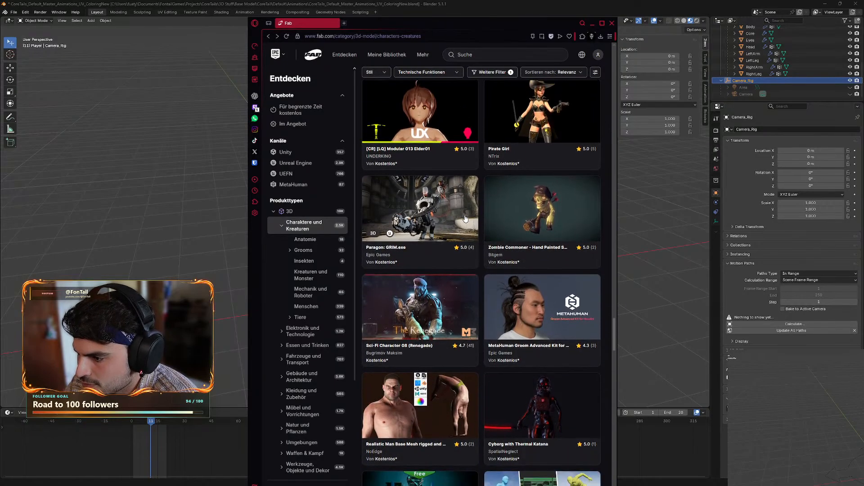
scroll(541, 213, "down", 1)
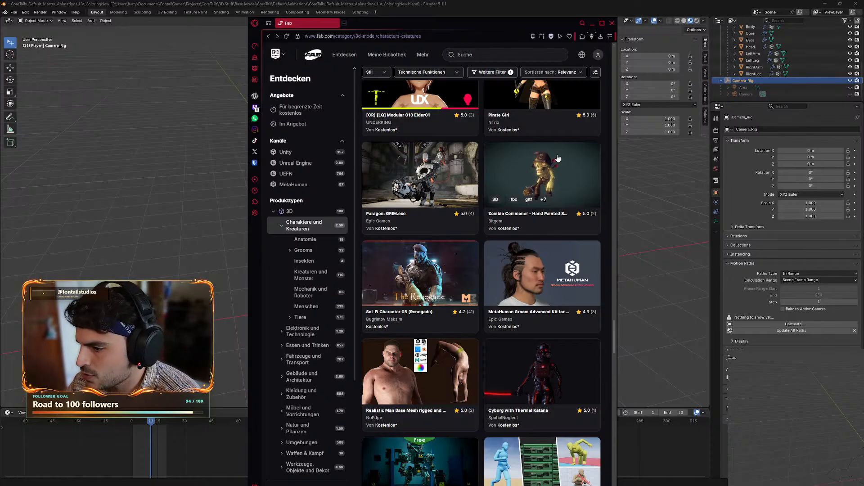
scroll(431, 183, "down", 2)
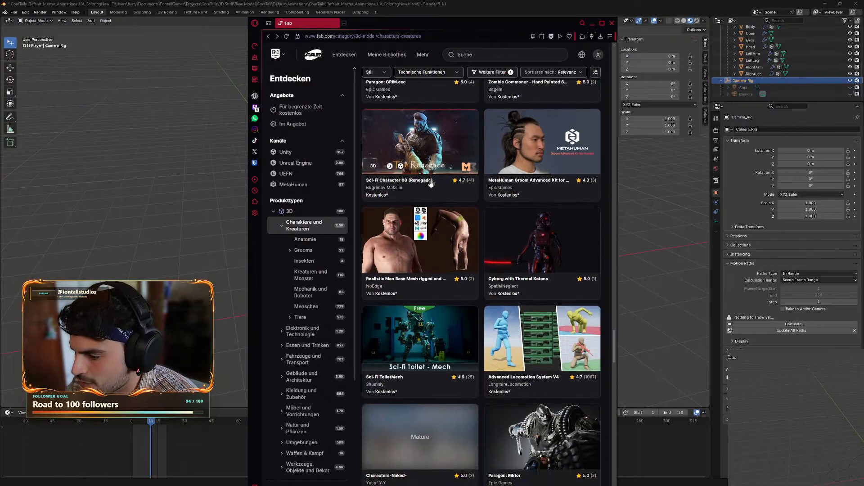
scroll(478, 242, "down", 2)
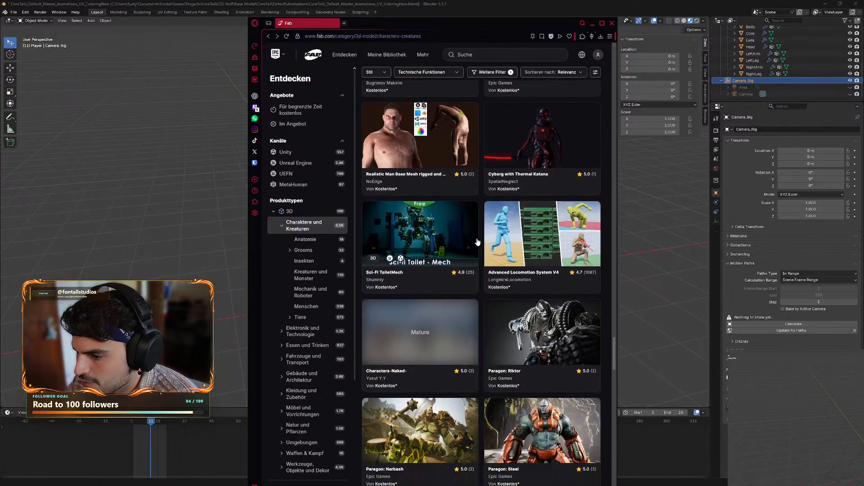
scroll(478, 246, "down", 4)
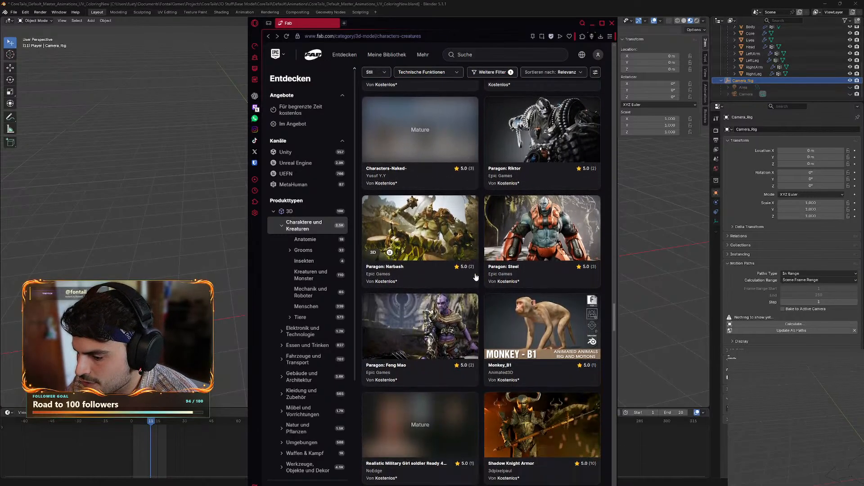
scroll(476, 277, "down", 3)
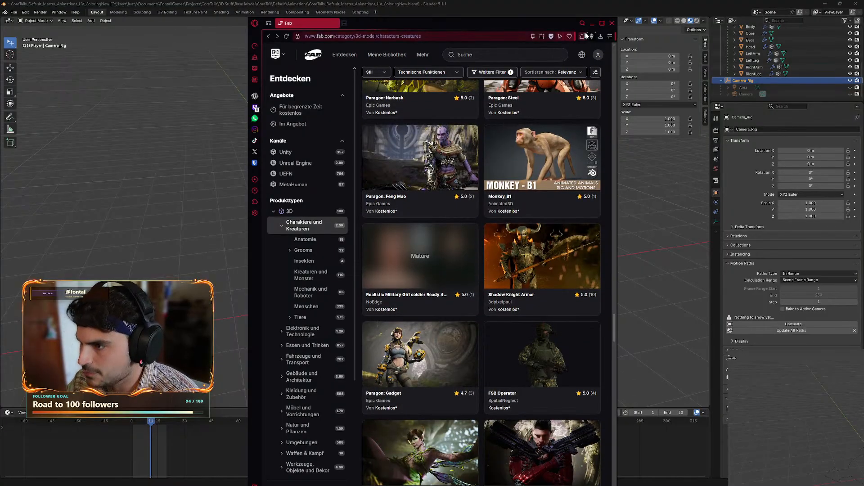
Close the Fab browser window and view the rigged character in Blender from the front.
left_click(611, 23)
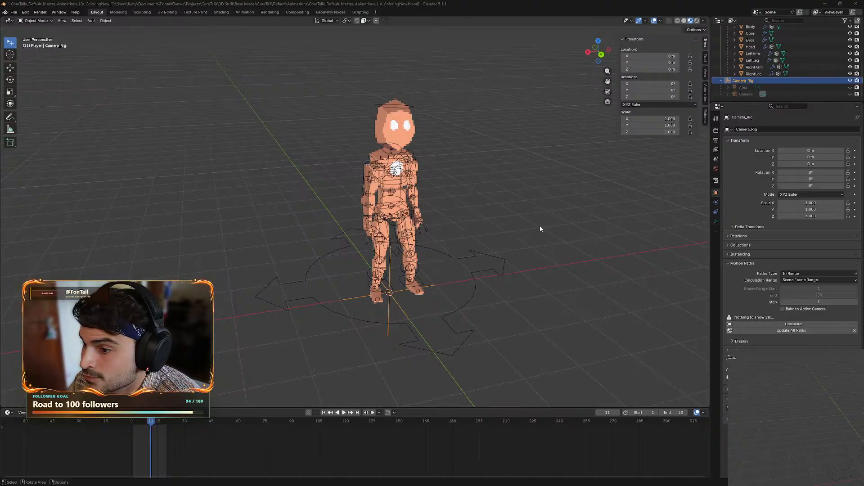
middle_click_drag(540, 229, 506, 237)
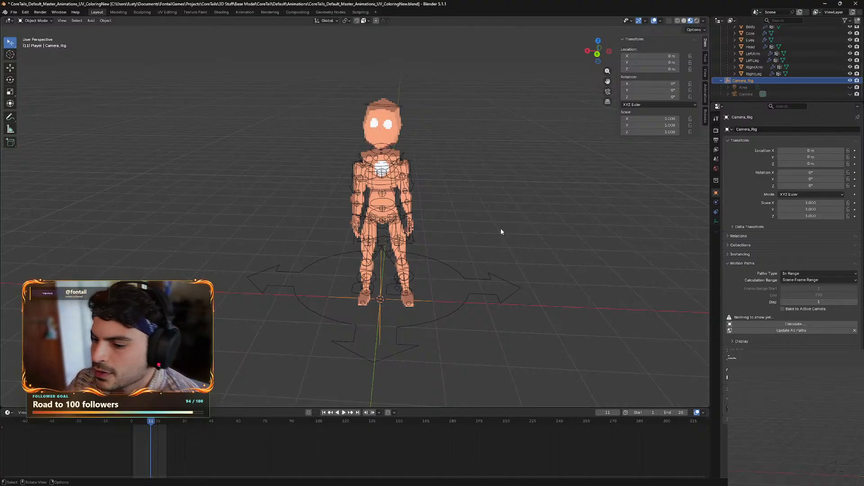
Check the rendered 00_front frames and the direction folders in the Walk renders folder, then return to Blender.
mouse_move(423, 484)
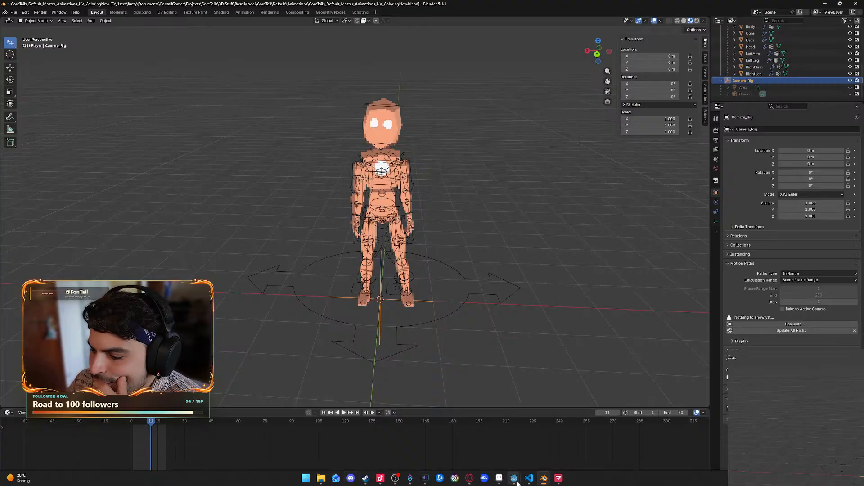
mouse_move(543, 483)
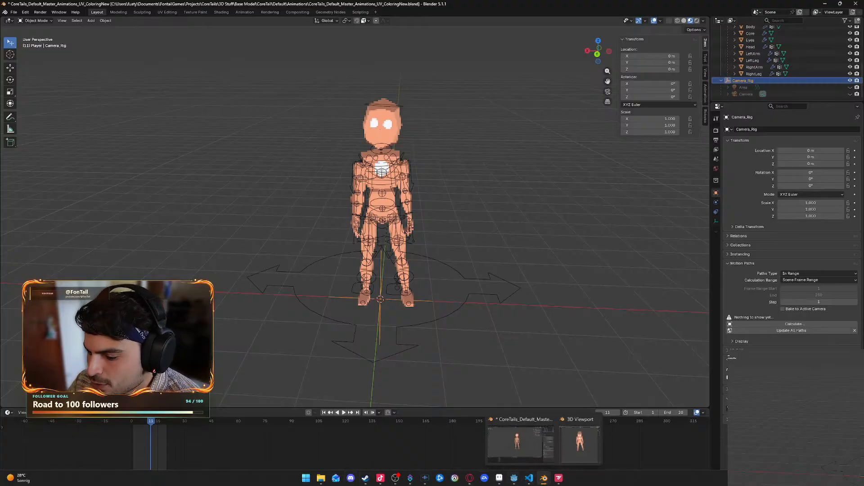
mouse_move(395, 478)
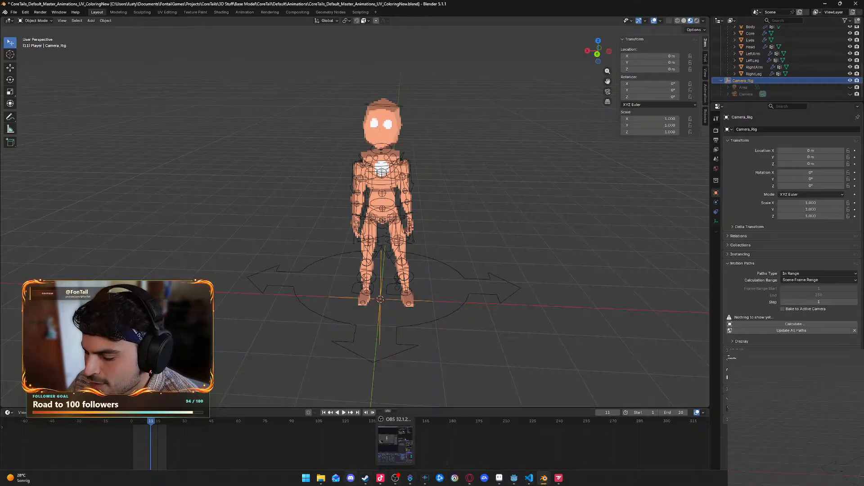
left_click(319, 479)
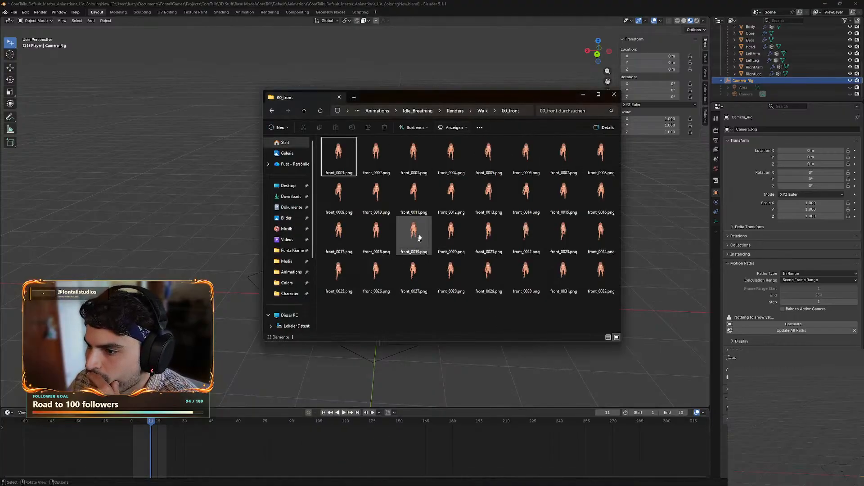
left_click(271, 111)
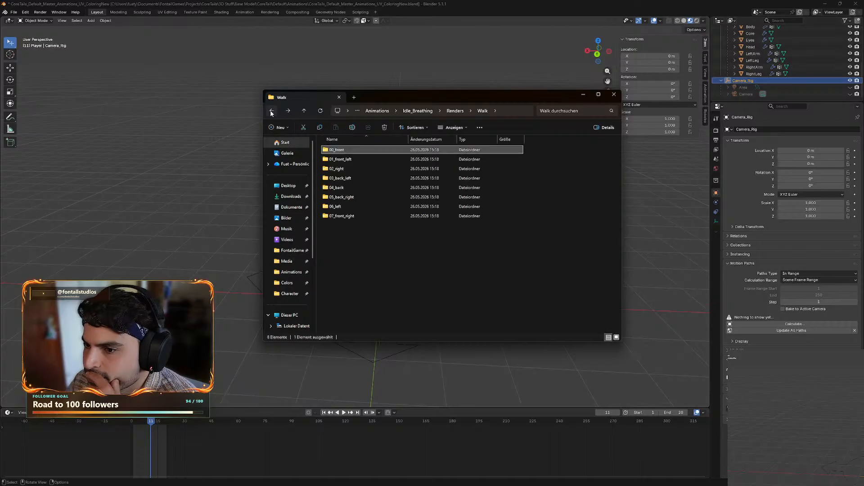
left_click(287, 110)
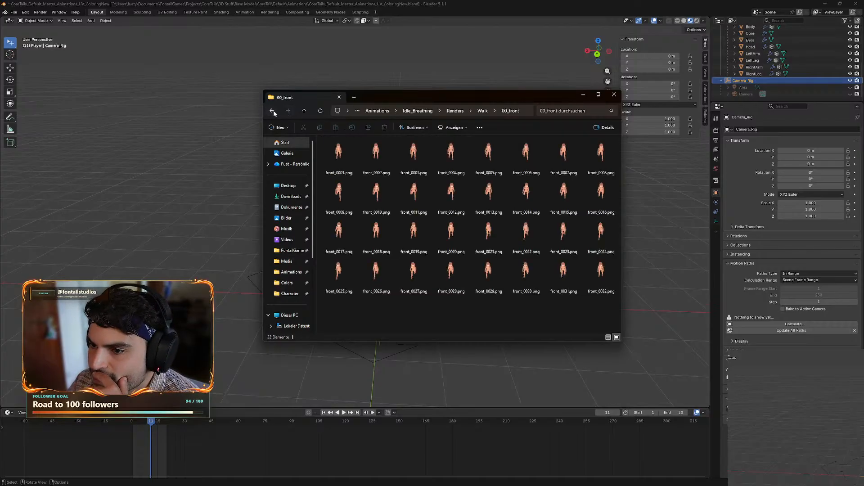
left_click(271, 111)
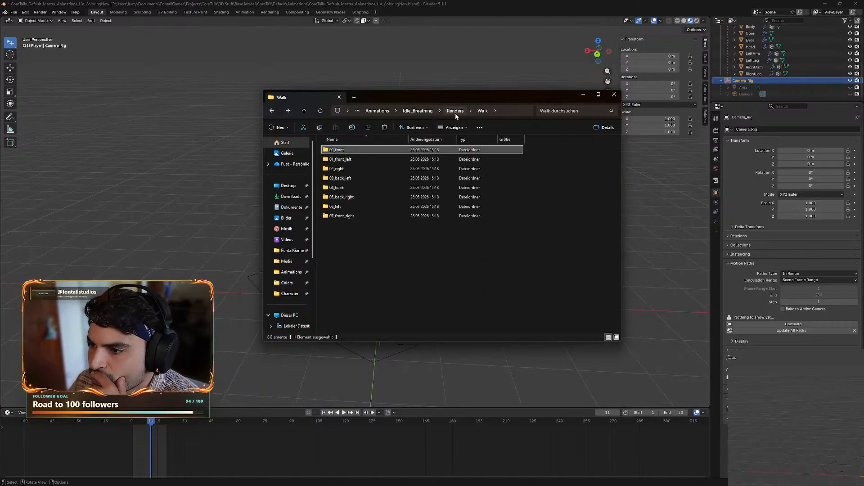
left_click(472, 59)
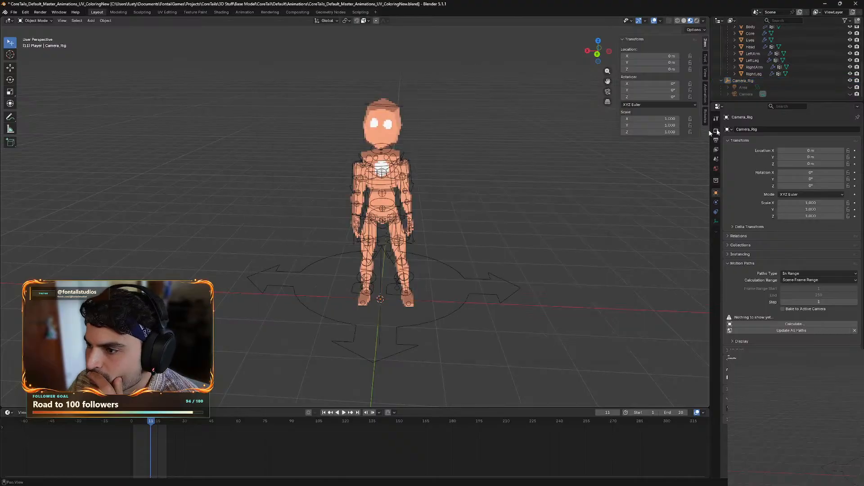
left_click(850, 73)
left_click(850, 73)
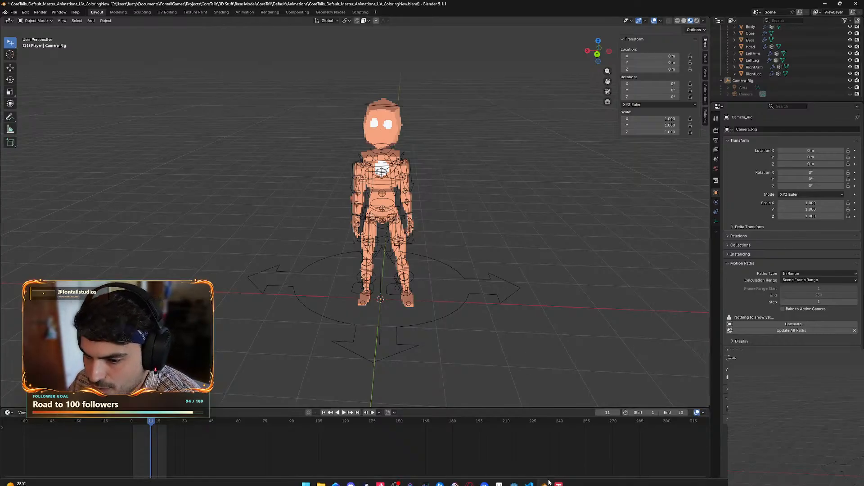
Switch to Aseprite and examine frames 4 to 6 of the front_0001.png walk animation.
left_click(505, 478)
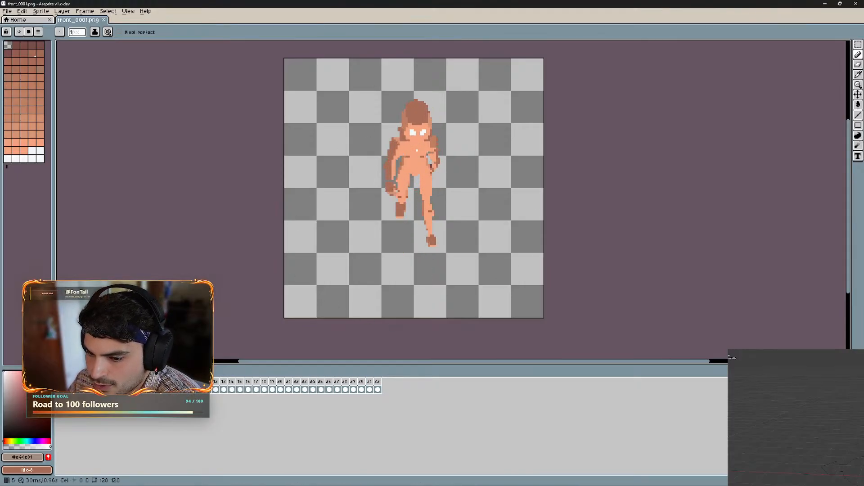
right_click(230, 382)
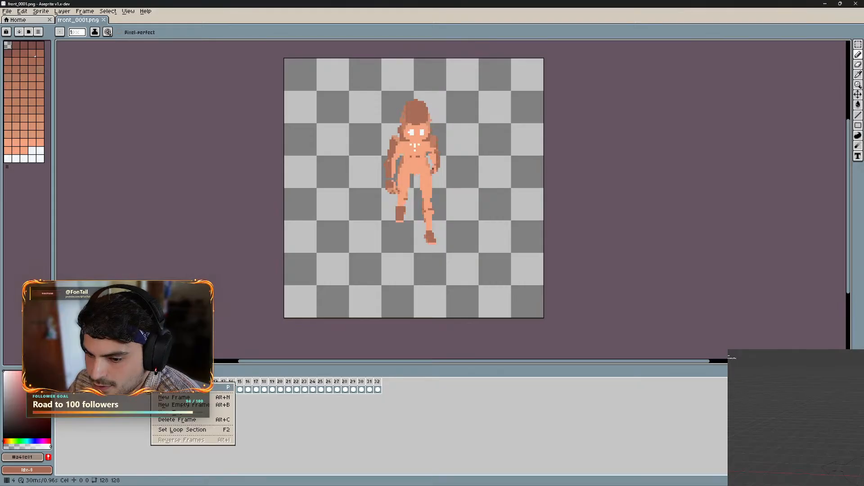
key("Escape")
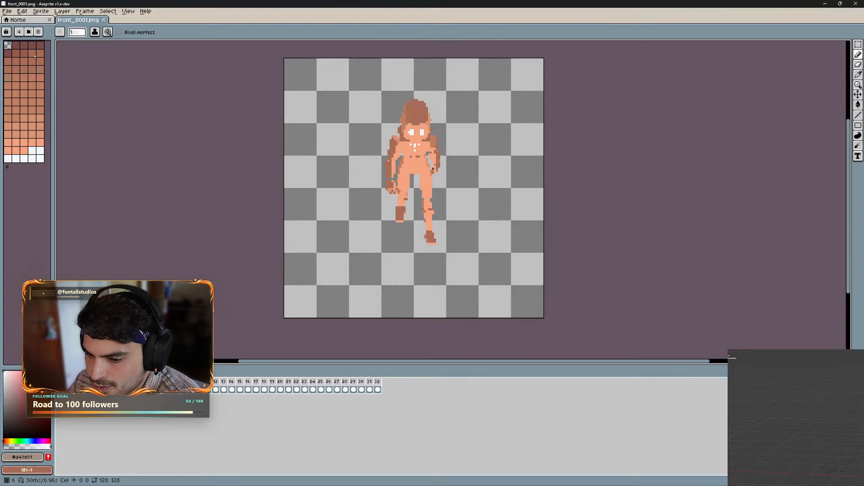
right_click(170, 382)
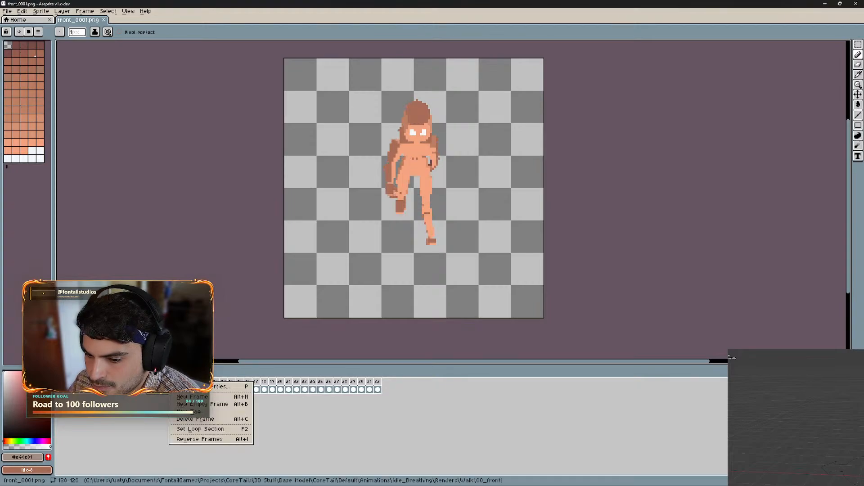
left_click(153, 404)
left_click(150, 390)
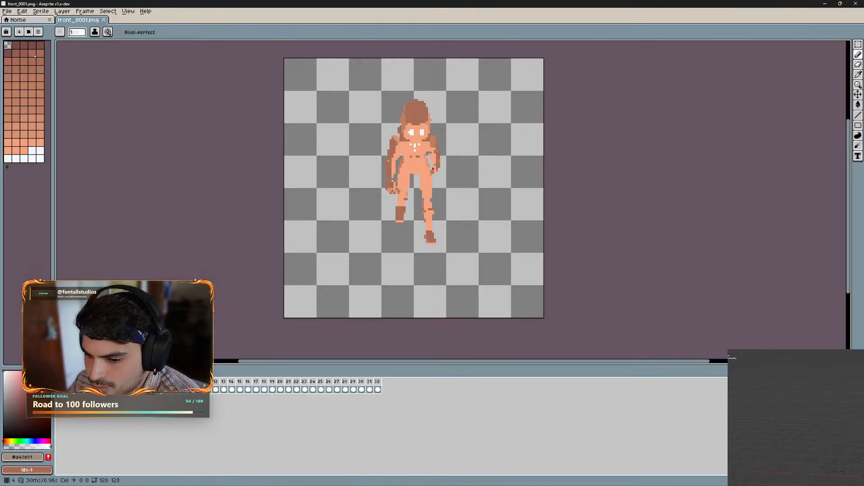
left_click(166, 390, "ctrl")
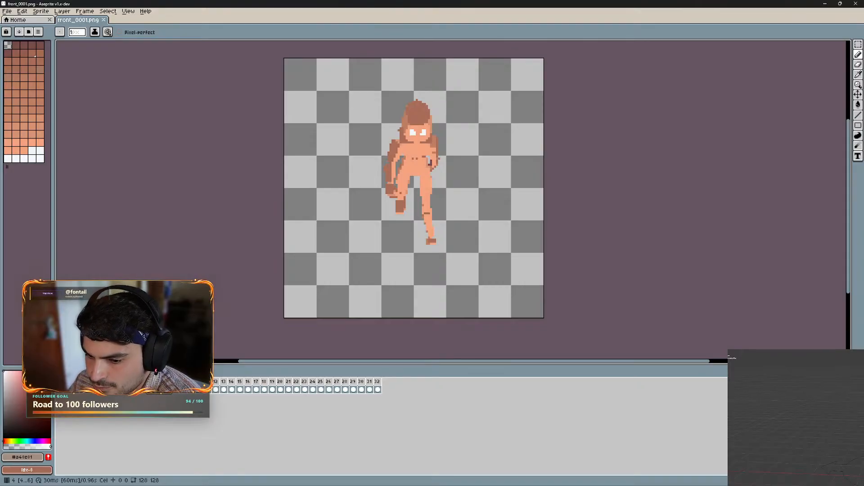
Delete frame 32, the last frame of the front-facing walk animation.
left_click(150, 390)
left_click(158, 390)
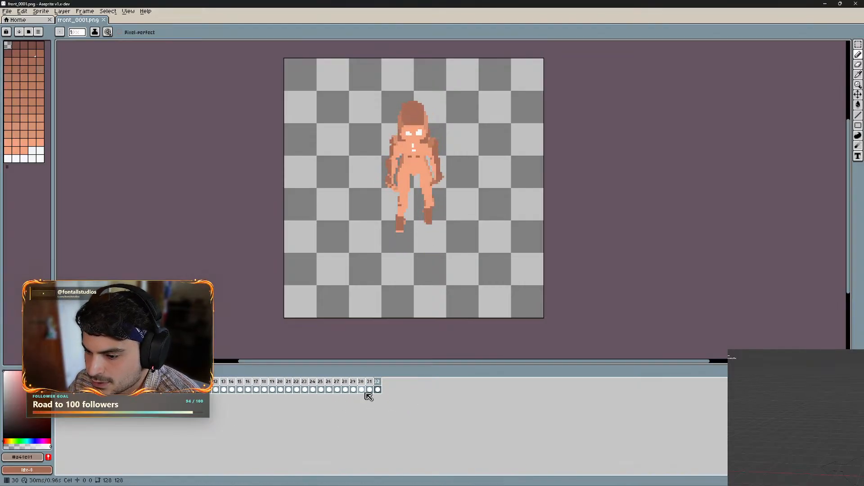
left_click(379, 382)
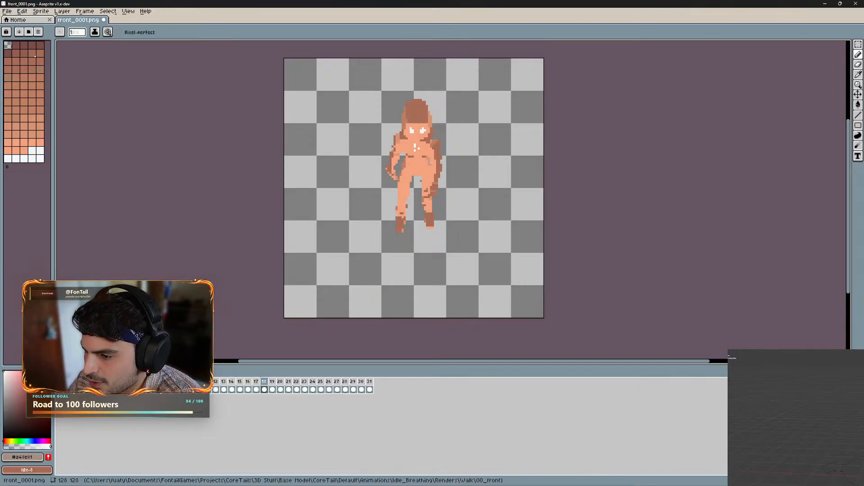
Switch to the running CoreTails debug game and make the player character attack.
mouse_move(558, 477)
left_click(504, 477)
mouse_move(515, 480)
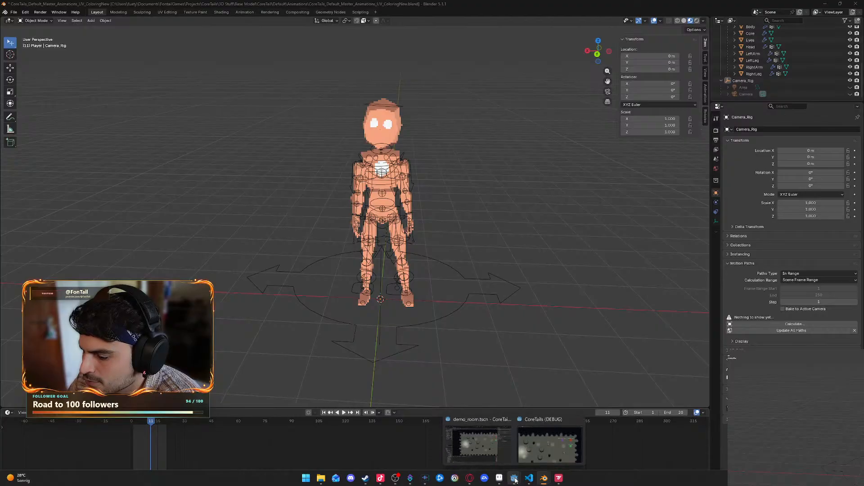
left_click(537, 447)
left_click(432, 244)
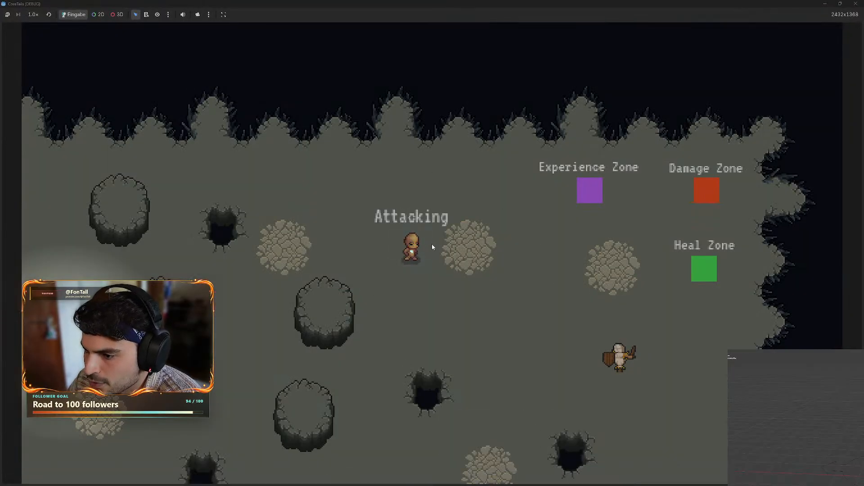
Walk the player character through the cave in several directions to examine its walking animation.
key("s")
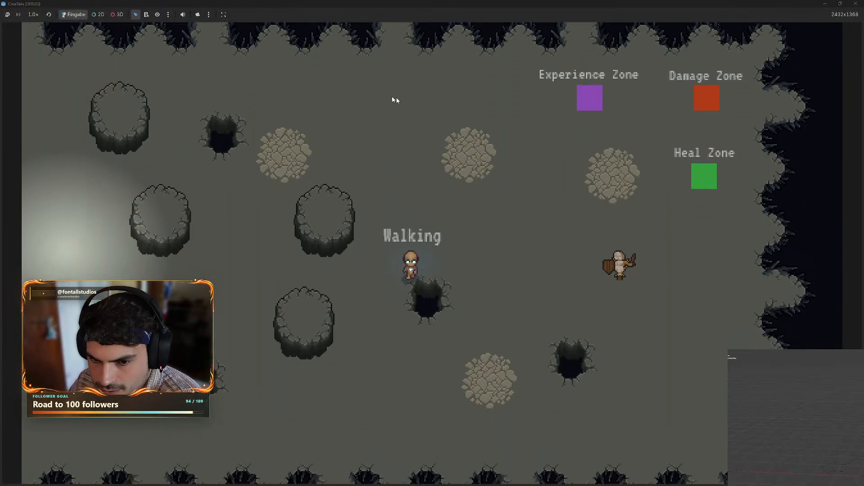
key("a")
key("w")
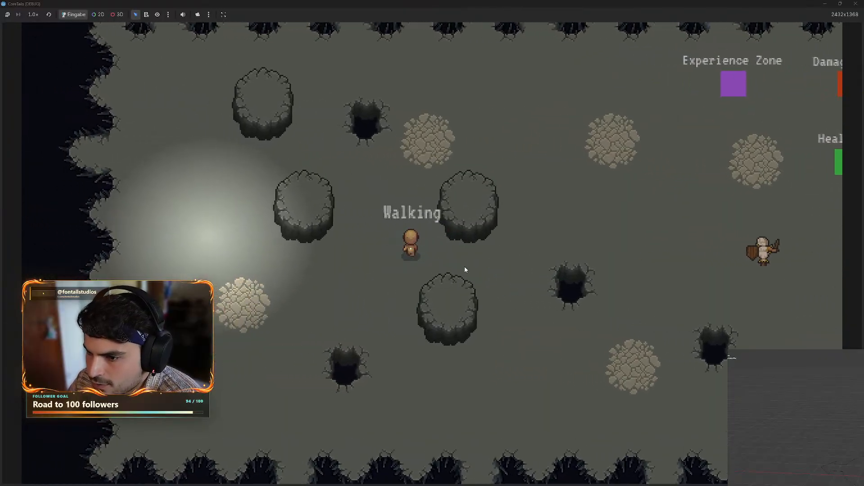
key("d")
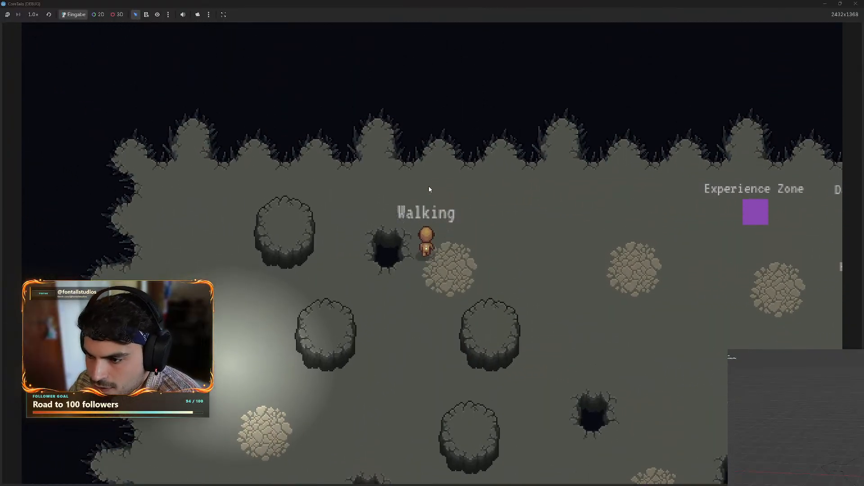
key("a")
key("a")
Run the player character around the cave in all directions to examine its running animation.
key("shift+s")
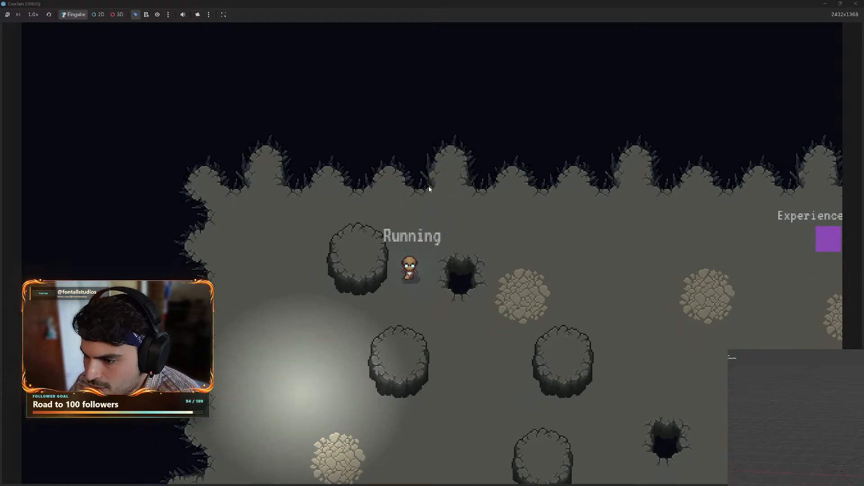
key("d")
key("w")
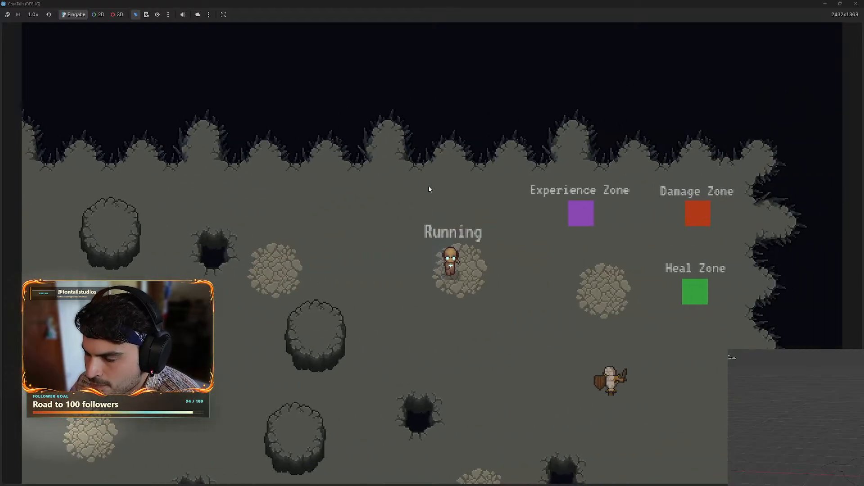
key("s")
key("d")
key("w")
key("a")
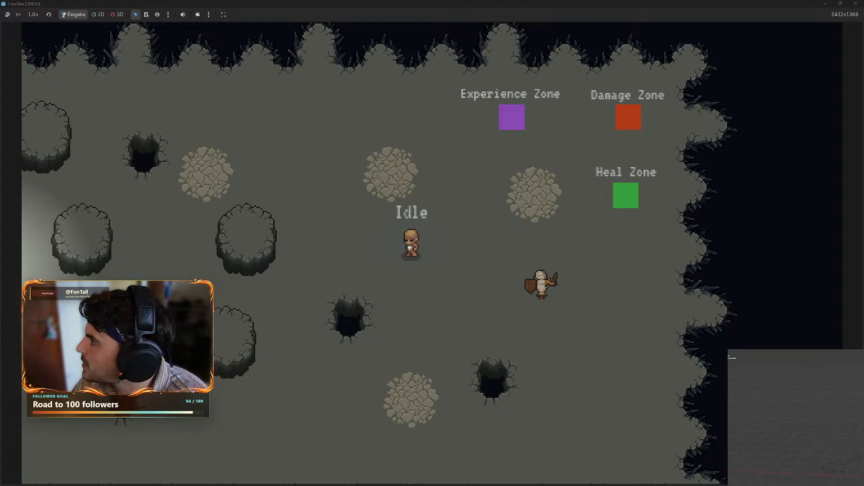
Switch to the browser's Dead Cells gameplay image results and open the YouTube video "Dead Cells Gameplay (PC UHD) [4K60FPS]".
left_click(487, 125)
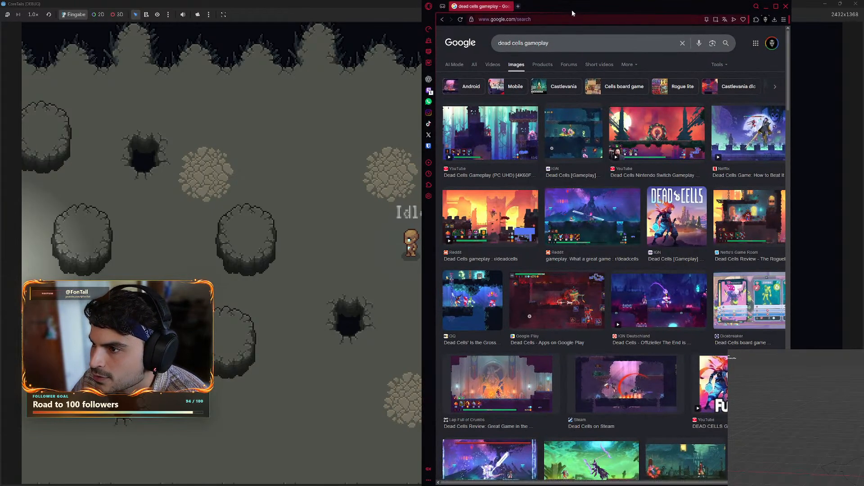
left_click_drag(572, 10, 414, 12)
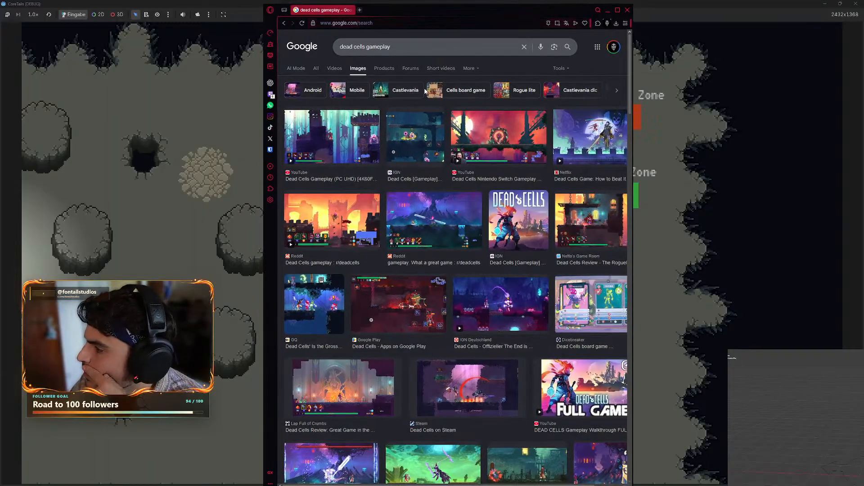
left_click(361, 163)
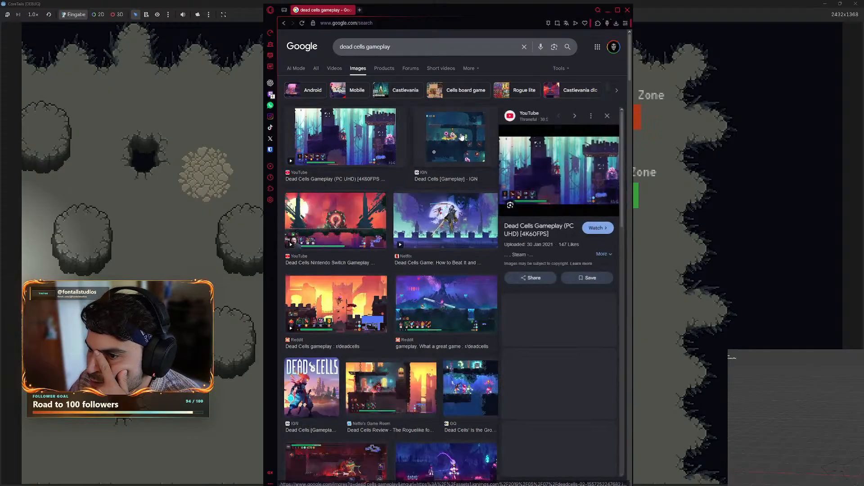
left_click(580, 156)
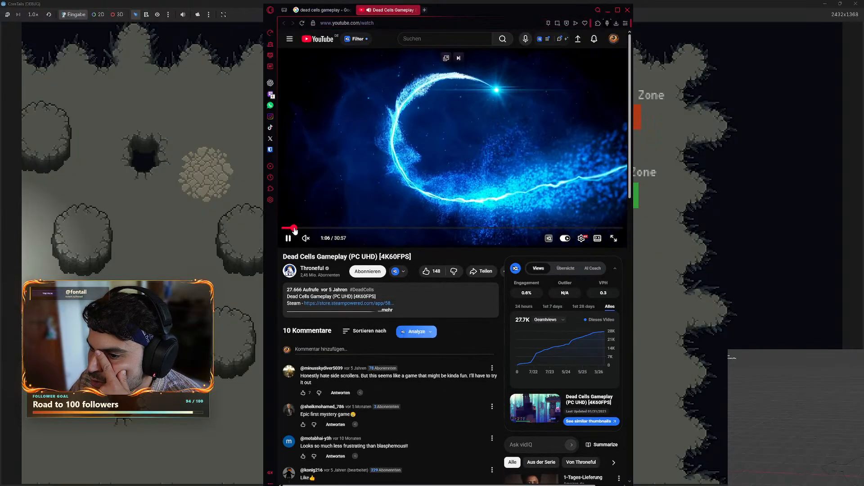
Skip the Dead Cells video to about 3:27 and examine the character's movement in the gameplay.
left_click(295, 228)
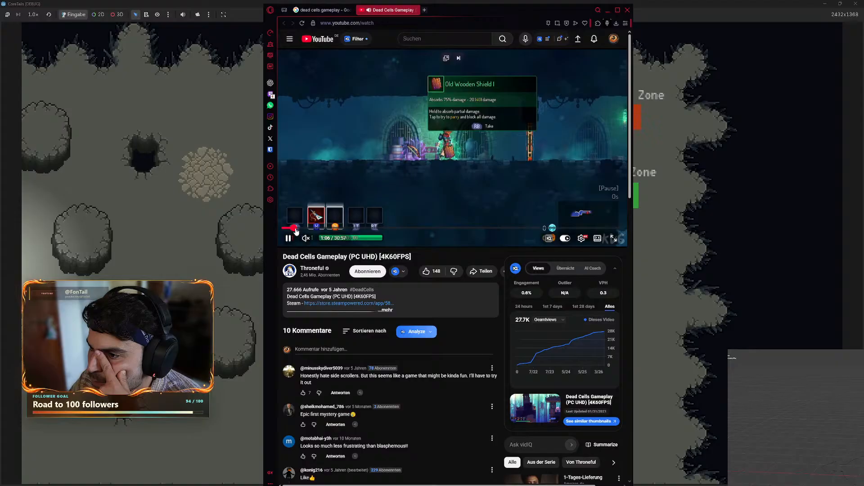
left_click(331, 228)
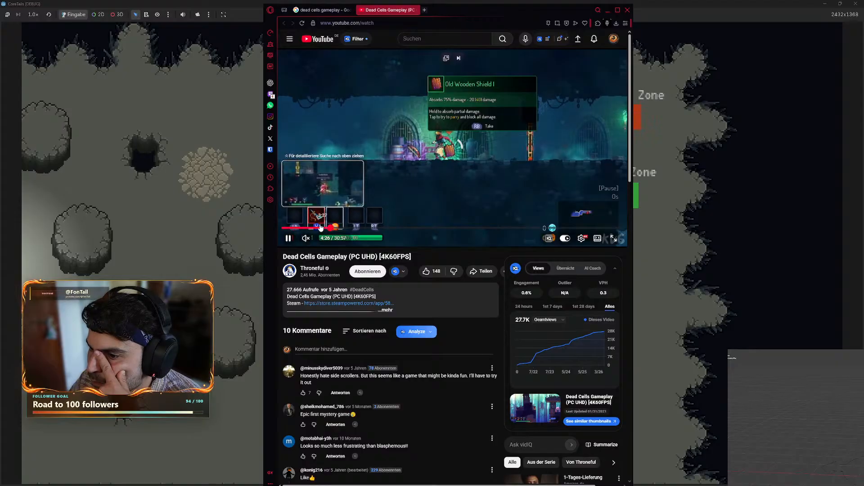
left_click(321, 228)
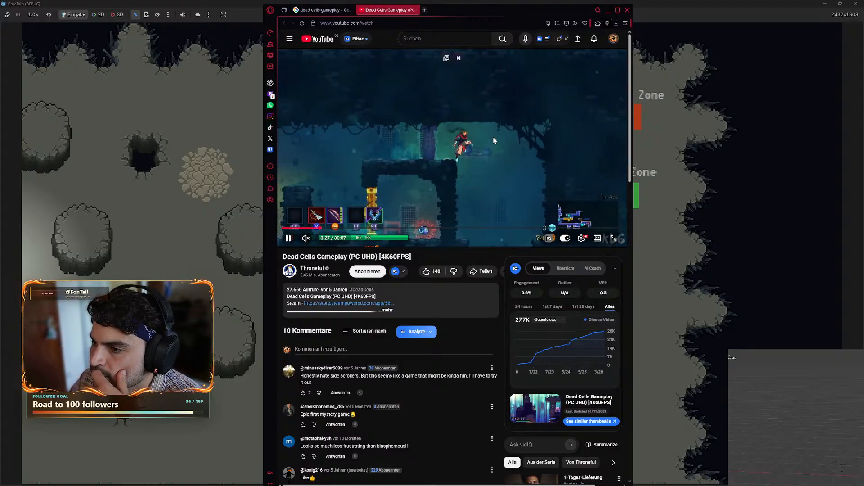
left_click(490, 132)
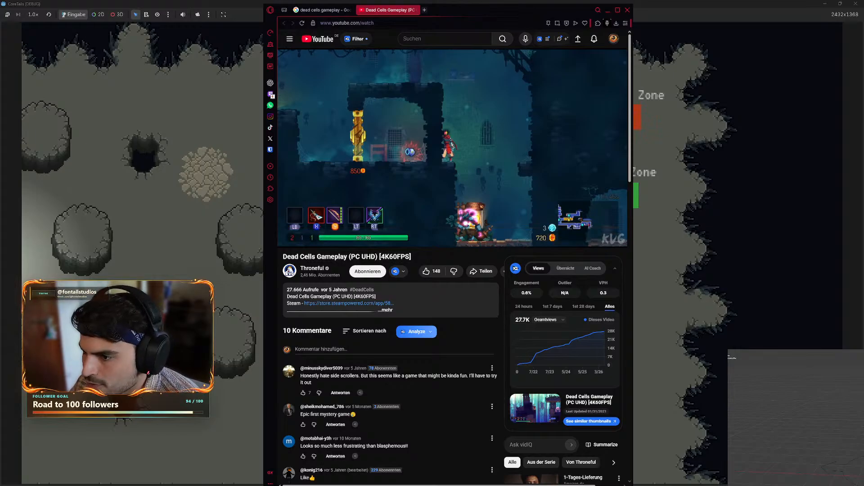
Pause and resume the Dead Cells video between about 4:05 and 4:26 to examine the attack animations and effects.
left_click(530, 144)
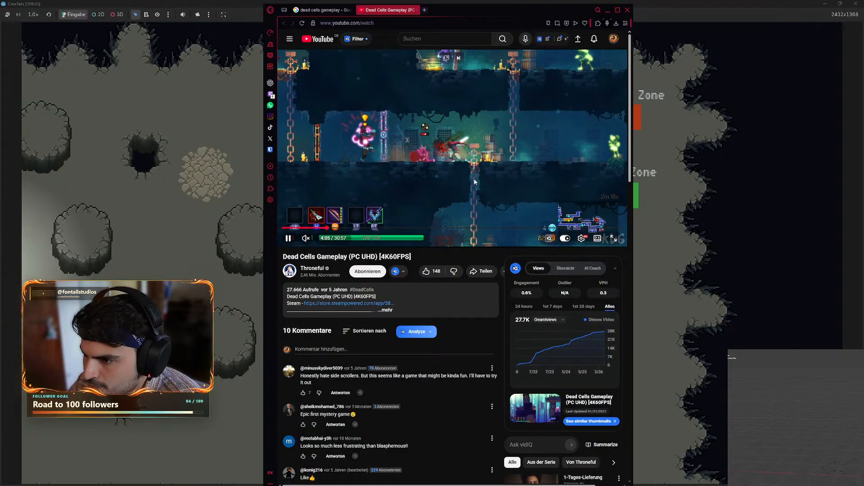
left_click(477, 181)
left_click(479, 180)
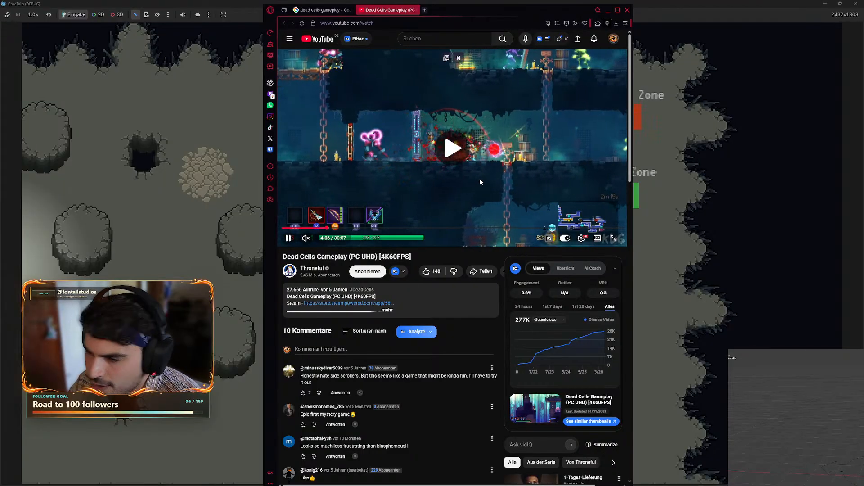
left_click(479, 178)
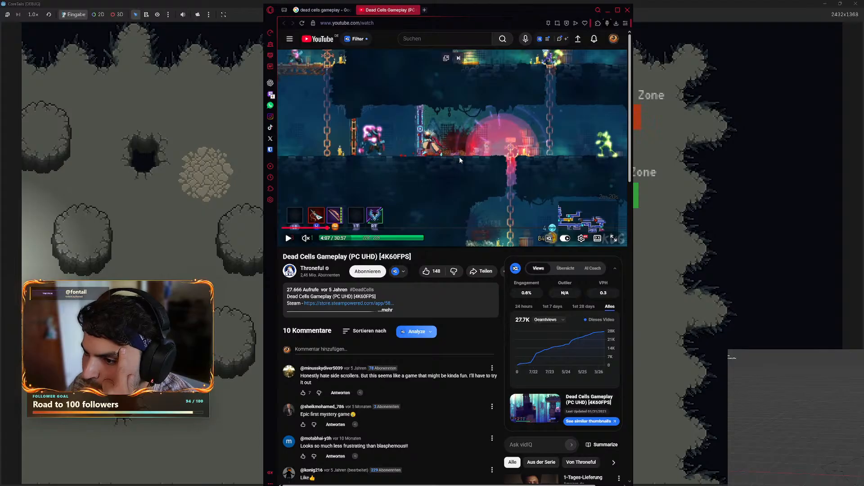
left_click(455, 128)
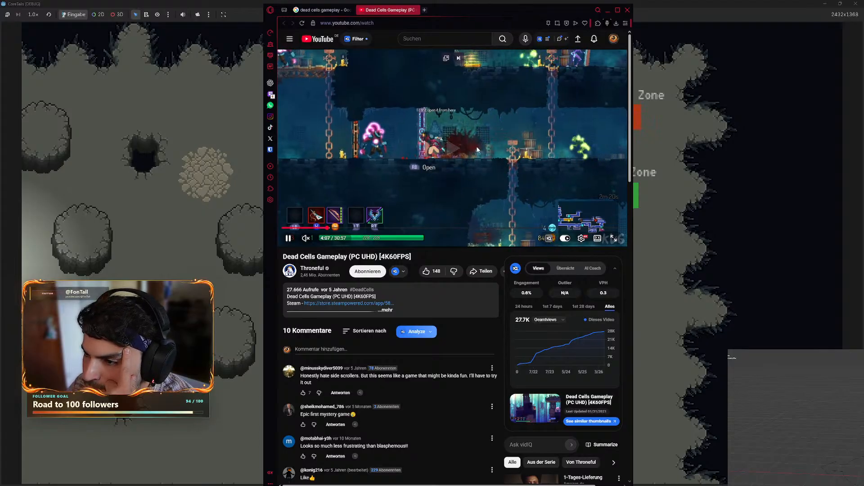
left_click(488, 166)
left_click(494, 169)
left_click(494, 170)
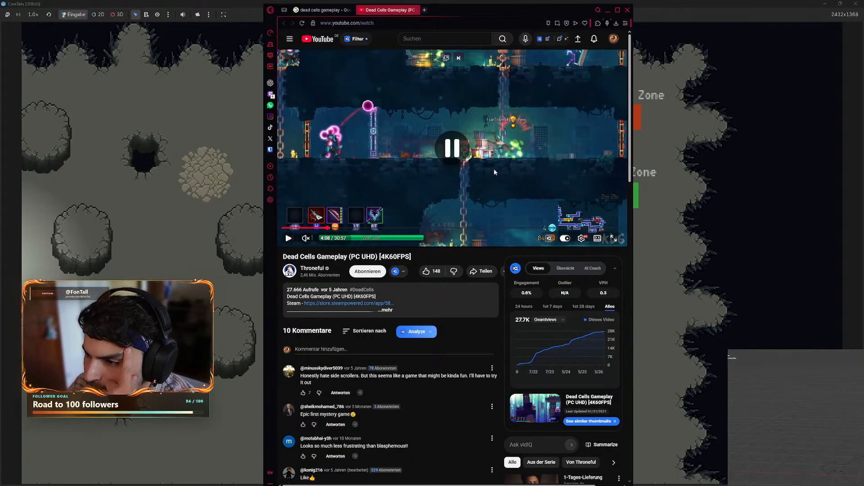
left_click(494, 170)
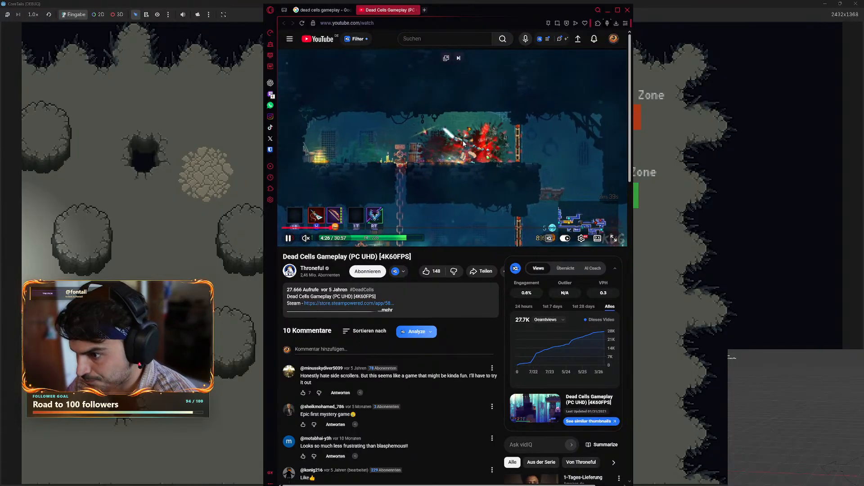
left_click(498, 182)
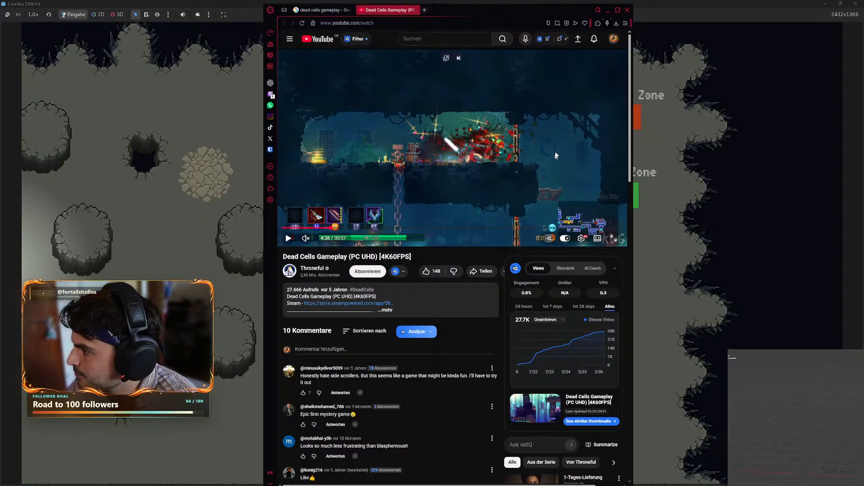
Close the browser window with both its tabs and make the player character attack in the running game.
left_click(628, 10)
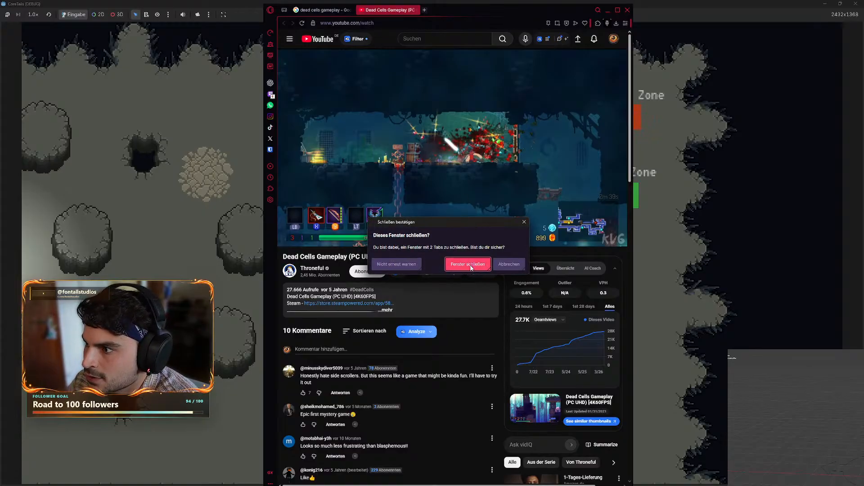
left_click(468, 265)
left_click(471, 290)
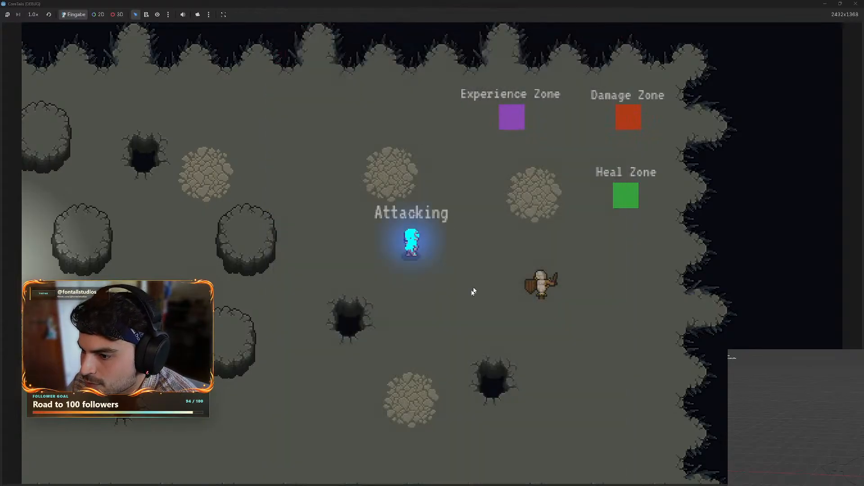
Walk and run the player character around the cave again to compare its directional animations, and close the game window.
key("a")
key("s")
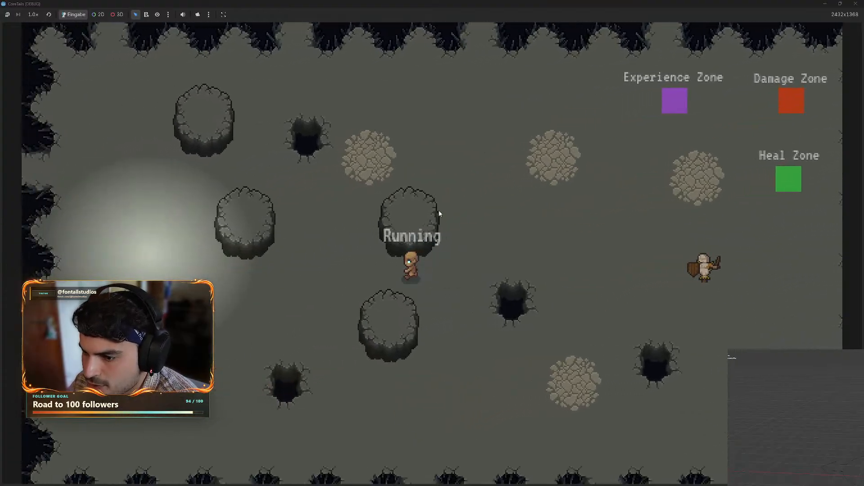
key("s")
key("w")
key("d")
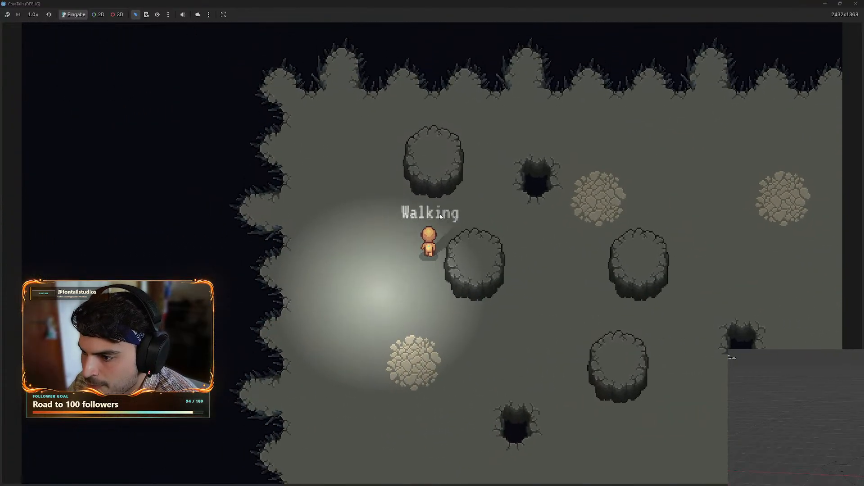
key("w")
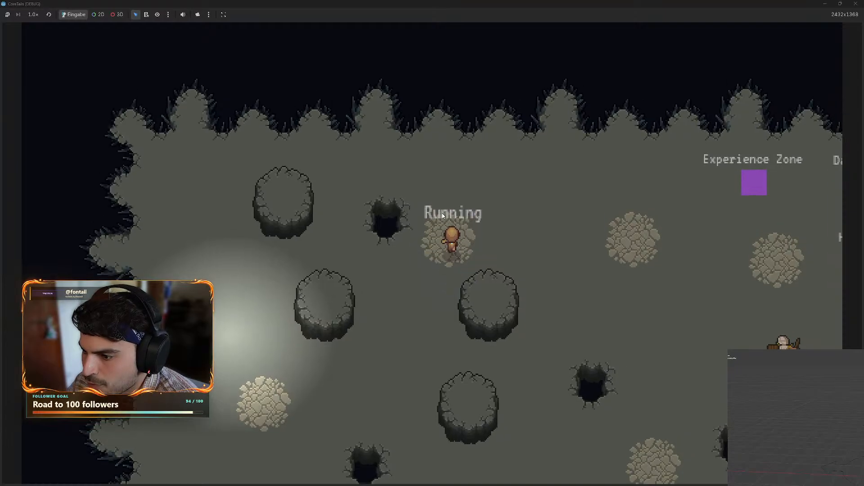
key("d")
key("s")
key("d")
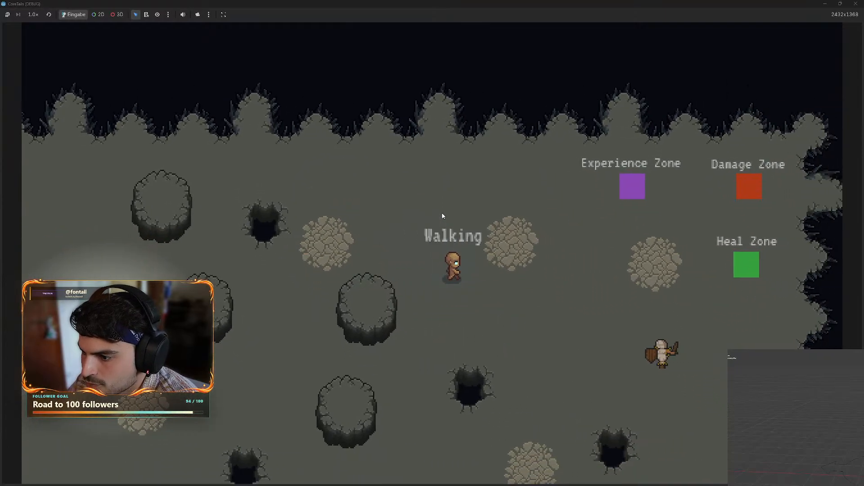
key("s")
key("d")
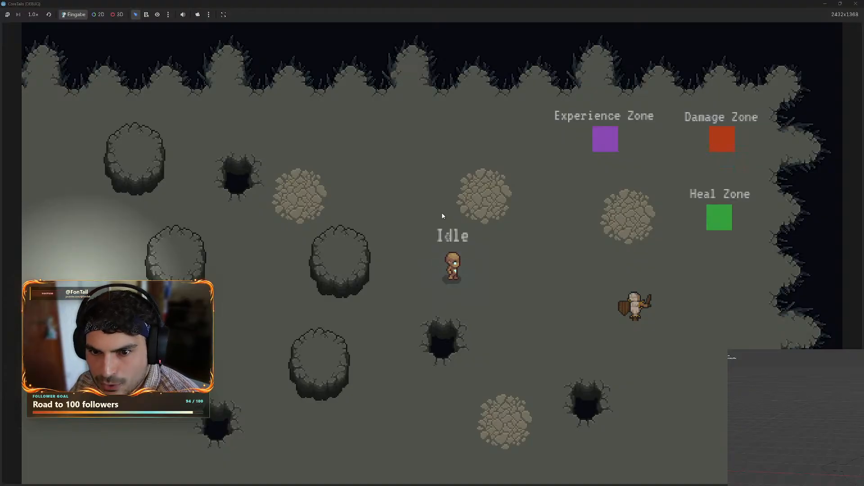
left_click(856, 3)
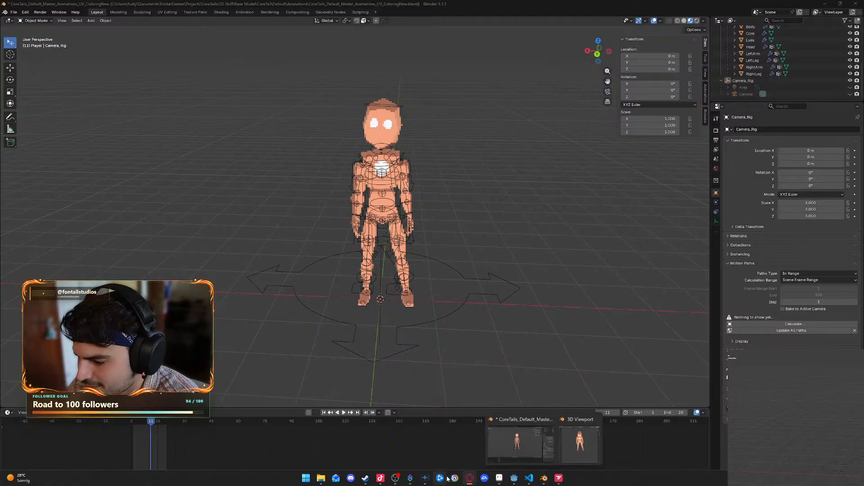
Check the front_0001.png walk sprite in Aseprite, and return to the main Blender window to inspect the character rig from the front.
mouse_move(557, 476)
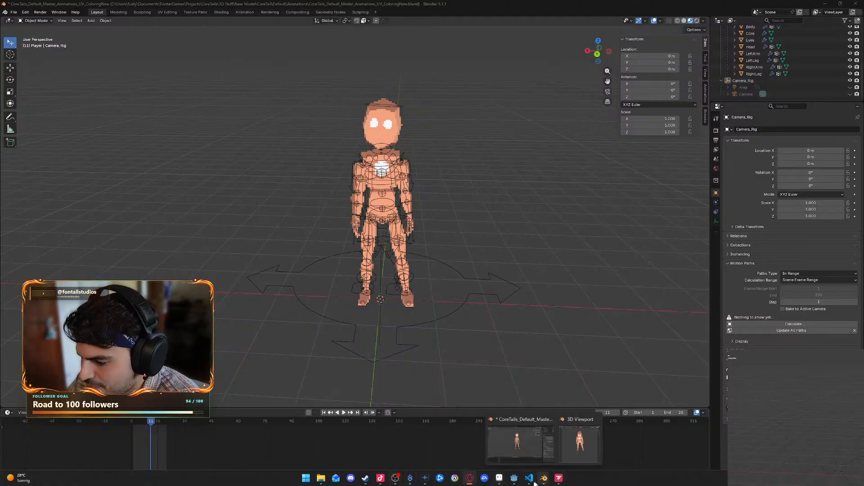
left_click(499, 478)
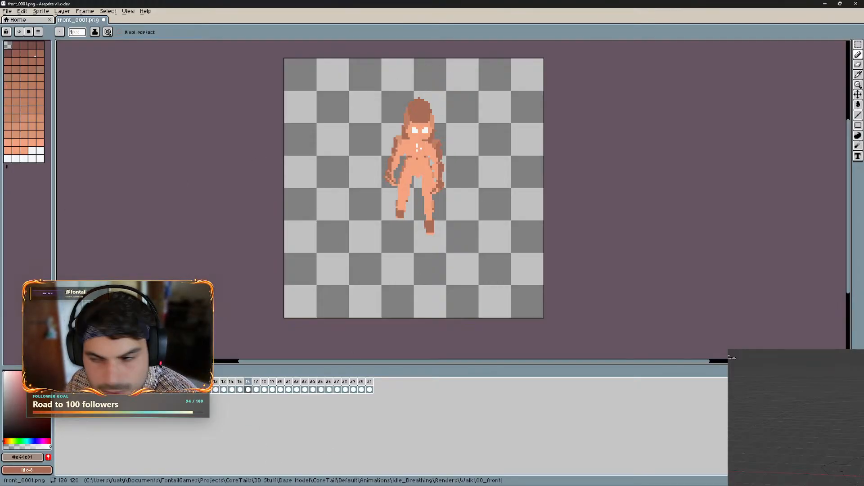
mouse_move(470, 479)
mouse_move(545, 479)
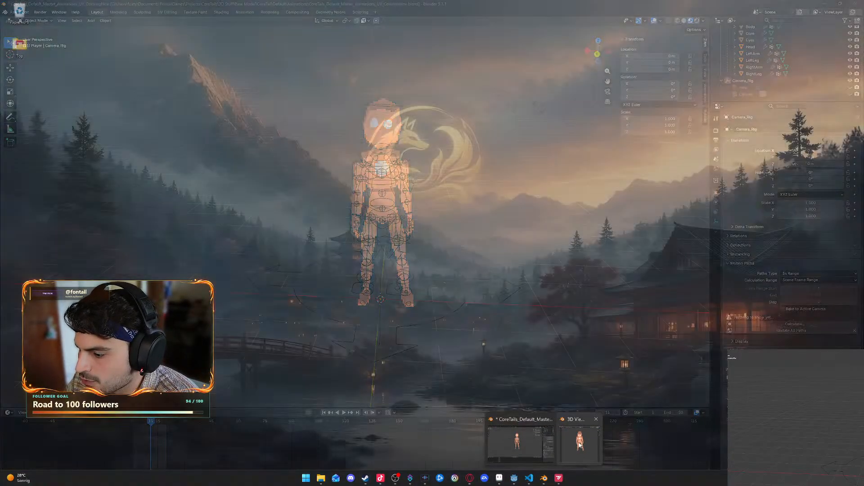
left_click(527, 445)
middle_click_drag(390, 81, 442, 183)
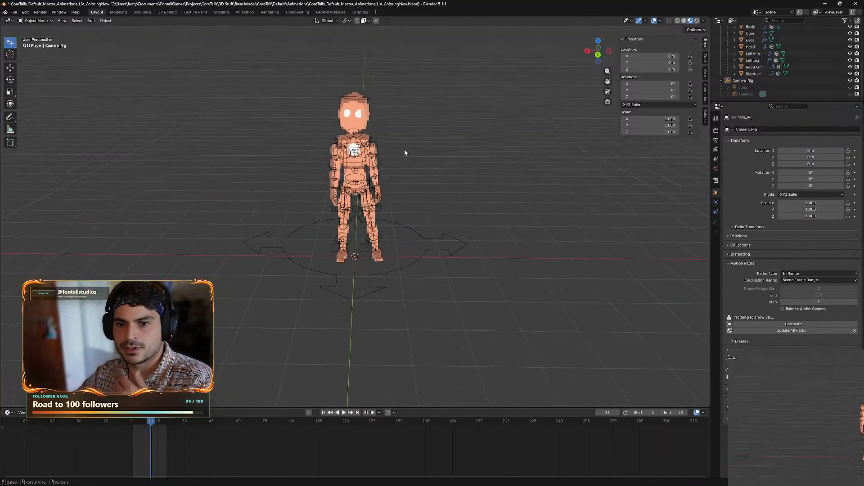
middle_click_drag(404, 153, 541, 167)
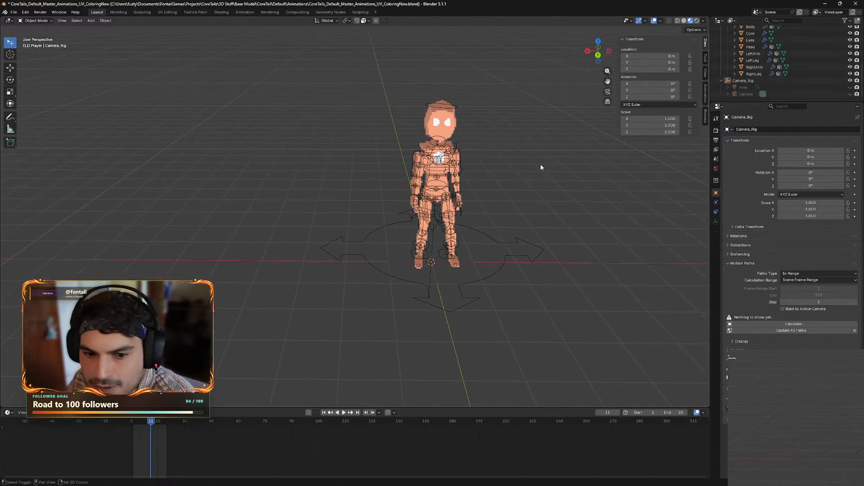